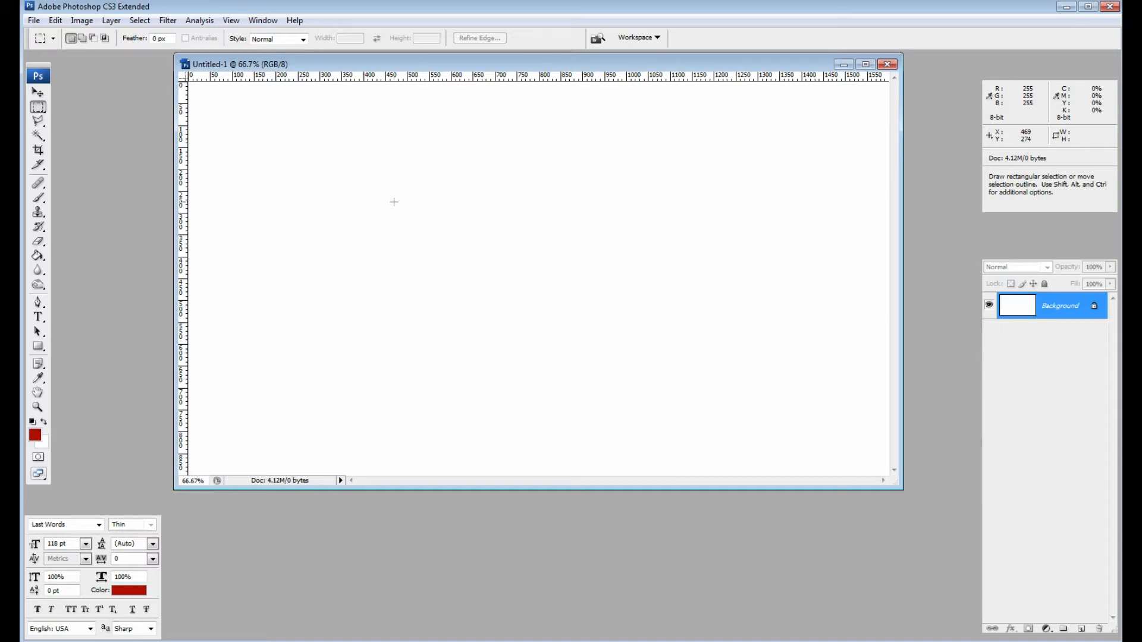
# Switch to Windows Explorer, go to the colabs folder inside Game Captures, and move the window aside.
pyautogui.hotkey('alt', 'Tab')
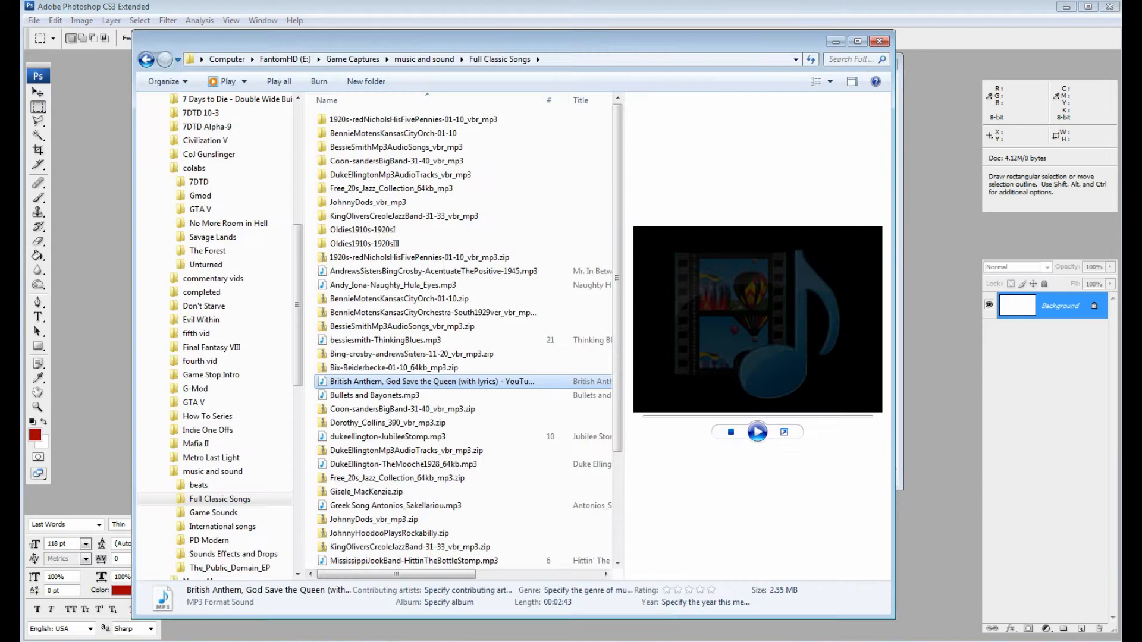
pyautogui.click(380, 59)
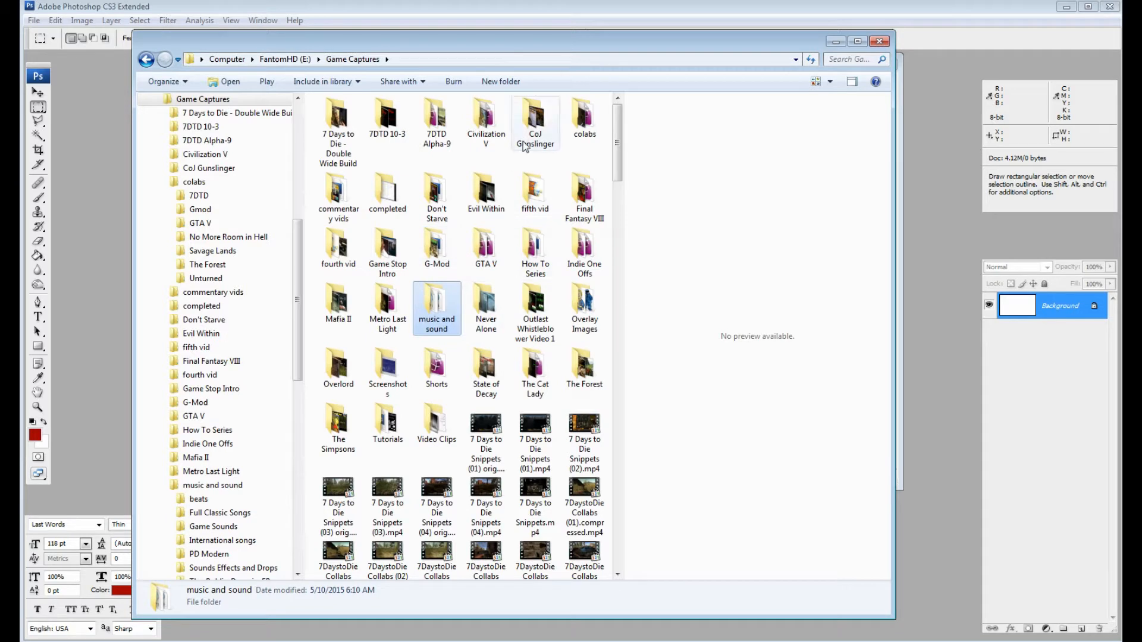
pyautogui.doubleClick(583, 119)
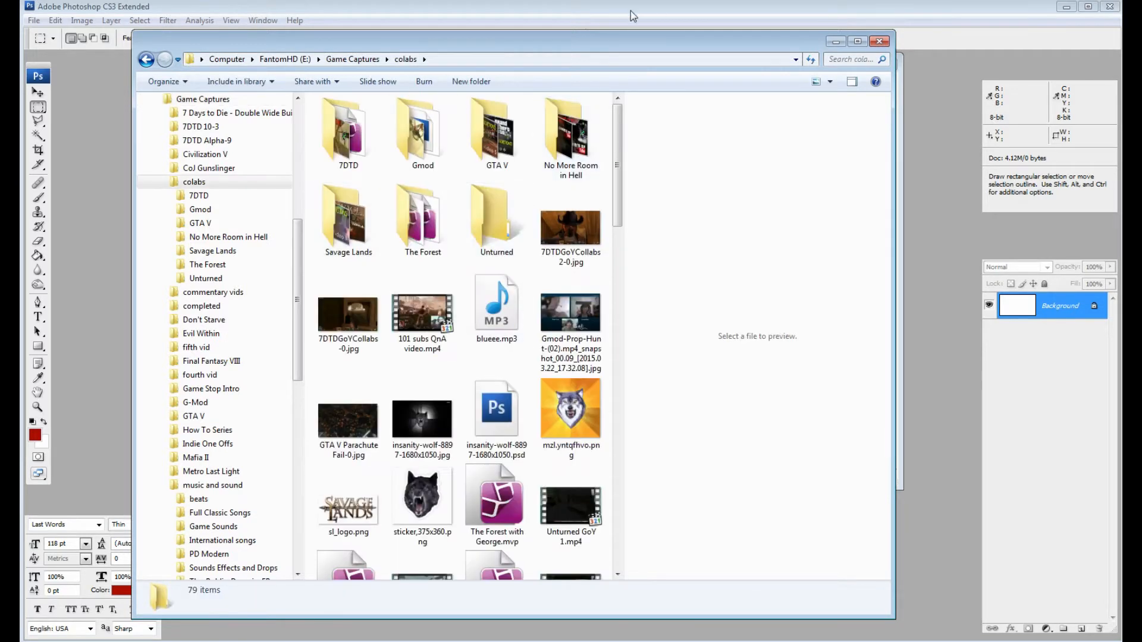
pyautogui.moveTo(555, 46); pyautogui.dragTo(770, 56)
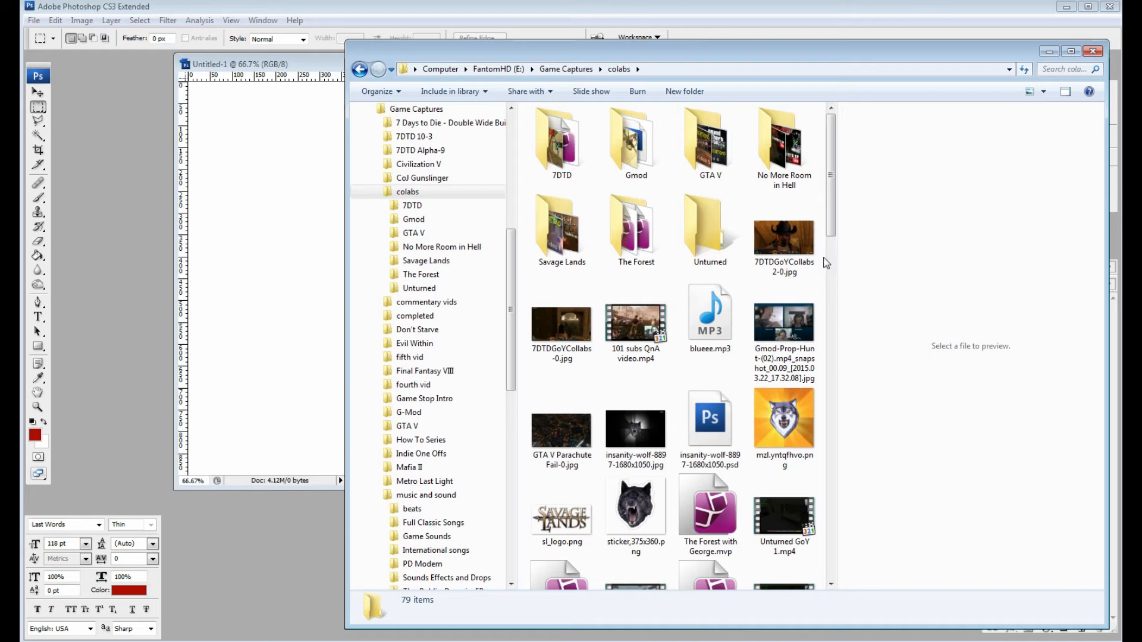
# Open the screenshot 7DTDGoYCollabs-0.jpg from the colabs folder in Photoshop.
pyautogui.click(564, 319)
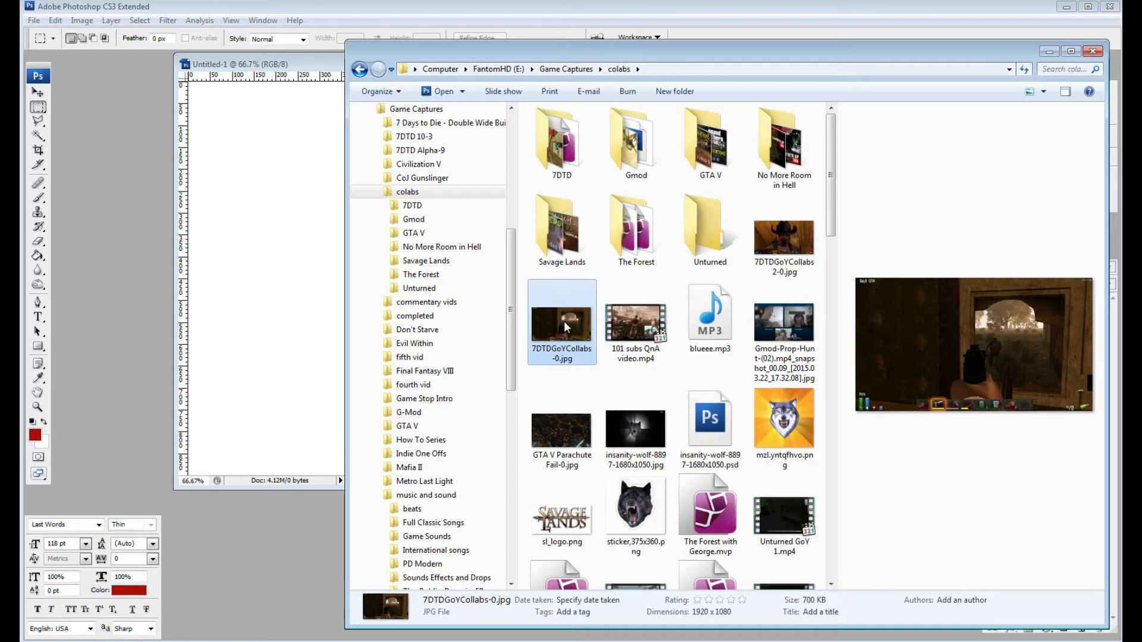
pyautogui.click(301, 63)
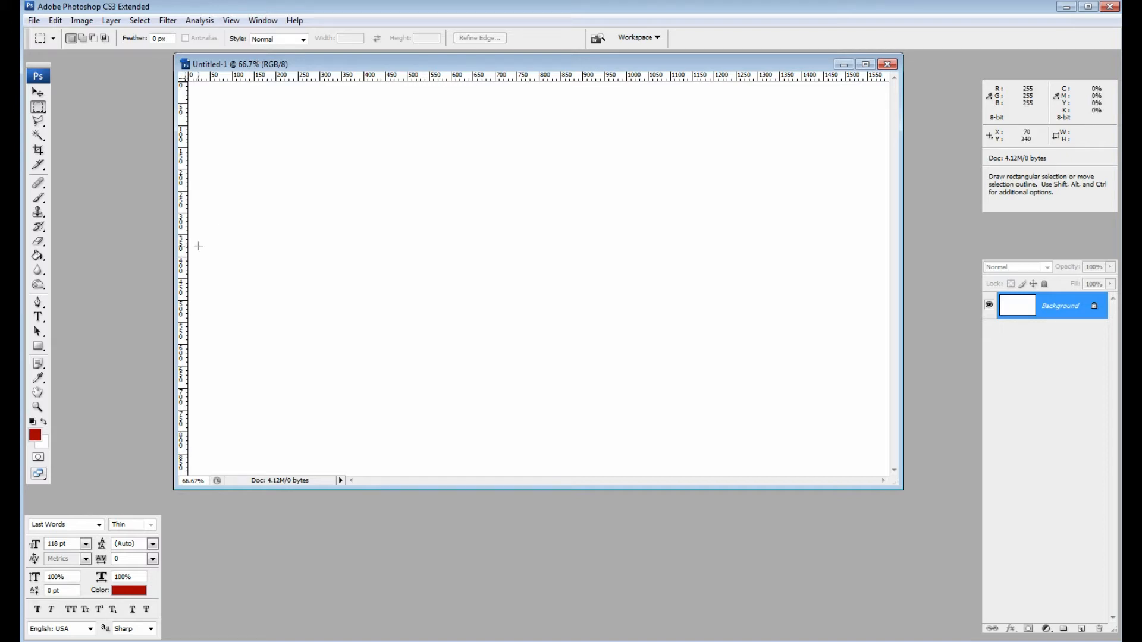
pyautogui.hotkey('alt', 'Tab')
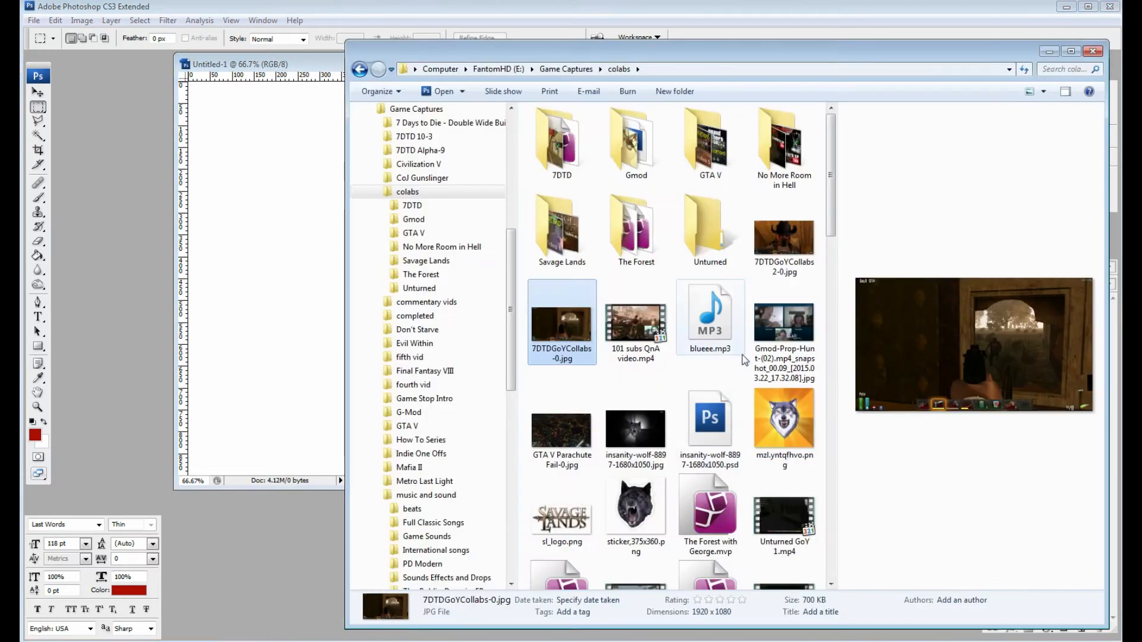
pyautogui.doubleClick(518, 329)
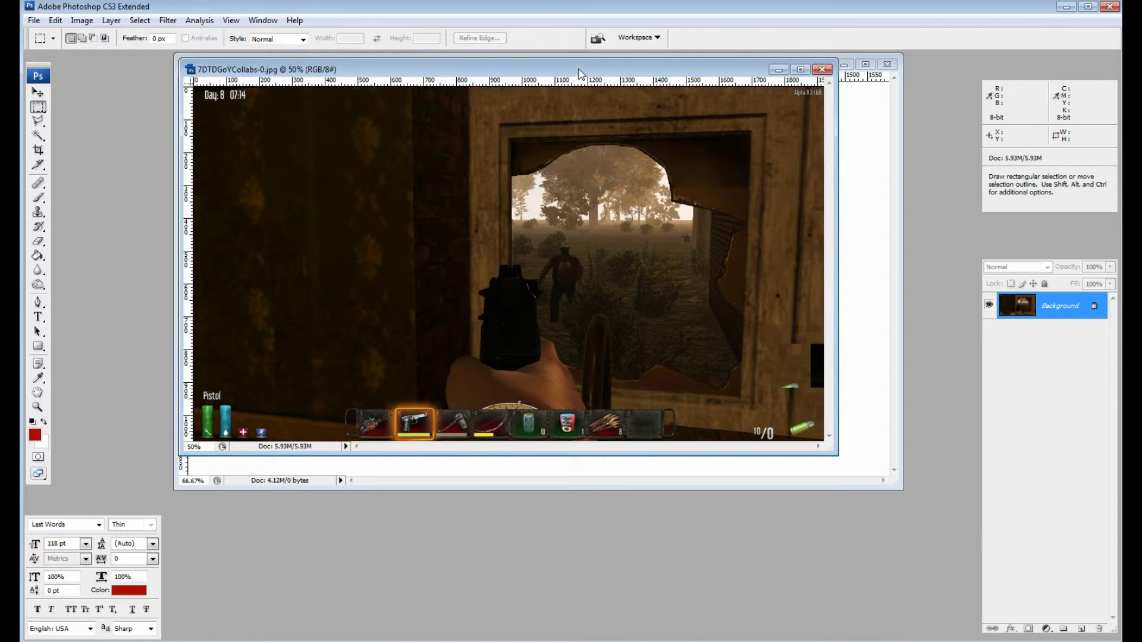
# Copy the screenshot into the Untitled-1 document as a new layer and enlarge that document's window beyond the canvas.
pyautogui.moveTo(569, 73); pyautogui.dragTo(672, 237)
pyautogui.click(37, 92)
pyautogui.moveTo(550, 402); pyautogui.dragTo(483, 218)
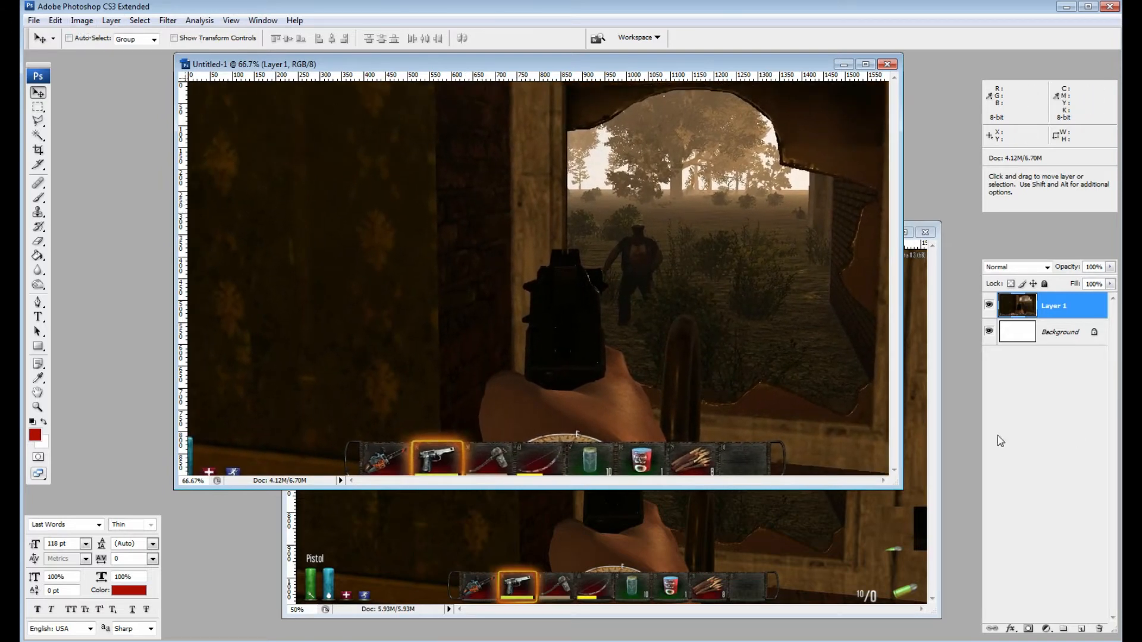
pyautogui.moveTo(898, 483); pyautogui.dragTo(973, 557)
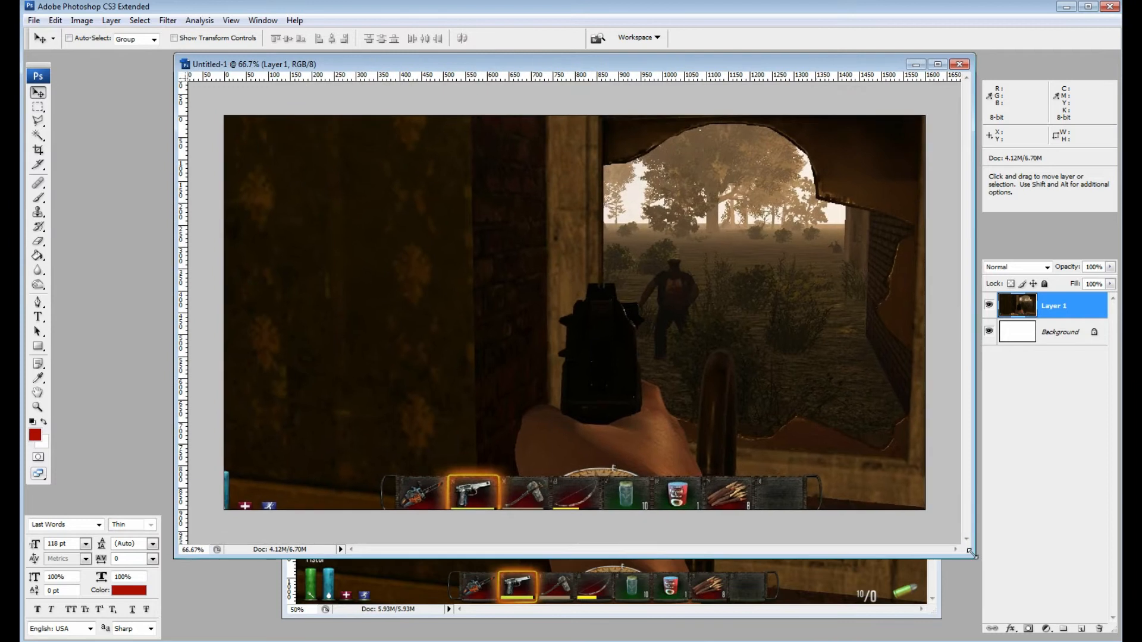
# Free-transform the screenshot layer proportionally to 87% and align it with the canvas's upper-left corner.
pyautogui.click(82, 21)
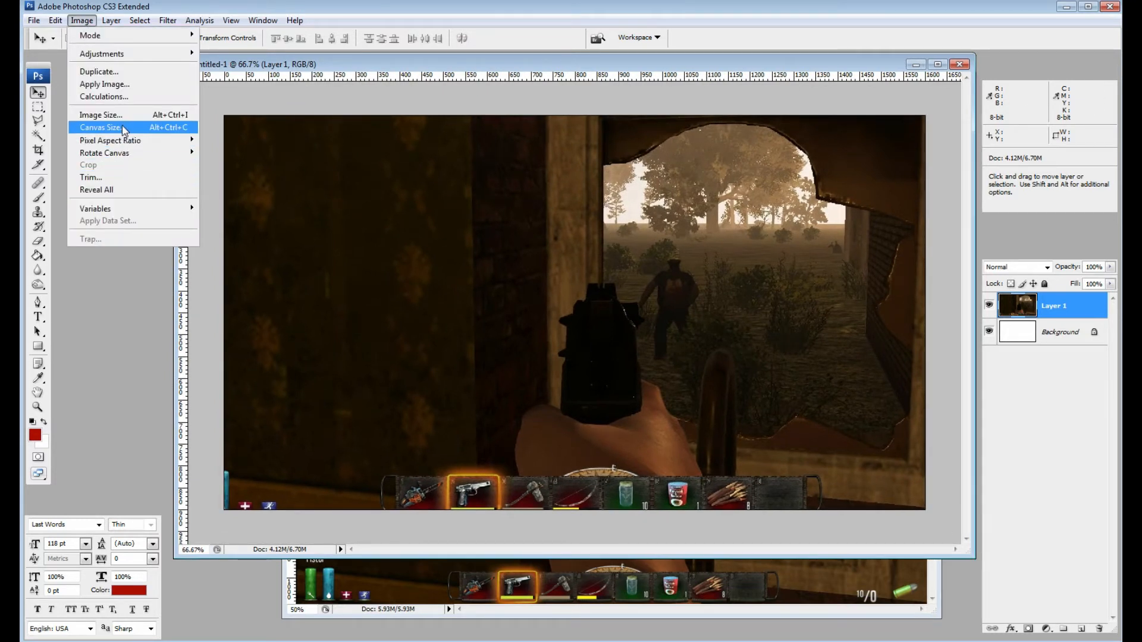
pyautogui.moveTo(56, 20)
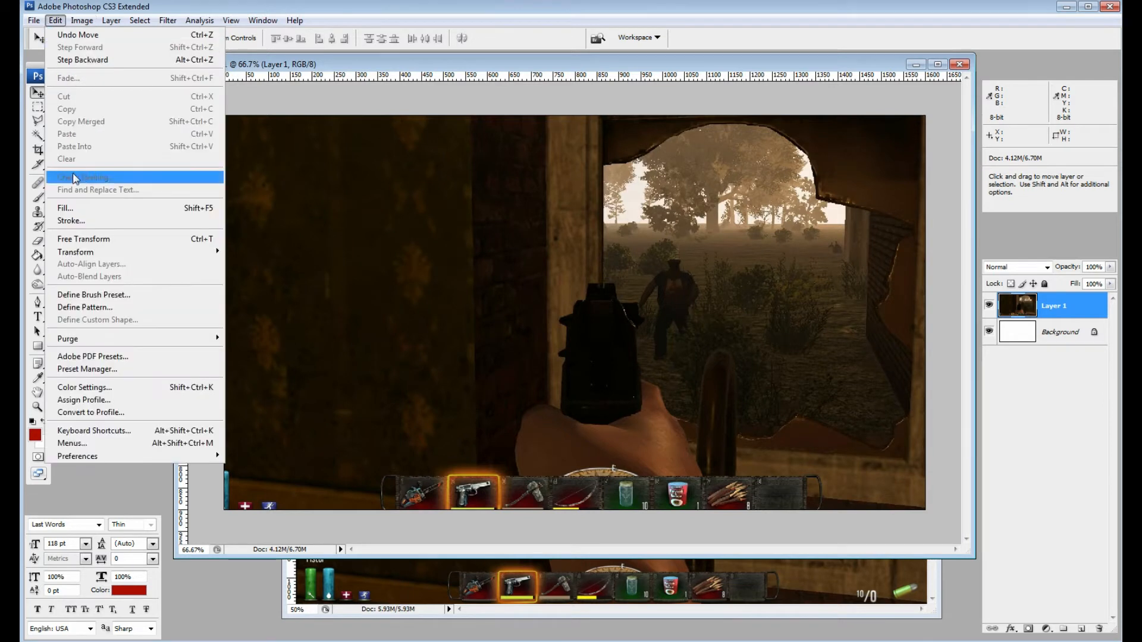
pyautogui.click(89, 240)
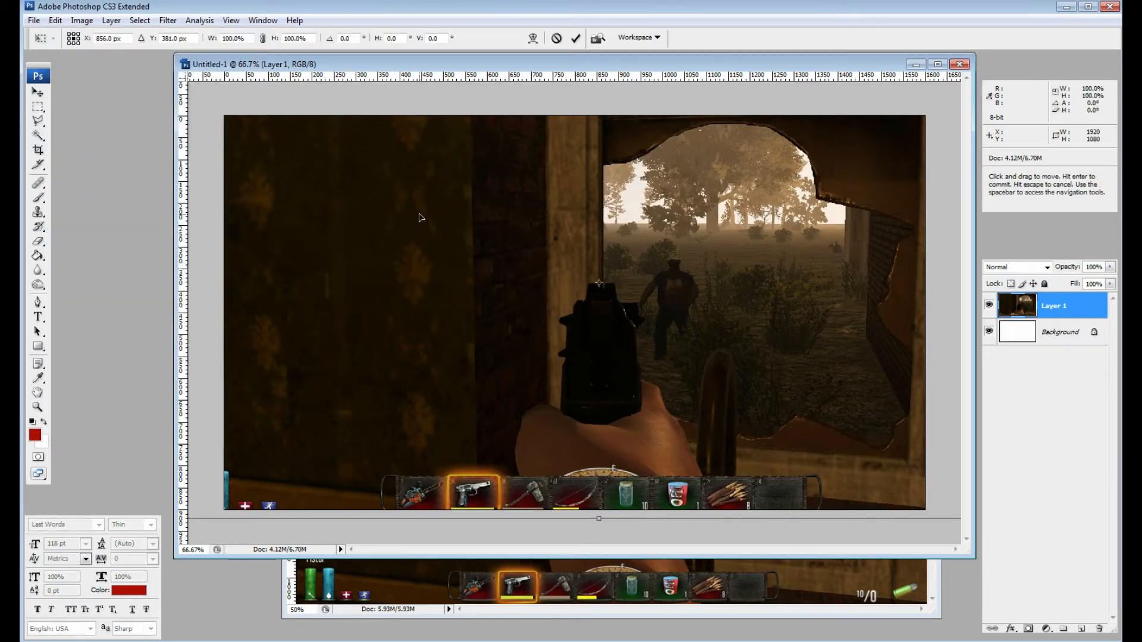
pyautogui.click(262, 38)
pyautogui.scroll(-13, 243, 36)
pyautogui.moveTo(575, 184); pyautogui.dragTo(566, 226)
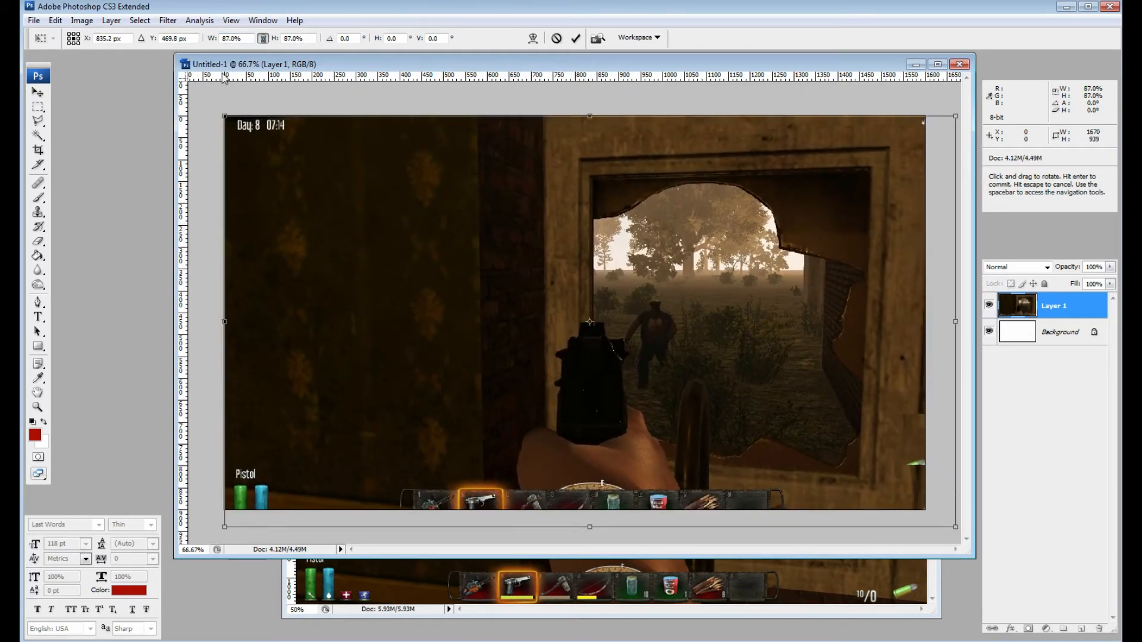
# Set the transform's reference point to the upper-left corner, scale the layer to 83.3% so it fills the canvas, and apply it.
pyautogui.click(69, 35)
pyautogui.click(250, 40)
pyautogui.press('Down')
pyautogui.press('Down')
pyautogui.press('Down')
pyautogui.press('Down')
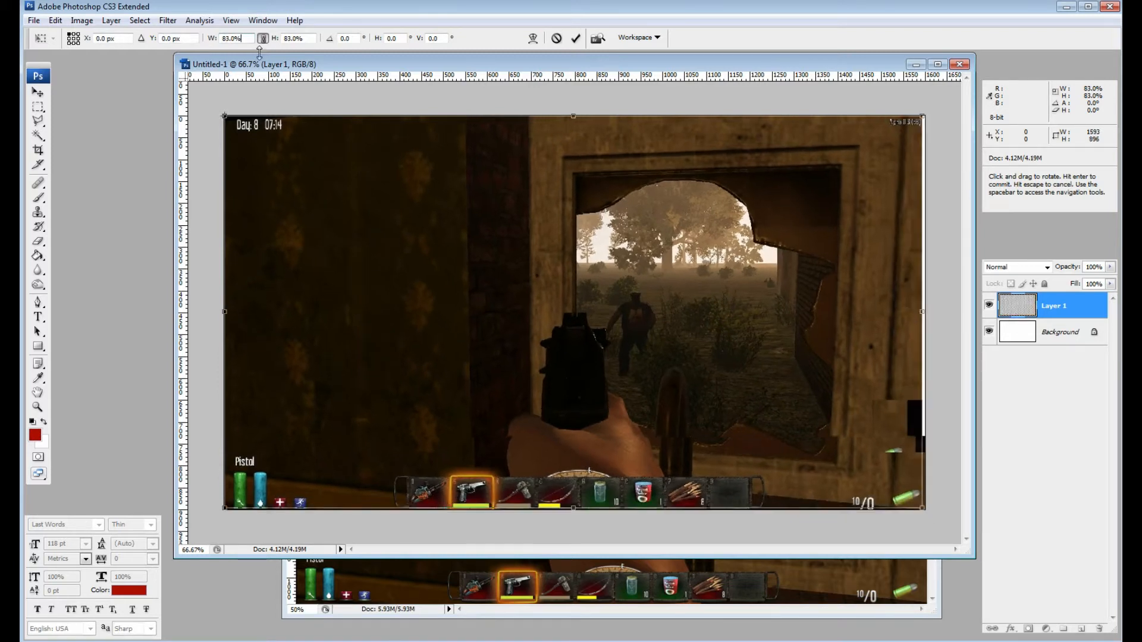
pyautogui.press('Up')
pyautogui.press('Down')
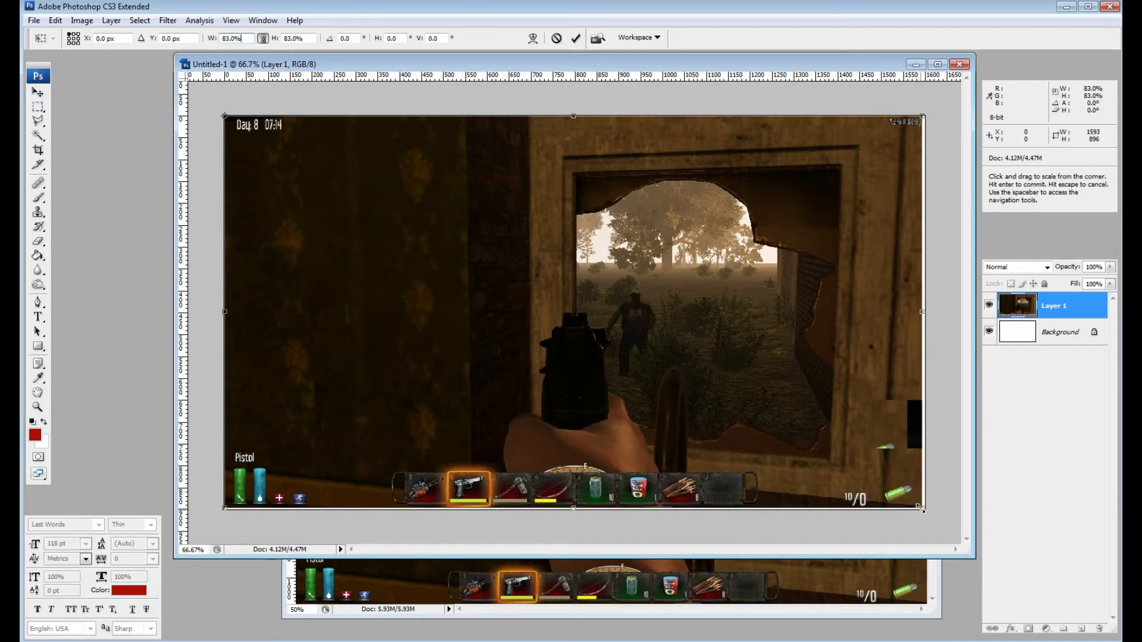
pyautogui.moveTo(923, 508); pyautogui.dragTo(925, 511)
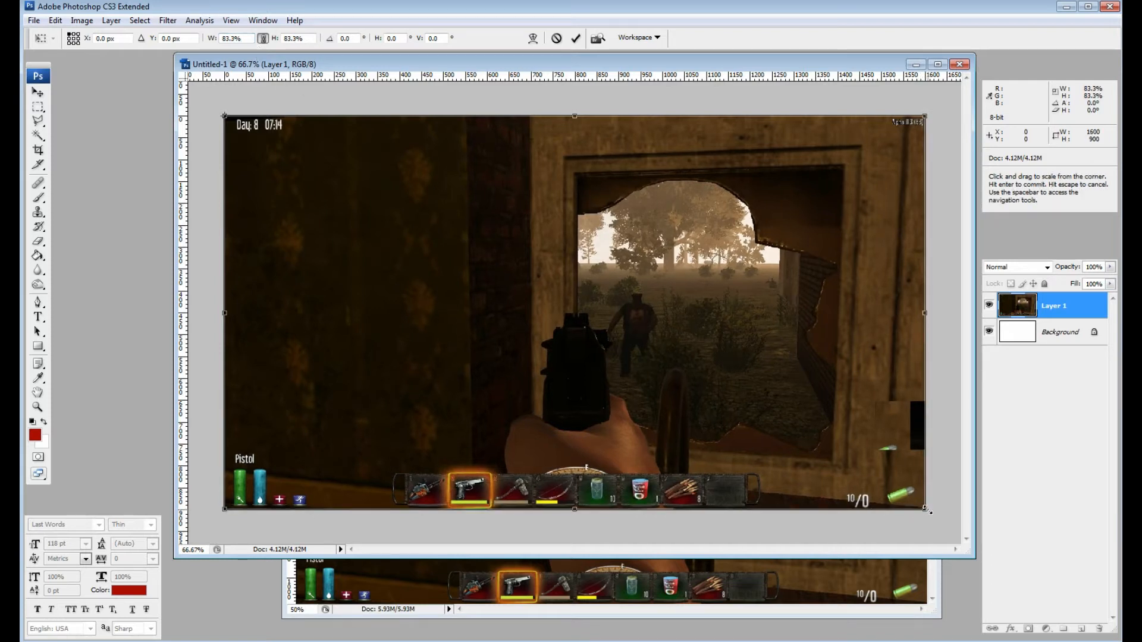
pyautogui.click(37, 92)
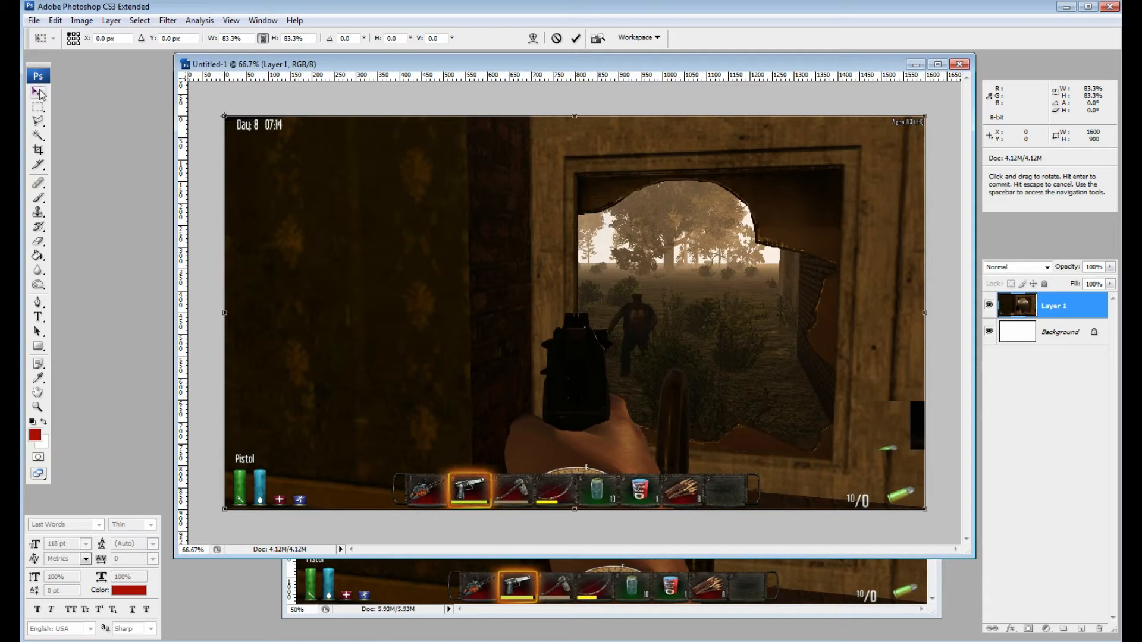
pyautogui.click(504, 247)
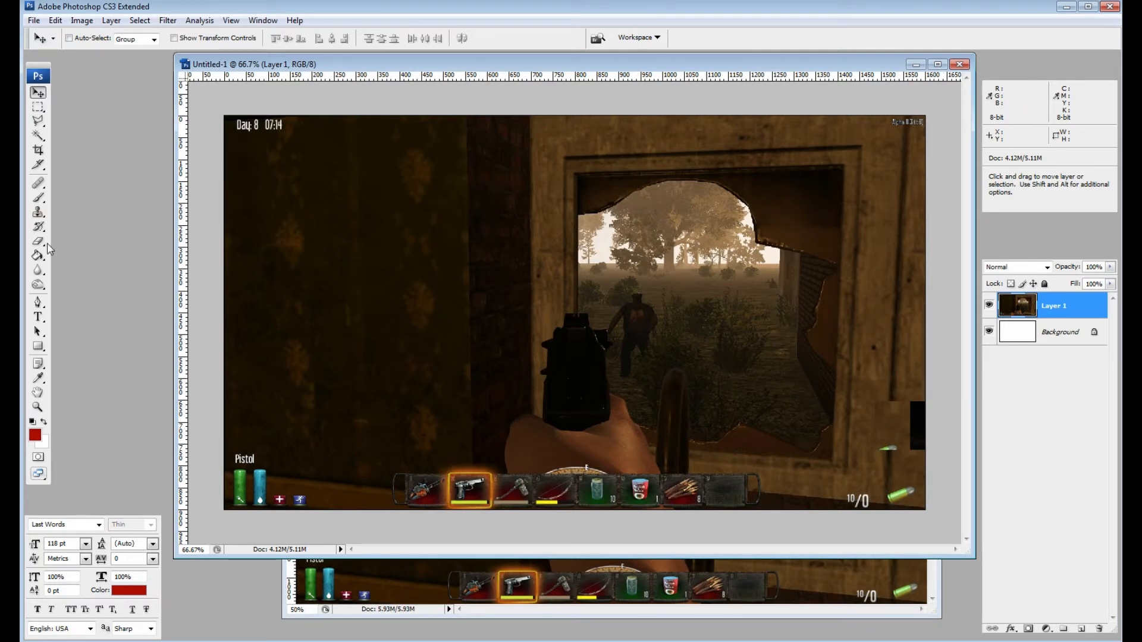
# Choose the Healing Brush tool and set its brush diameter to 147 px.
pyautogui.click(38, 212)
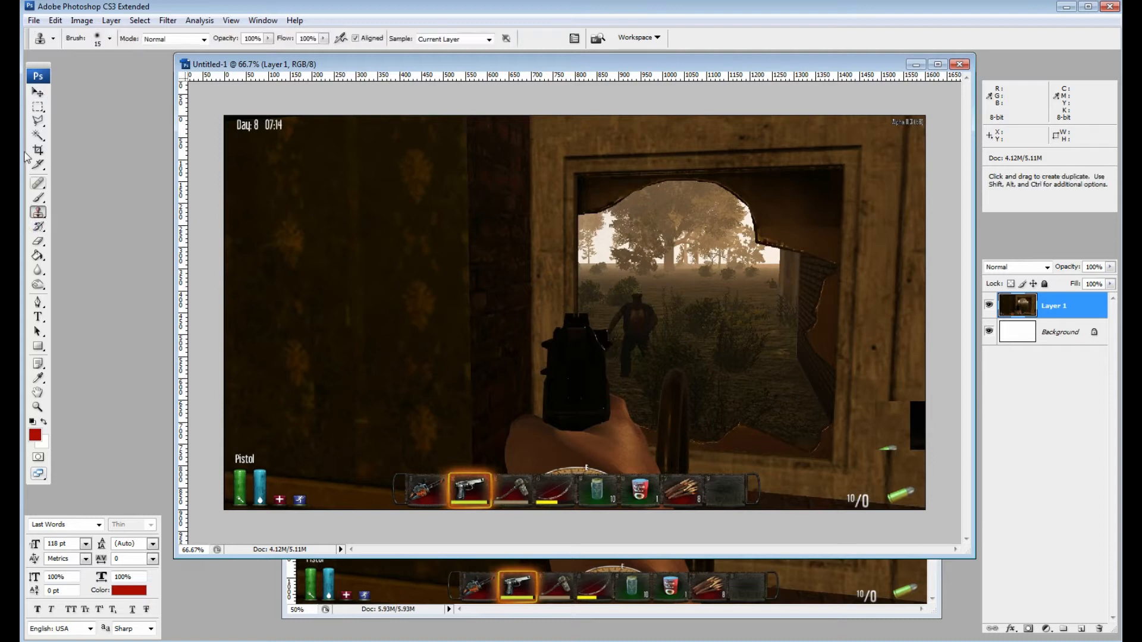
pyautogui.click(39, 184)
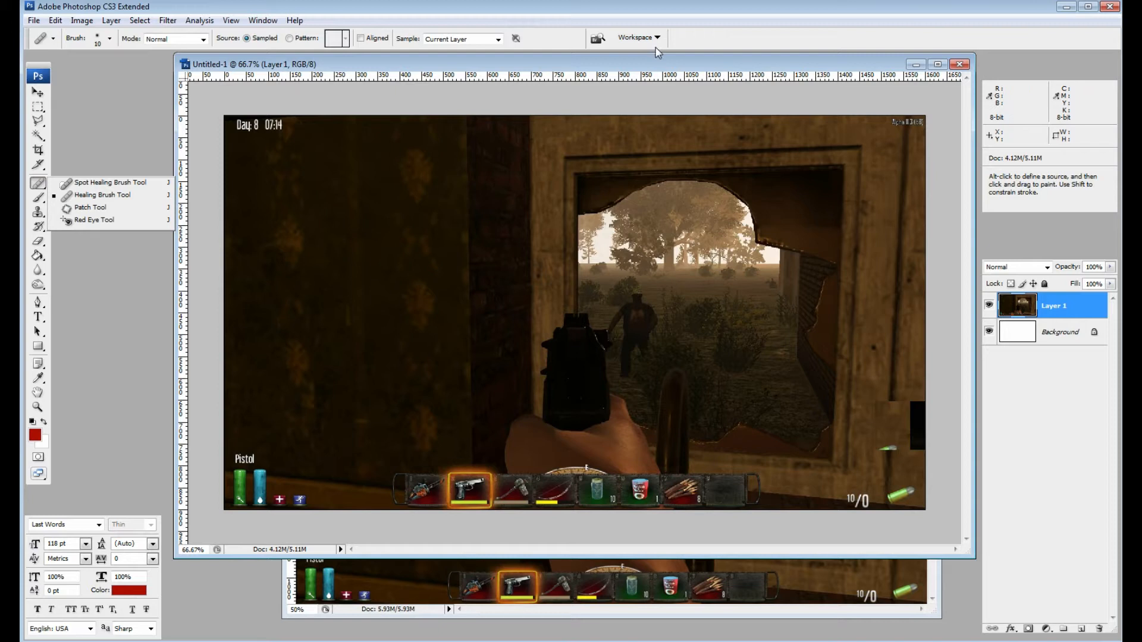
pyautogui.click(657, 60)
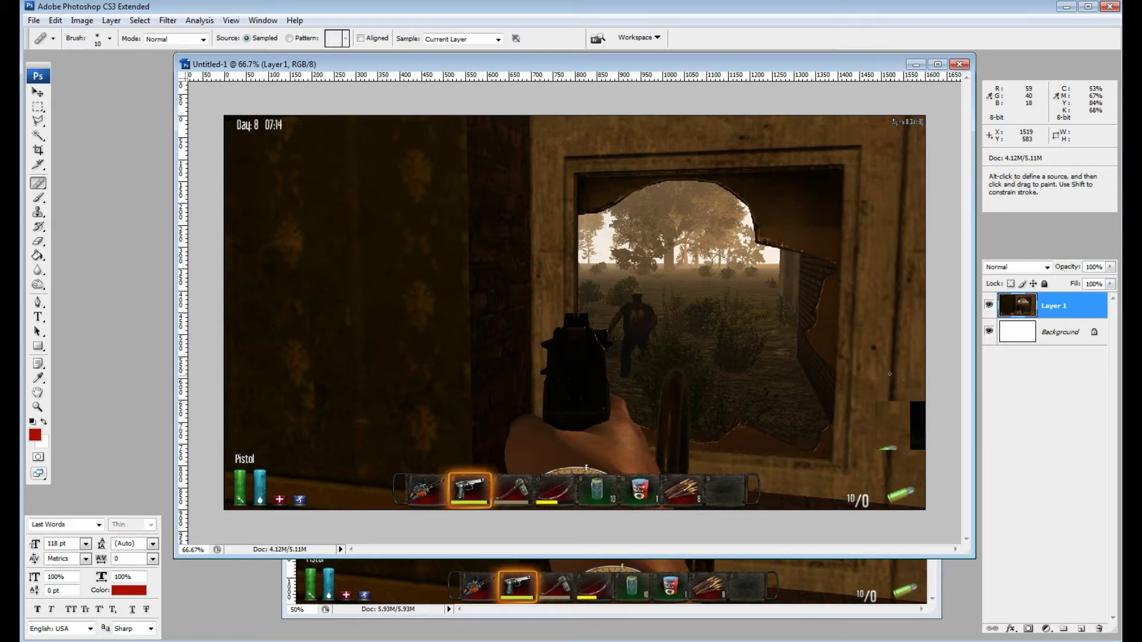
pyautogui.click(89, 23)
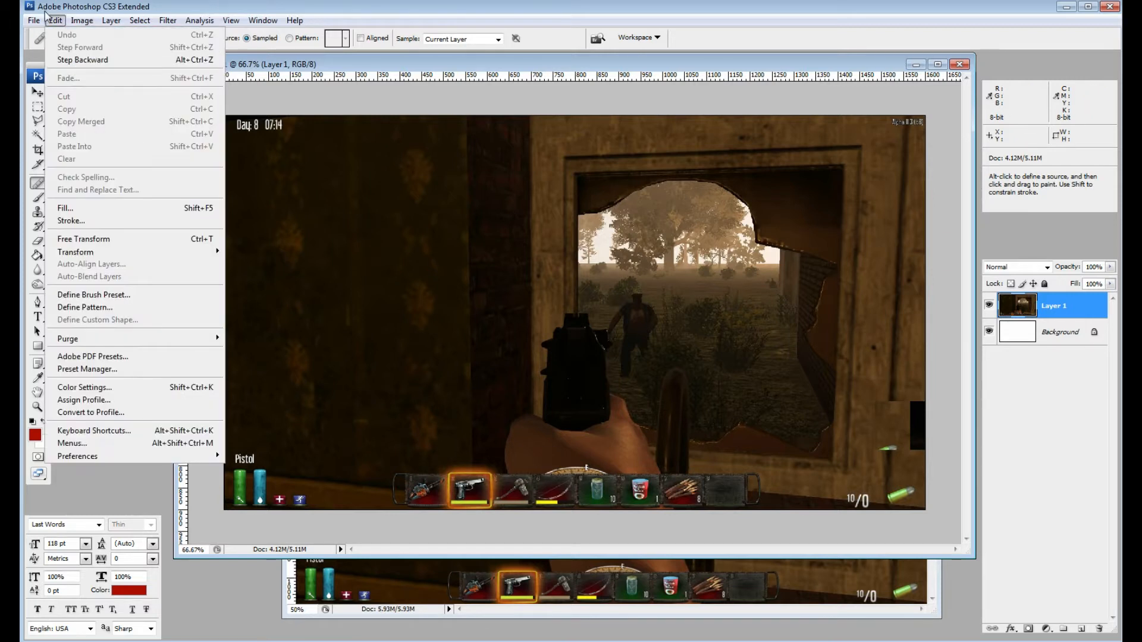
pyautogui.click(297, 8)
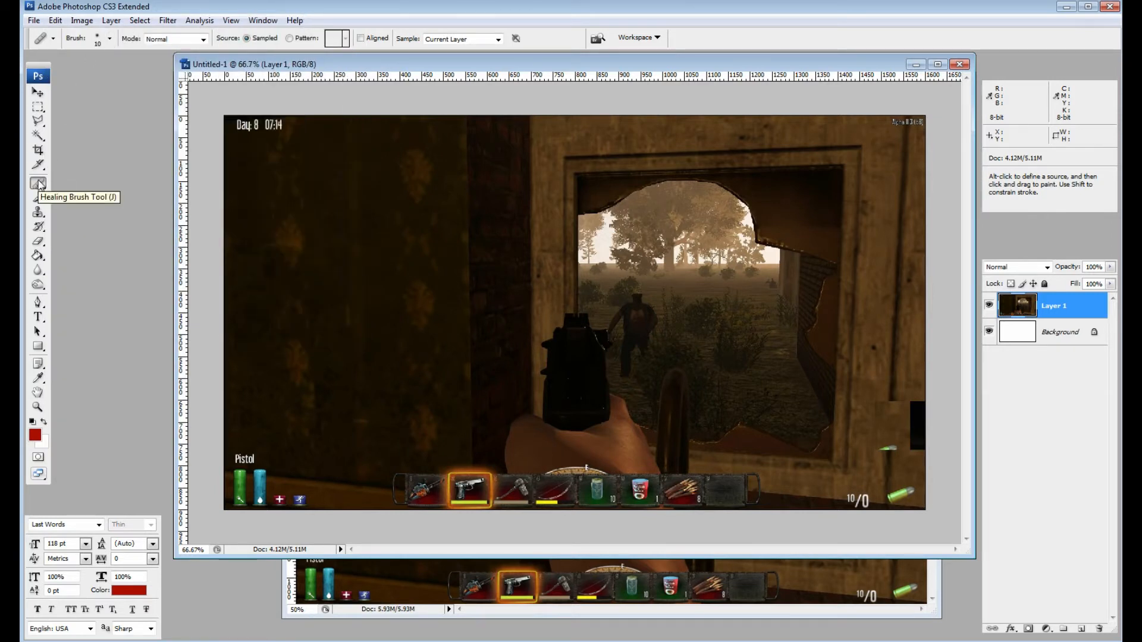
pyautogui.click(110, 38)
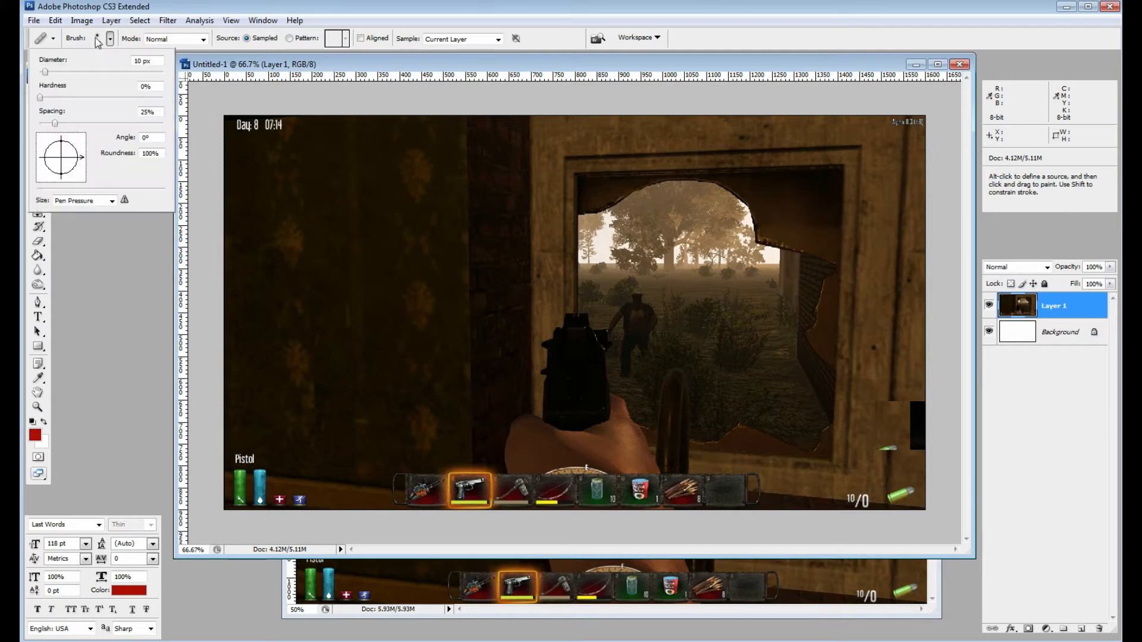
pyautogui.click(98, 72)
pyautogui.click(116, 72)
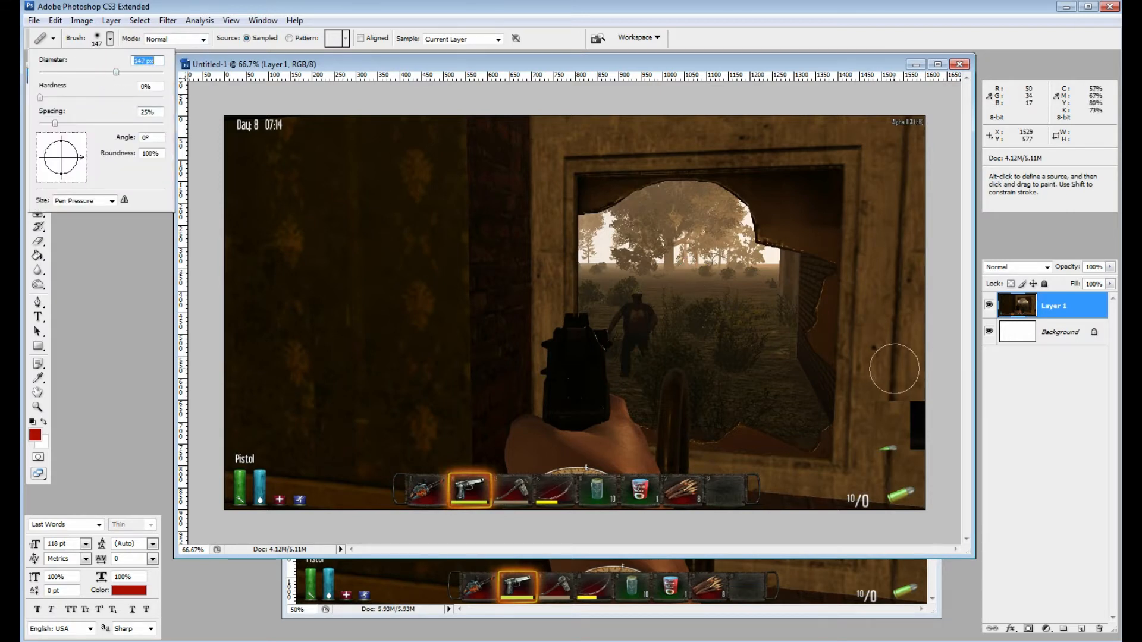
# Sample the clean wooden wall and heal over the dark patch and the small bullet casing above the ammo counter.
pyautogui.press('alt')
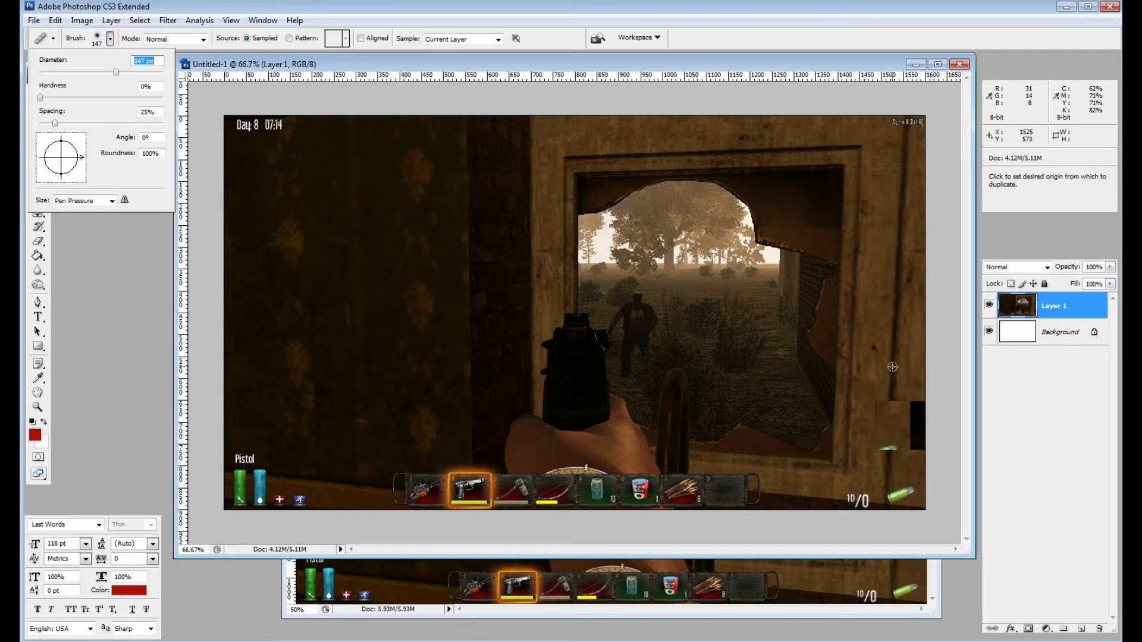
pyautogui.press('alt')
pyautogui.press('alt')
pyautogui.keyDown('alt'); pyautogui.click(892, 367); pyautogui.keyUp('alt')
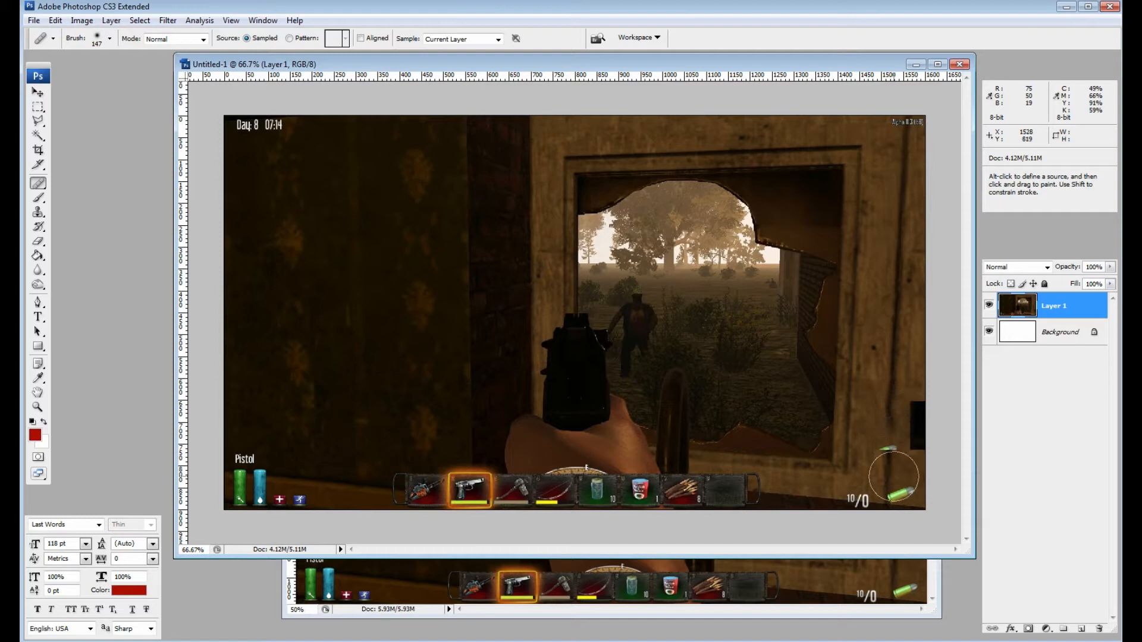
pyautogui.click(889, 445)
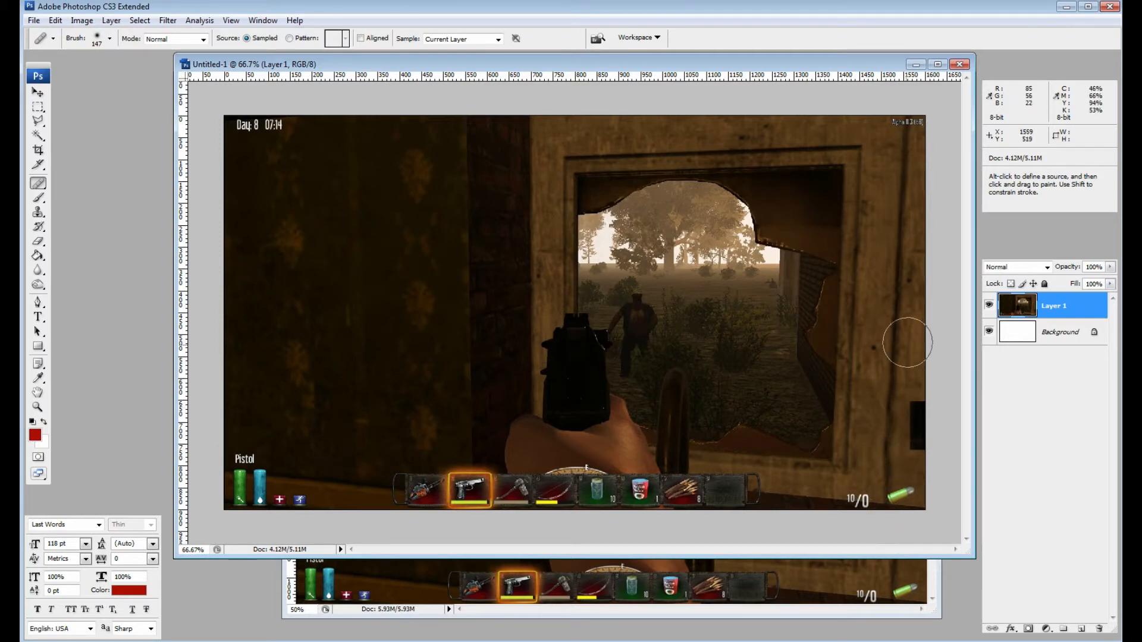
# Resample the wall above the black rectangle at the image's right edge and heal the rectangle away.
pyautogui.keyDown('alt'); pyautogui.click(921, 361); pyautogui.keyUp('alt')
pyautogui.click(924, 409)
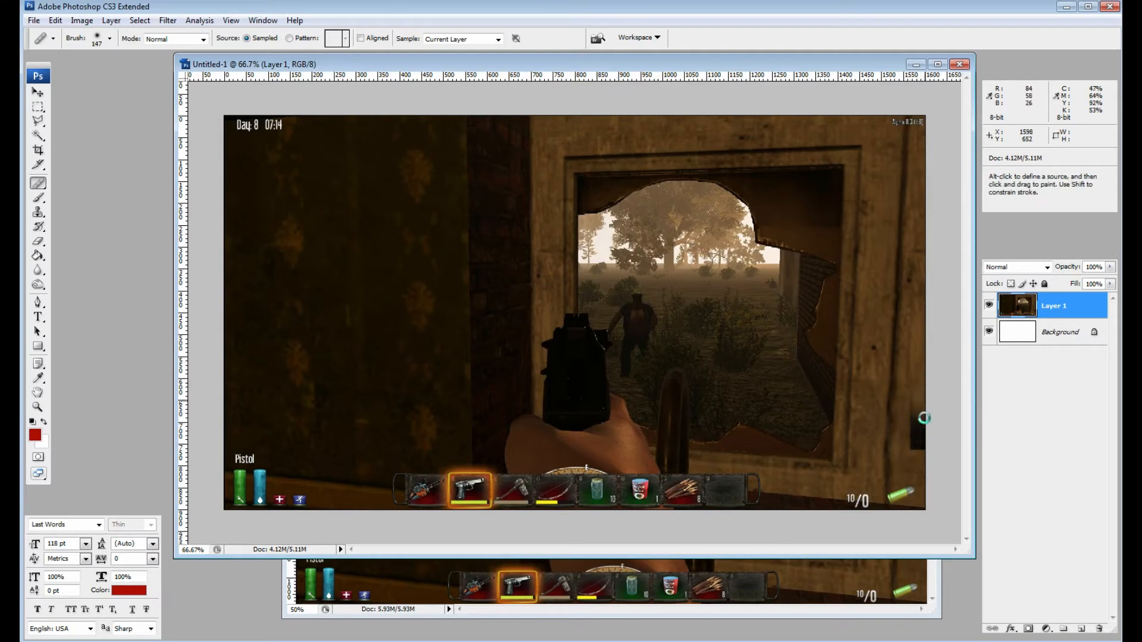
pyautogui.click(917, 410)
pyautogui.click(914, 439)
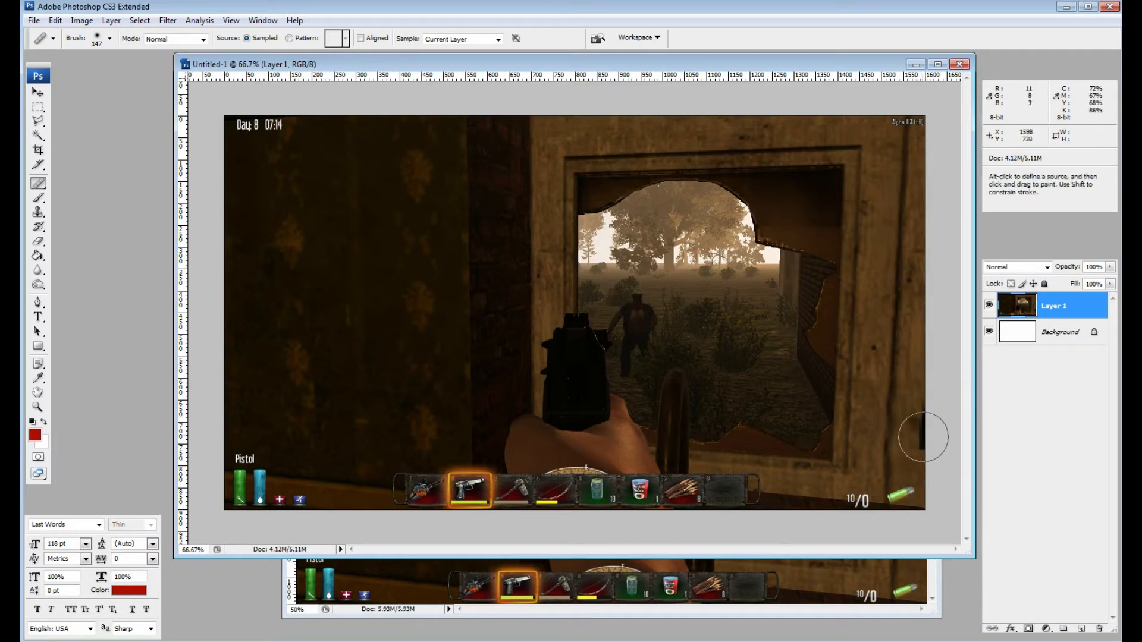
pyautogui.keyDown('alt'); pyautogui.click(914, 365); pyautogui.keyUp('alt')
pyautogui.click(926, 412)
pyautogui.click(925, 433)
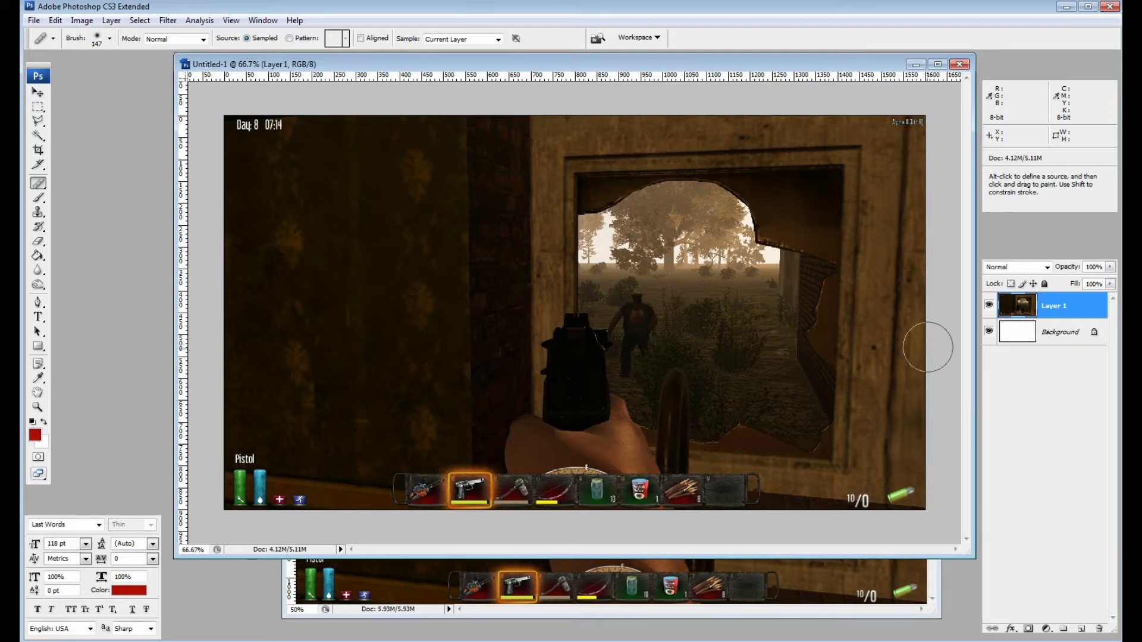
# Choose the Rectangular Marquee tool, switch to Windows Explorer and open the Flatliners folder on the Desktop.
pyautogui.click(34, 108)
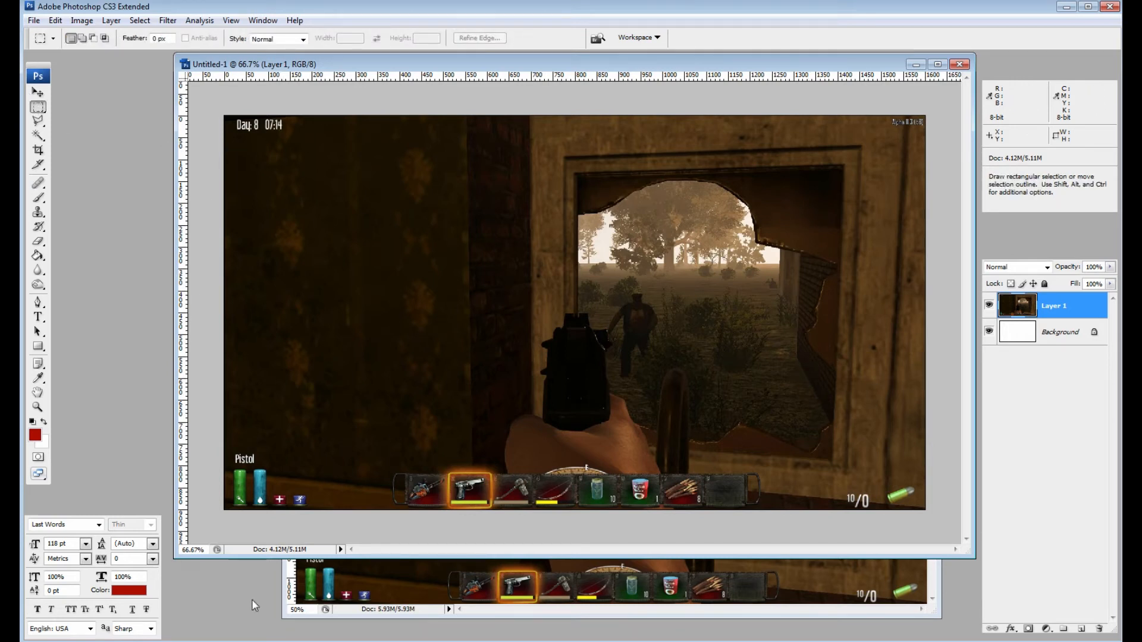
pyautogui.press('super')
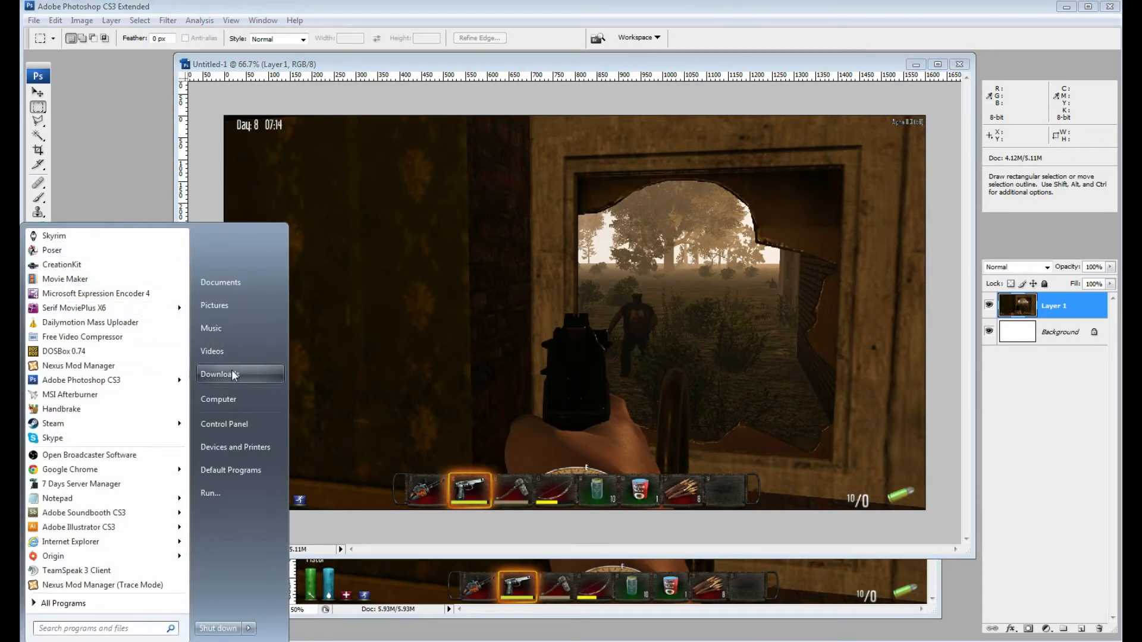
pyautogui.click(240, 283)
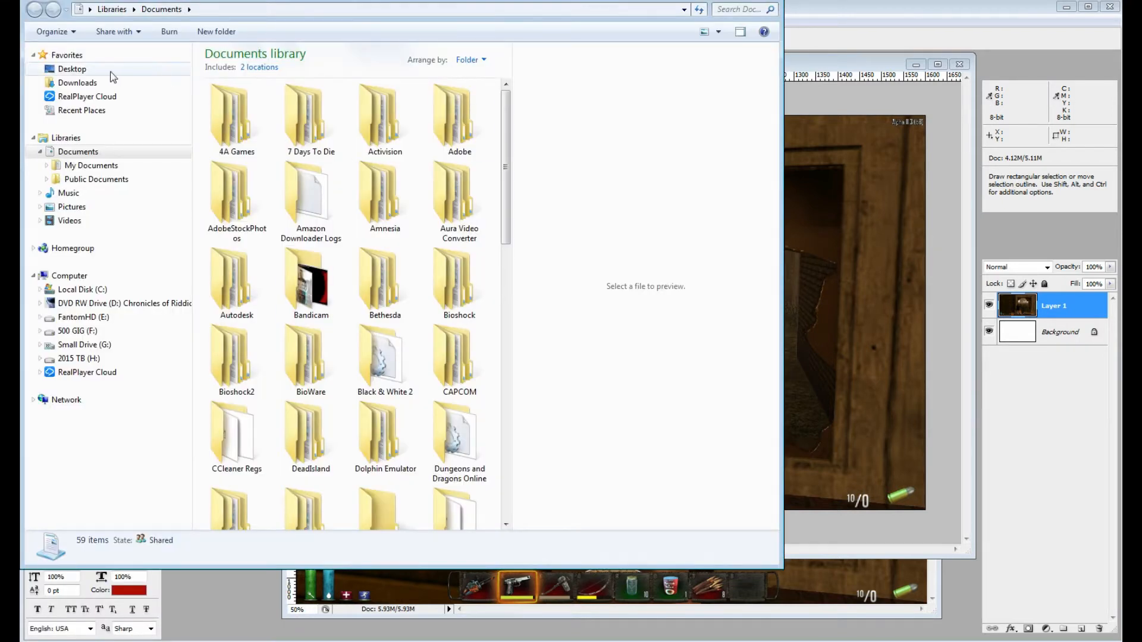
pyautogui.click(80, 70)
pyautogui.doubleClick(456, 239)
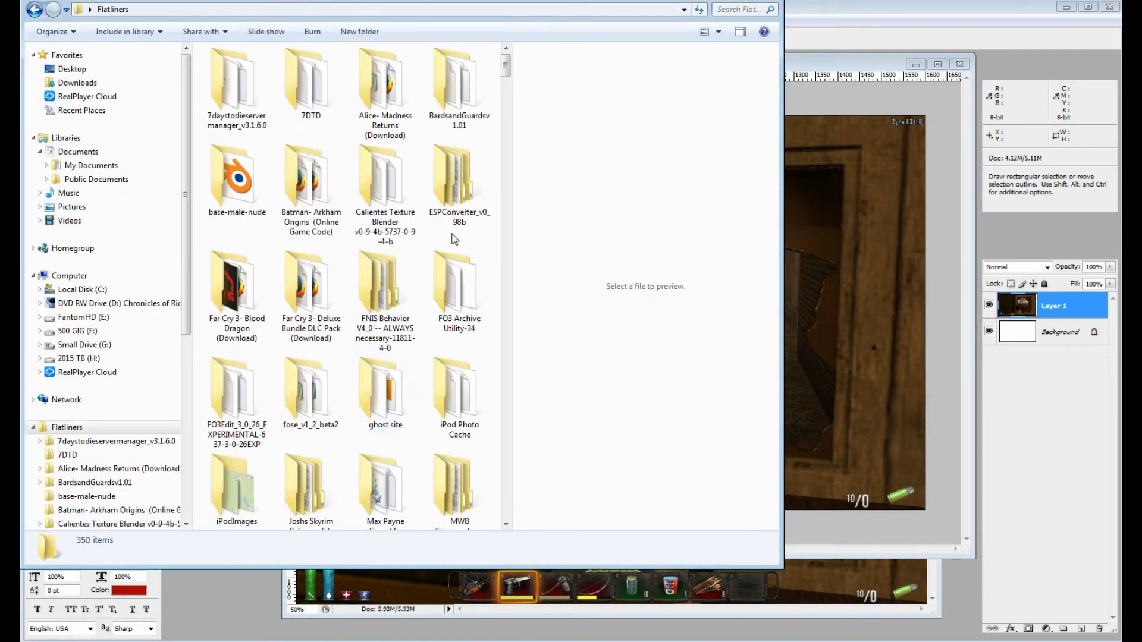
# Find the portrait photo PB220526.JPG in the folder and open it in Photoshop as a separate document.
pyautogui.scroll(-15, 406, 416)
pyautogui.scroll(-10, 405, 411)
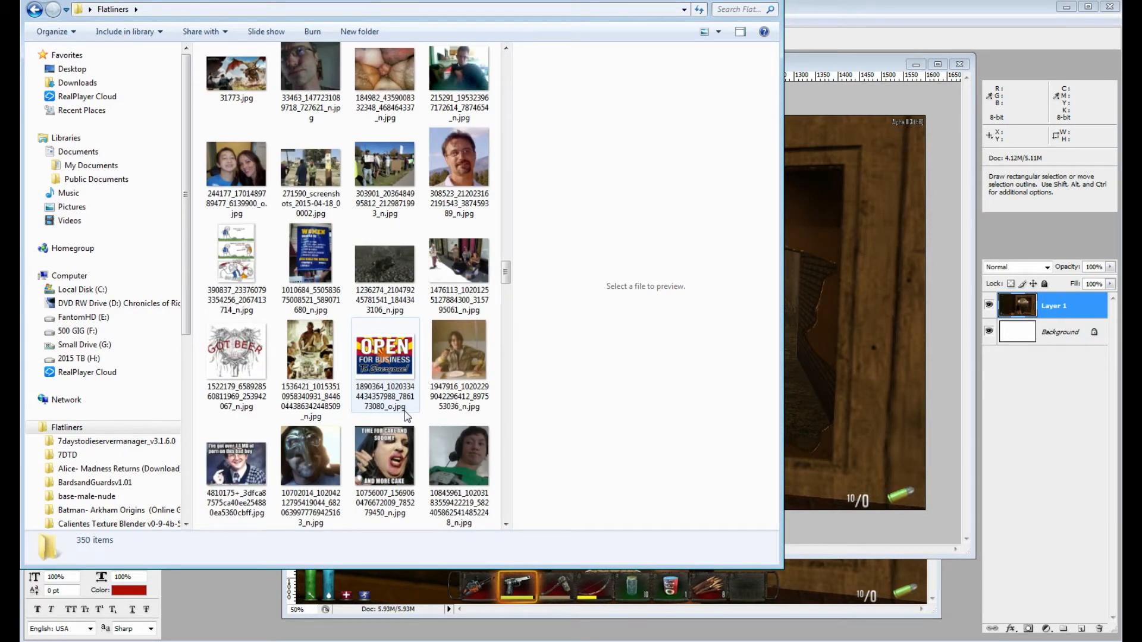
pyautogui.scroll(-10, 406, 414)
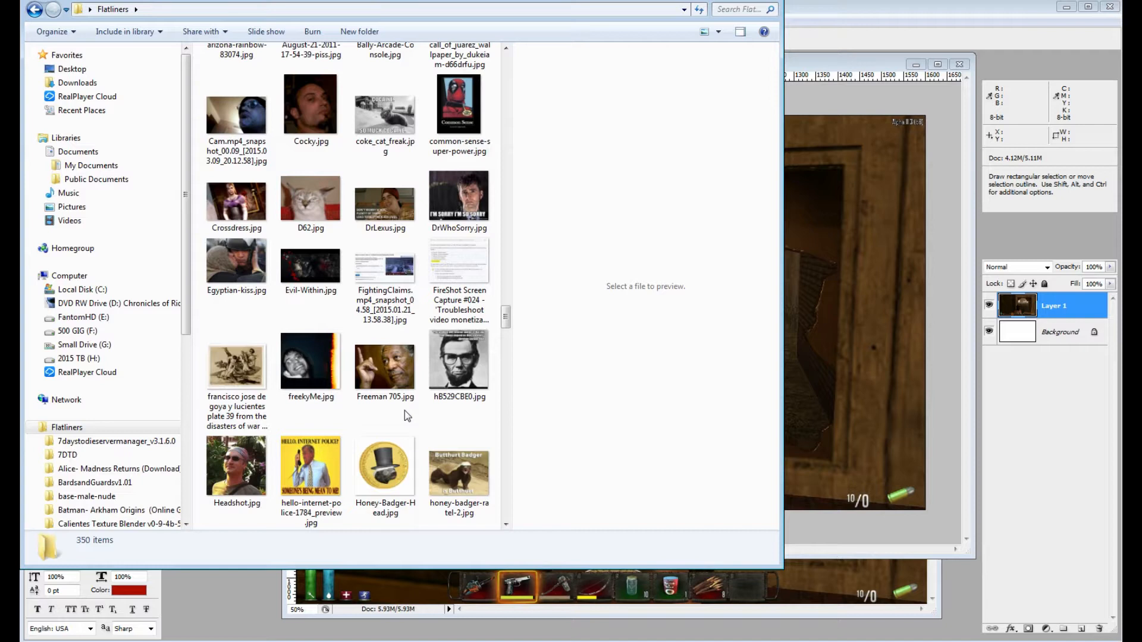
pyautogui.scroll(-15, 404, 410)
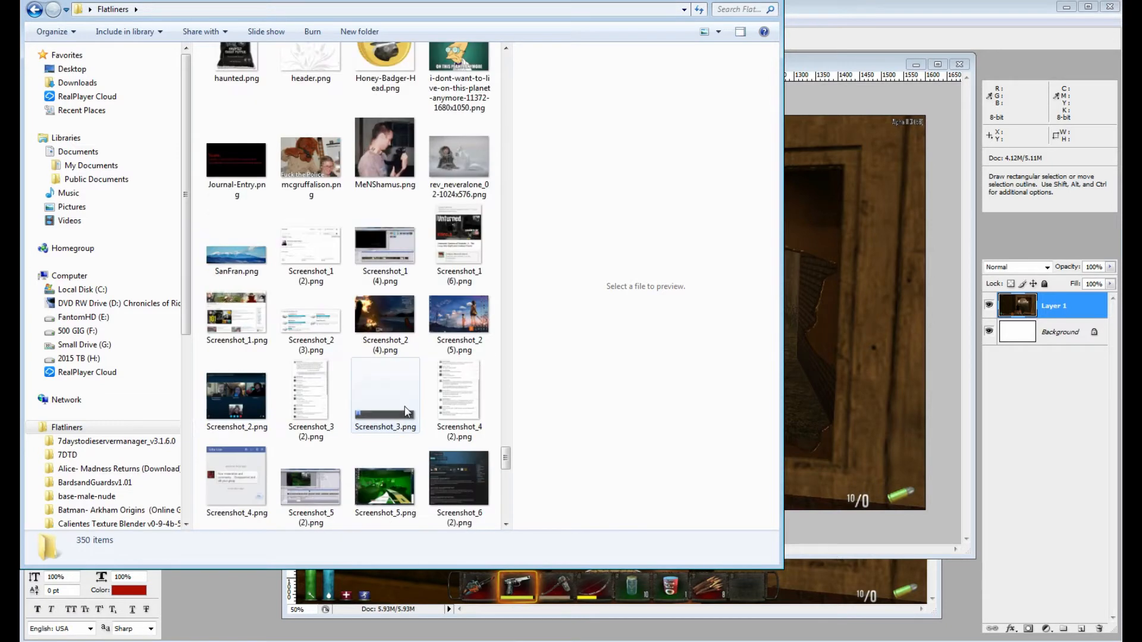
pyautogui.scroll(-8, 407, 411)
pyautogui.scroll(15, 407, 411)
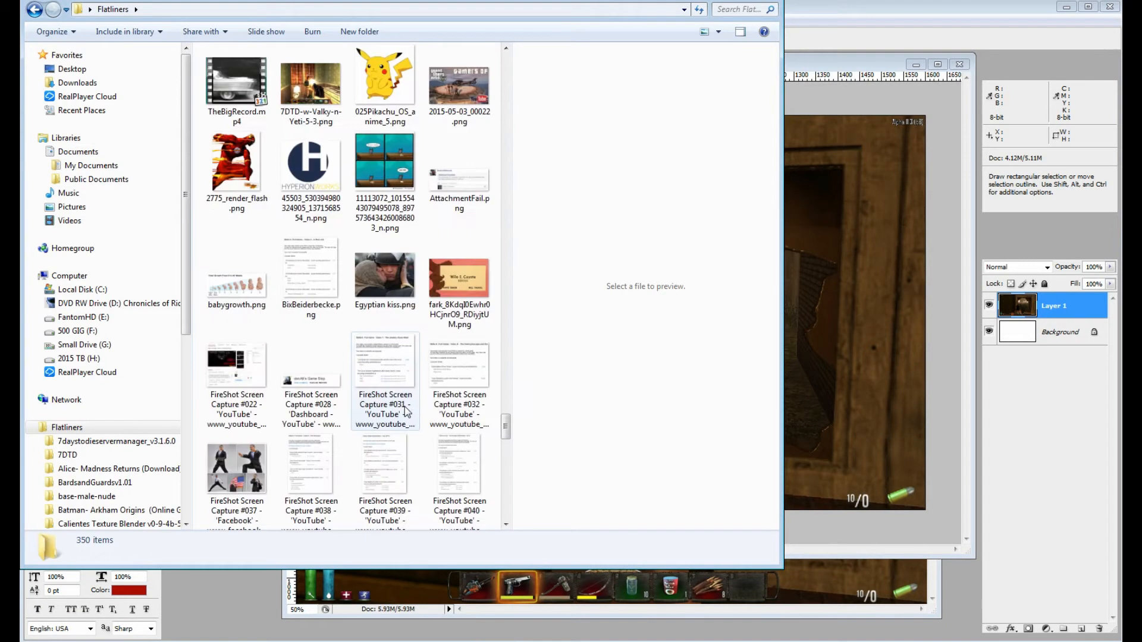
pyautogui.scroll(5, 406, 412)
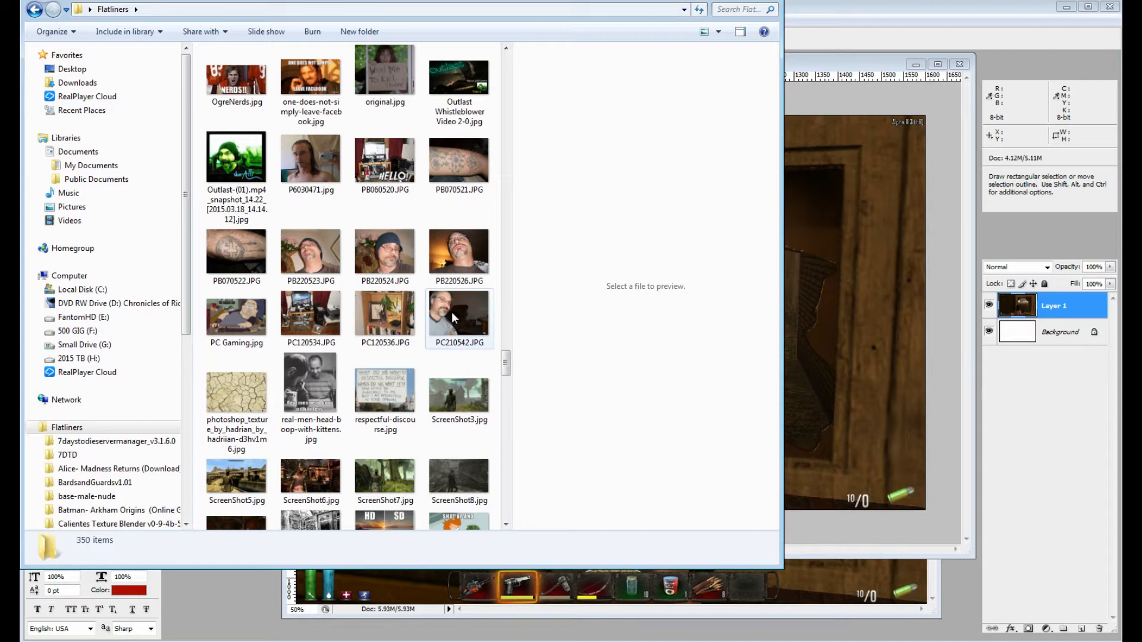
pyautogui.click(465, 256)
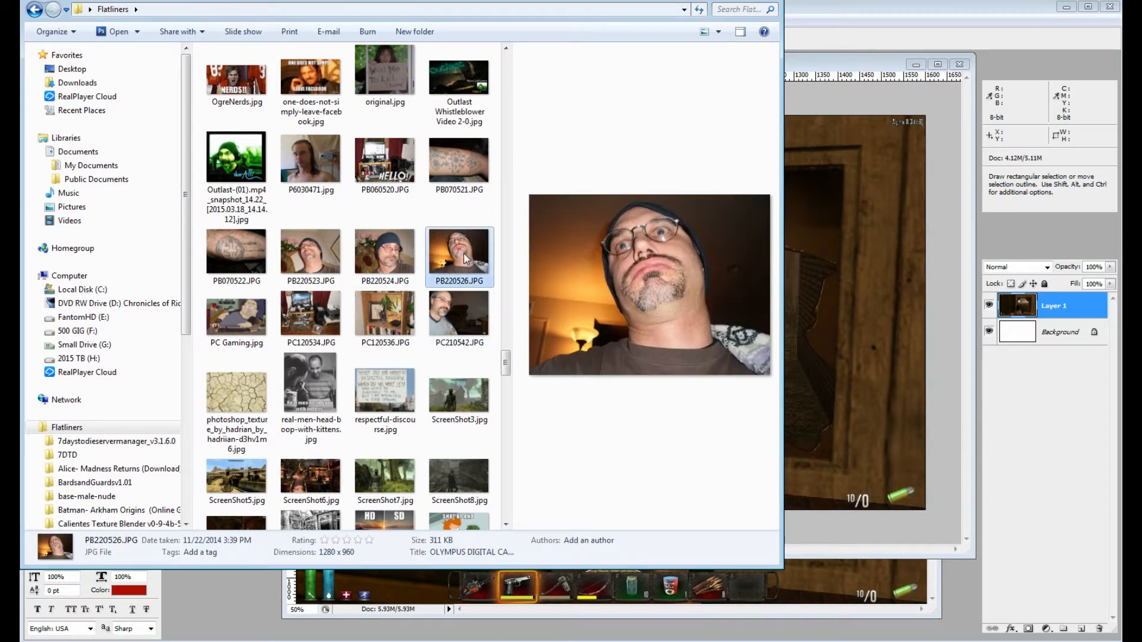
pyautogui.moveTo(466, 258); pyautogui.dragTo(950, 569)
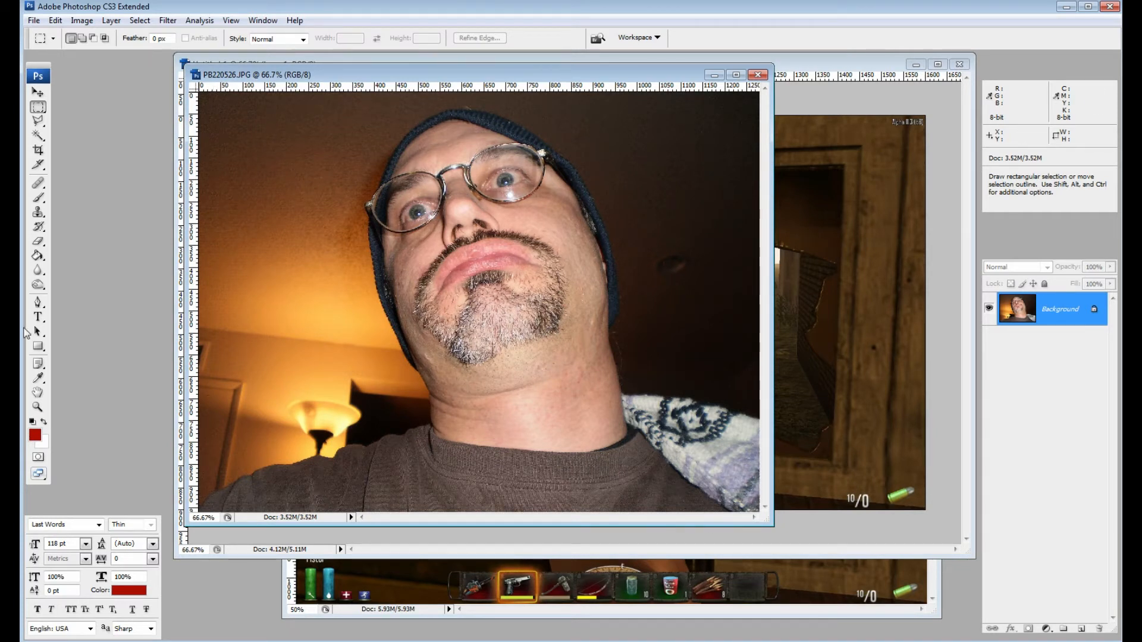
# Choose the Magnetic Lasso tool and enlarge the portrait's document window so empty space surrounds the image.
pyautogui.click(38, 120)
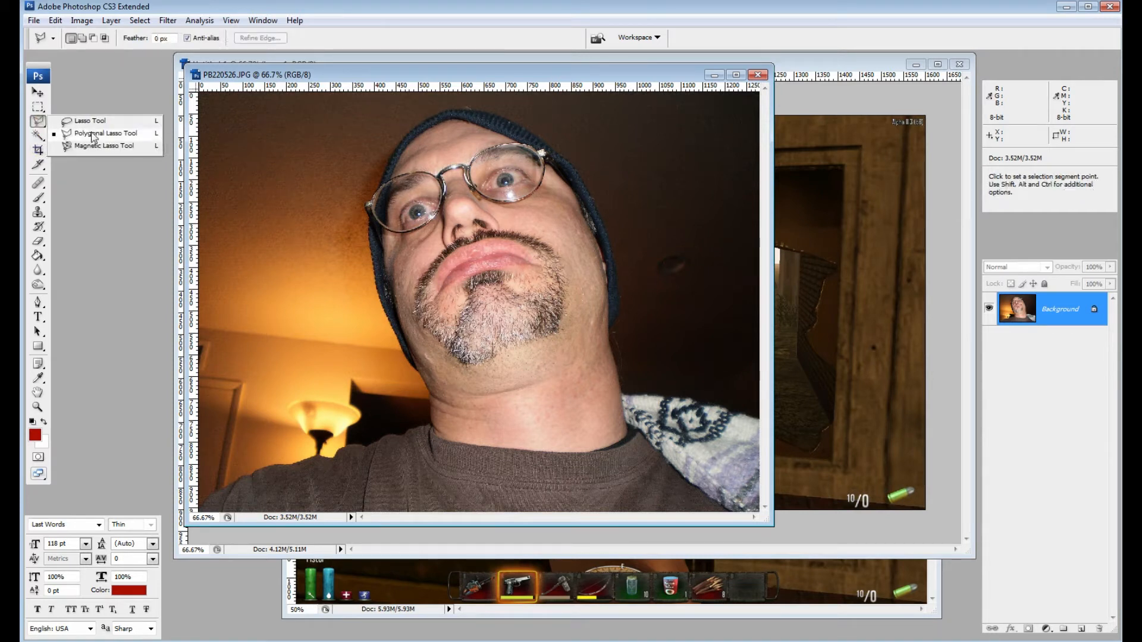
pyautogui.click(101, 146)
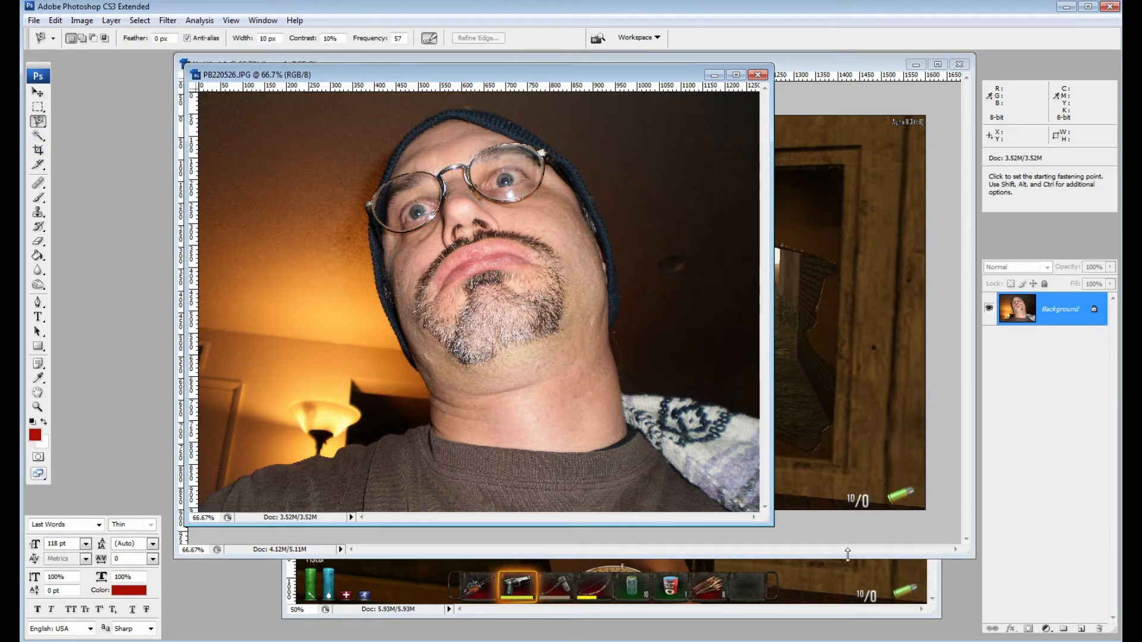
pyautogui.moveTo(765, 521); pyautogui.dragTo(919, 624)
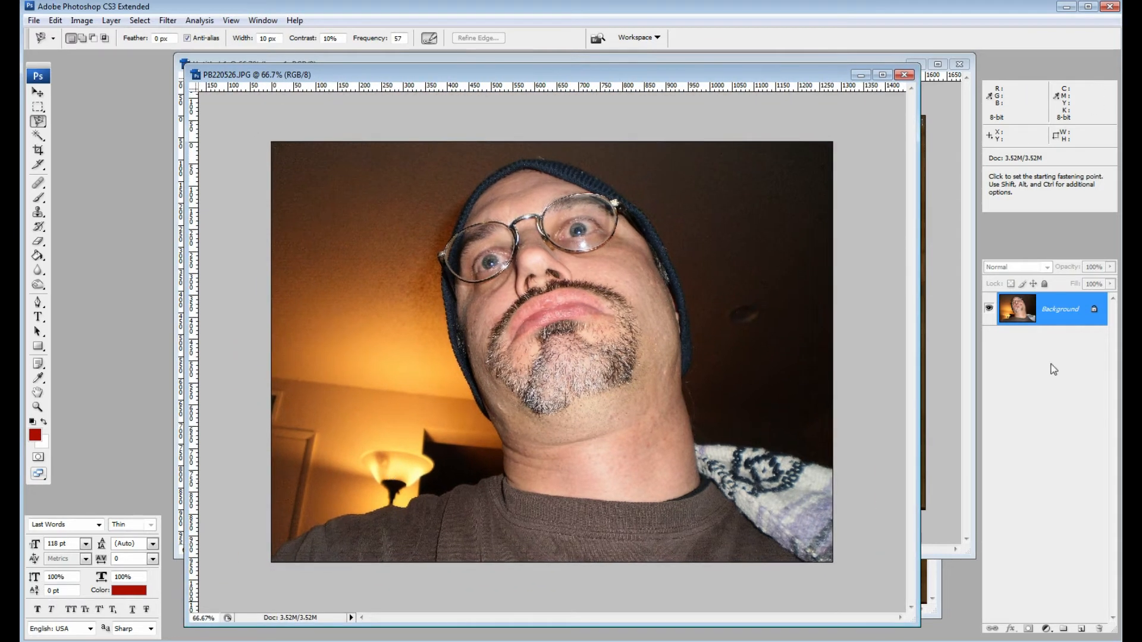
# Convert the portrait's locked Background into a regular layer, keeping the name Layer 0 and color None.
pyautogui.doubleClick(1093, 314)
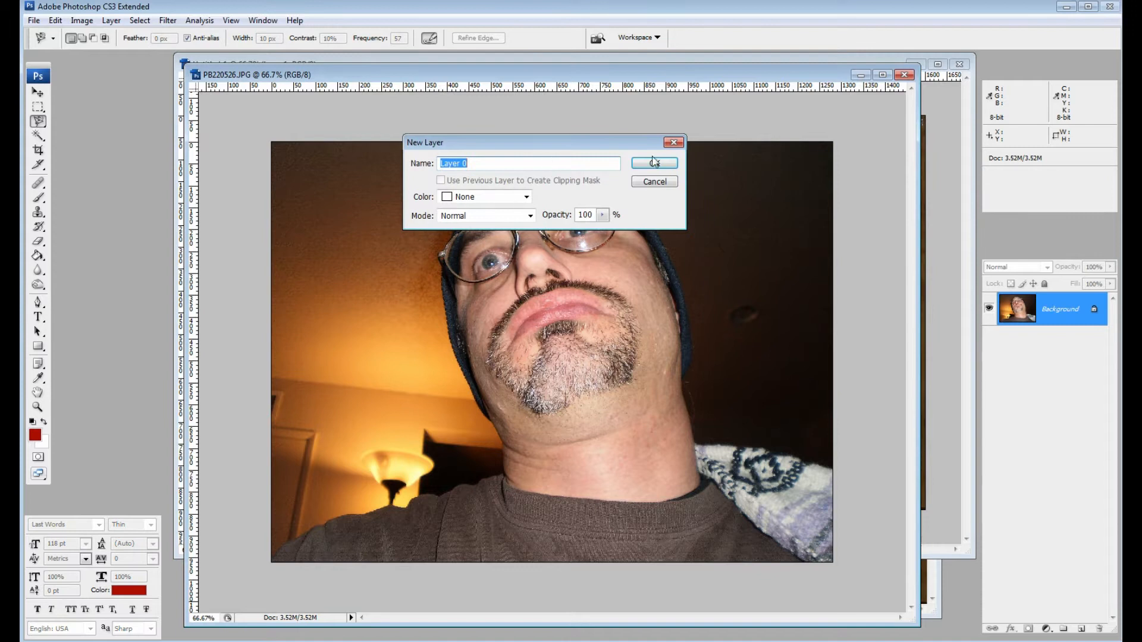
pyautogui.click(663, 184)
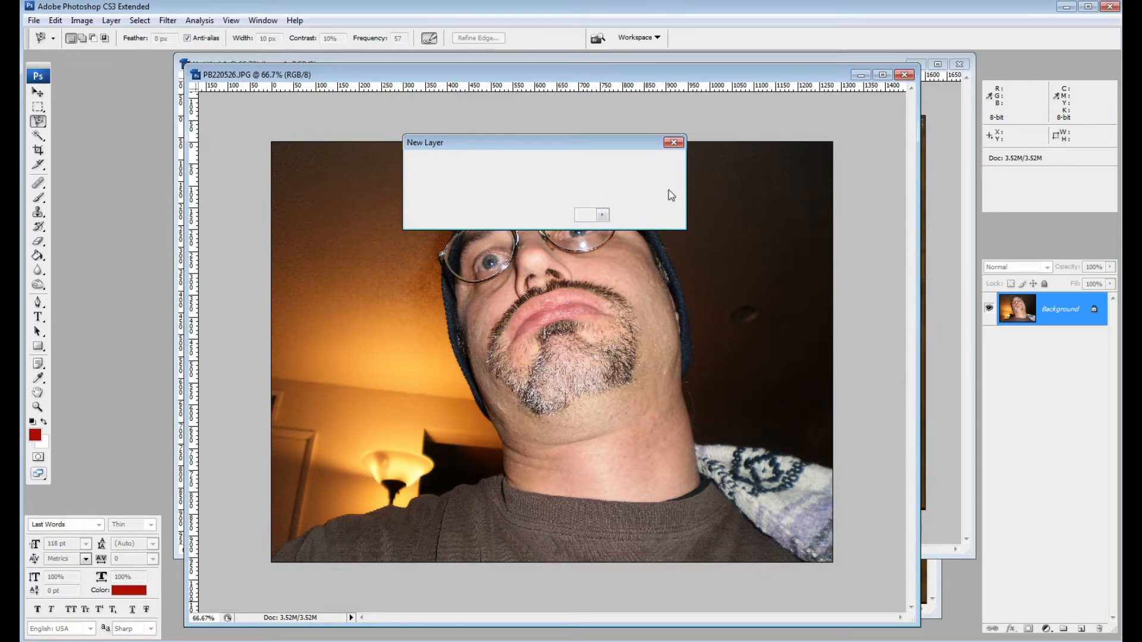
pyautogui.doubleClick(1094, 312)
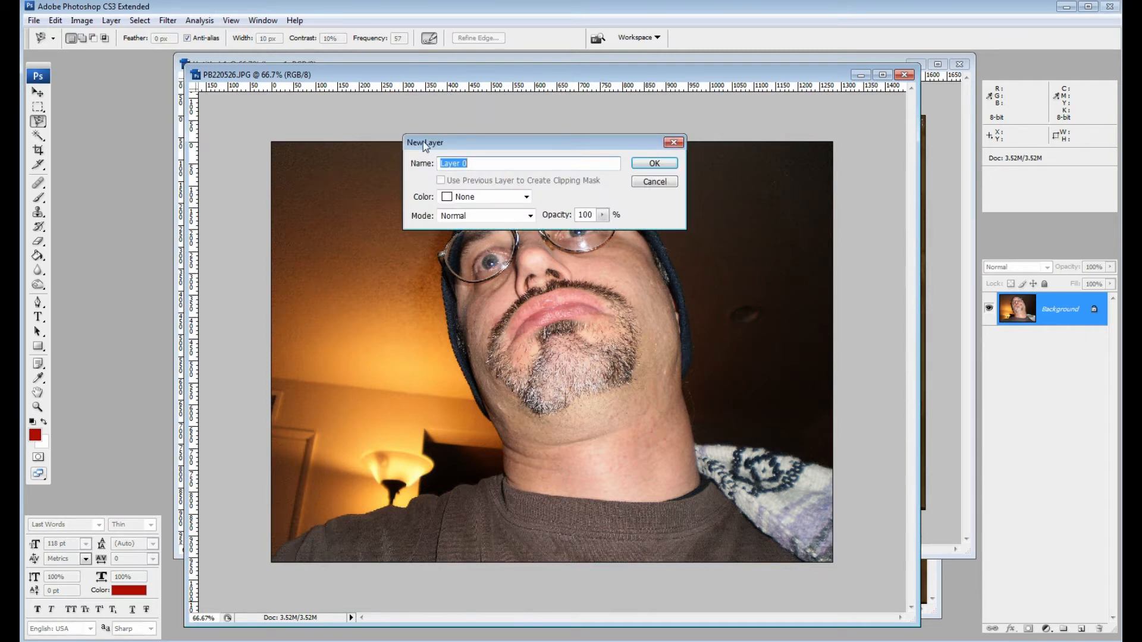
pyautogui.click(526, 197)
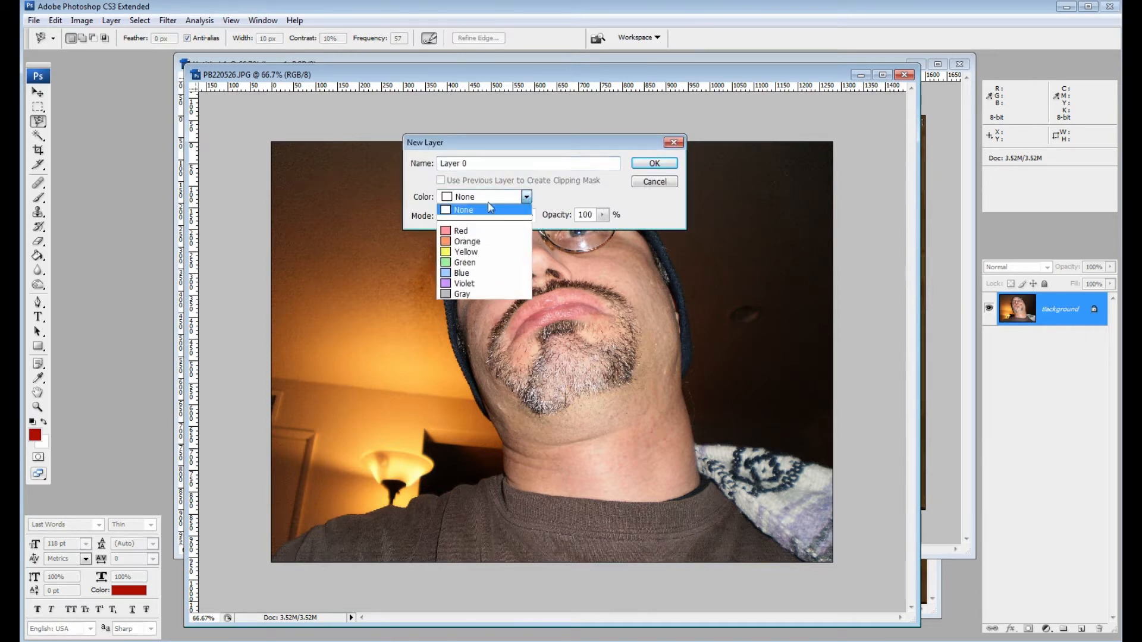
pyautogui.click(571, 196)
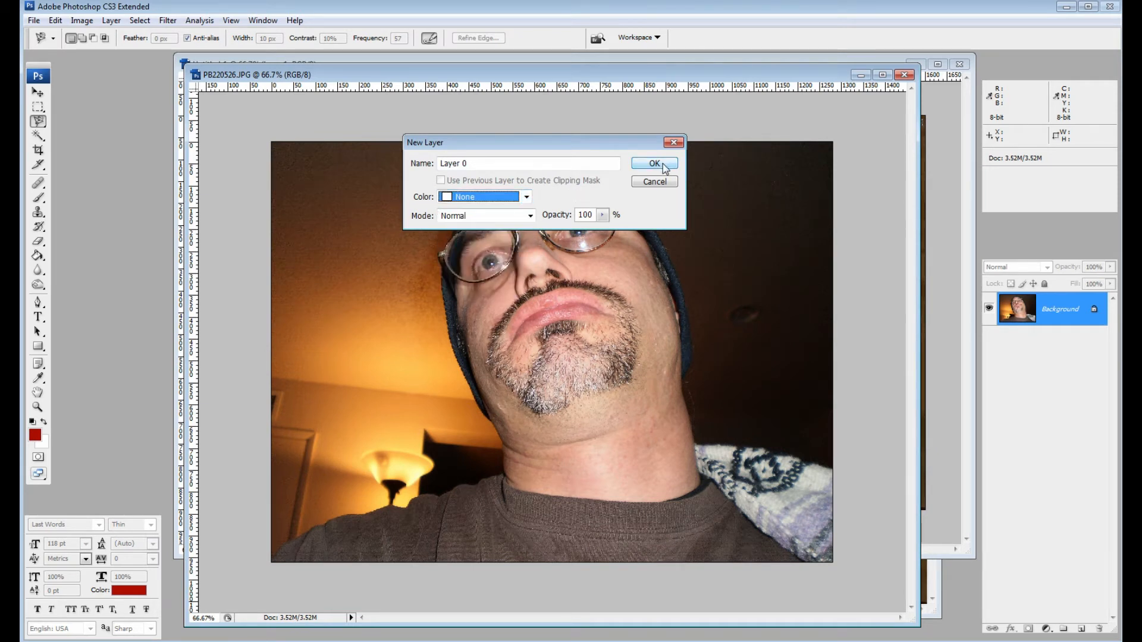
pyautogui.click(654, 163)
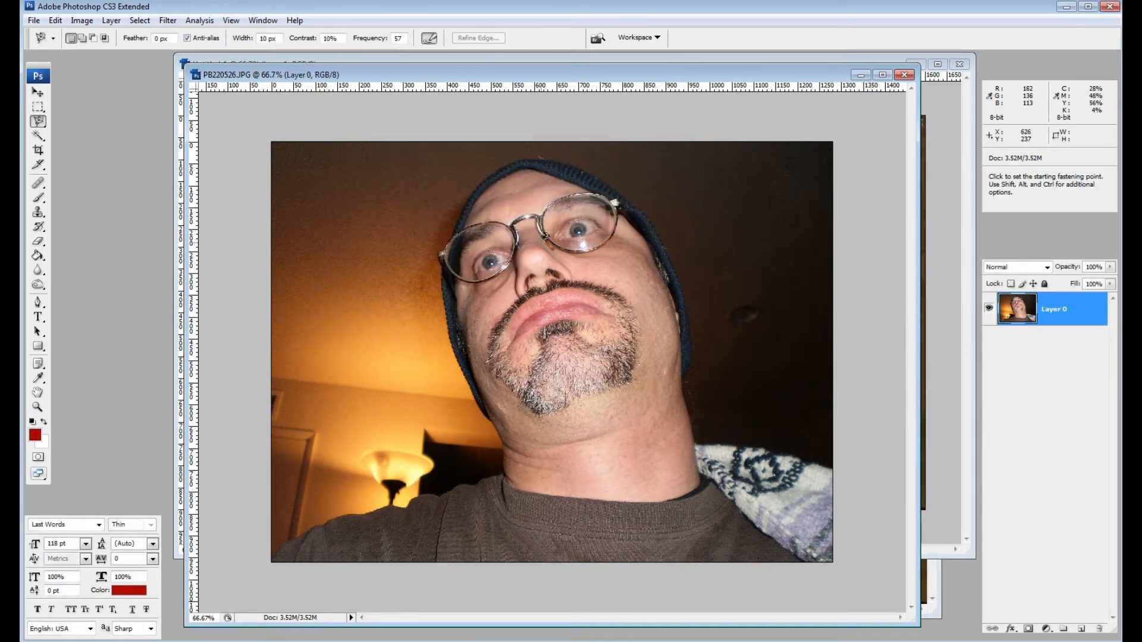
# Trace the man's shoulders, neck and cap with the Magnetic Lasso, redoing stray anchor points, and close the selection along the photo's lower edge.
pyautogui.click(273, 558)
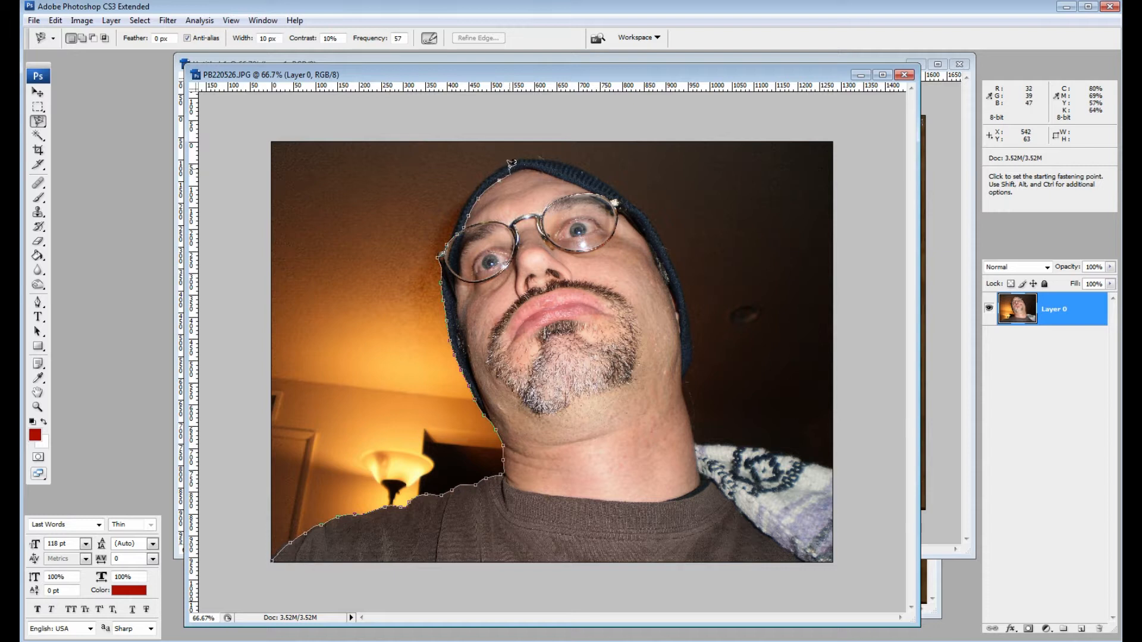
pyautogui.press('BackSpace')
pyautogui.press('BackSpace')
pyautogui.press('BackSpace')
pyautogui.press('BackSpace')
pyautogui.press('BackSpace')
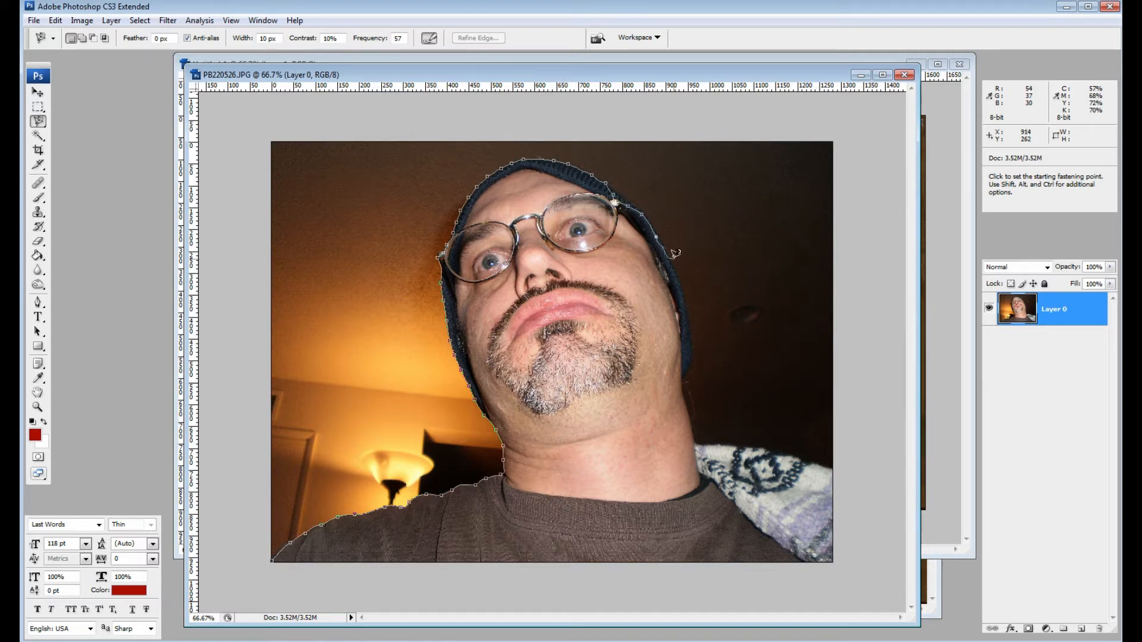
pyautogui.press('Delete')
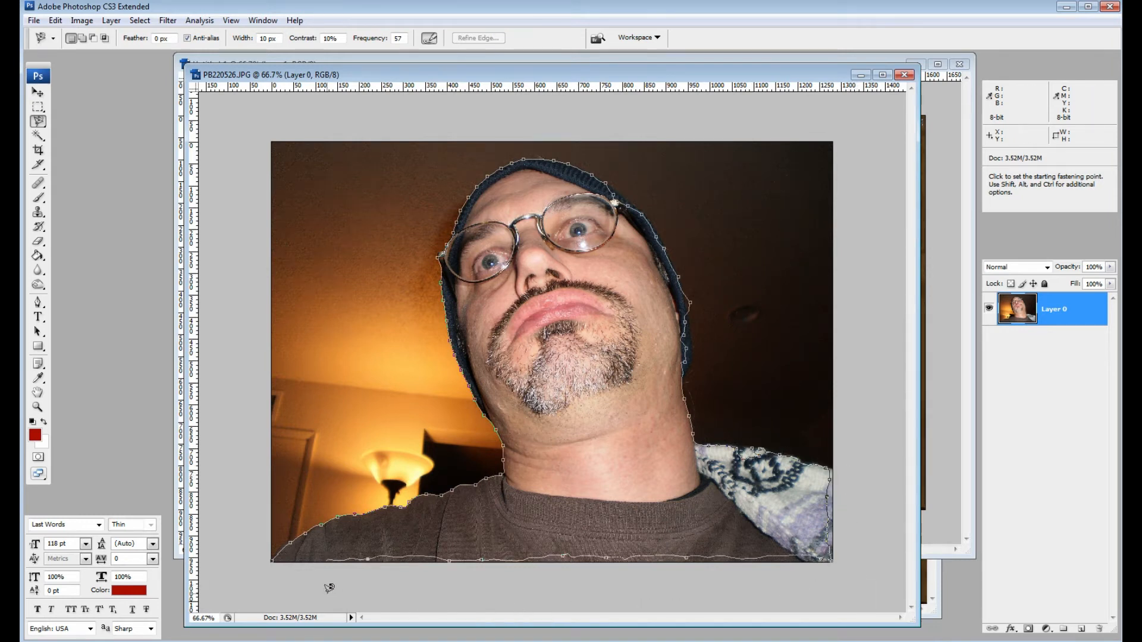
pyautogui.click(275, 554)
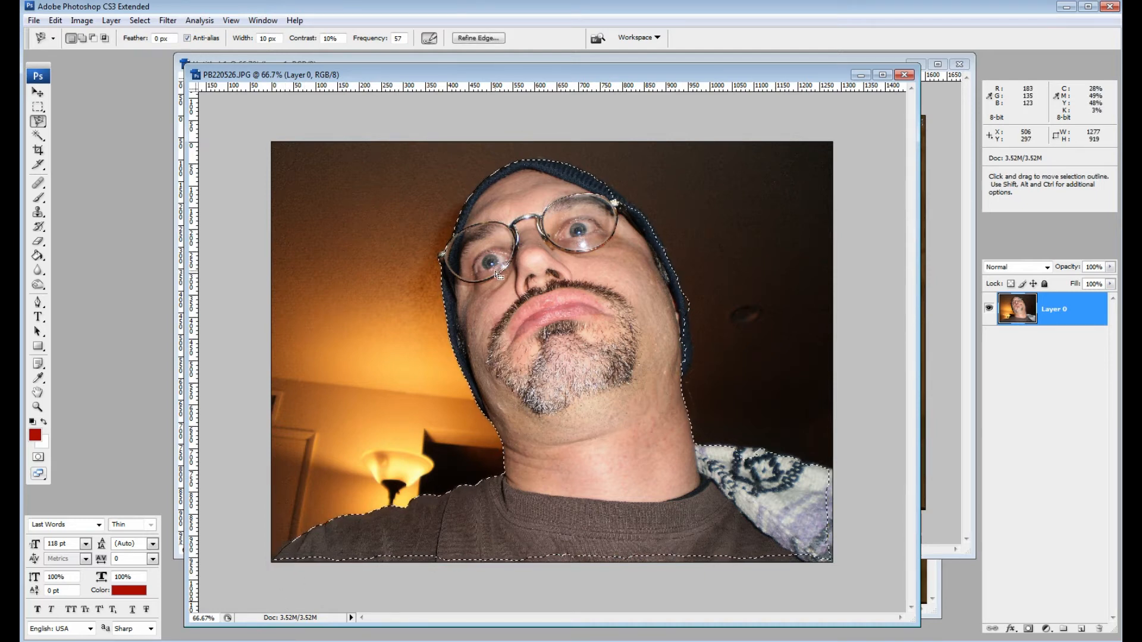
# Choose the Polygonal Lasso tool in add-to-selection mode for correcting the outline of the cap beside the glasses.
pyautogui.hotkey('ctrl', '+')
pyautogui.hotkey('ctrl', '+')
pyautogui.hotkey('ctrl', '+')
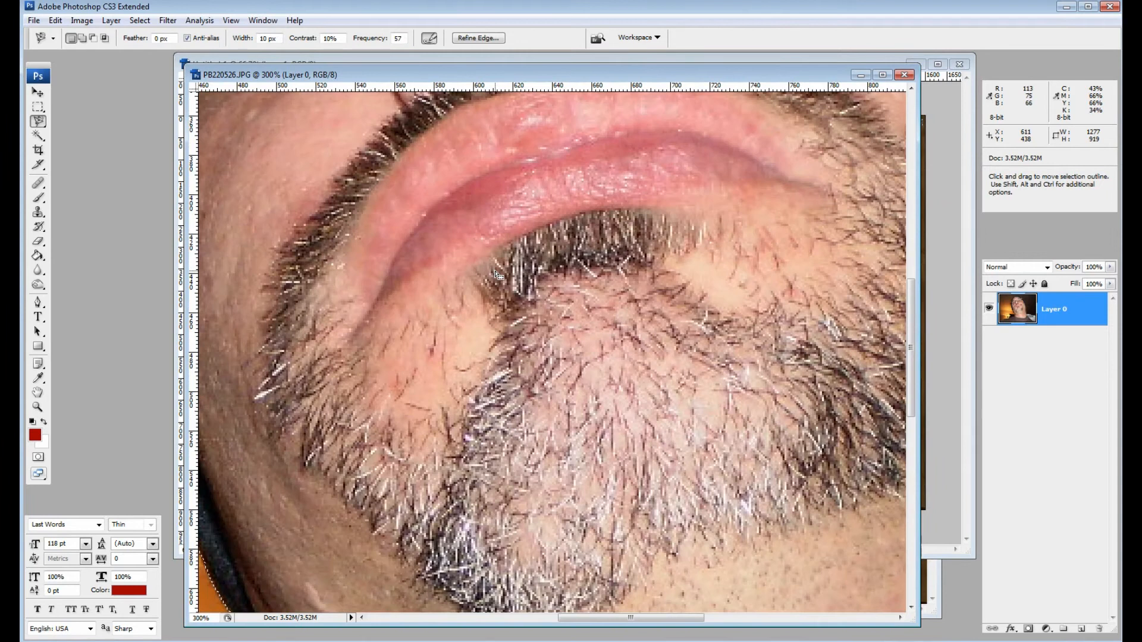
pyautogui.scroll(5, 623, 260)
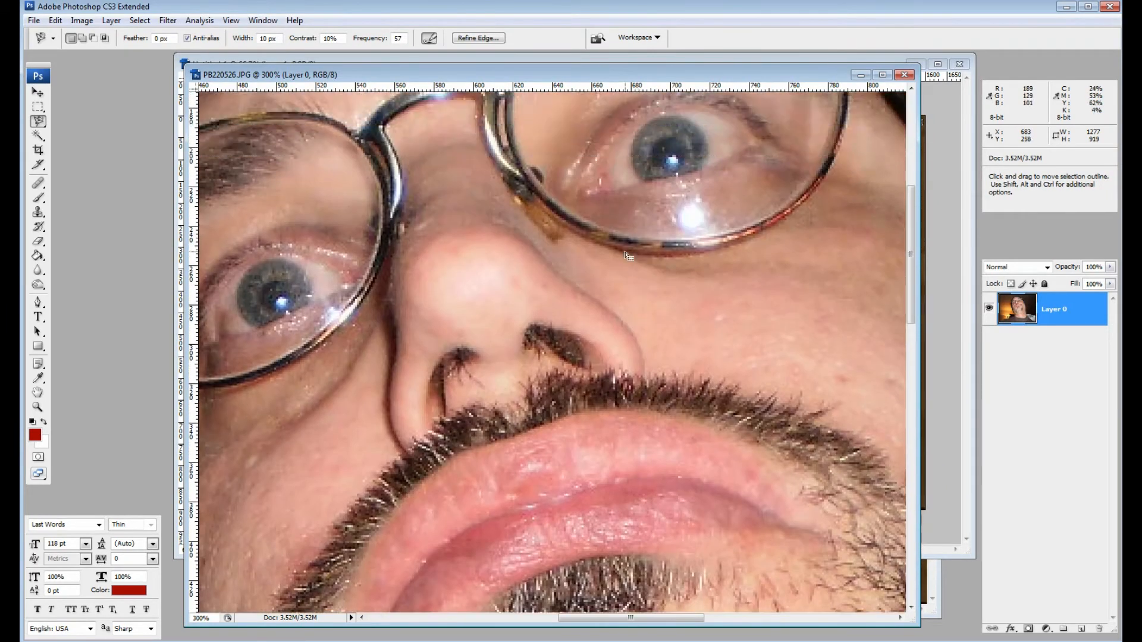
pyautogui.scroll(6, 628, 256)
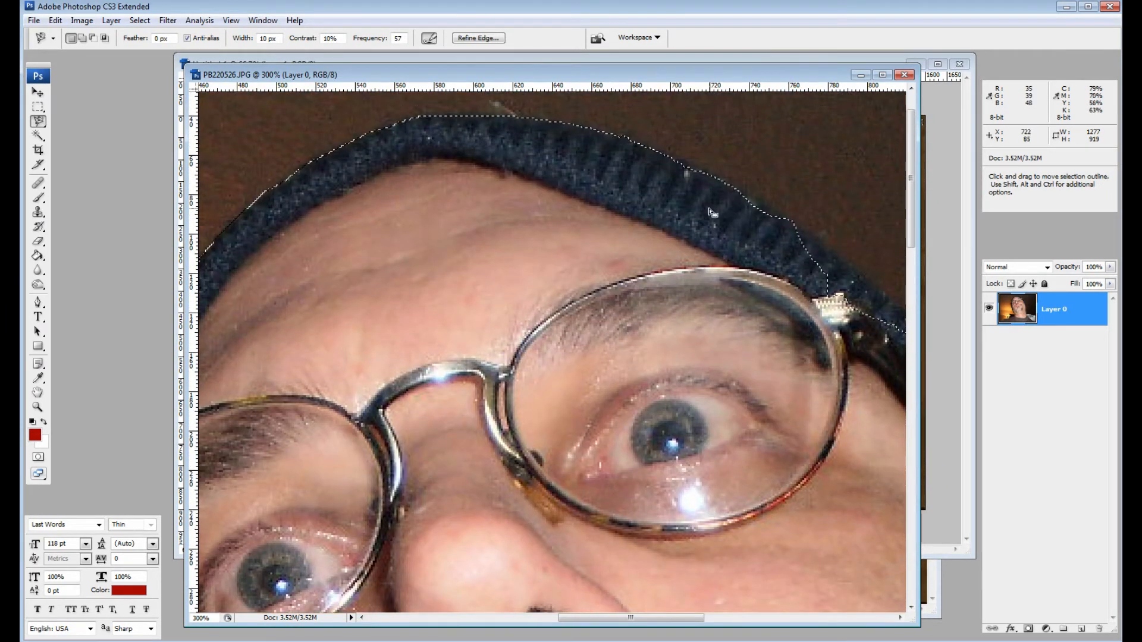
pyautogui.moveTo(704, 191); pyautogui.dragTo(472, 262)
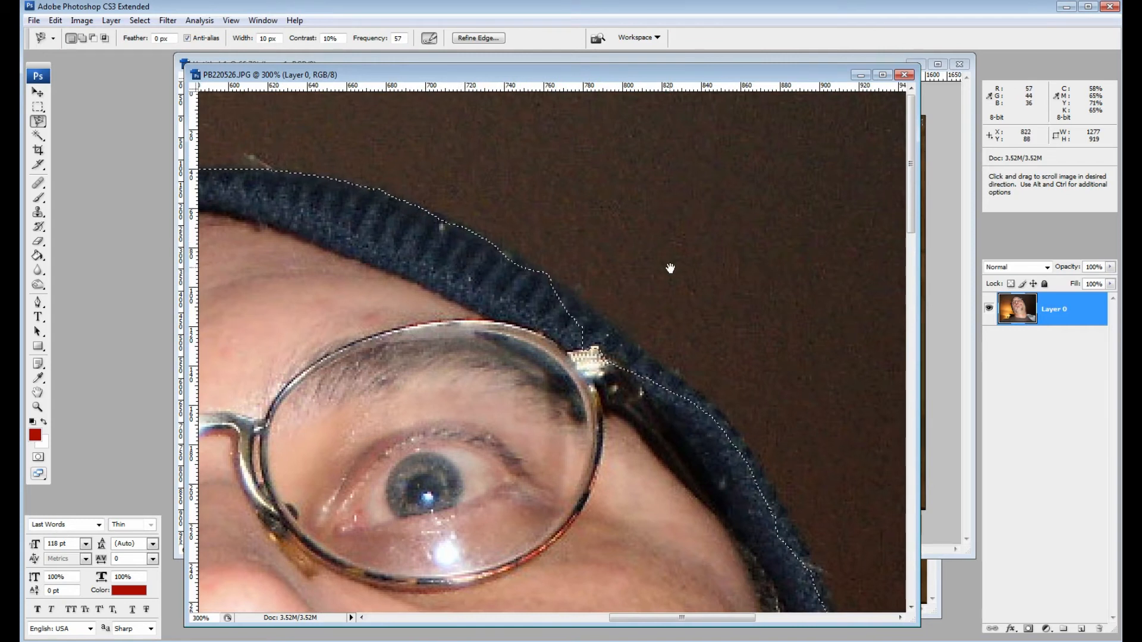
pyautogui.moveTo(640, 227); pyautogui.dragTo(563, 229)
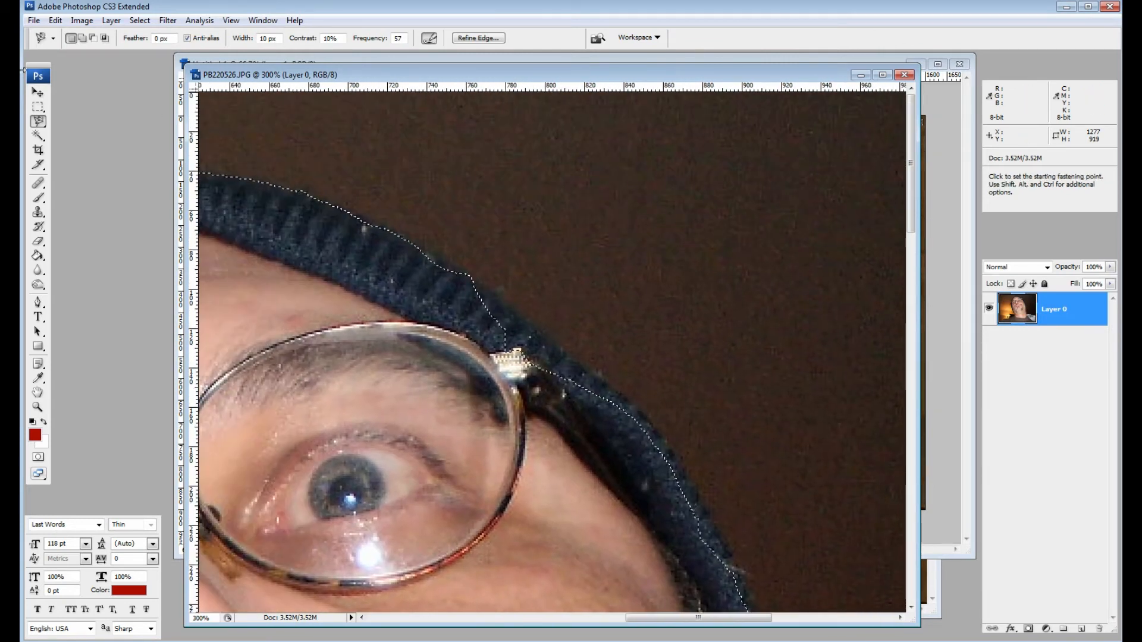
pyautogui.moveTo(38, 121); pyautogui.dragTo(68, 125)
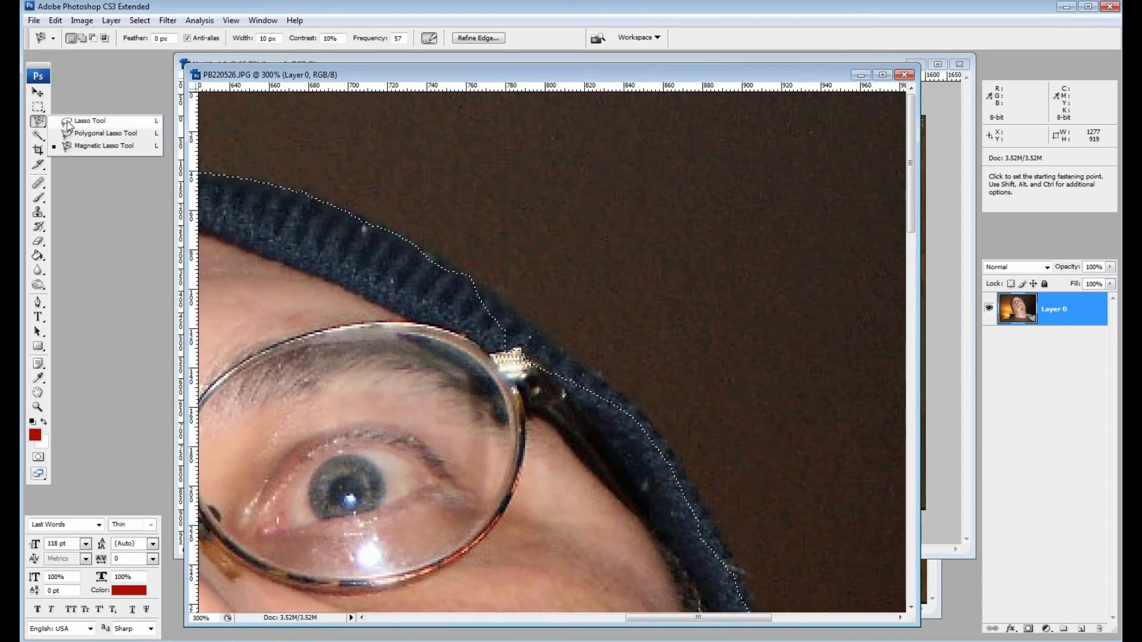
pyautogui.click(96, 133)
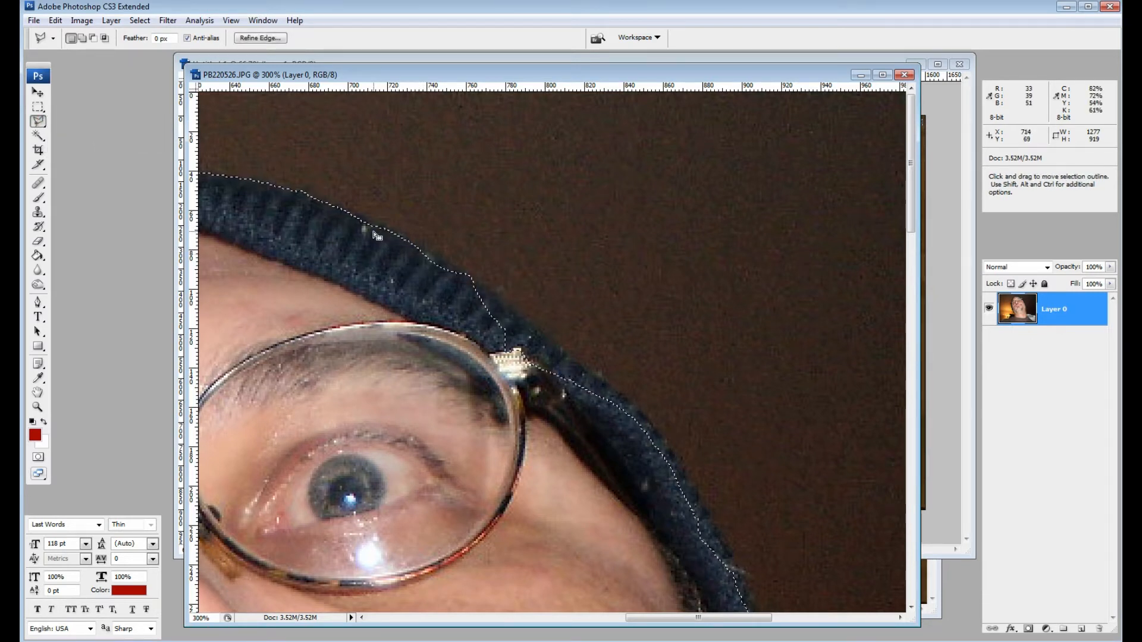
pyautogui.press('shift')
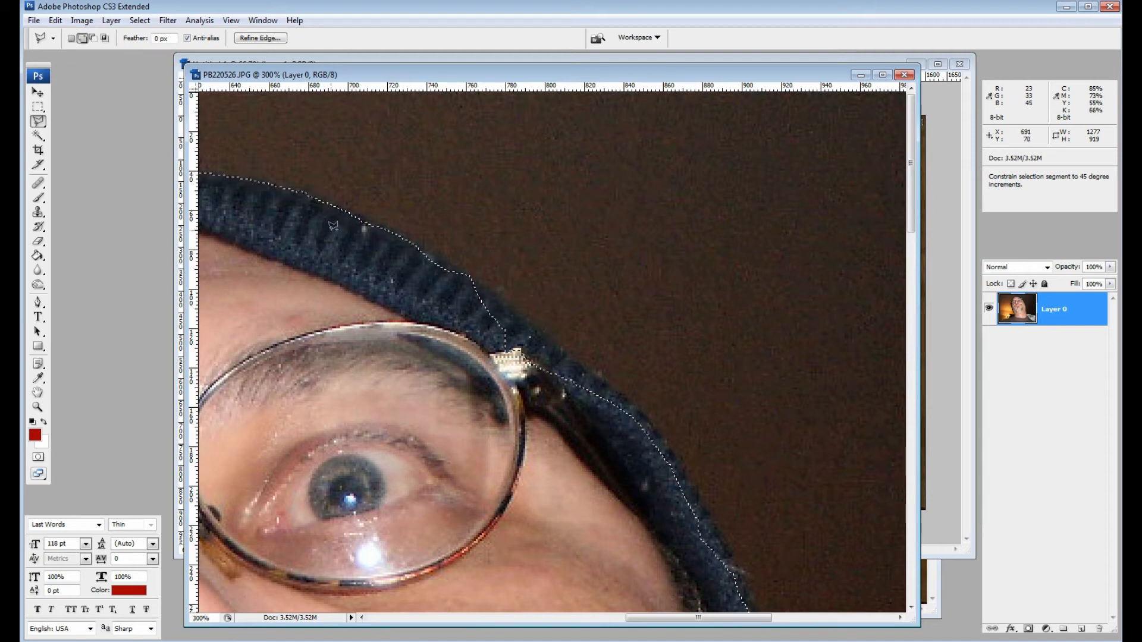
pyautogui.press('alt')
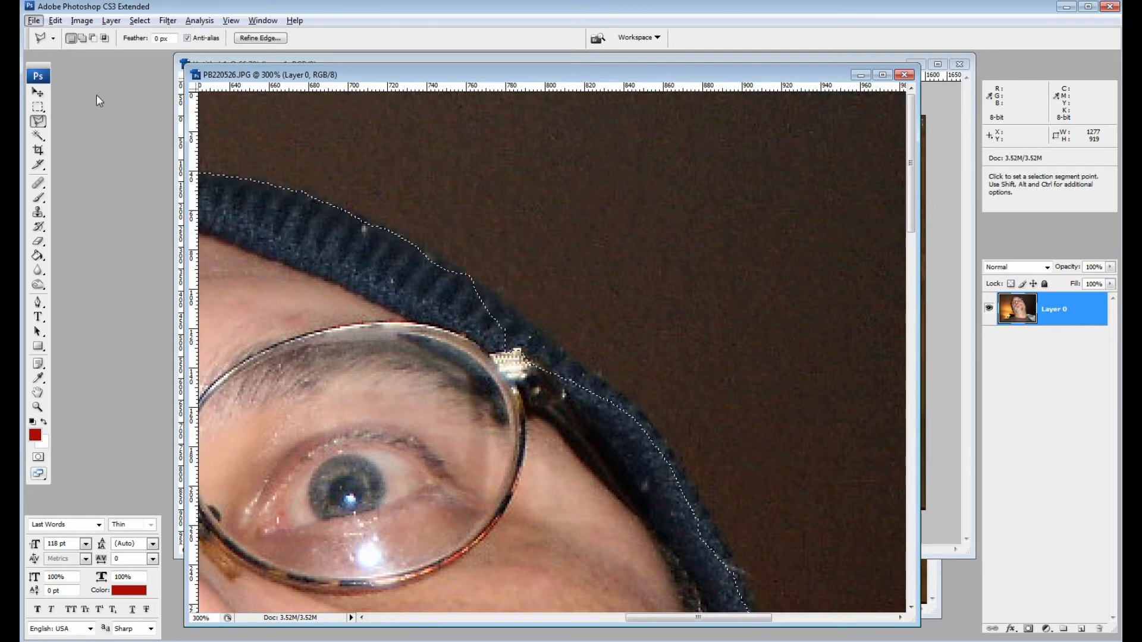
pyautogui.press('shift')
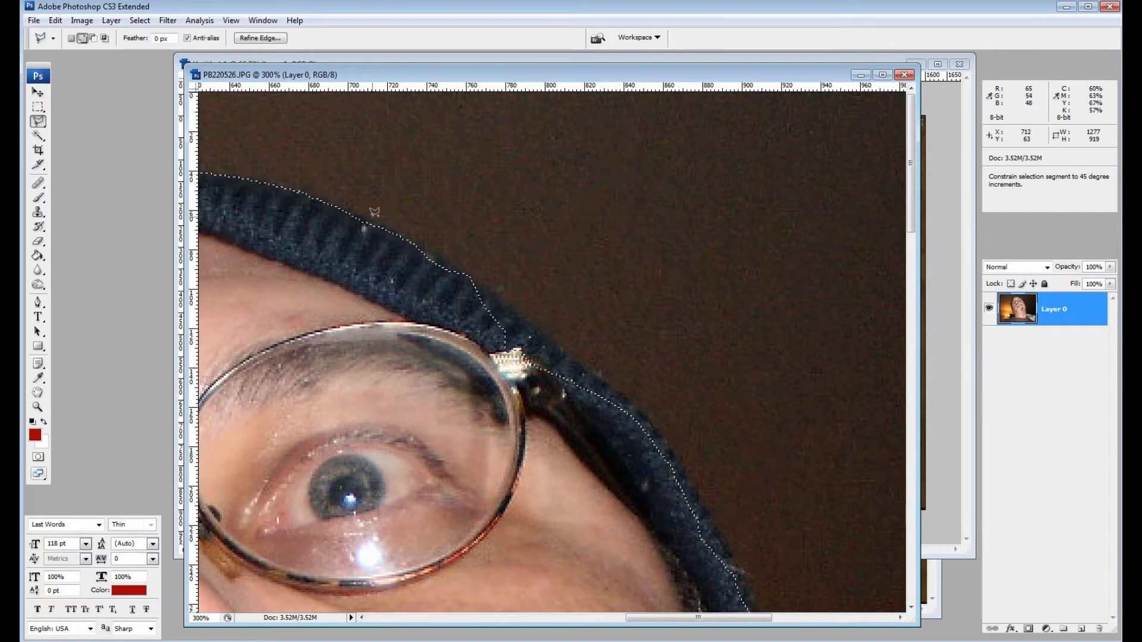
# Trace the cap's outer edge with the Polygonal Lasso from above the glasses down to where it meets the neck.
pyautogui.click(331, 212)
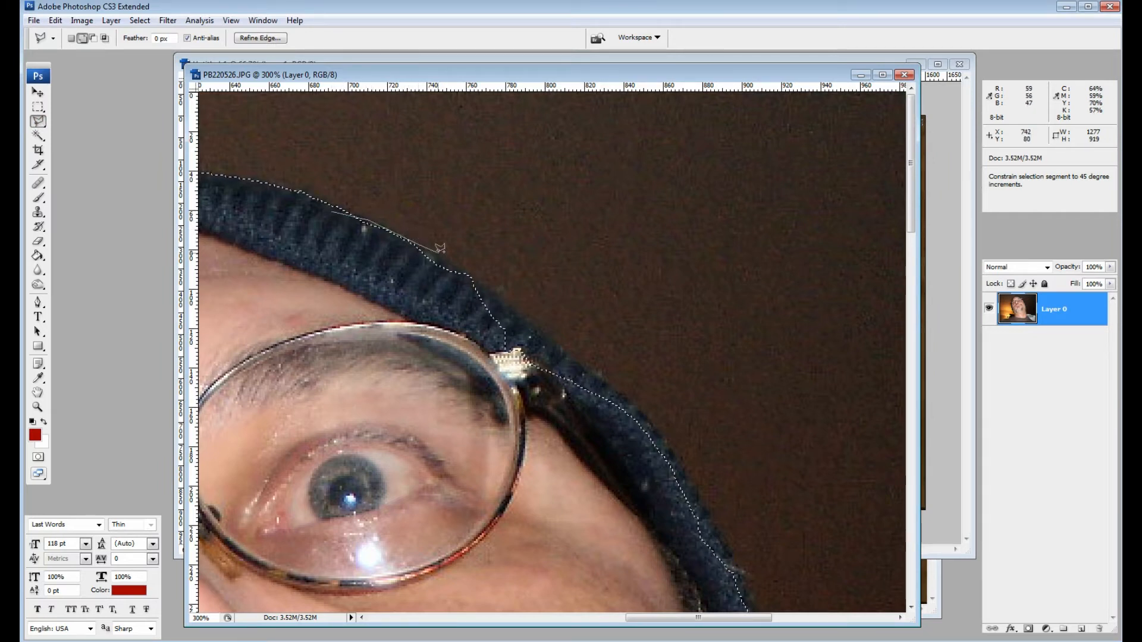
pyautogui.click(472, 277)
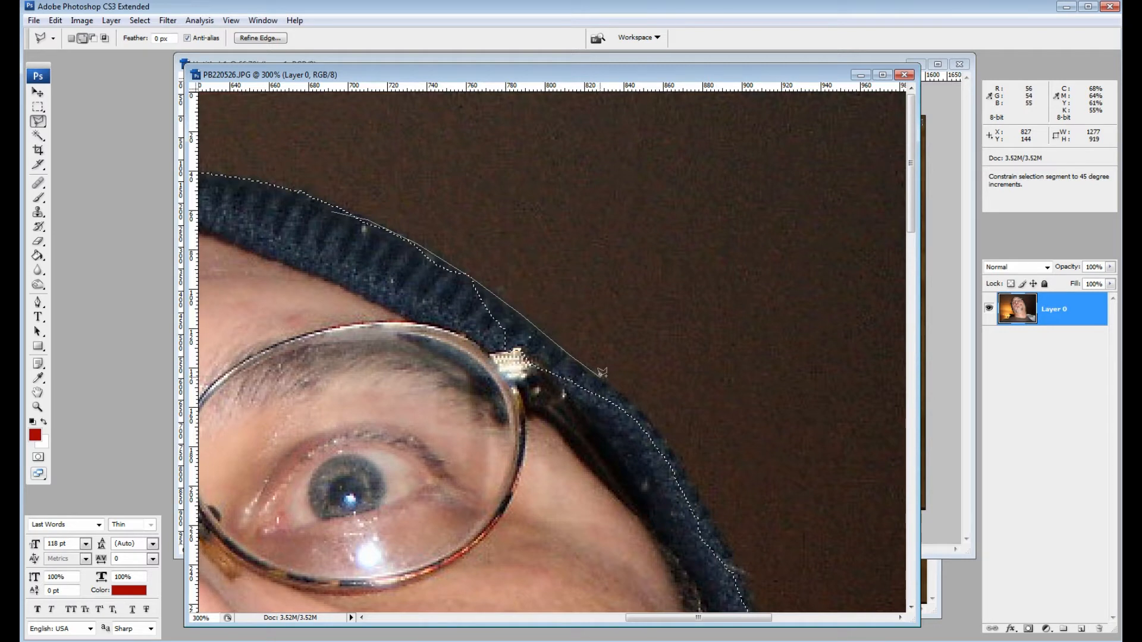
pyautogui.click(631, 401)
pyautogui.click(734, 558)
pyautogui.scroll(-3, 751, 605)
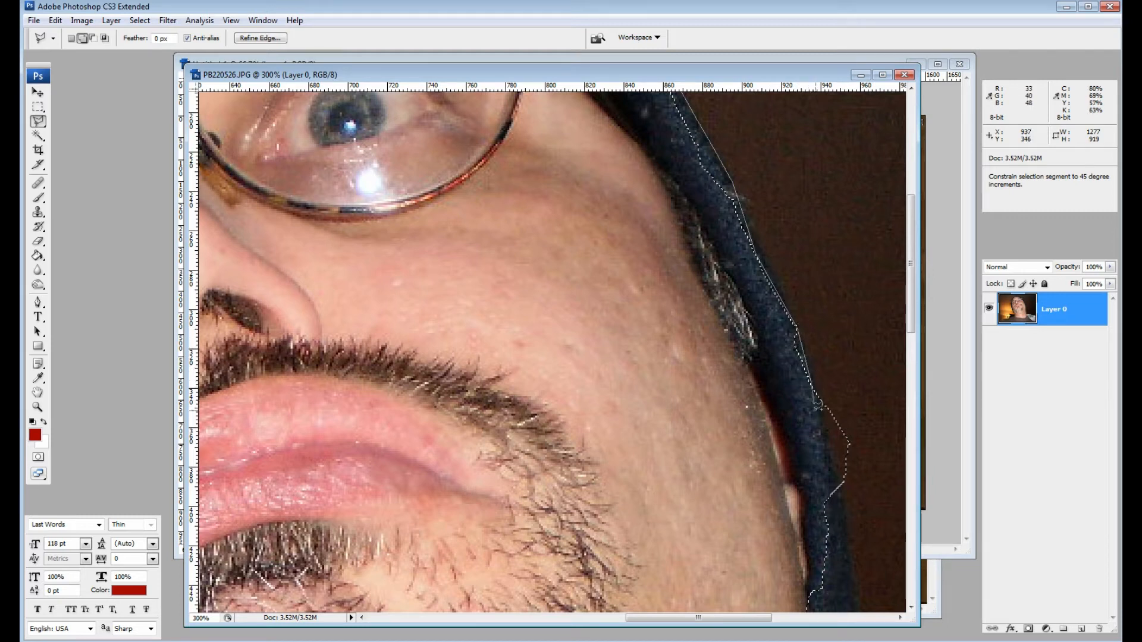
pyautogui.scroll(-7, 851, 568)
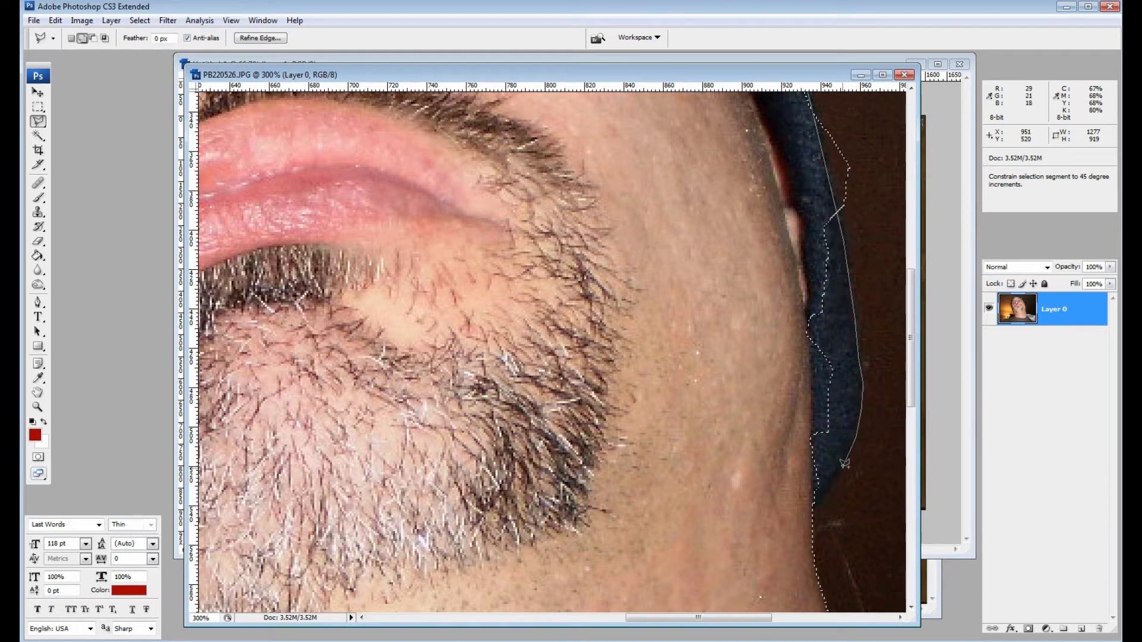
pyautogui.click(807, 503)
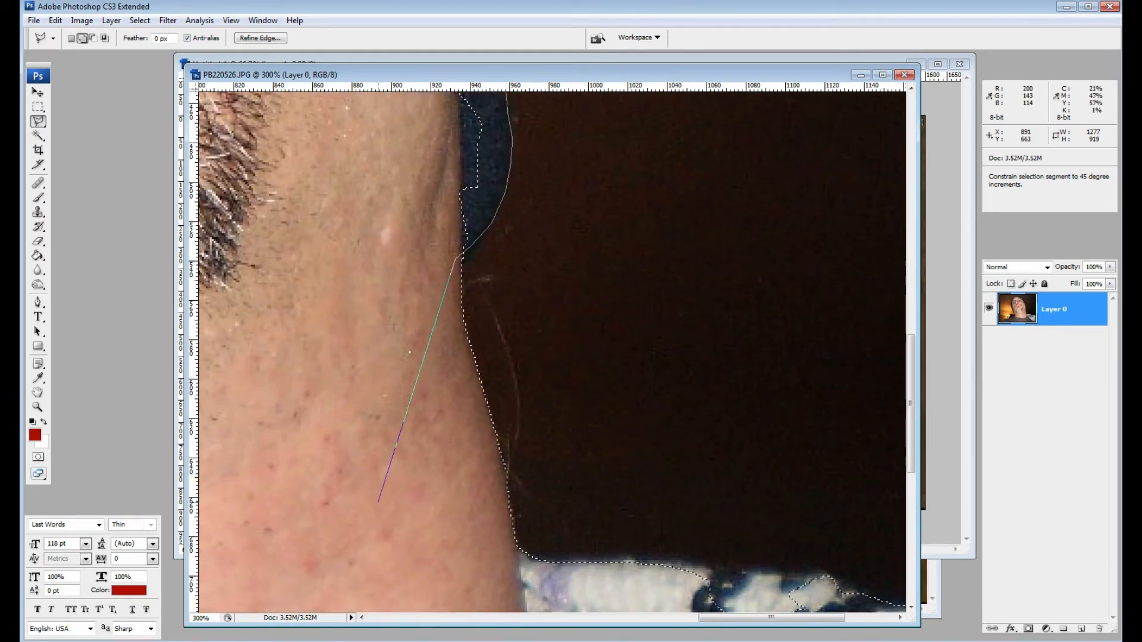
# Continue the Polygonal Lasso path inside the neck and along the upper edge of the patterned blanket to the photo's border.
pyautogui.click(435, 525)
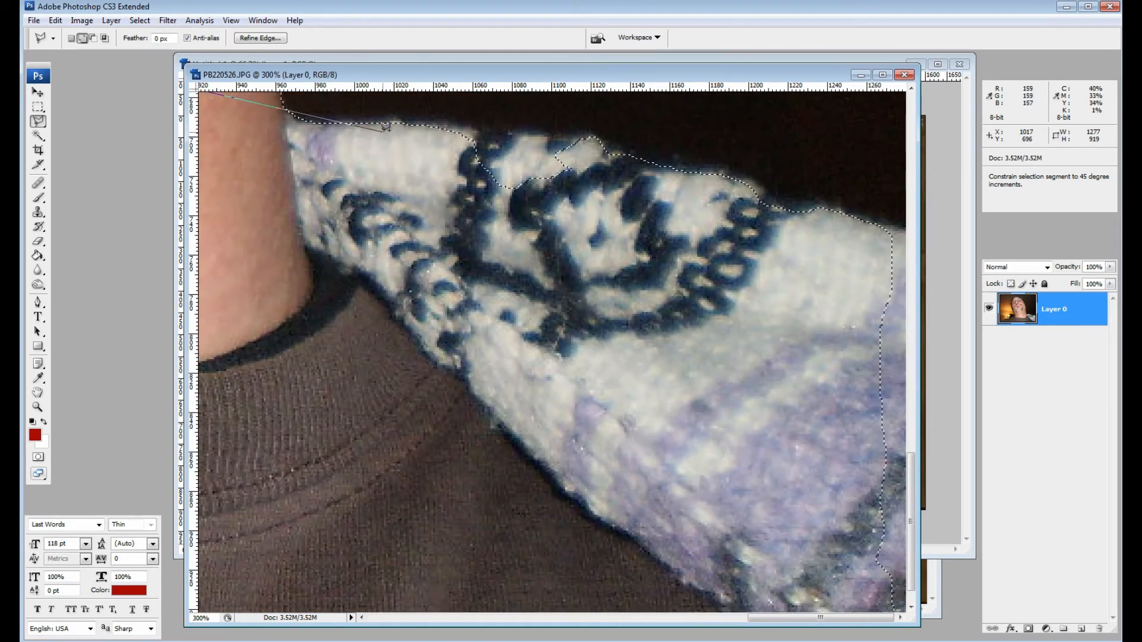
pyautogui.click(299, 117)
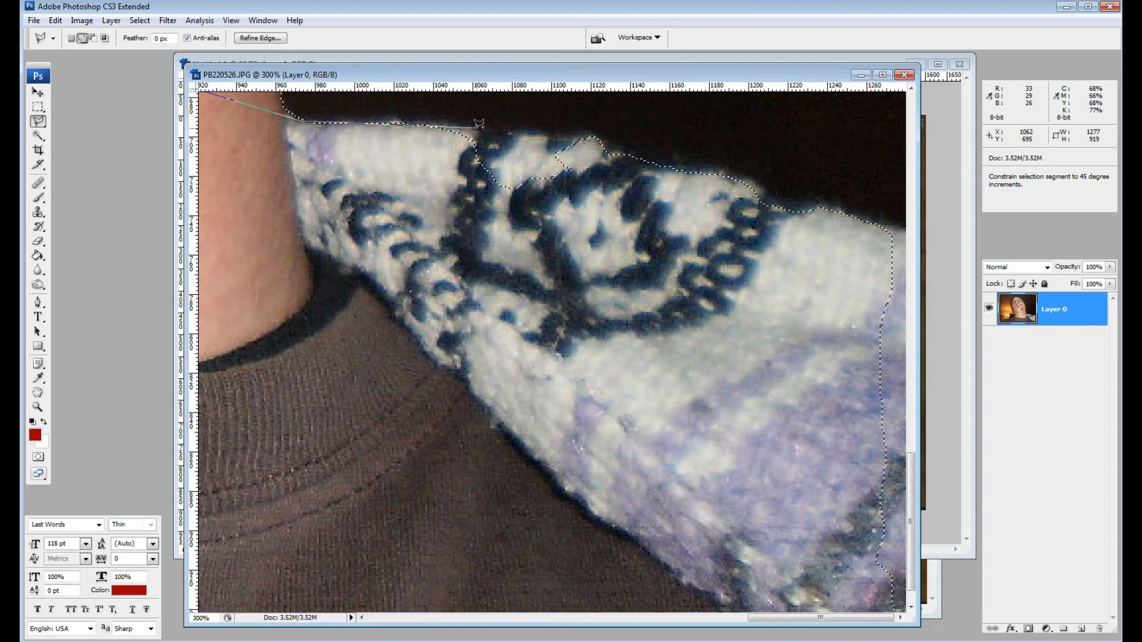
pyautogui.click(591, 139)
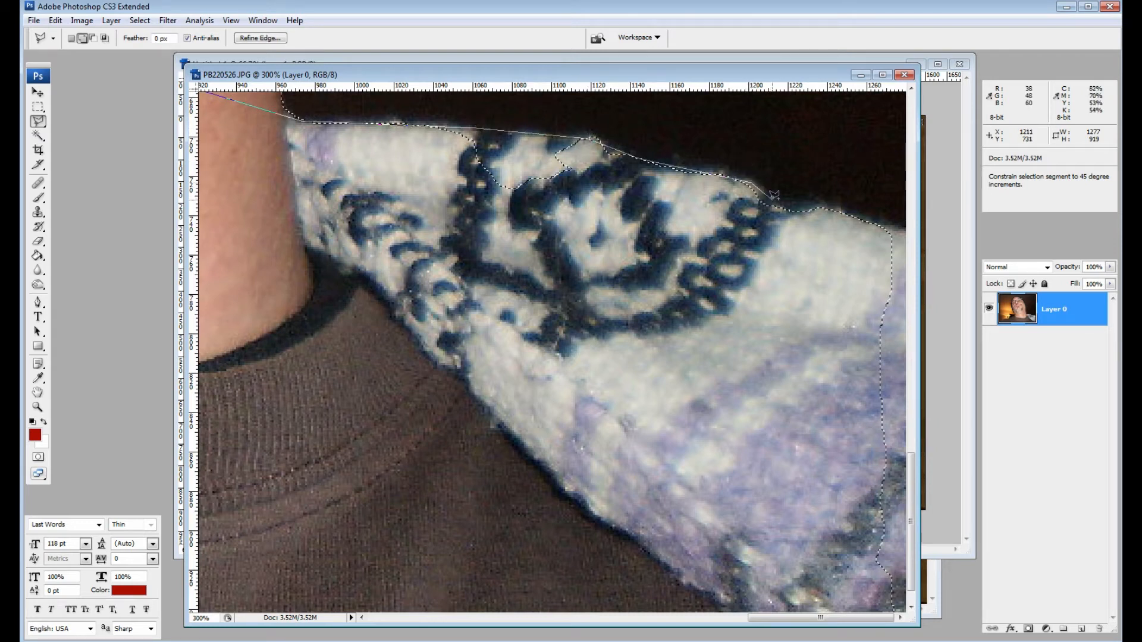
pyautogui.click(816, 208)
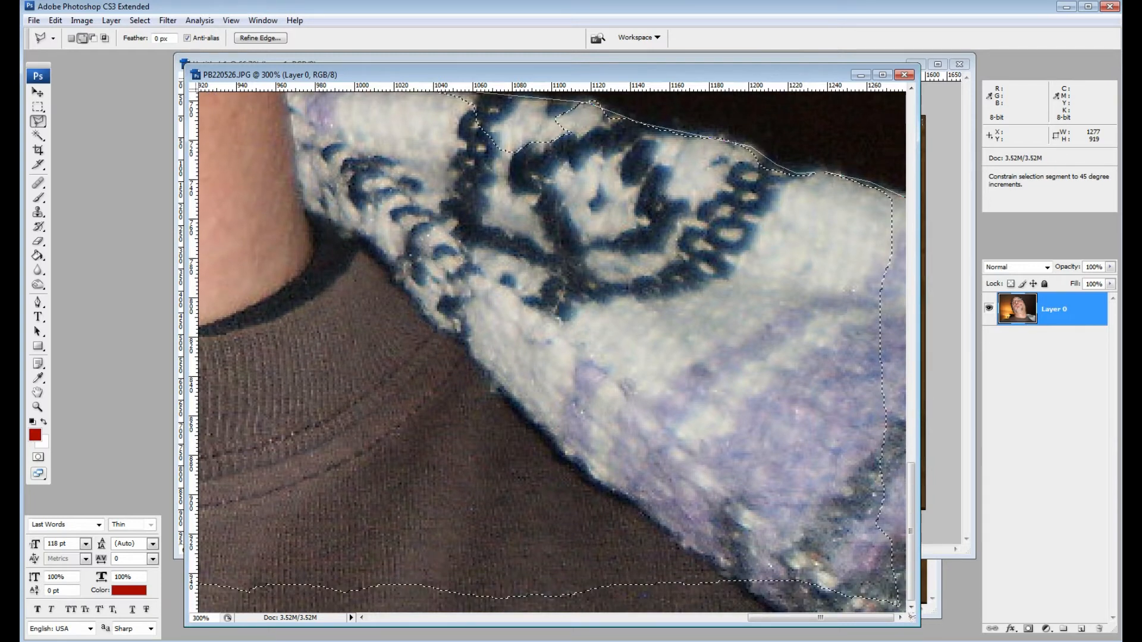
# Run the lasso path around below the photo and back through the shirt and face, closing it at its start on the cap.
pyautogui.hotkey('ctrl', '-')
pyautogui.hotkey('ctrl', '-')
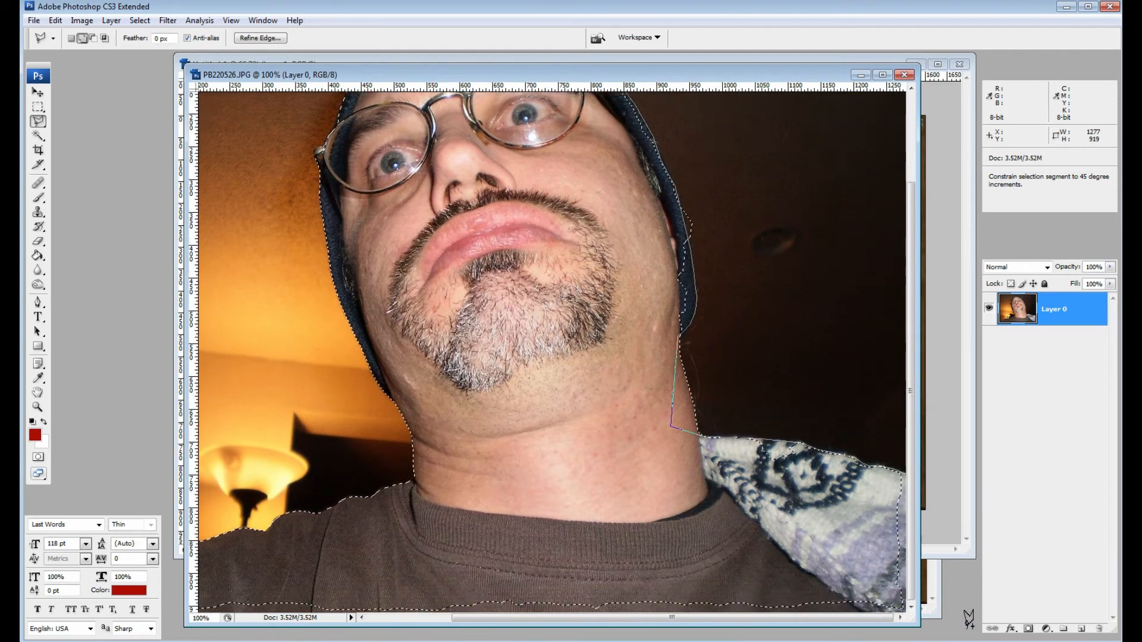
pyautogui.hotkey('ctrl', '-')
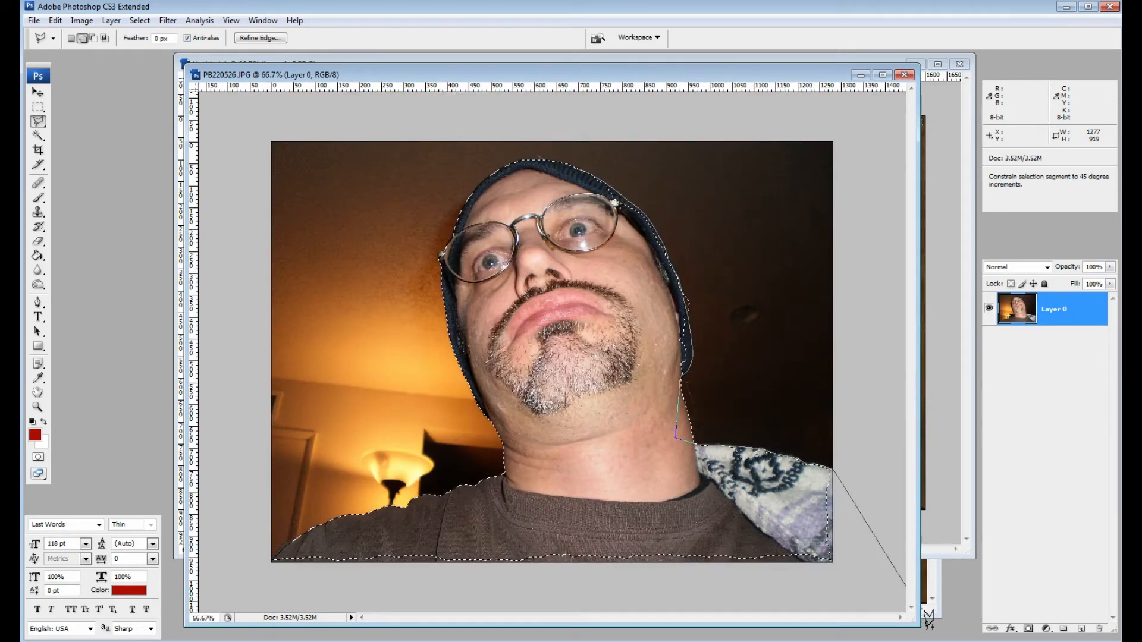
pyautogui.click(823, 591)
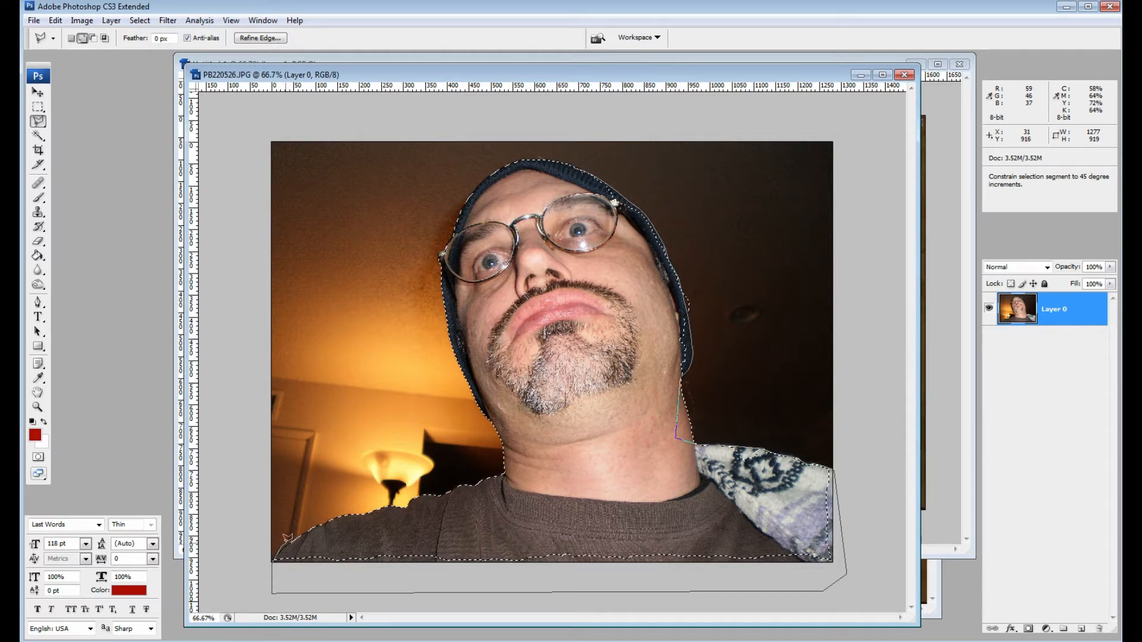
pyautogui.click(419, 524)
pyautogui.click(608, 473)
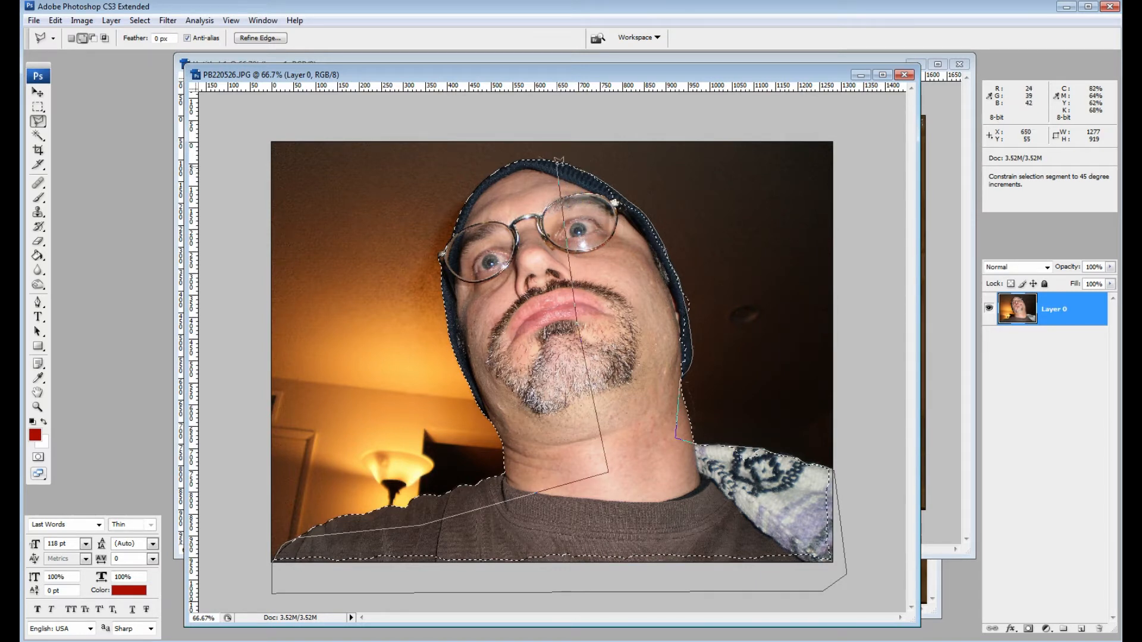
pyautogui.scroll(3, 558, 165)
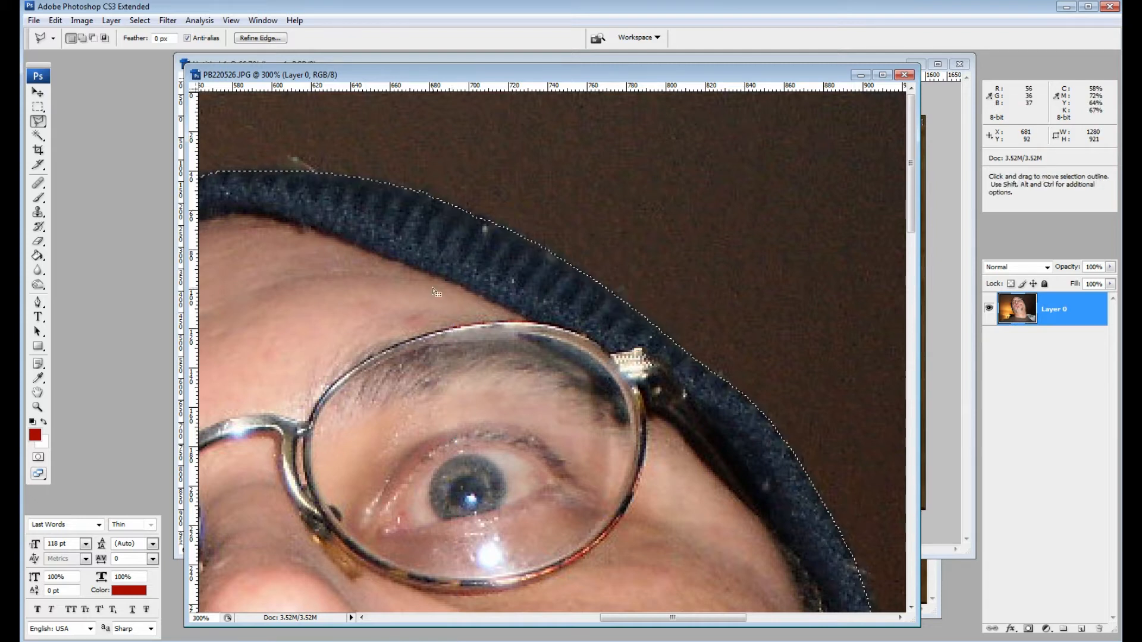
# Invert the selection so the background around the man is selected.
pyautogui.hotkey('ctrl', '-')
pyautogui.hotkey('ctrl', '-')
pyautogui.hotkey('ctrl', '-')
pyautogui.hotkey('ctrl', '-')
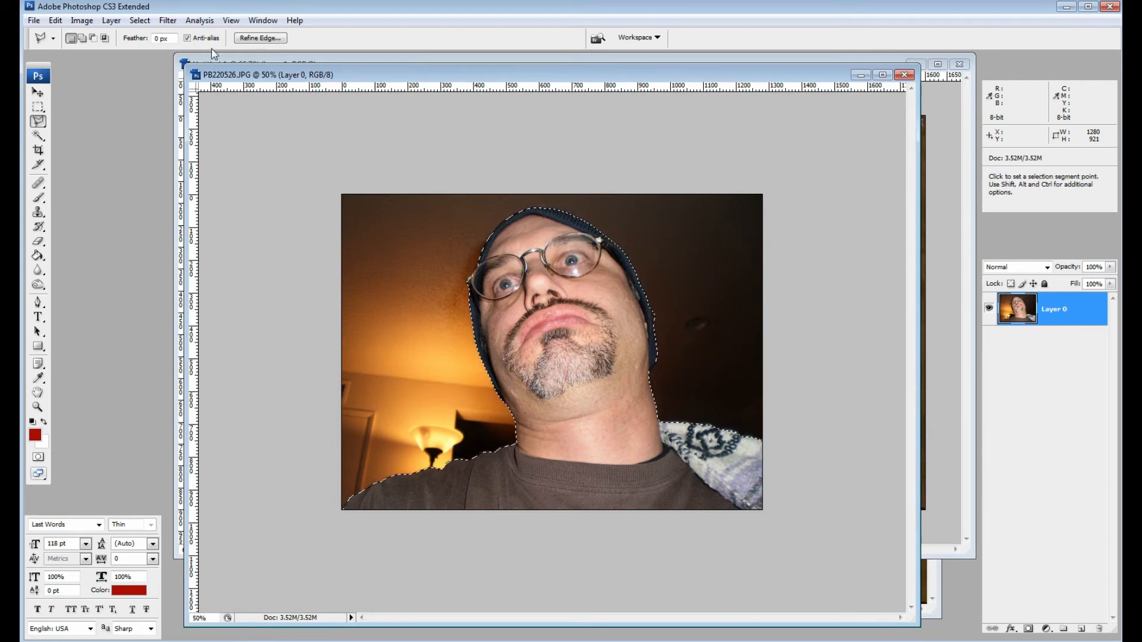
pyautogui.click(148, 21)
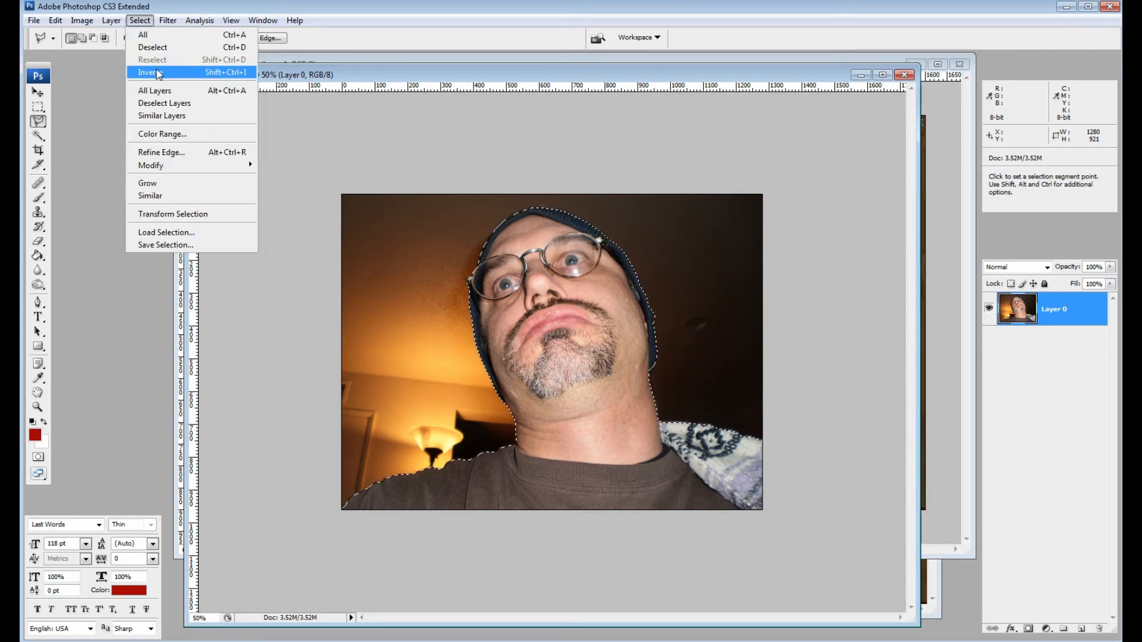
pyautogui.click(159, 70)
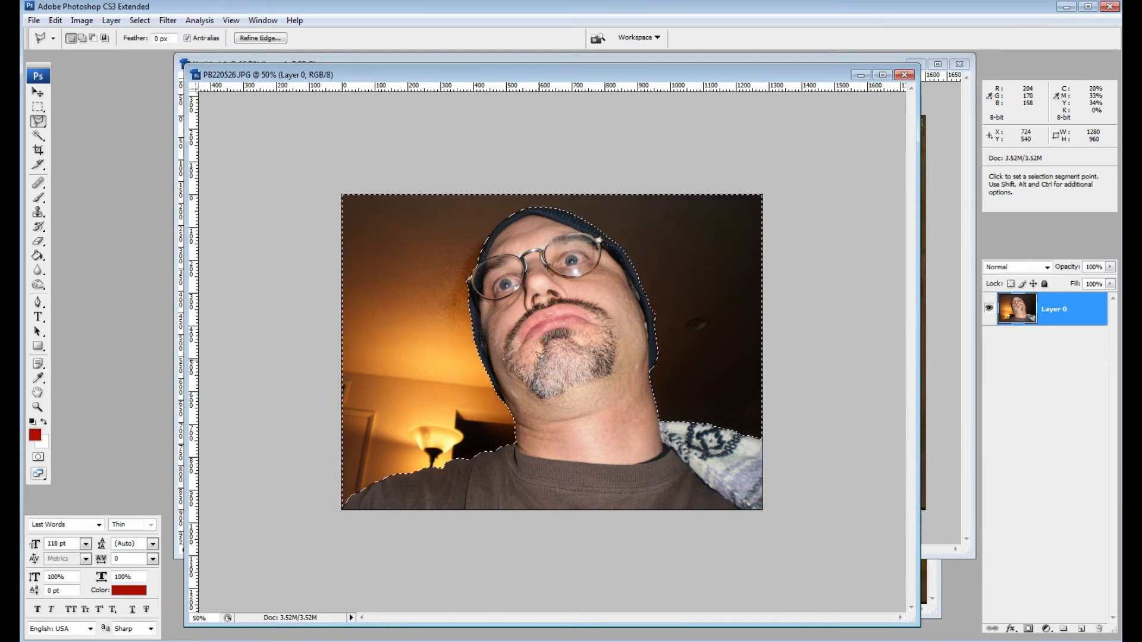
# Inspect the selection edge around the glasses' hinge and the adjacent side of the cap.
pyautogui.click(38, 407)
pyautogui.moveTo(446, 248); pyautogui.dragTo(527, 358)
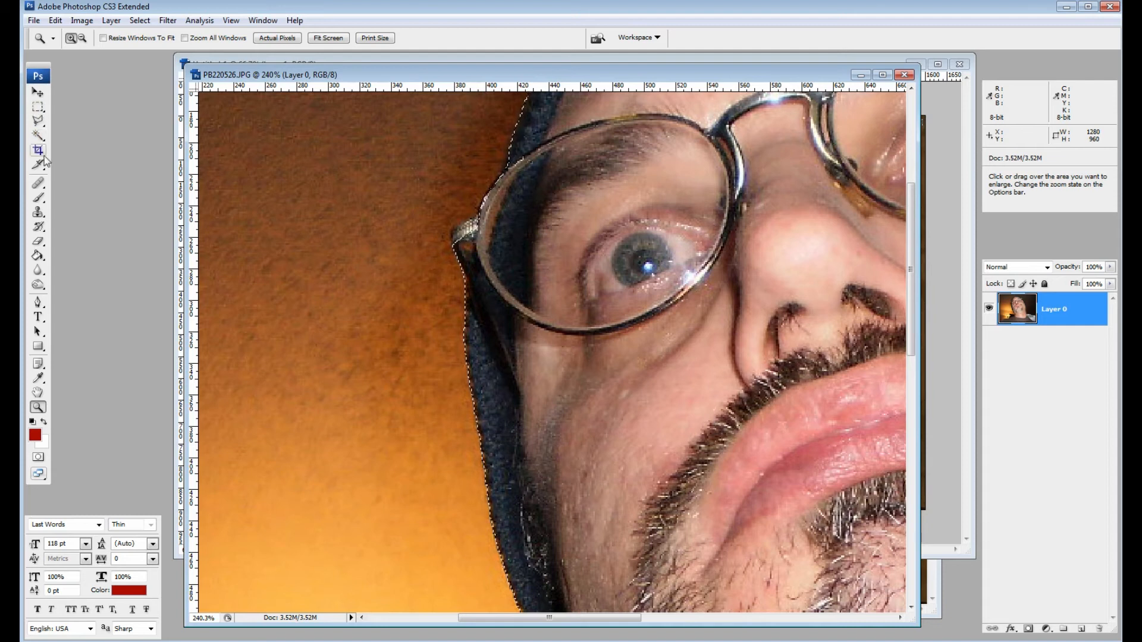
pyautogui.click(38, 122)
pyautogui.press('alt')
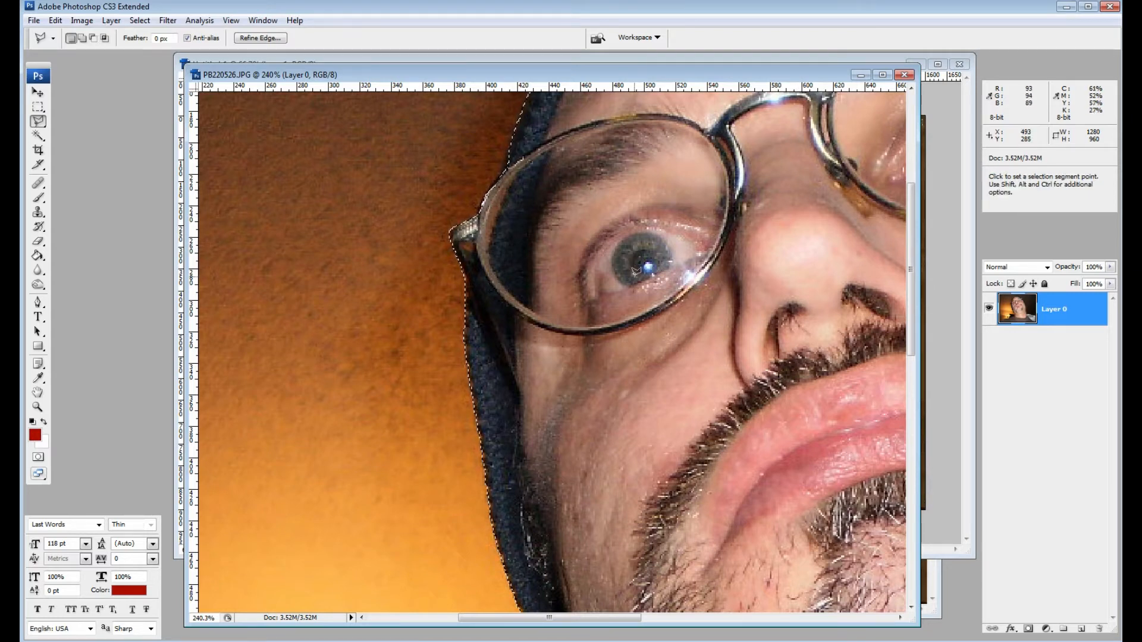
# Switch to the Rectangular Marquee tool and delete the selected background around the man.
pyautogui.hotkey('ctrl', '-')
pyautogui.hotkey('ctrl', '-')
pyautogui.hotkey('ctrl', '-')
pyautogui.hotkey('ctrl', '-')
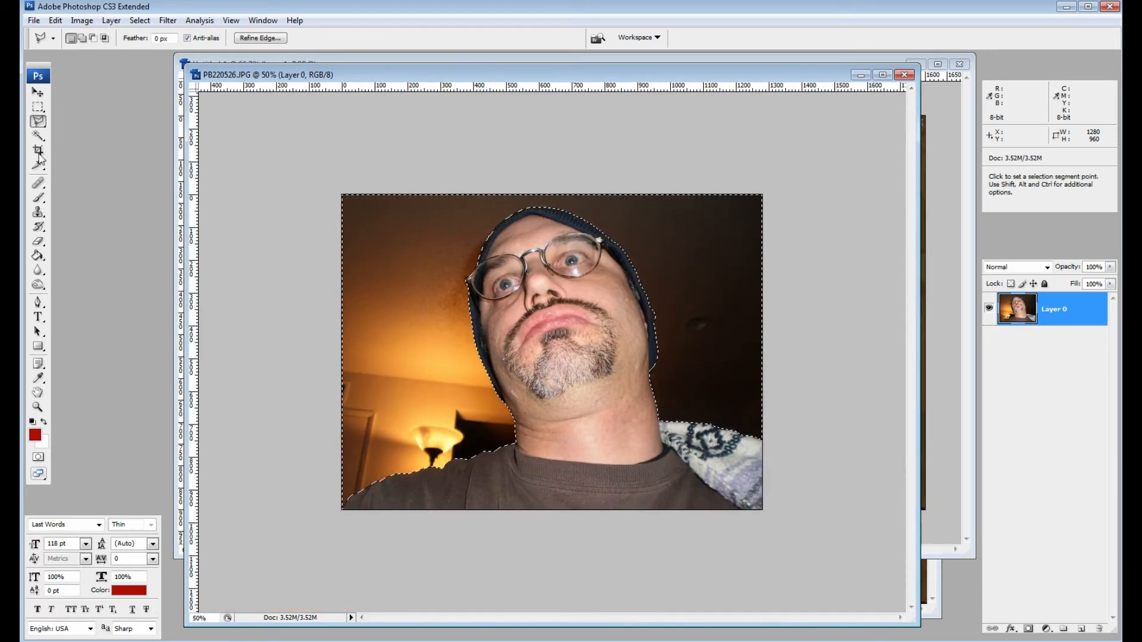
pyautogui.click(41, 110)
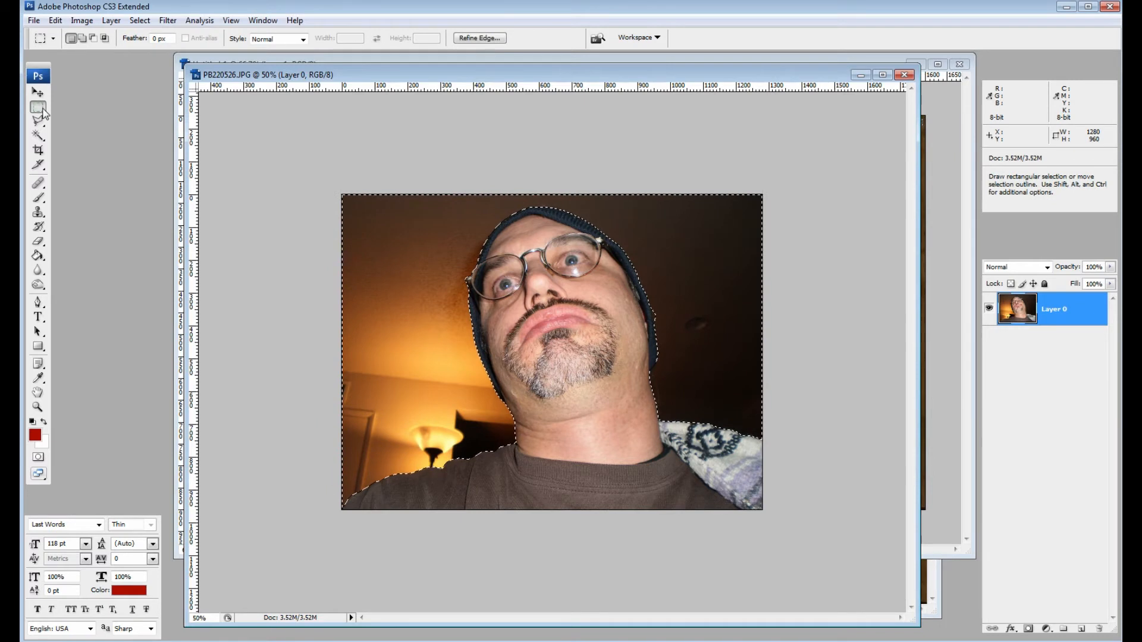
pyautogui.press('Delete')
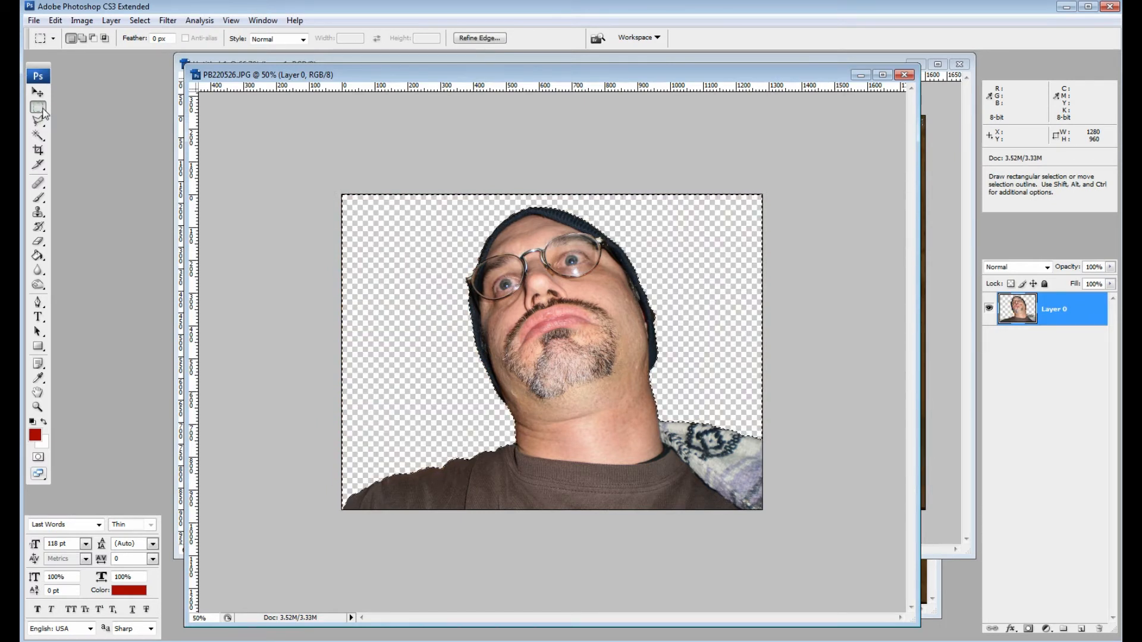
# Copy the man's cutout into the Untitled-1 document with the Move tool and place it over the door beside the pistol.
pyautogui.moveTo(591, 76); pyautogui.dragTo(316, 97)
pyautogui.press('v')
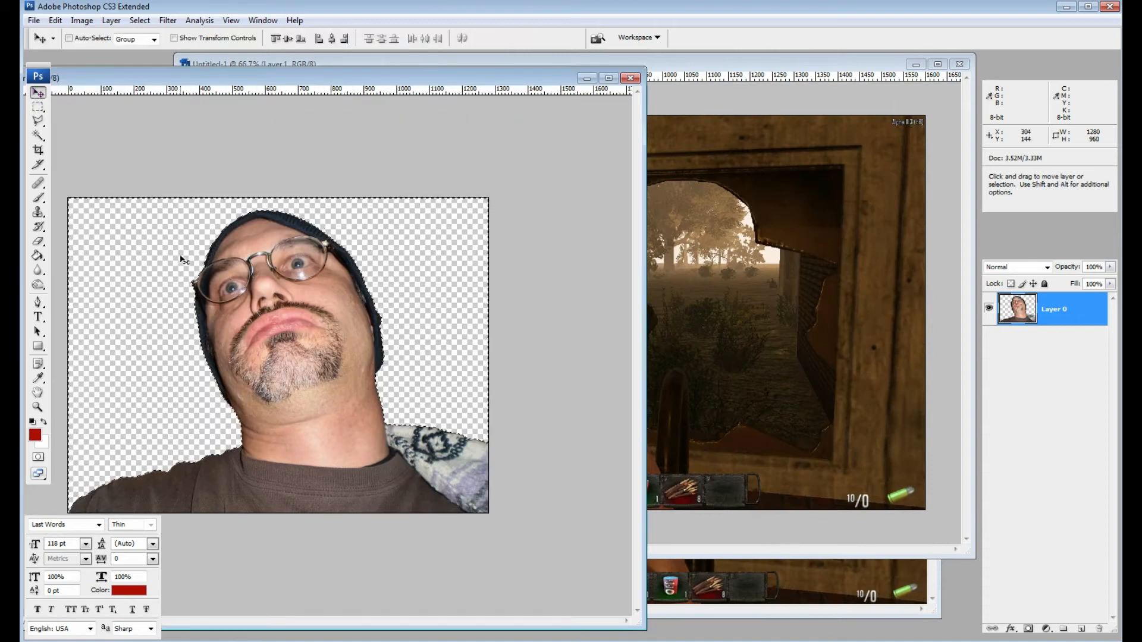
pyautogui.moveTo(458, 270); pyautogui.dragTo(774, 284)
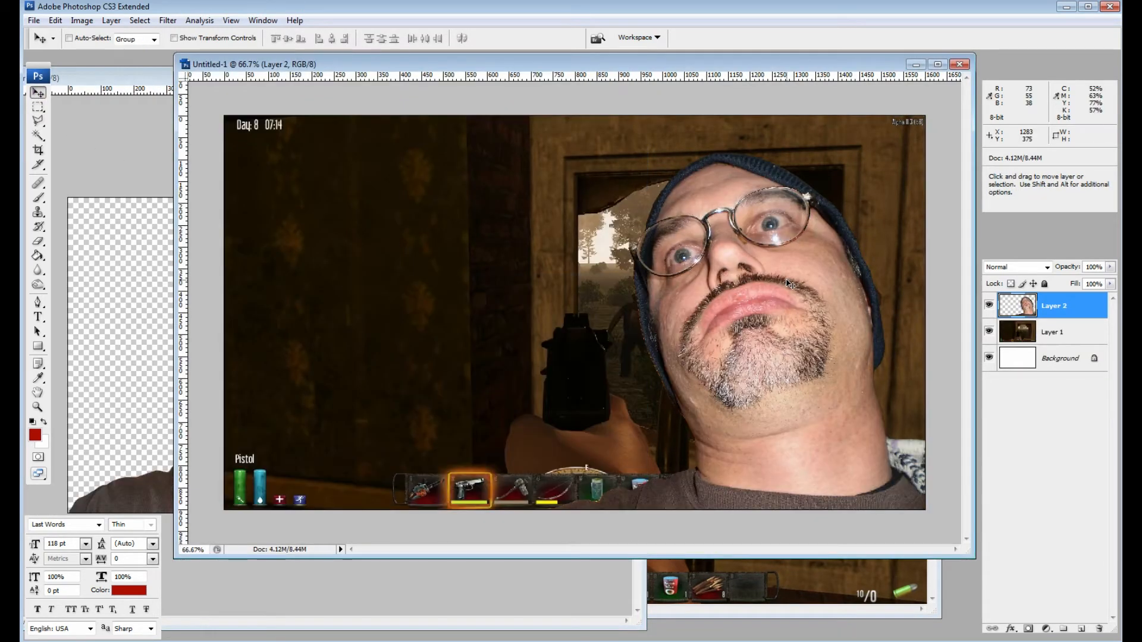
pyautogui.moveTo(815, 331); pyautogui.dragTo(791, 308)
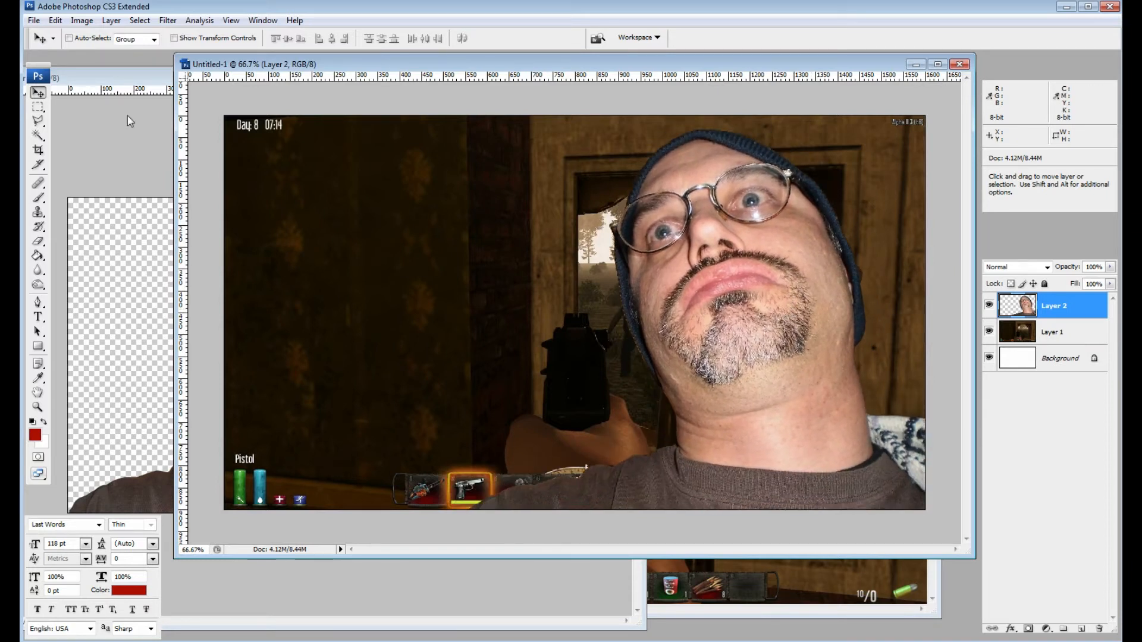
# Scale the man's cutout proportionally to 50% with Free Transform.
pyautogui.click(82, 21)
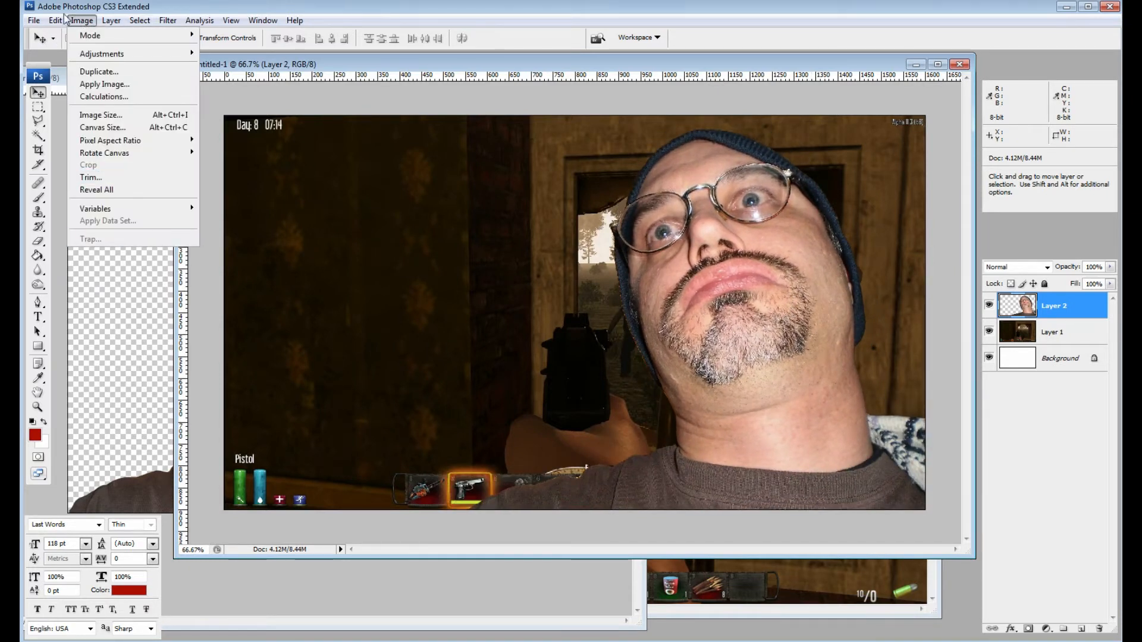
pyautogui.moveTo(55, 20)
pyautogui.click(65, 240)
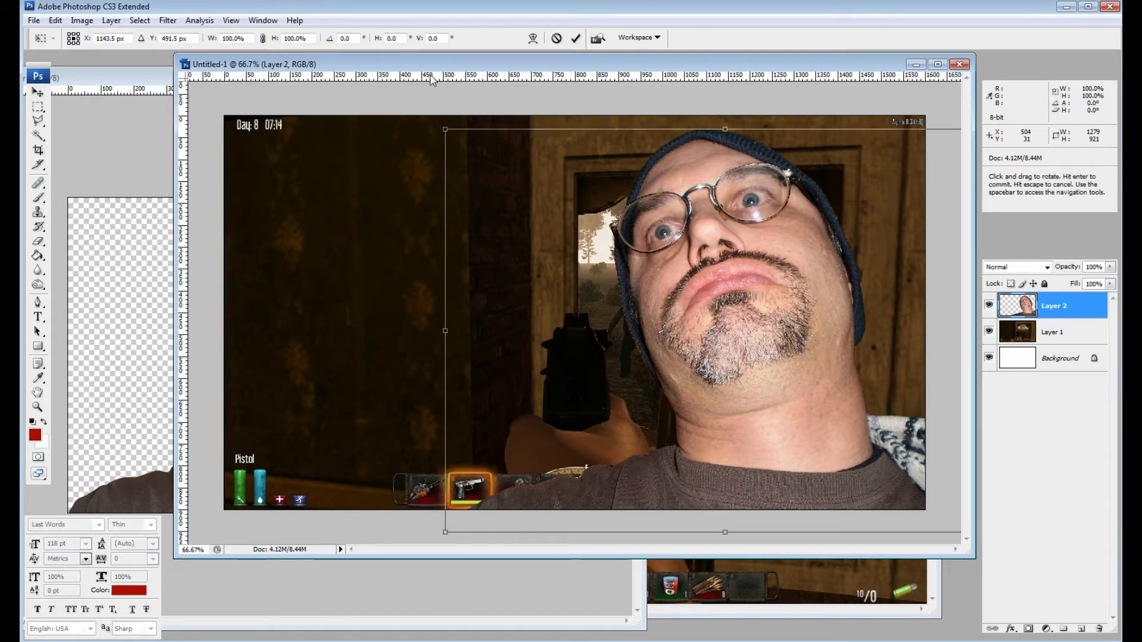
pyautogui.click(263, 40)
pyautogui.click(238, 38)
pyautogui.press('Down')
pyautogui.press('Down')
pyautogui.press('Down')
pyautogui.press('Down')
pyautogui.press('Down')
pyautogui.press('Down')
pyautogui.press('Down')
pyautogui.press('Down')
pyautogui.press('Down')
pyautogui.press('Down')
pyautogui.press('Down')
pyautogui.press('Down')
pyautogui.press('Down')
pyautogui.press('Down')
pyautogui.press('Down')
pyautogui.press('Down')
pyautogui.press('Down')
pyautogui.press('Down')
pyautogui.press('Down')
pyautogui.press('Down')
pyautogui.press('Down')
pyautogui.press('Down')
pyautogui.press('Down')
pyautogui.press('Down')
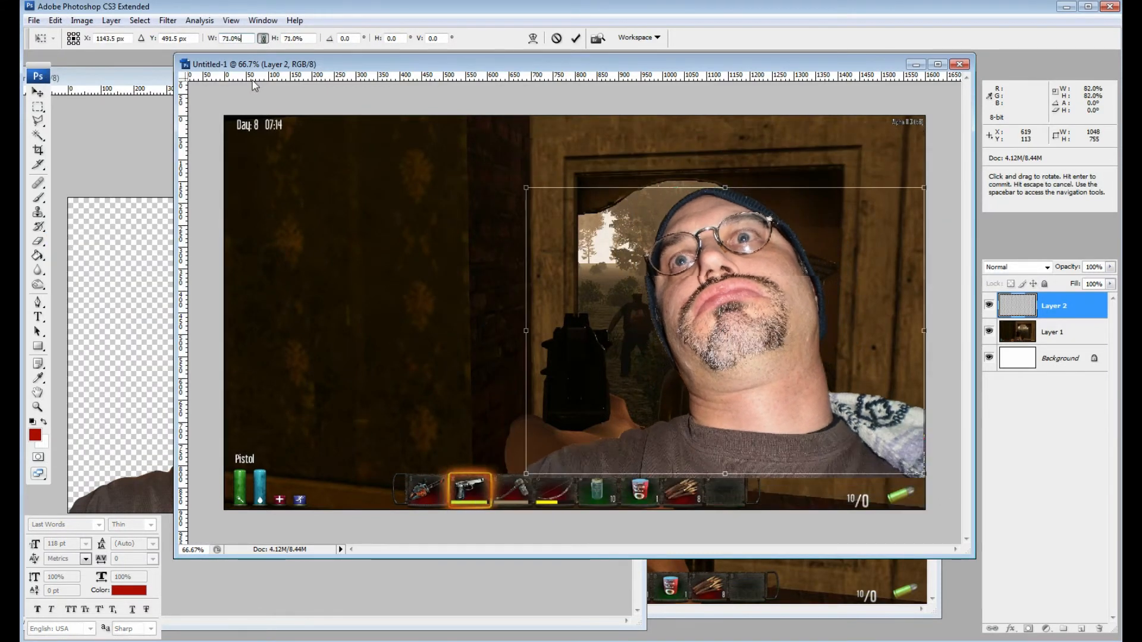
pyautogui.press('Down')
pyautogui.press('Down')
pyautogui.press('Down')
pyautogui.press('Down')
pyautogui.press('Down')
pyautogui.press('Down')
pyautogui.press('Down')
pyautogui.press('Down')
pyautogui.press('Down')
pyautogui.press('Down')
# Move the cutout to the image's lower-left corner over the status bars, set its scale to 55% and apply the transform.
pyautogui.moveTo(759, 302); pyautogui.dragTo(869, 391)
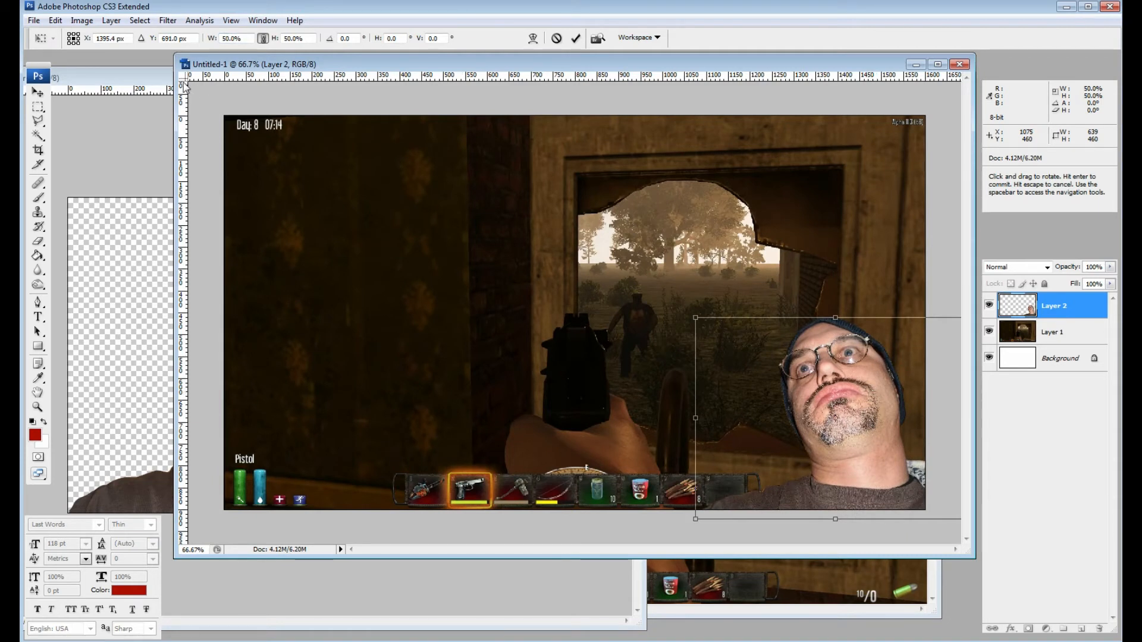
pyautogui.moveTo(834, 390); pyautogui.dragTo(376, 398)
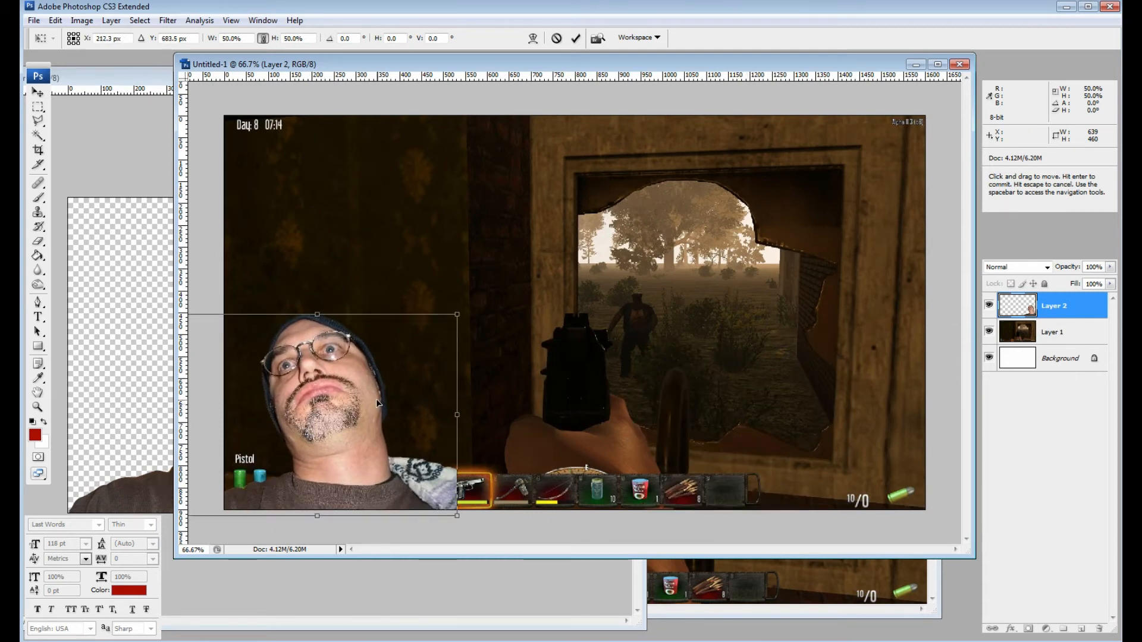
pyautogui.click(237, 39)
pyautogui.press('Up')
pyautogui.press('Up')
pyautogui.press('Up')
pyautogui.press('Up')
pyautogui.press('Up')
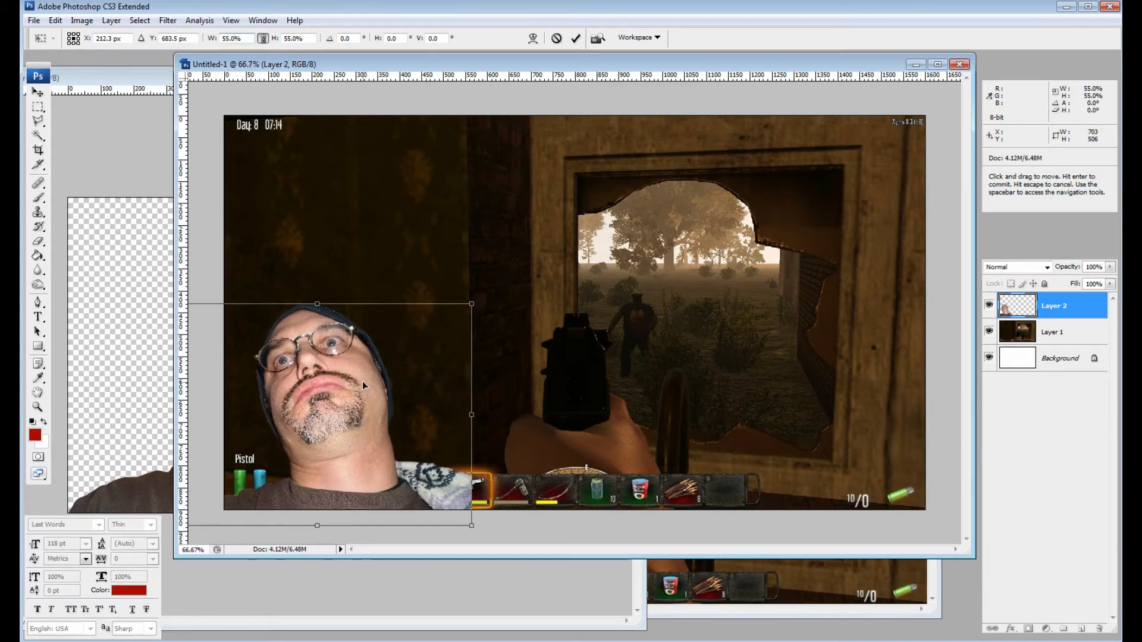
pyautogui.click(41, 110)
pyautogui.click(505, 247)
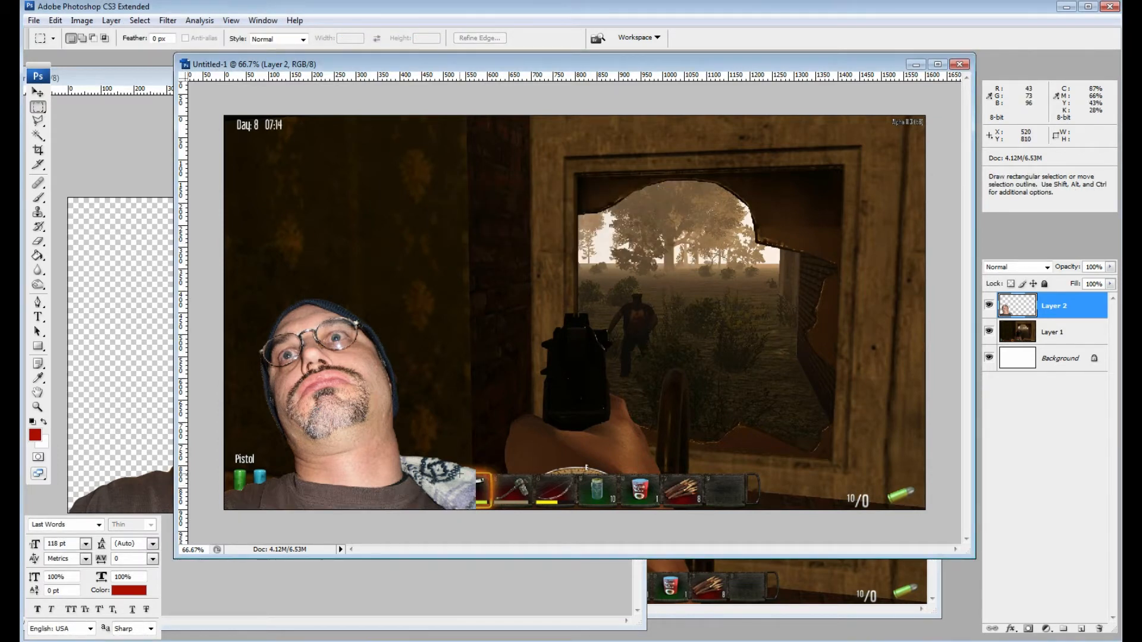
# Lower the man's cutout until its shoulders leave the canvas, then enlarge it proportionally to 123% between the status bars and pistol slot.
pyautogui.click(38, 93)
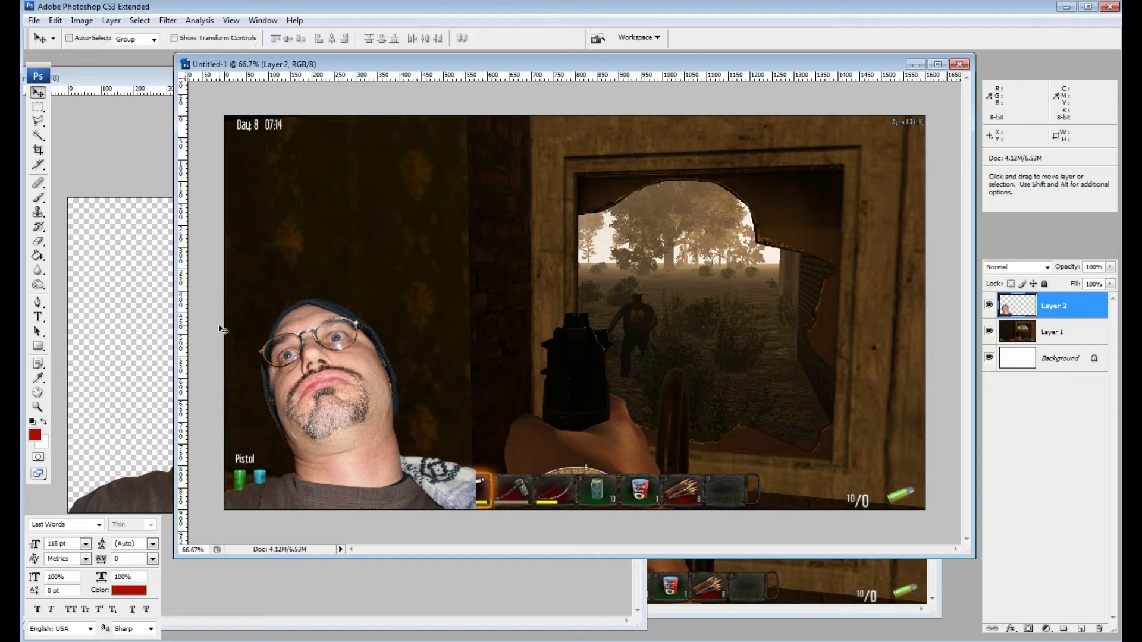
pyautogui.moveTo(320, 467); pyautogui.dragTo(311, 515)
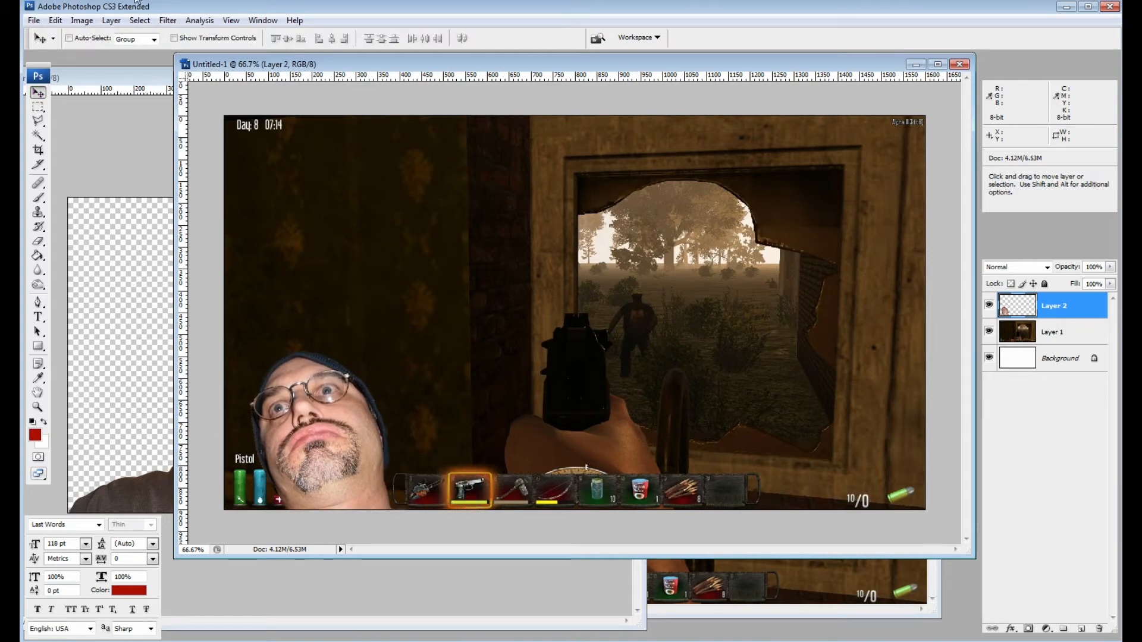
pyautogui.click(57, 20)
pyautogui.click(85, 235)
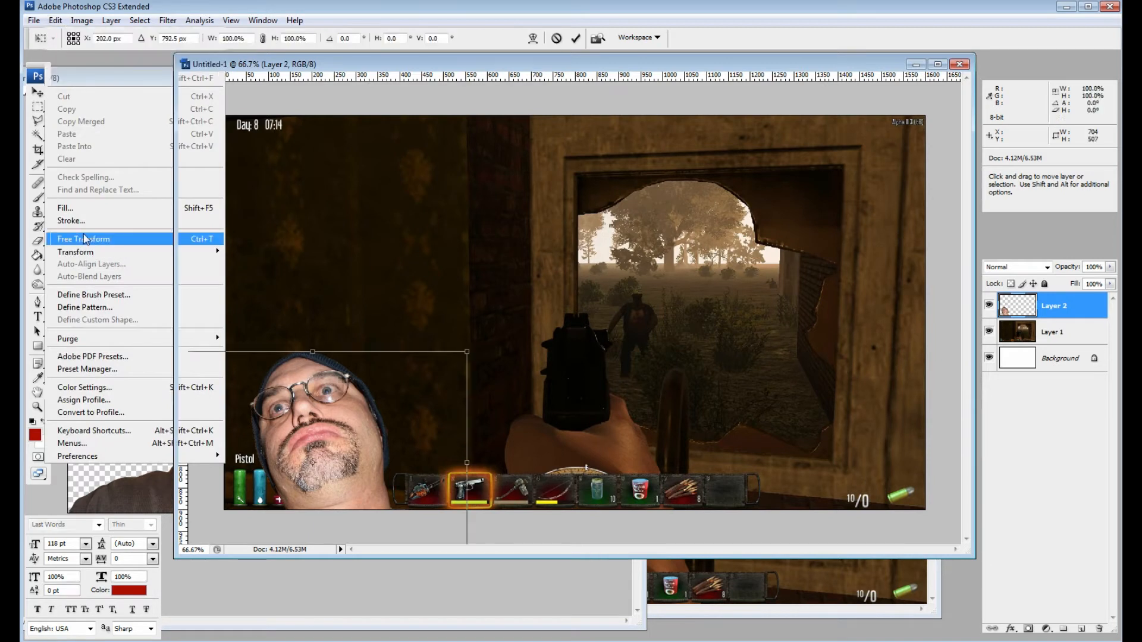
pyautogui.moveTo(354, 465); pyautogui.dragTo(379, 457)
pyautogui.click(237, 36)
pyautogui.press('Up')
pyautogui.press('Up')
pyautogui.press('Up')
pyautogui.press('Up')
pyautogui.press('Up')
pyautogui.press('Up')
pyautogui.press('Up')
pyautogui.press('Up')
pyautogui.press('Up')
pyautogui.press('Up')
pyautogui.press('Up')
pyautogui.press('Up')
pyautogui.press('Up')
pyautogui.press('Up')
pyautogui.press('Up')
pyautogui.press('Up')
pyautogui.press('Up')
pyautogui.press('Up')
pyautogui.press('Up')
pyautogui.press('Up')
pyautogui.moveTo(376, 458); pyautogui.dragTo(391, 445)
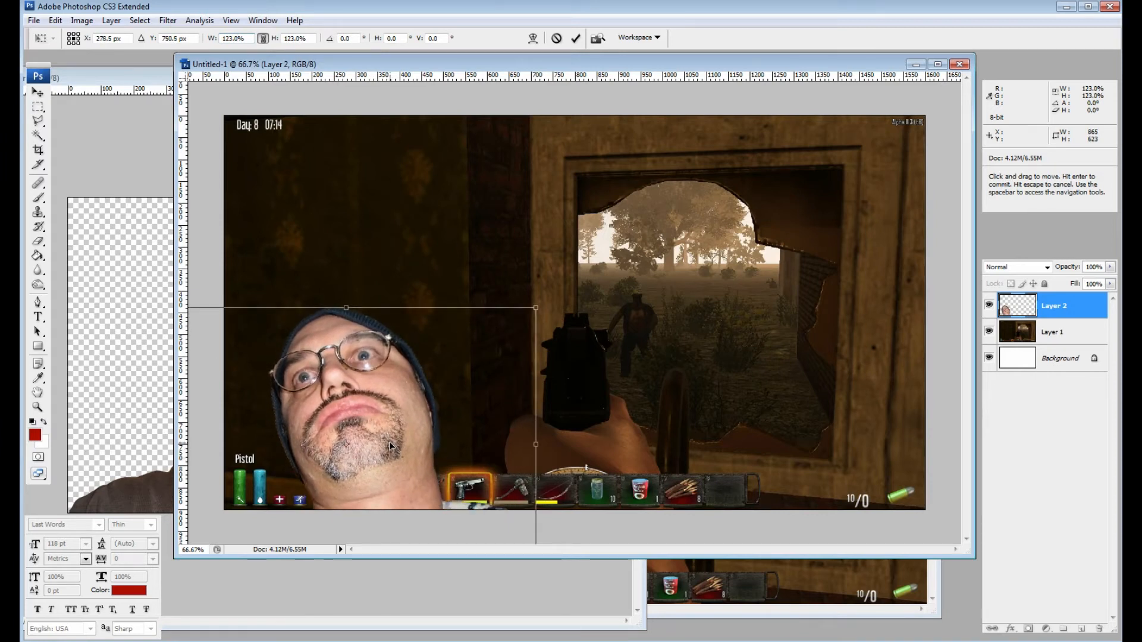
pyautogui.click(38, 107)
pyautogui.click(496, 247)
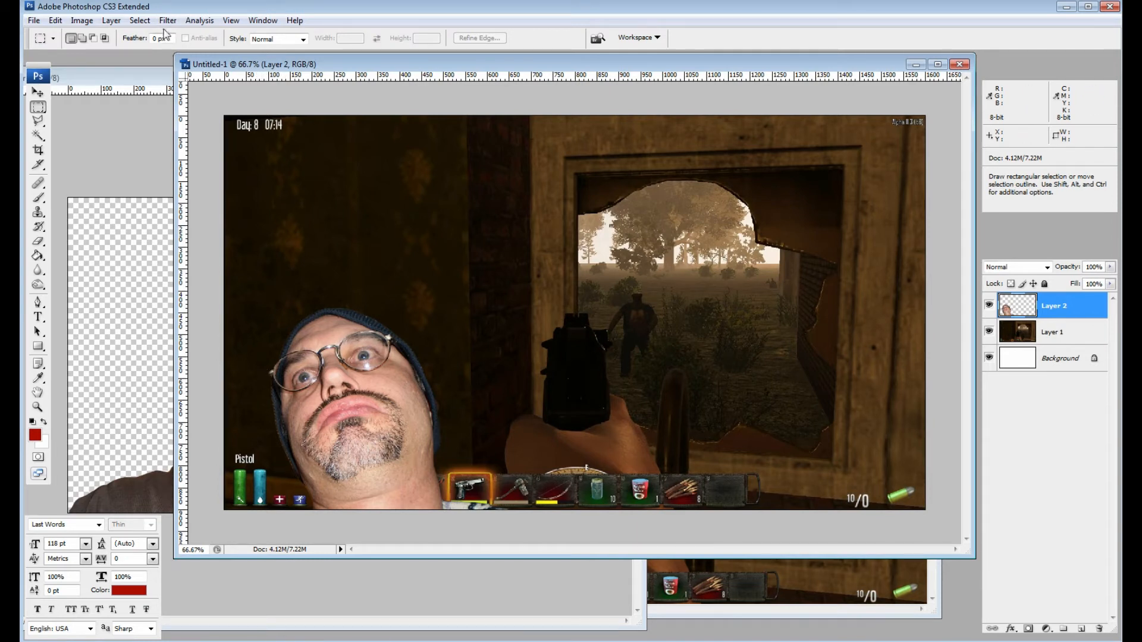
# Add an Inner Shadow layer style to the man's layer with a slightly increased distance.
pyautogui.click(141, 20)
pyautogui.moveTo(121, 21)
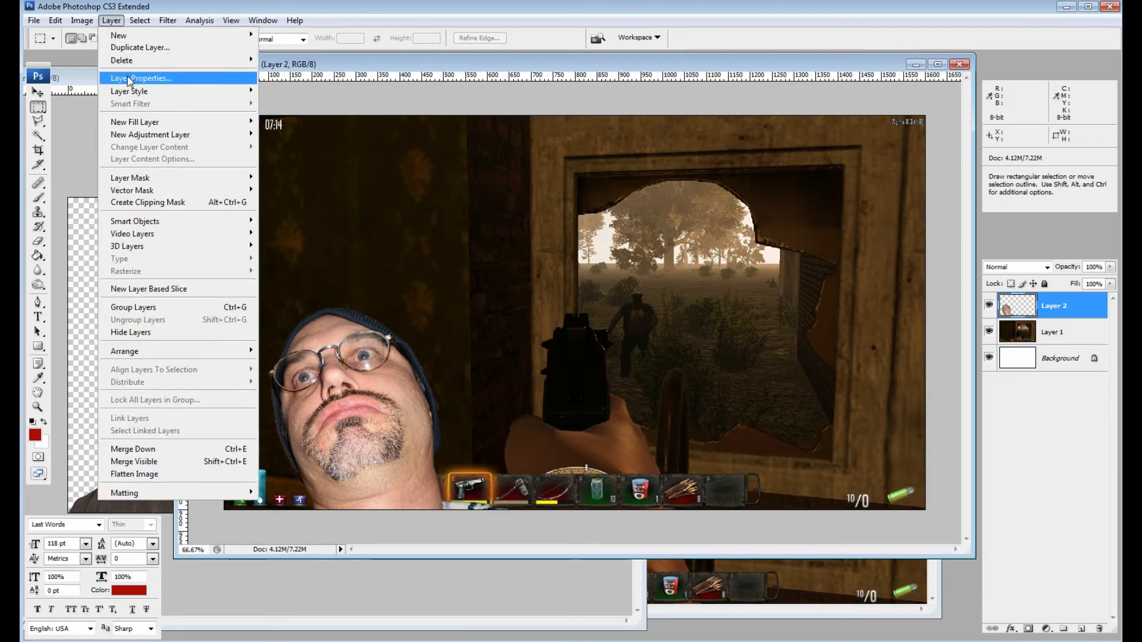
pyautogui.moveTo(198, 96)
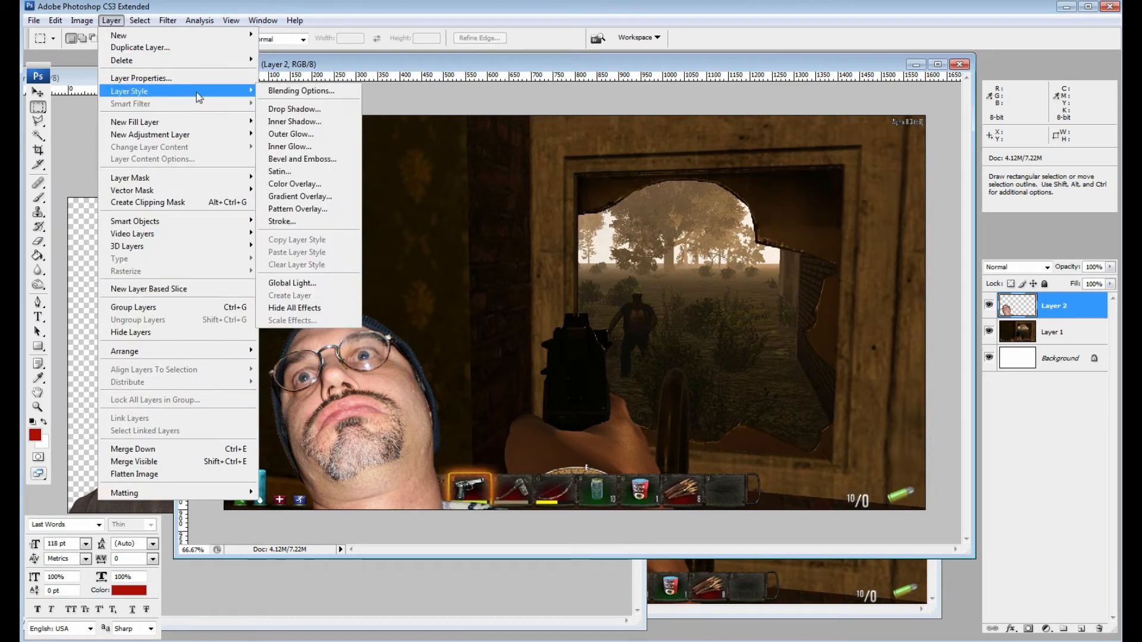
pyautogui.click(308, 128)
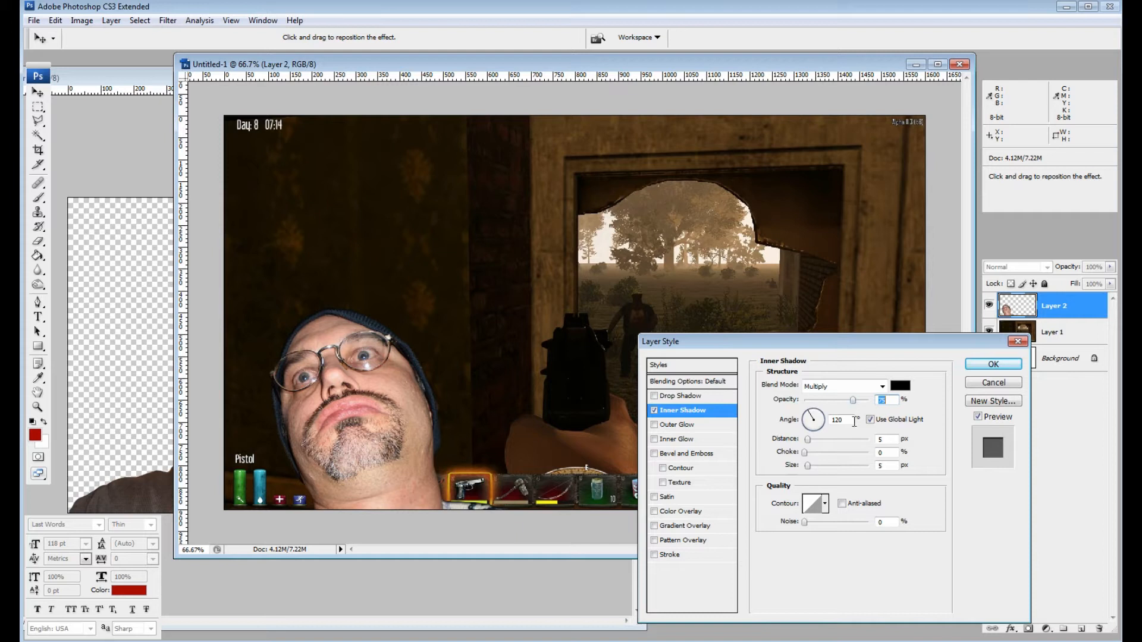
pyautogui.moveTo(807, 440); pyautogui.dragTo(812, 442)
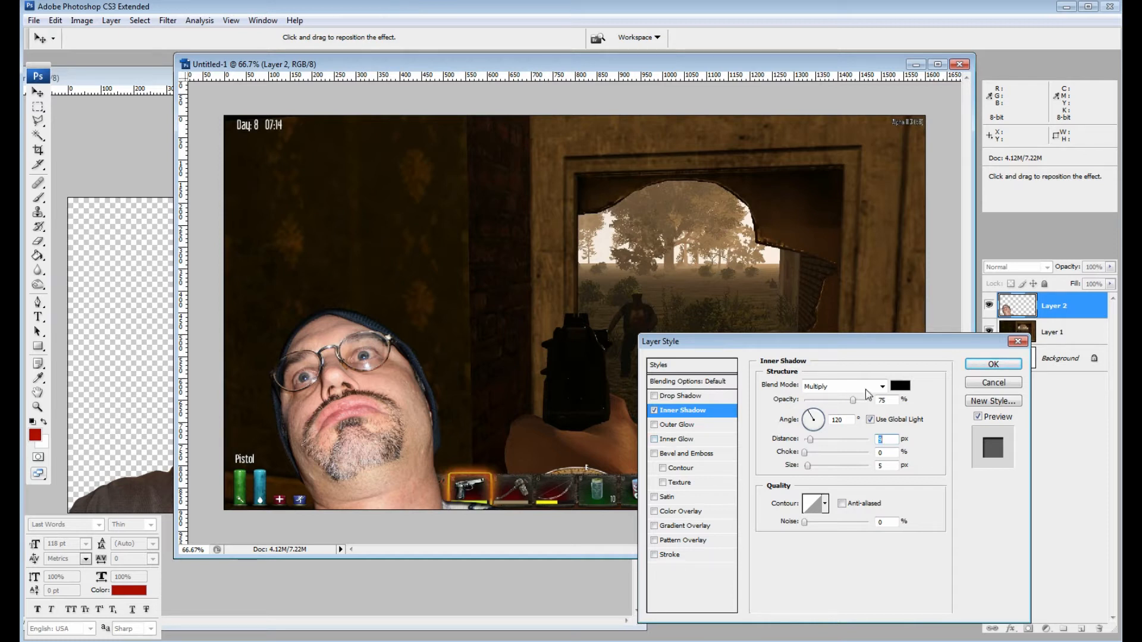
pyautogui.click(992, 363)
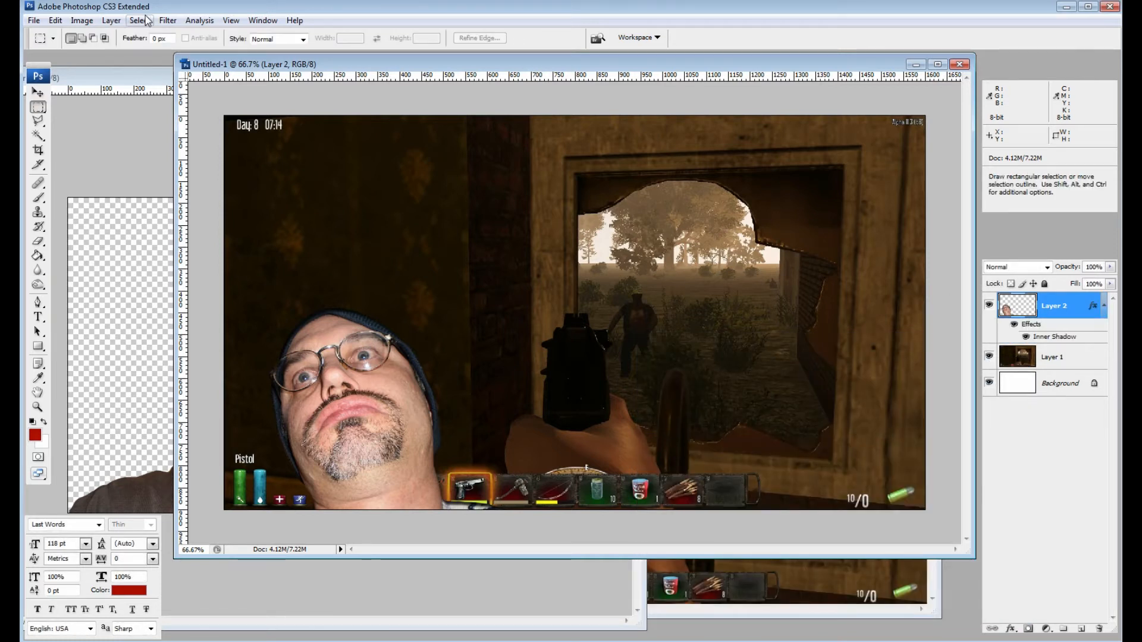
# Open the Filter Gallery on the man's layer and preview the Colored Pencil and Accented Edges filters.
pyautogui.click(112, 20)
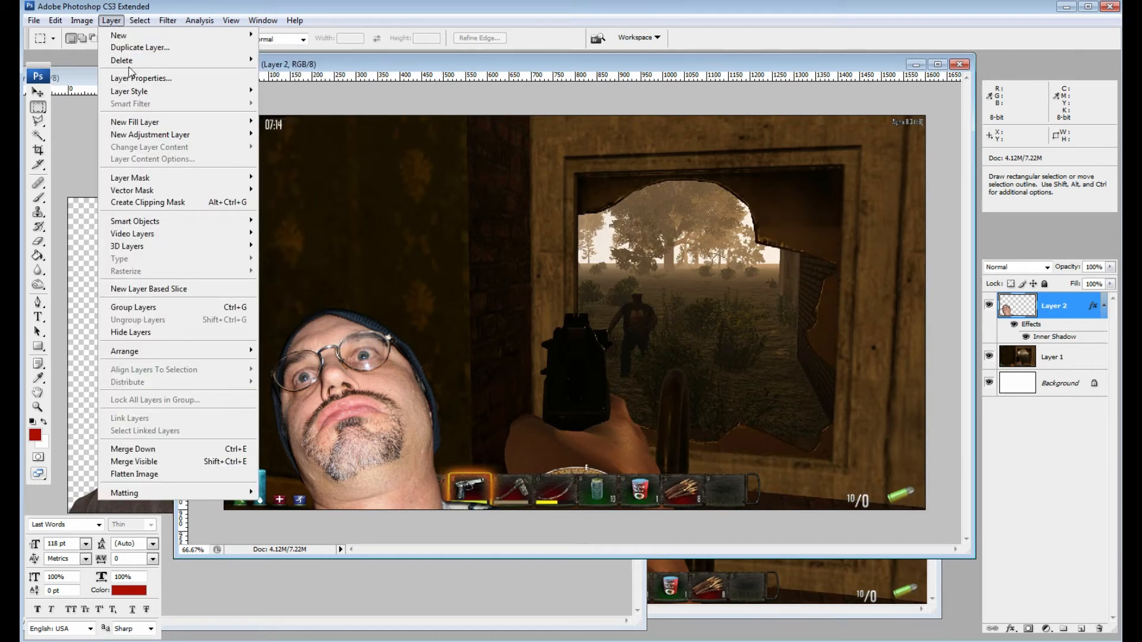
pyautogui.moveTo(177, 28)
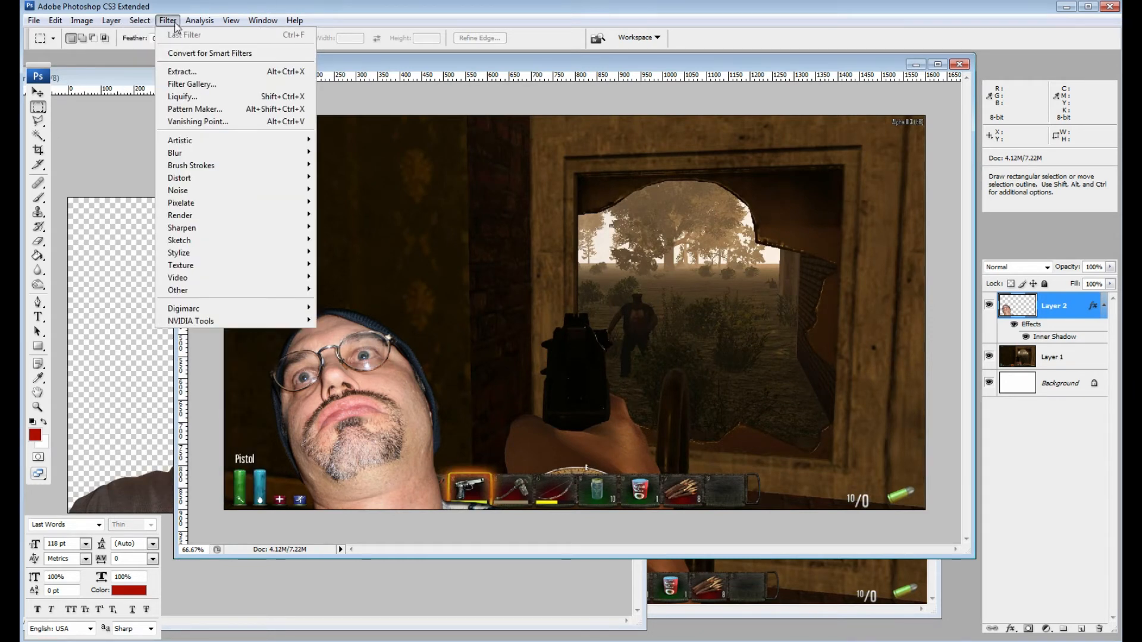
pyautogui.click(195, 85)
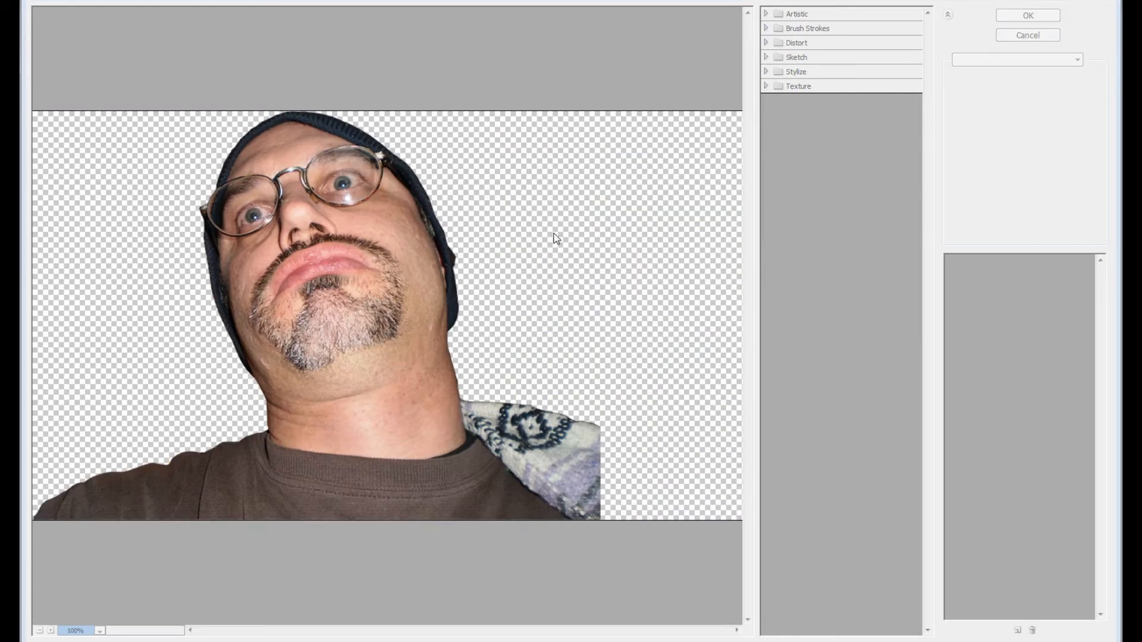
pyautogui.click(766, 13)
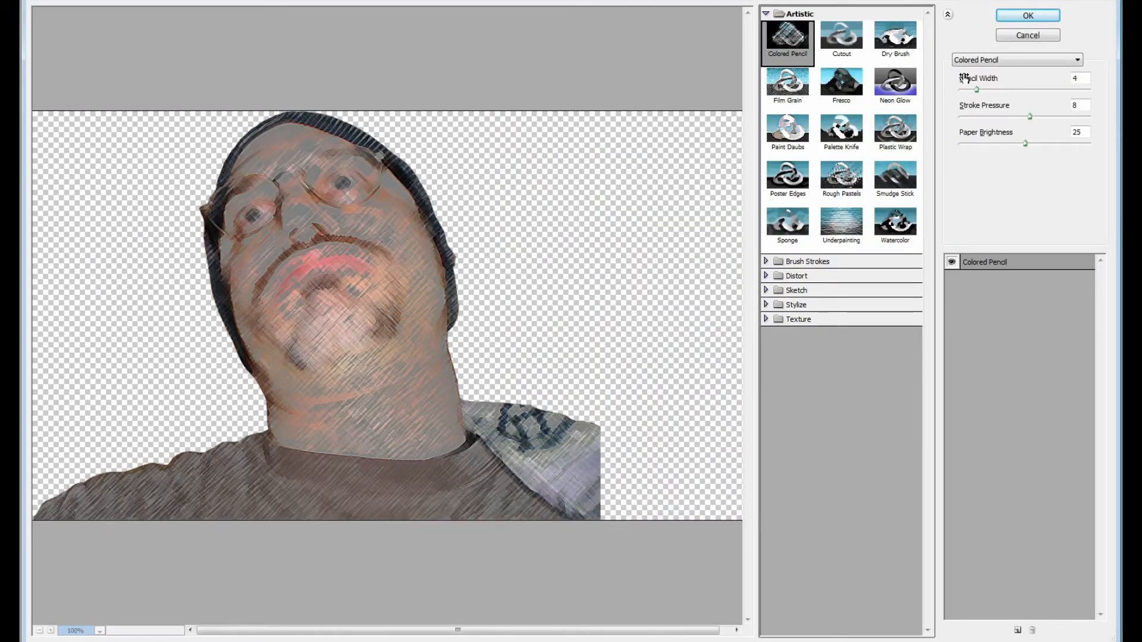
pyautogui.click(1016, 60)
pyautogui.scroll(2, 1015, 89)
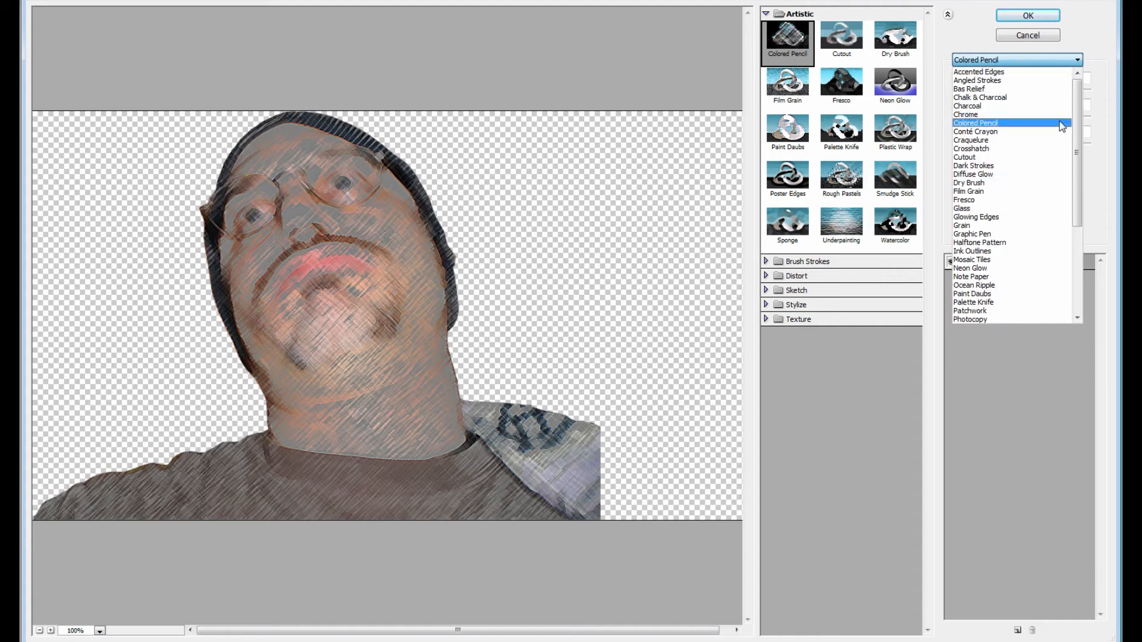
pyautogui.click(1013, 72)
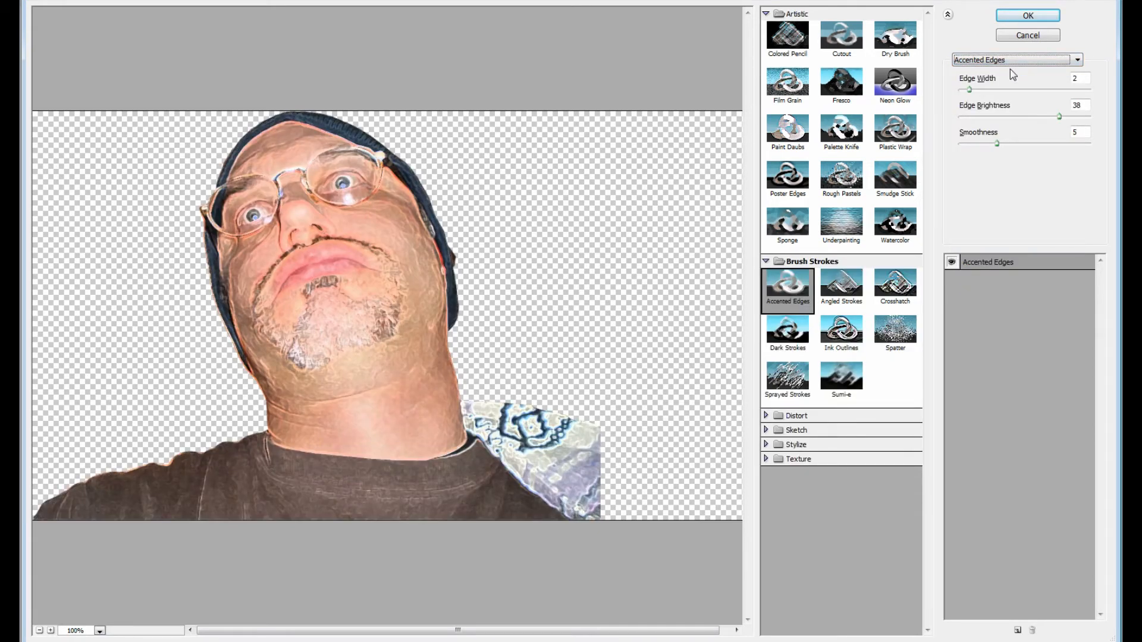
# Preview further gallery filters on the man, including Angled Strokes, Bas Relief and Craquelure.
pyautogui.press('Down')
pyautogui.press('Down')
pyautogui.press('Down')
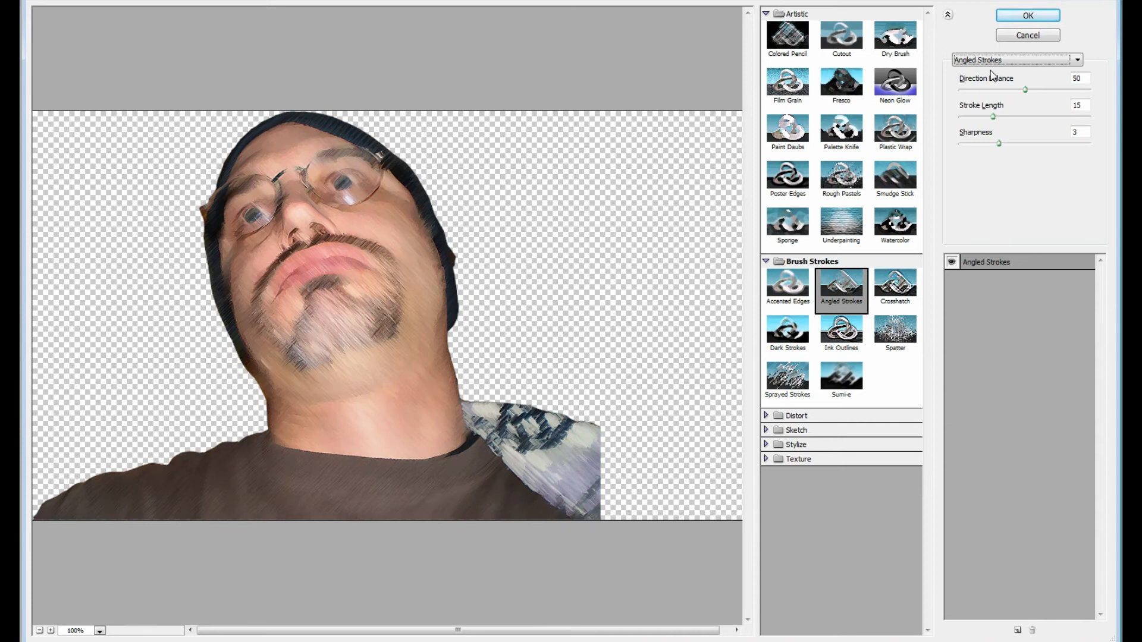
pyautogui.press('Up')
pyautogui.press('Up')
pyautogui.press('Up')
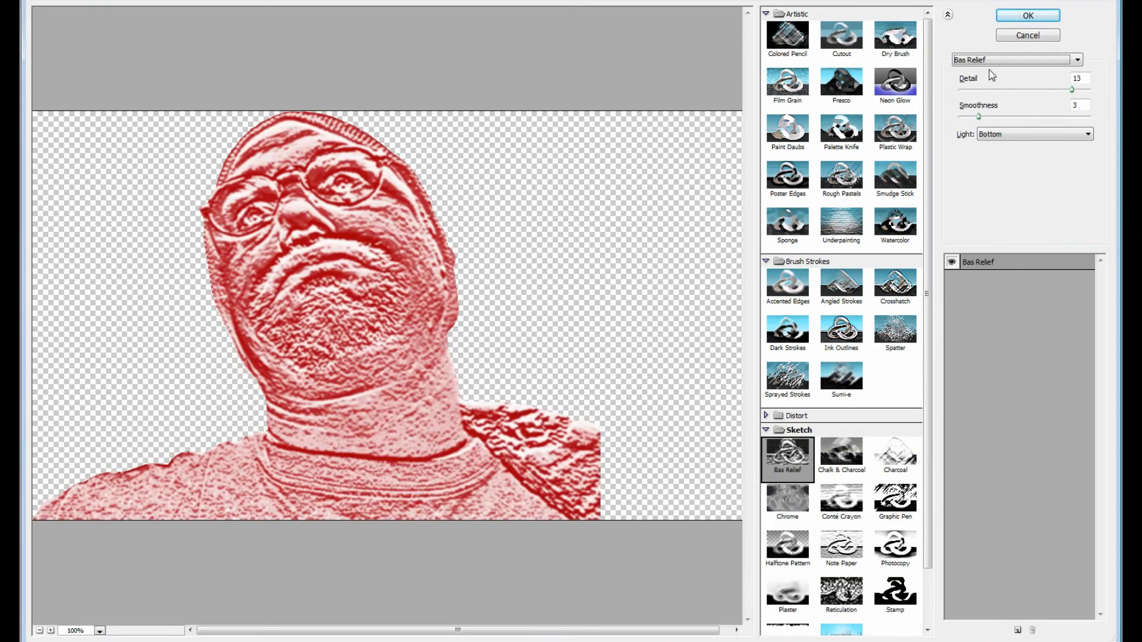
pyautogui.press('Down')
pyautogui.press('Down')
pyautogui.press('Down')
pyautogui.press('Down')
pyautogui.press('Down')
pyautogui.press('Down')
pyautogui.press('Down')
pyautogui.press('Down')
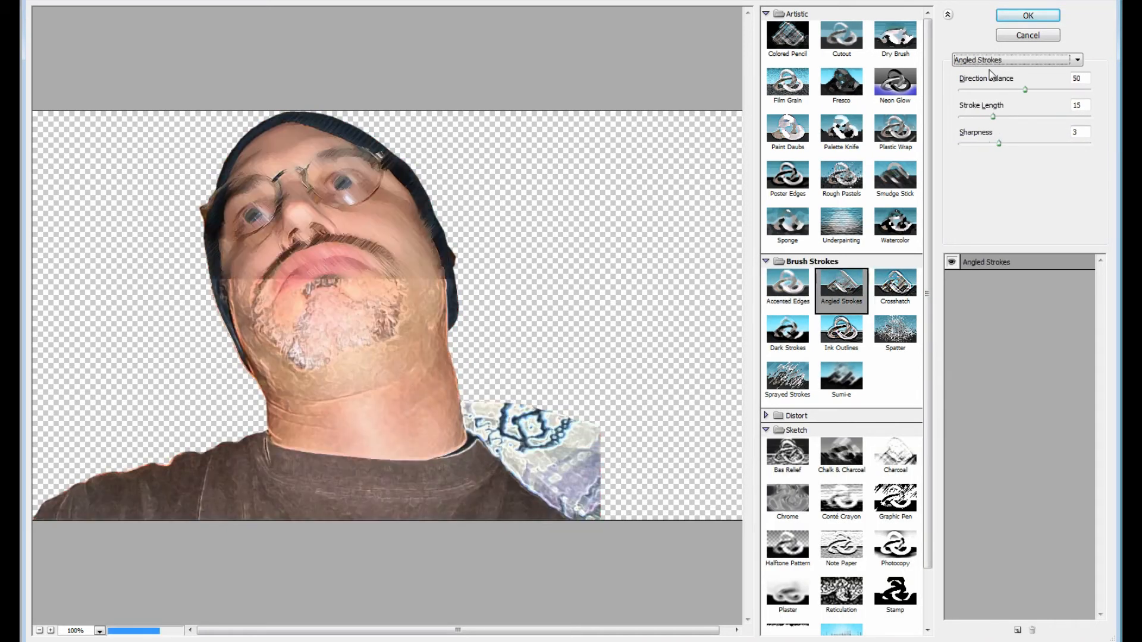
pyautogui.press('Down')
pyautogui.press('Down')
pyautogui.press('Up')
pyautogui.press('Up')
pyautogui.press('Up')
pyautogui.press('Down')
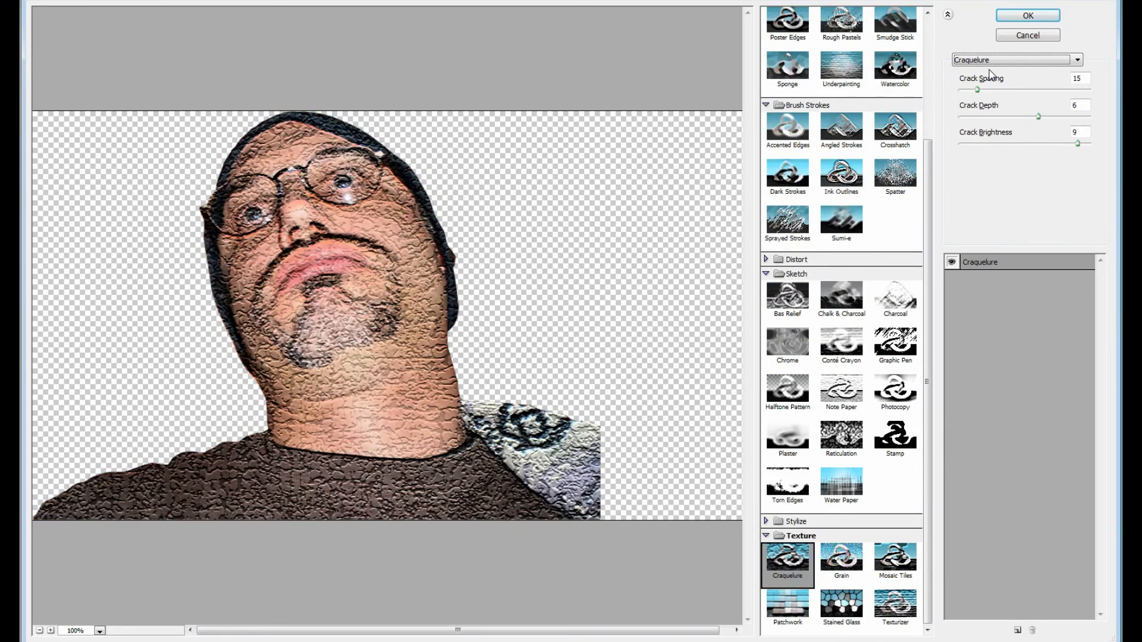
pyautogui.press('Up')
# Apply the Dry Brush filter to the man's layer with brush size 2, brush detail 8 and texture 1.
pyautogui.press('Down')
pyautogui.press('Down')
pyautogui.press('Down')
pyautogui.press('Down')
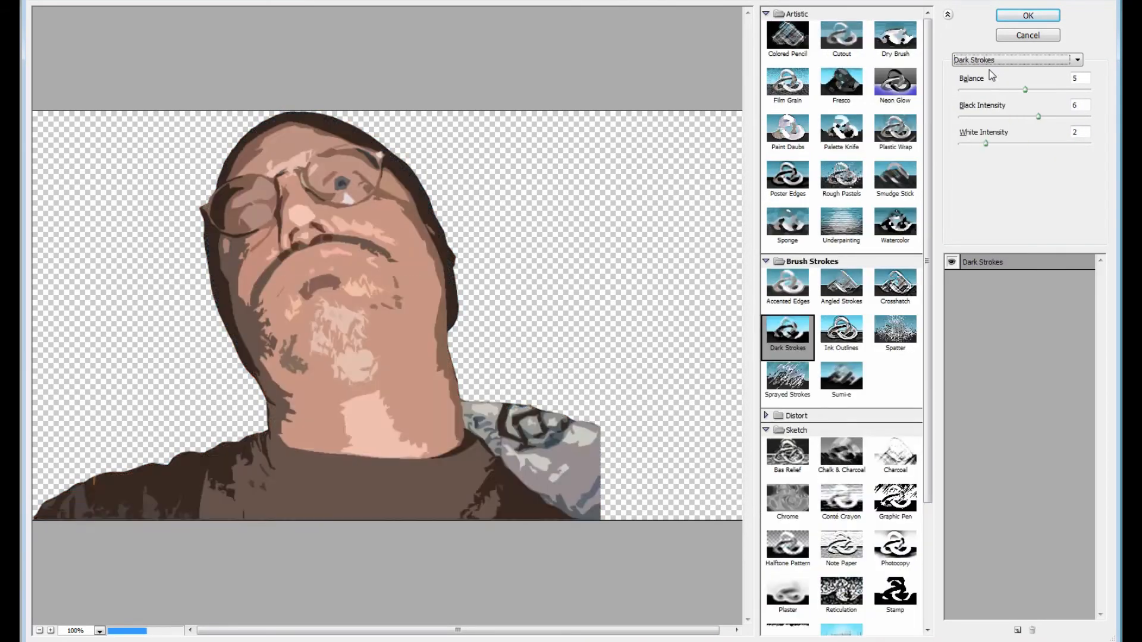
pyautogui.press('Down')
pyautogui.press('Down')
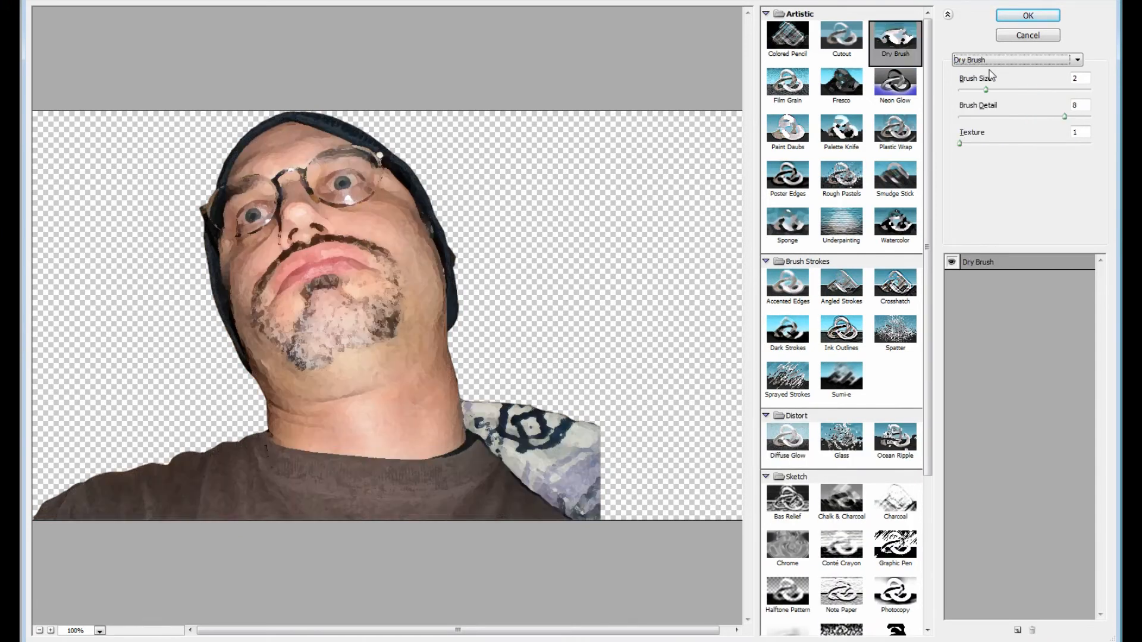
pyautogui.click(1027, 15)
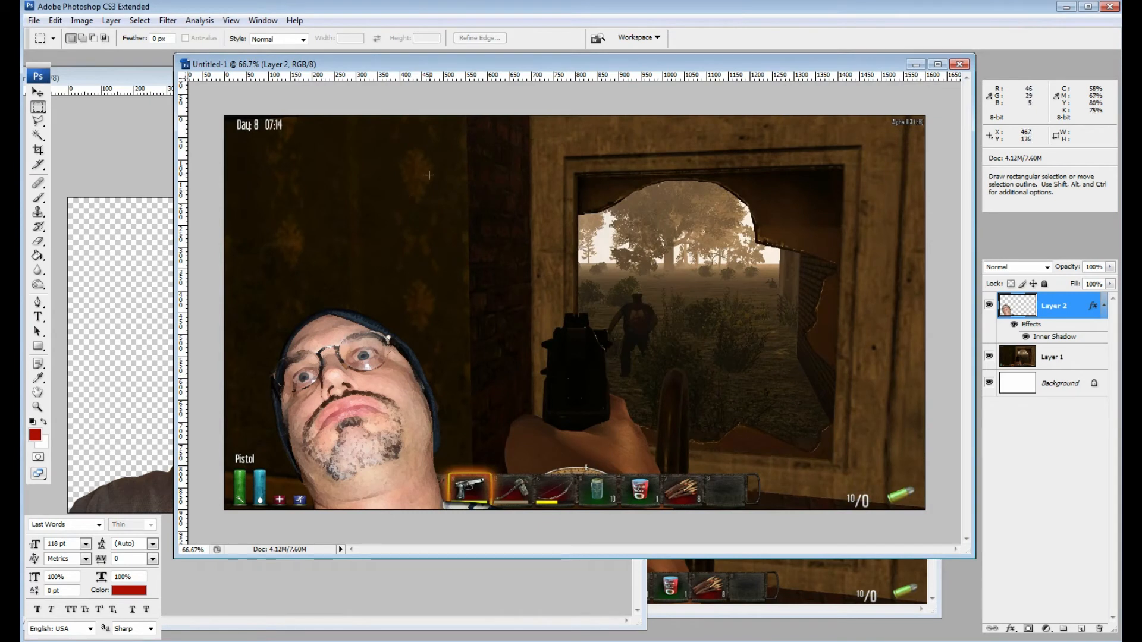
# Try the man's cutout in the image's lower-right corner, in front of the broken door.
pyautogui.click(37, 92)
pyautogui.moveTo(311, 334); pyautogui.dragTo(797, 379)
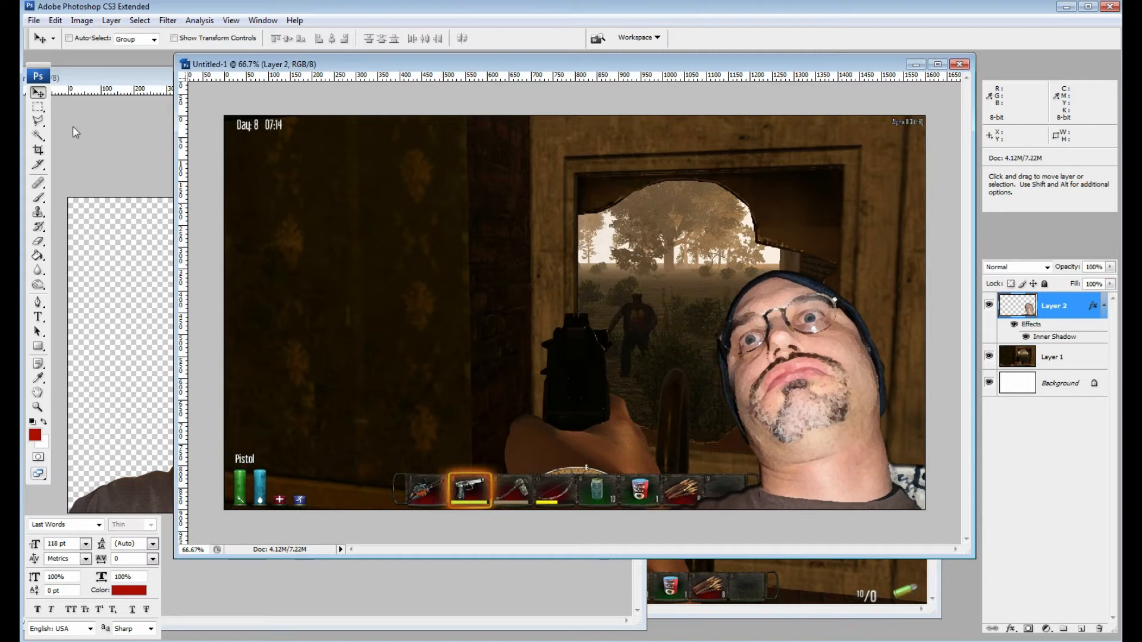
pyautogui.click(39, 106)
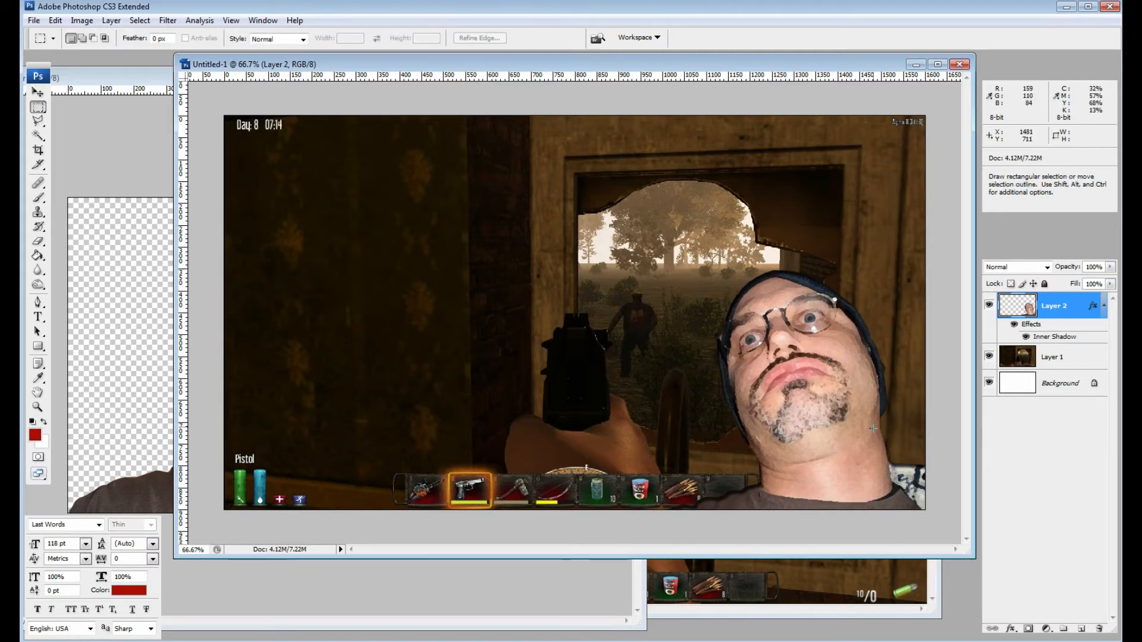
# Move the man's cutout in front of the dark wallpapered wall, with his shoulders at the image's lower edge.
pyautogui.click(38, 92)
pyautogui.moveTo(795, 387); pyautogui.dragTo(382, 365)
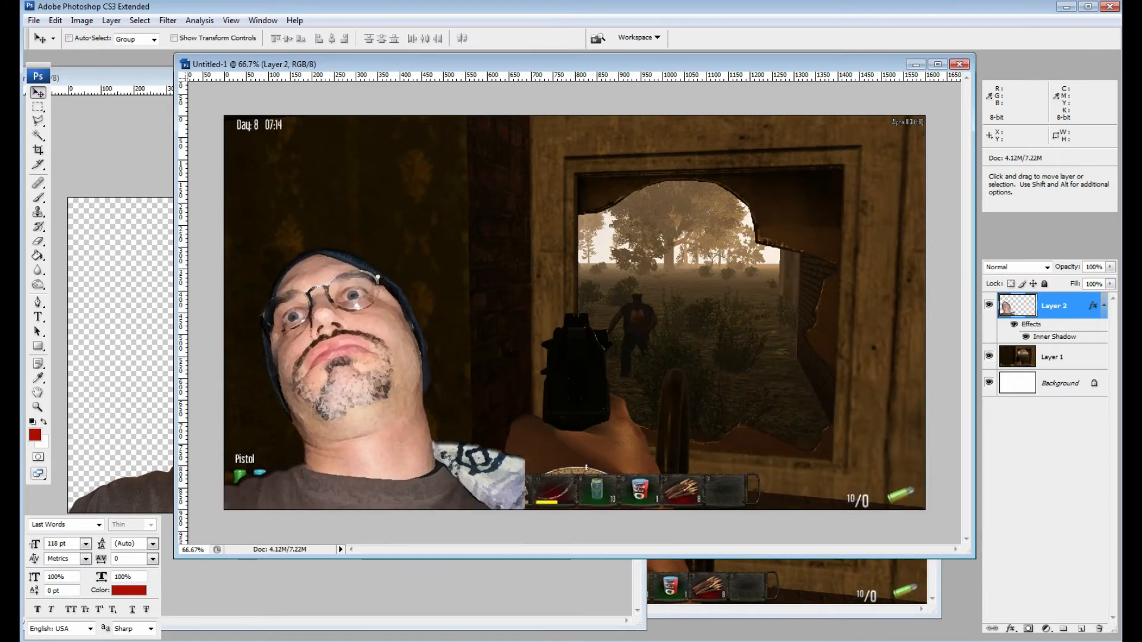
# Flip the man's cutout horizontally and reposition it slightly in front of the dark wallpapered wall.
pyautogui.click(82, 22)
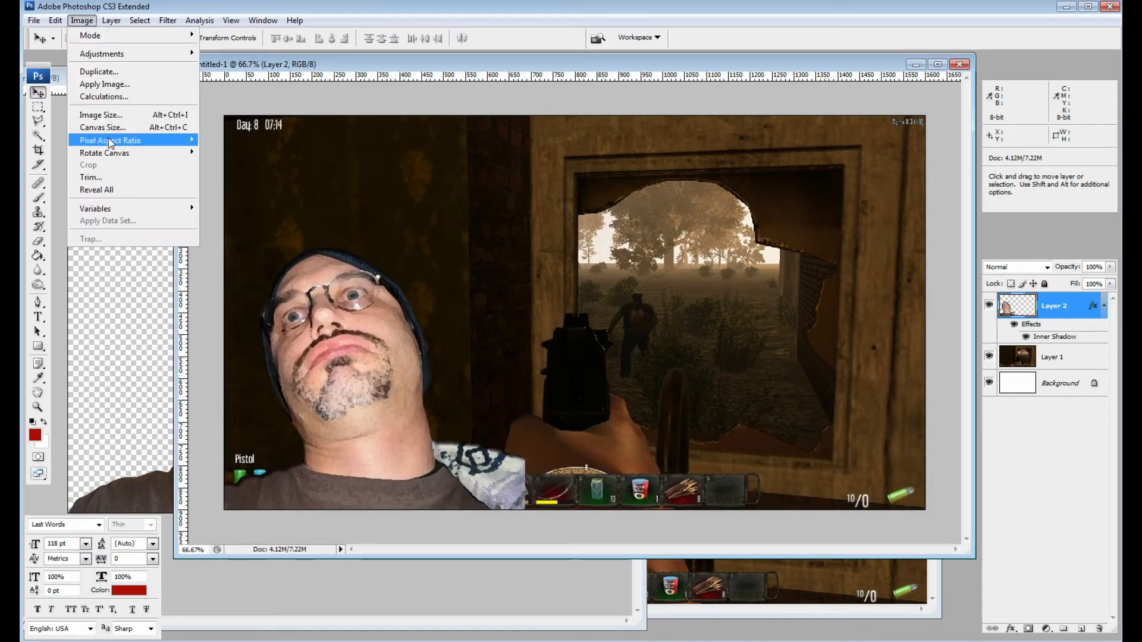
pyautogui.moveTo(55, 20)
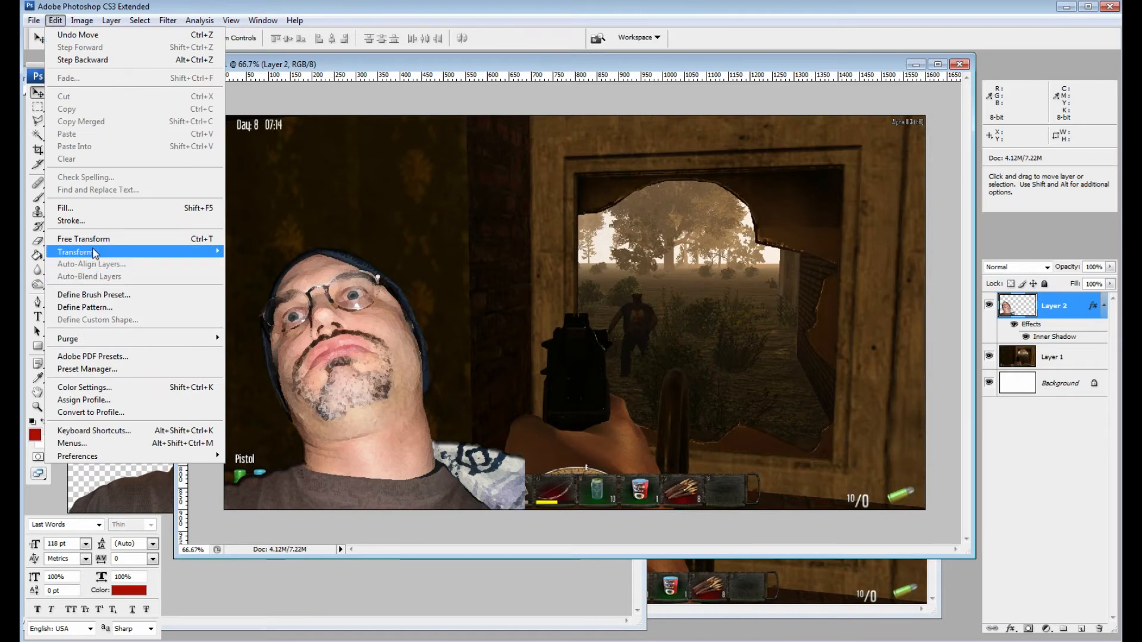
pyautogui.moveTo(93, 253)
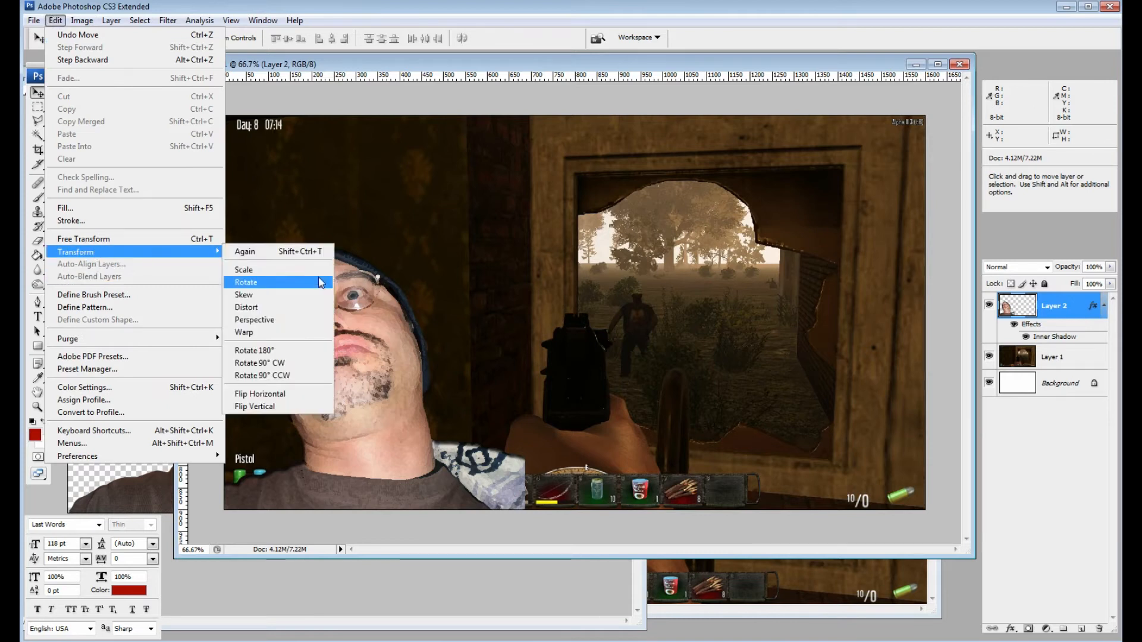
pyautogui.click(283, 394)
pyautogui.moveTo(349, 361); pyautogui.dragTo(382, 361)
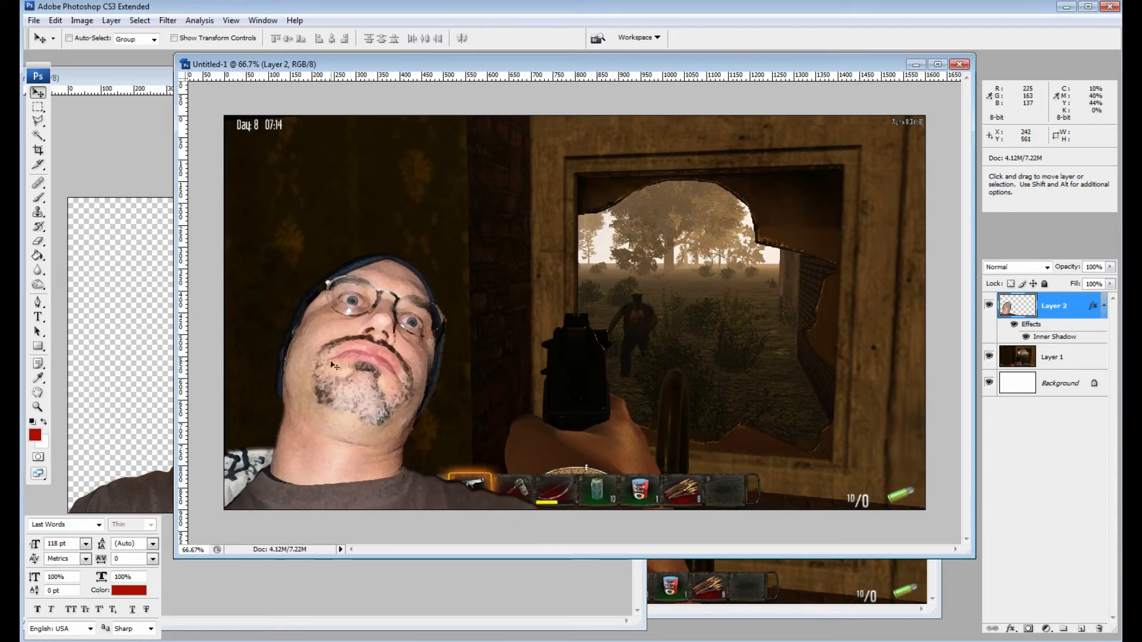
# Try to distort the man's cutout by pulling its upper-right corner outward and upward toward the broken door.
pyautogui.click(95, 20)
pyautogui.click(82, 21)
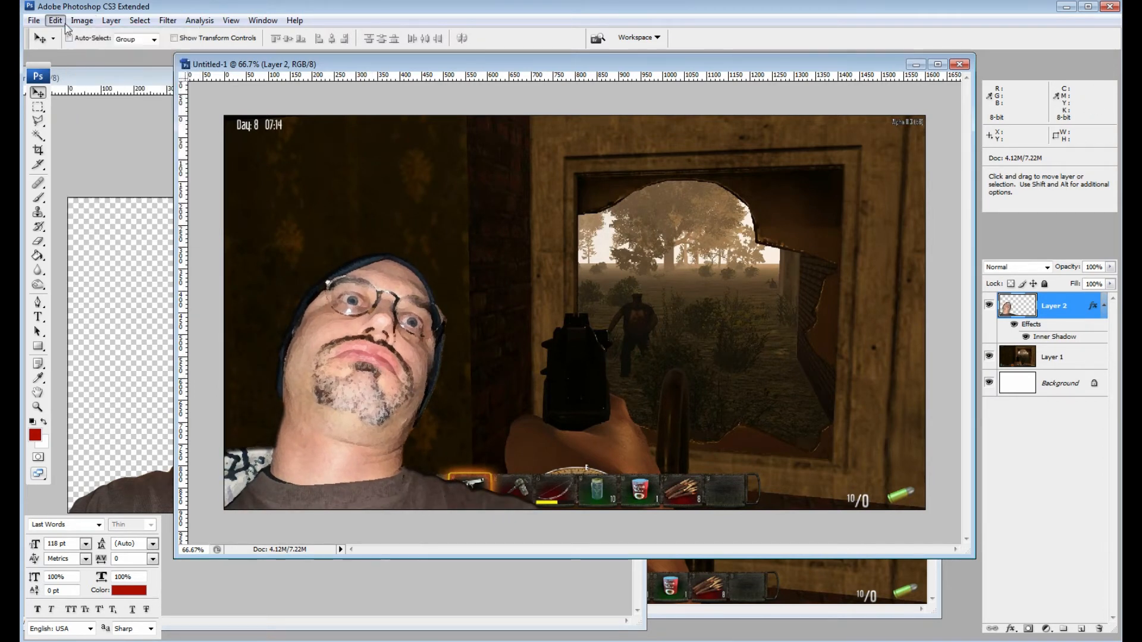
pyautogui.click(55, 20)
pyautogui.moveTo(93, 252)
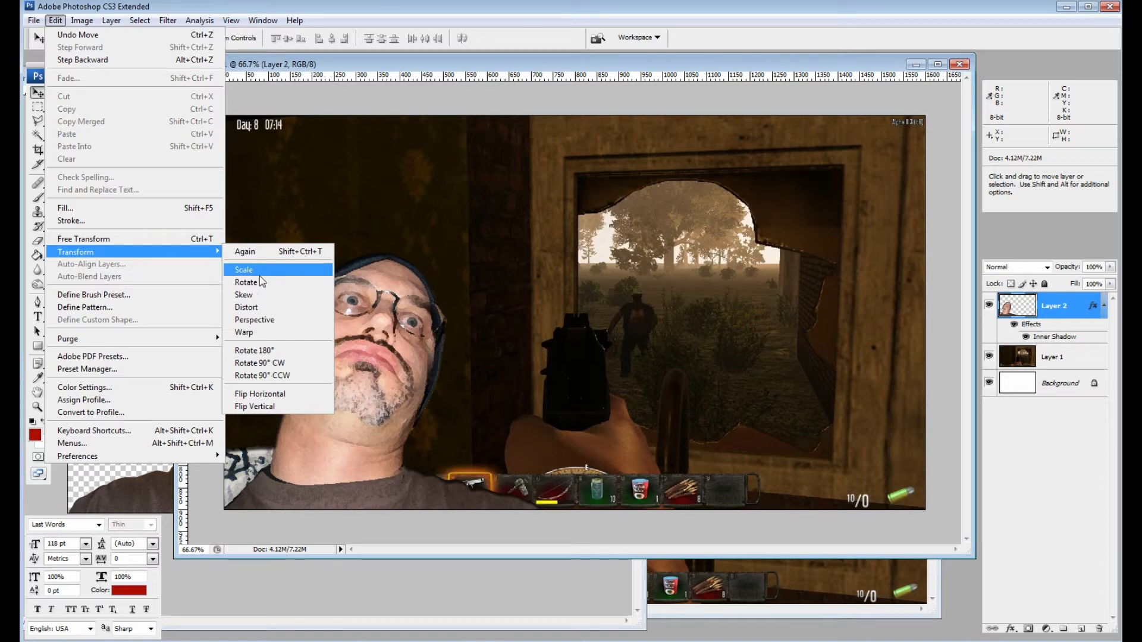
pyautogui.click(260, 309)
pyautogui.moveTo(560, 253); pyautogui.dragTo(632, 215)
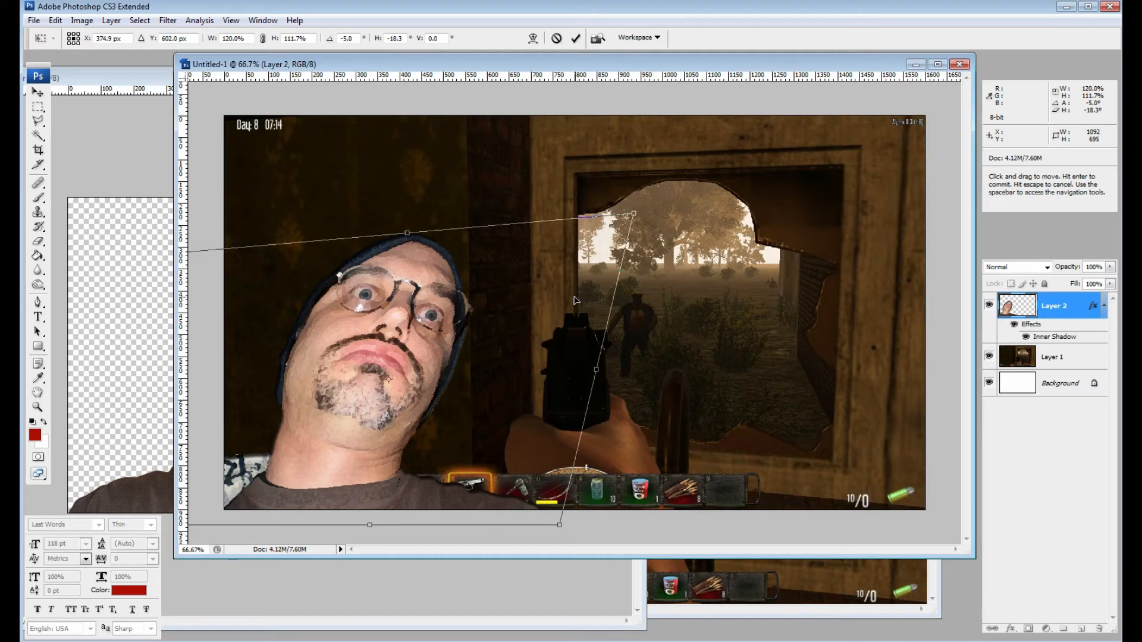
pyautogui.click(38, 107)
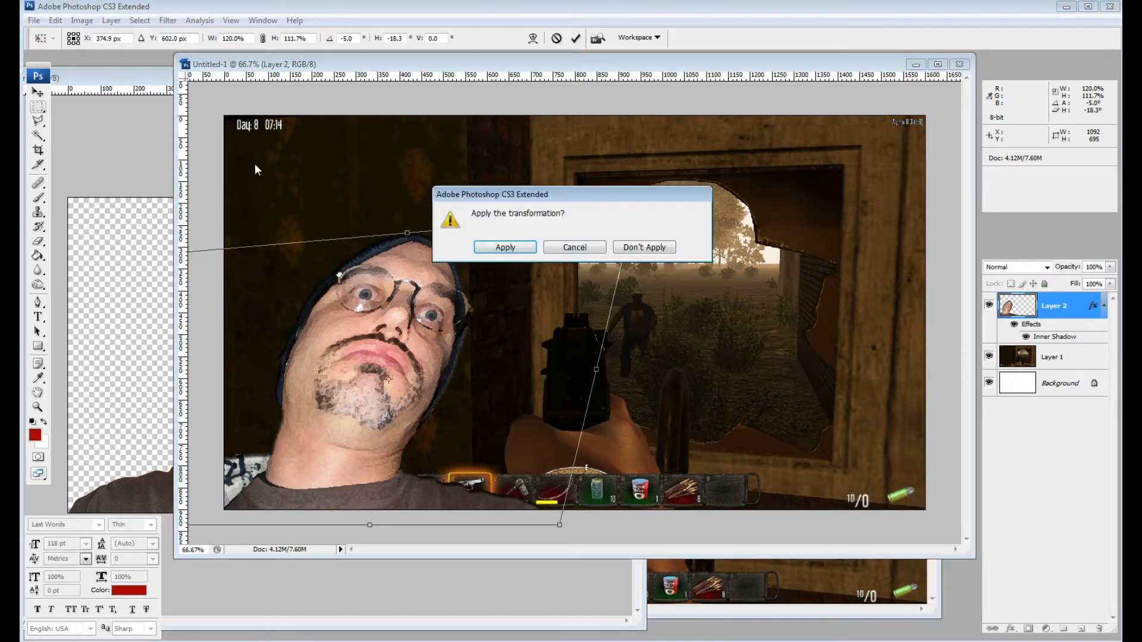
pyautogui.click(645, 246)
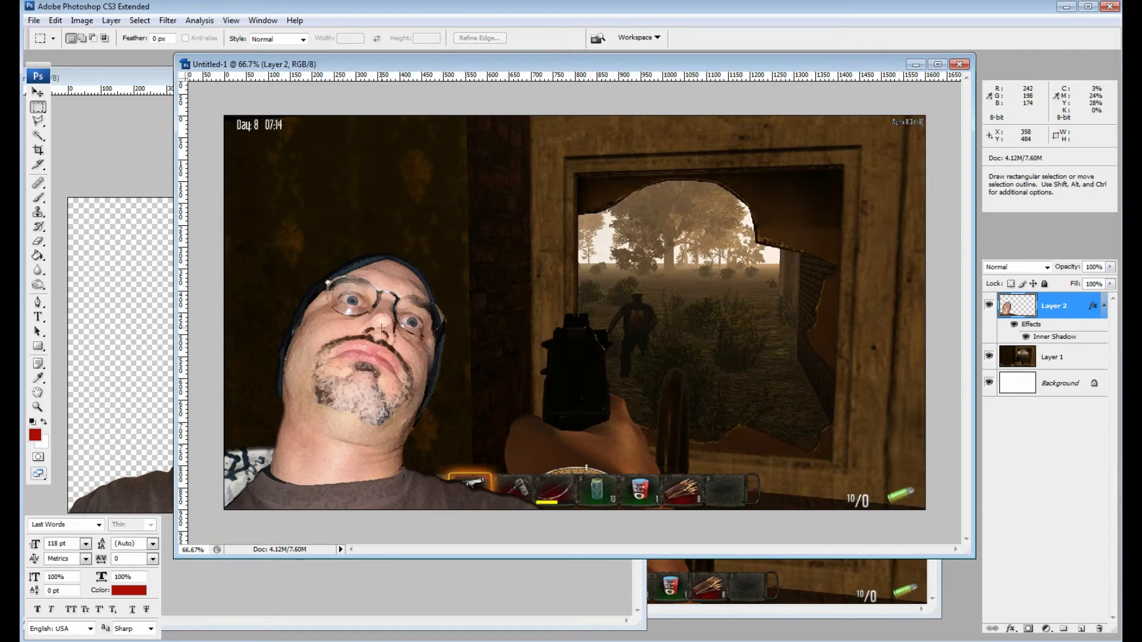
pyautogui.press('v')
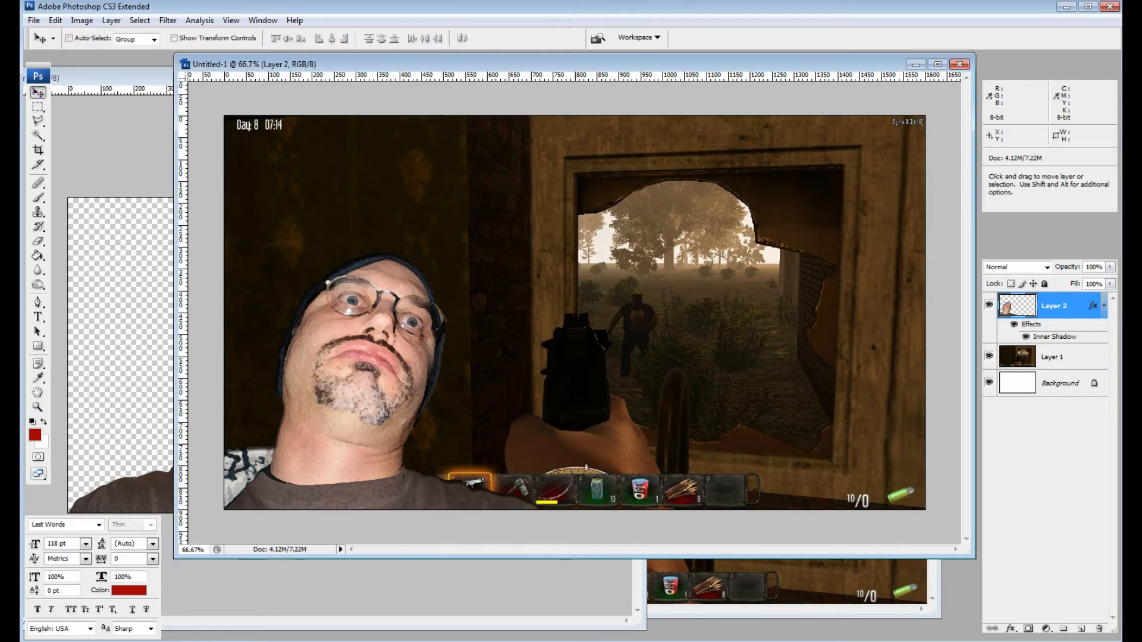
# Shift the man's layer to a green hue with Hue/Saturation and move the cutout into the image's lower-left corner.
pyautogui.click(113, 22)
pyautogui.moveTo(139, 21)
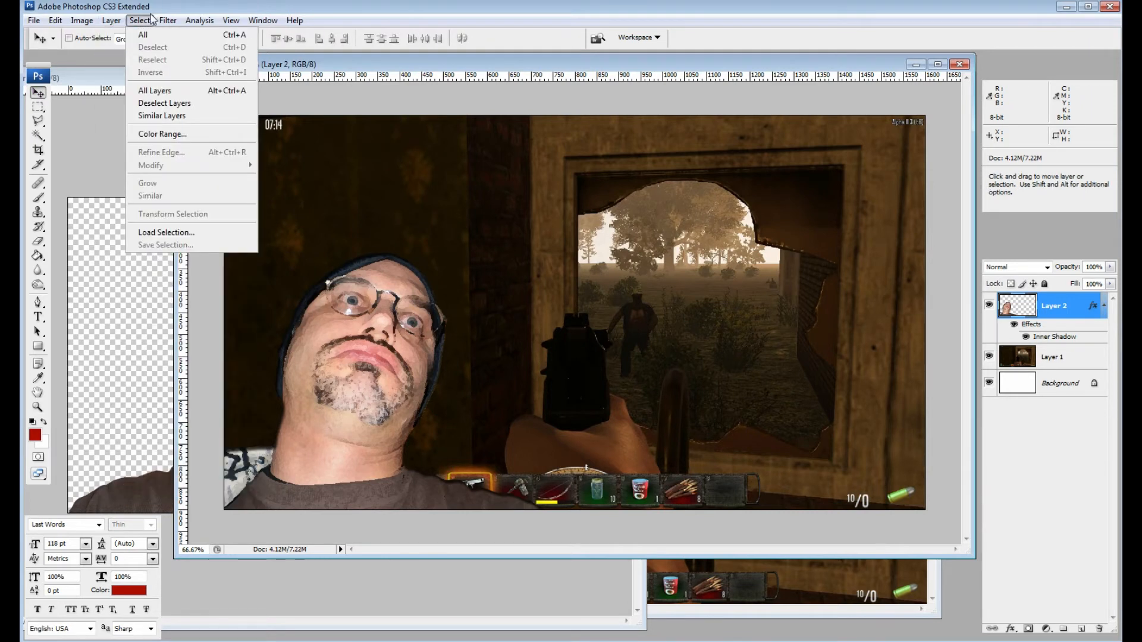
pyautogui.moveTo(83, 21)
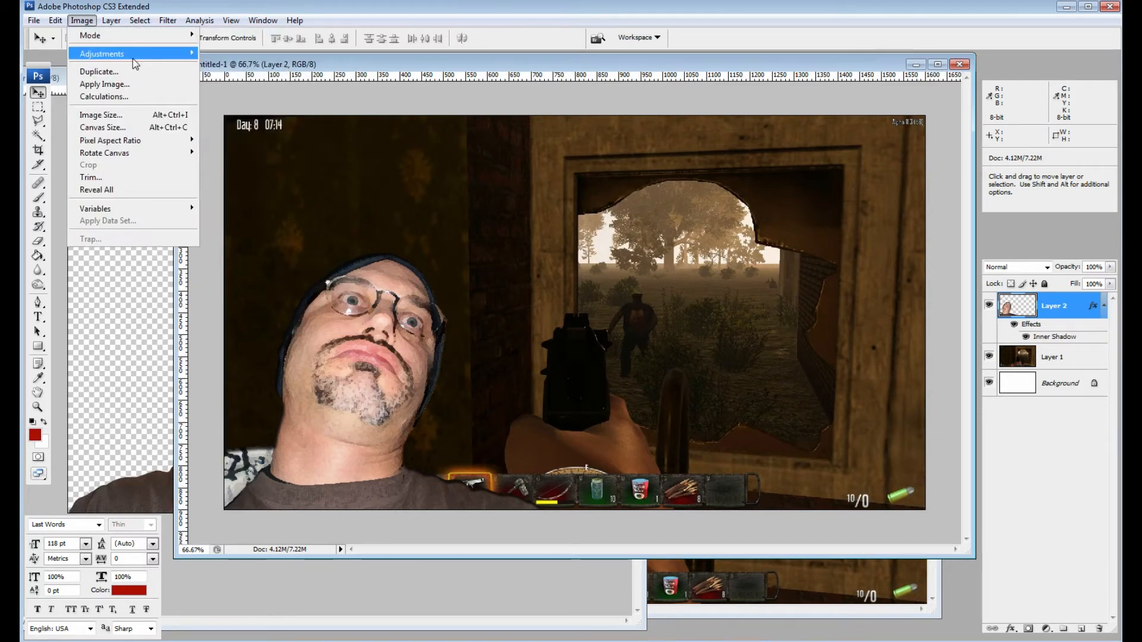
pyautogui.moveTo(133, 58)
pyautogui.click(238, 156)
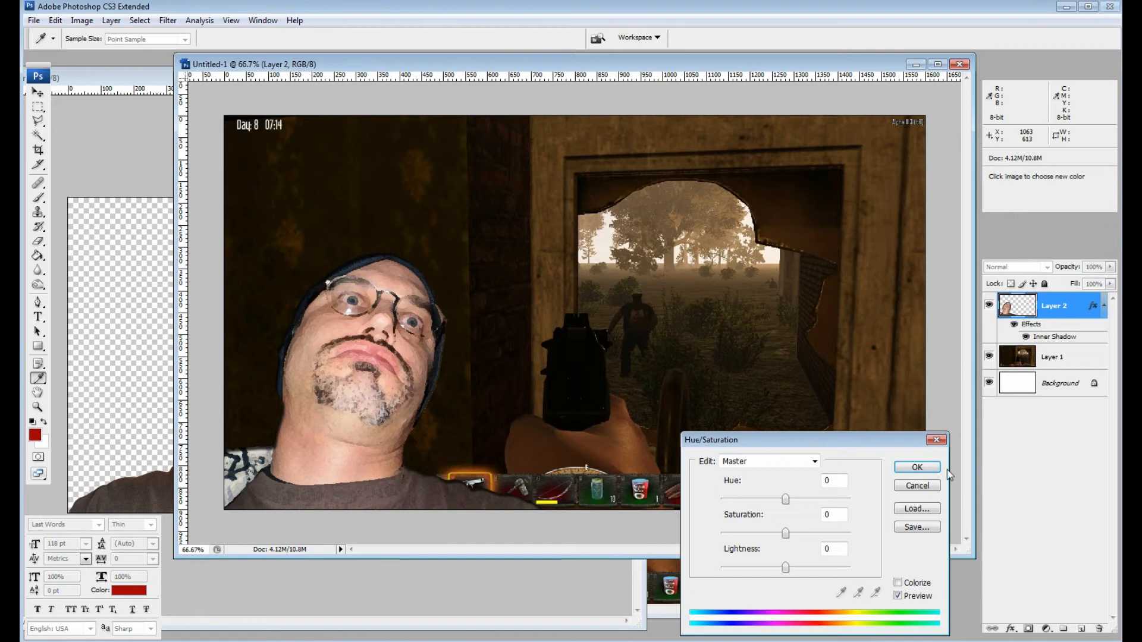
pyautogui.moveTo(785, 499); pyautogui.dragTo(836, 511)
pyautogui.click(928, 463)
pyautogui.press('v')
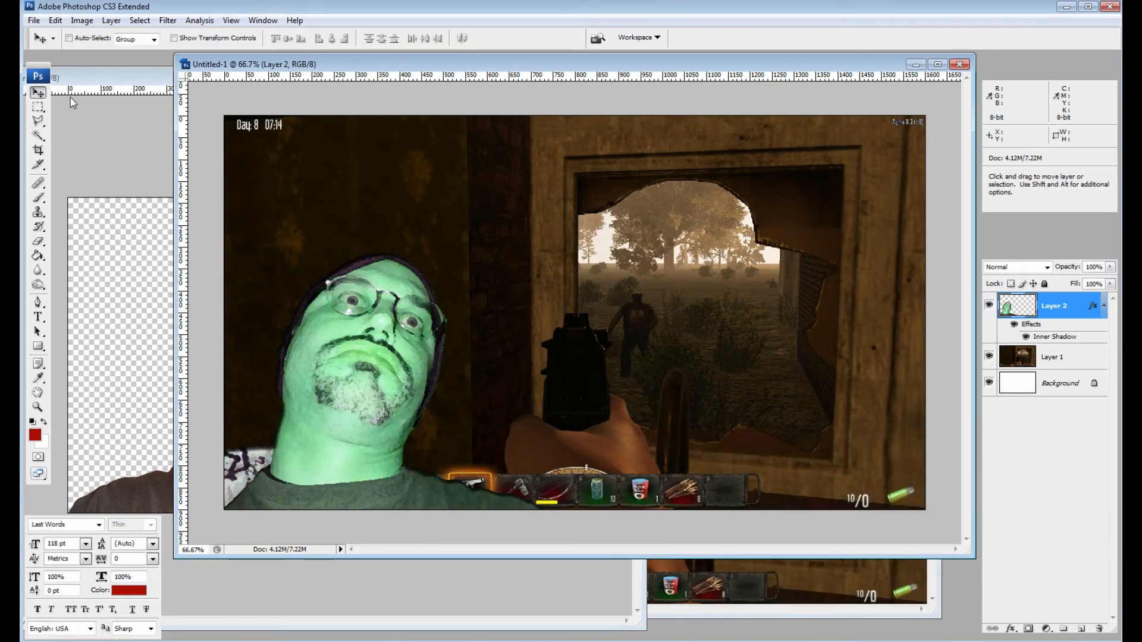
pyautogui.moveTo(372, 339); pyautogui.dragTo(345, 380)
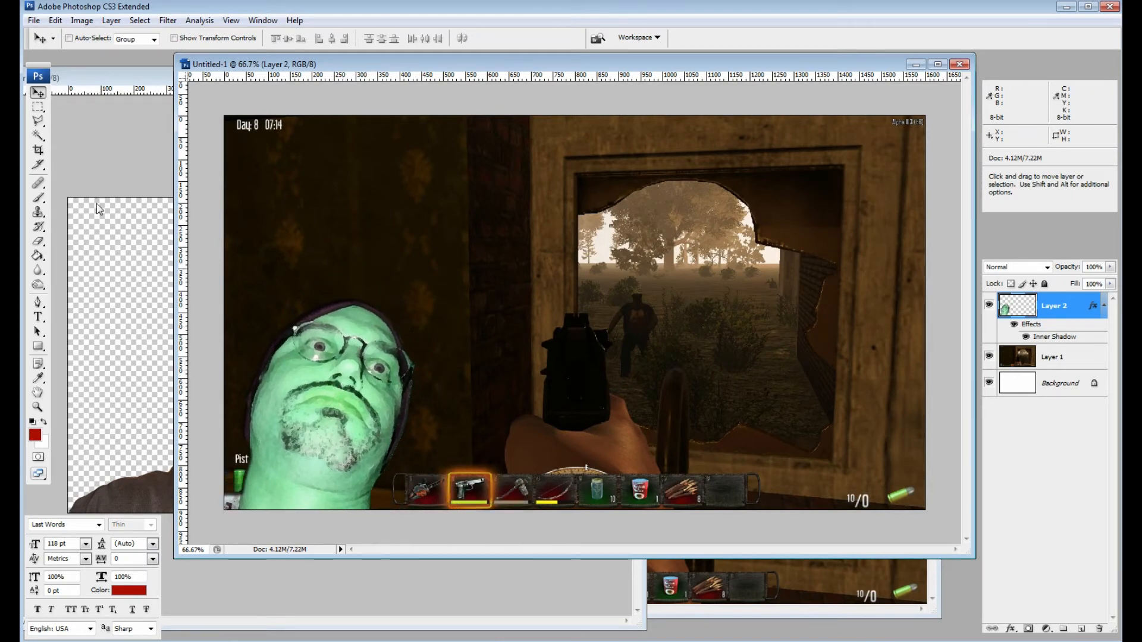
# Add the title text "7 Days to Die" in red across the upper part of the image.
pyautogui.click(38, 107)
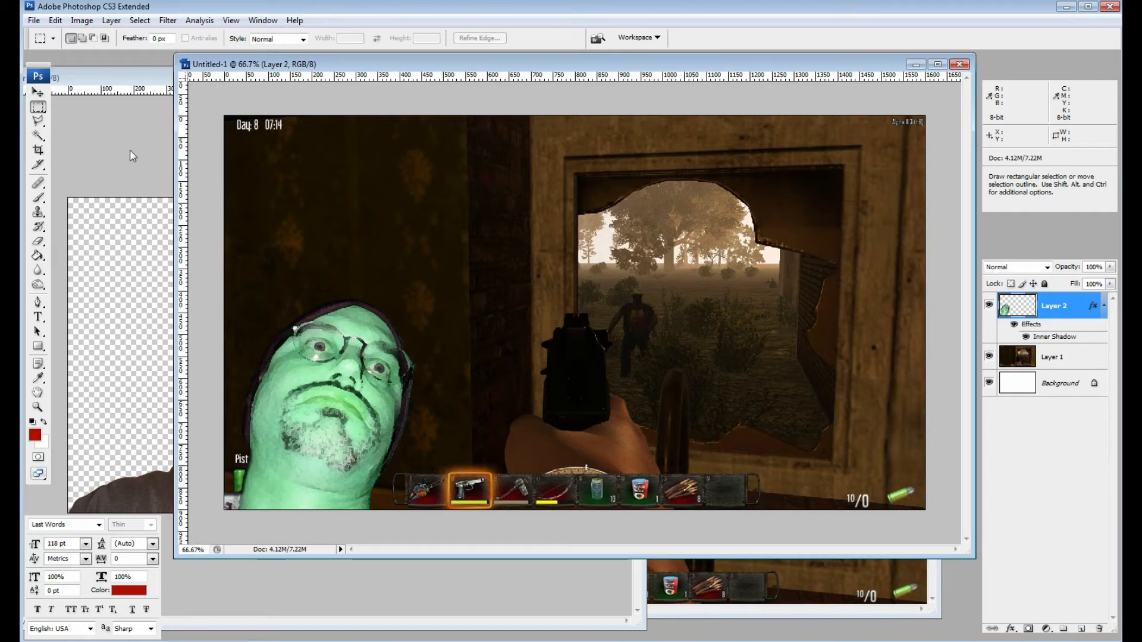
pyautogui.click(38, 317)
pyautogui.click(274, 158)
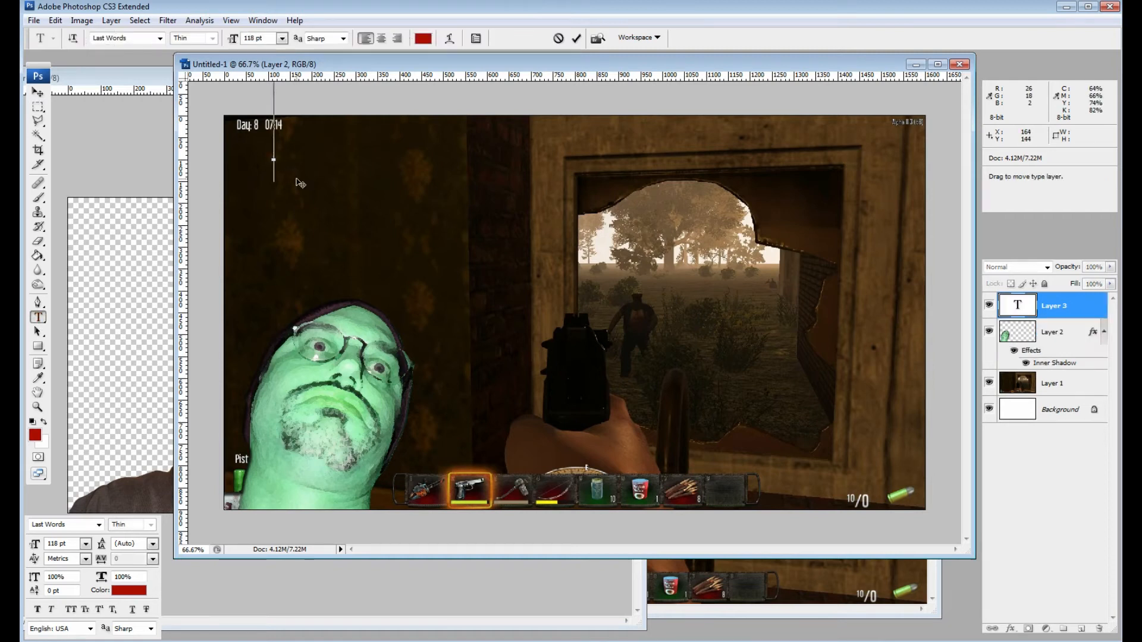
pyautogui.write('7 D')
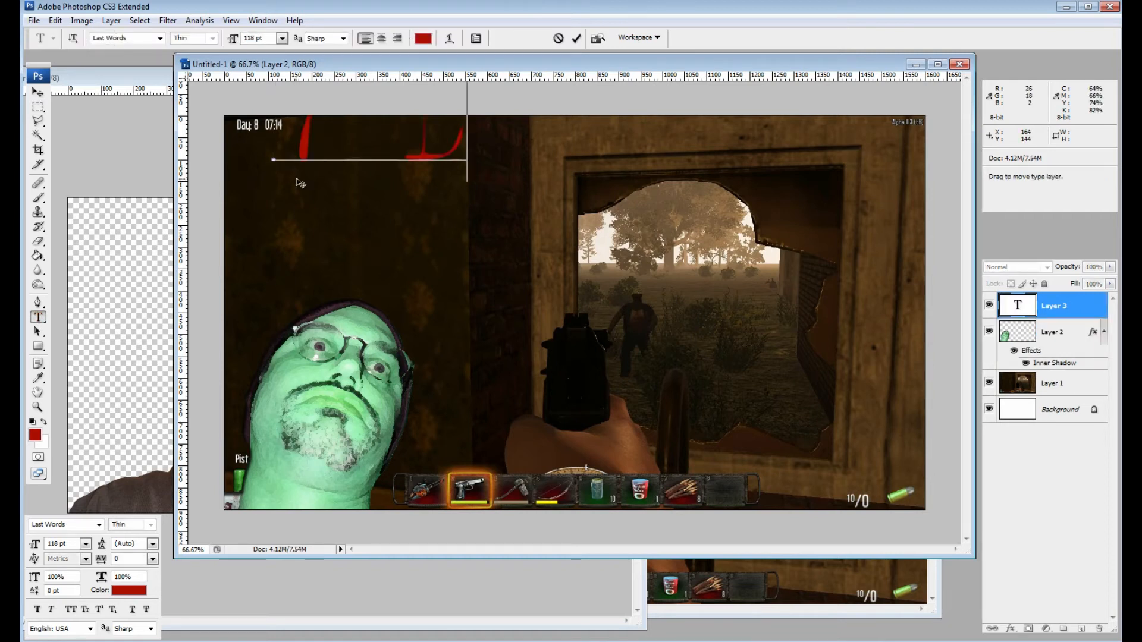
pyautogui.write('ays to')
pyautogui.write(' D')
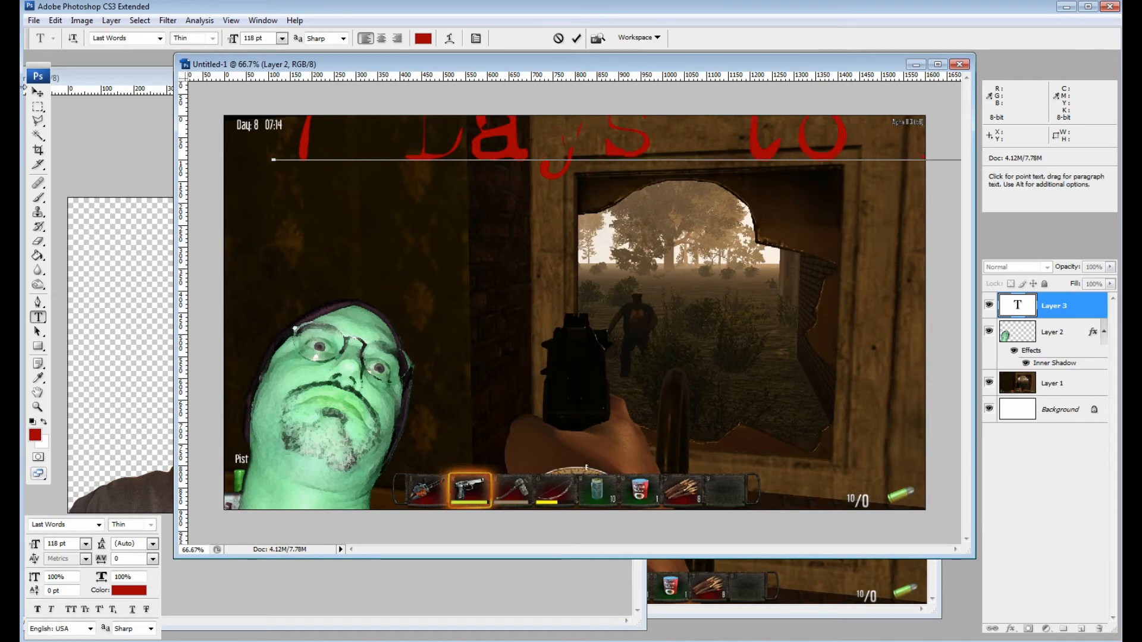
pyautogui.click(37, 92)
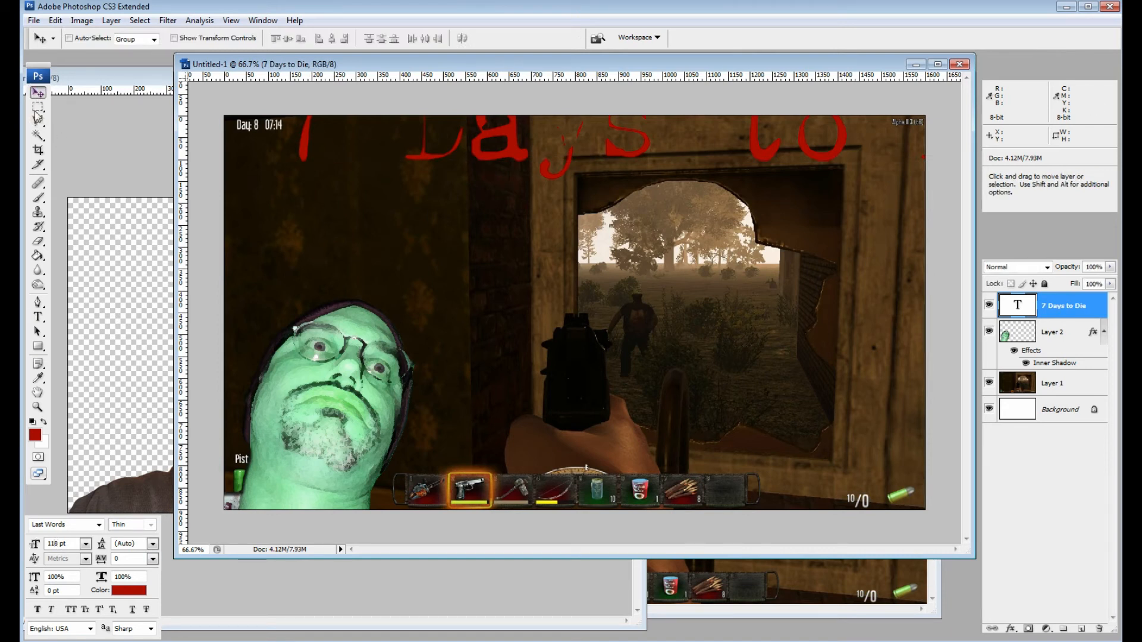
# Set the title's font size to 85 pt and move it down so the whole text fits inside the image.
pyautogui.click(41, 313)
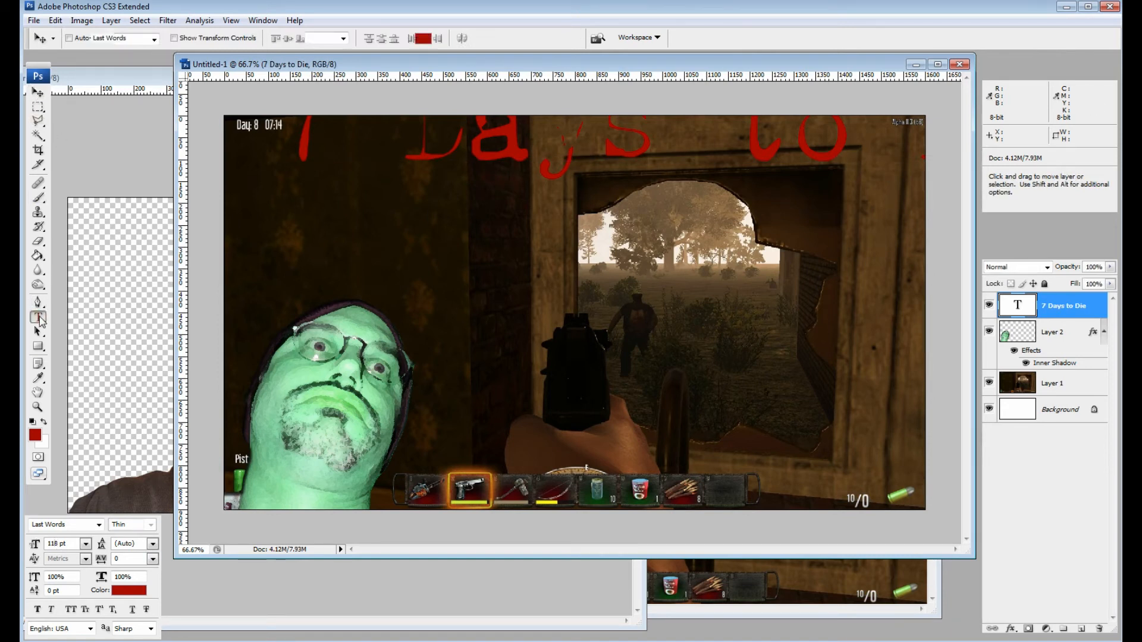
pyautogui.click(36, 94)
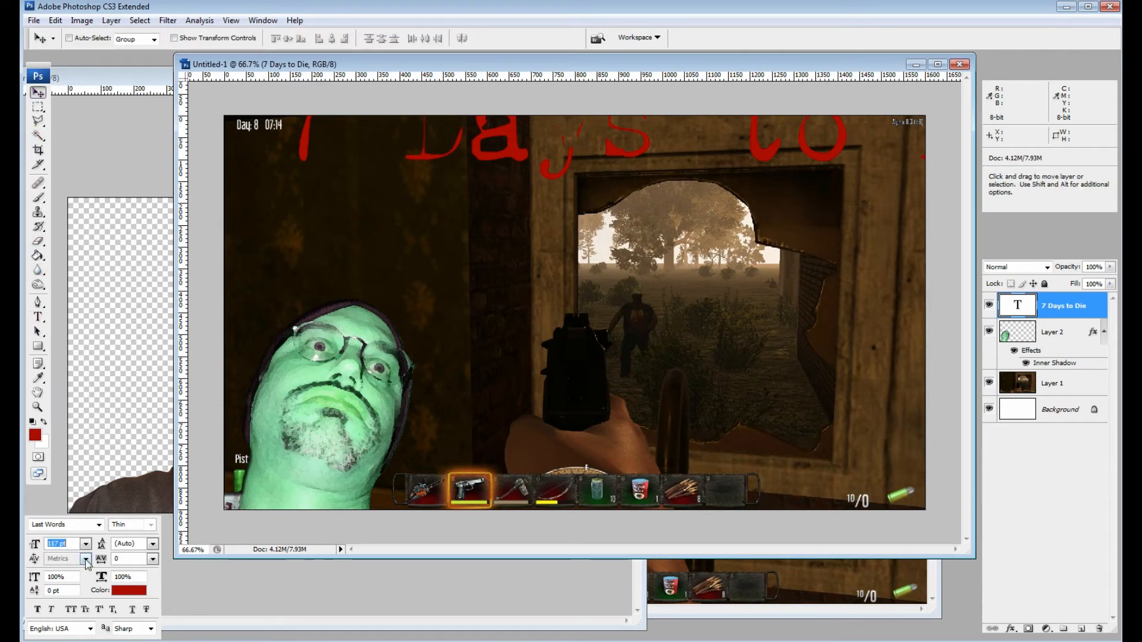
pyautogui.write('85')
pyautogui.press('Return')
pyautogui.moveTo(571, 166); pyautogui.dragTo(546, 204)
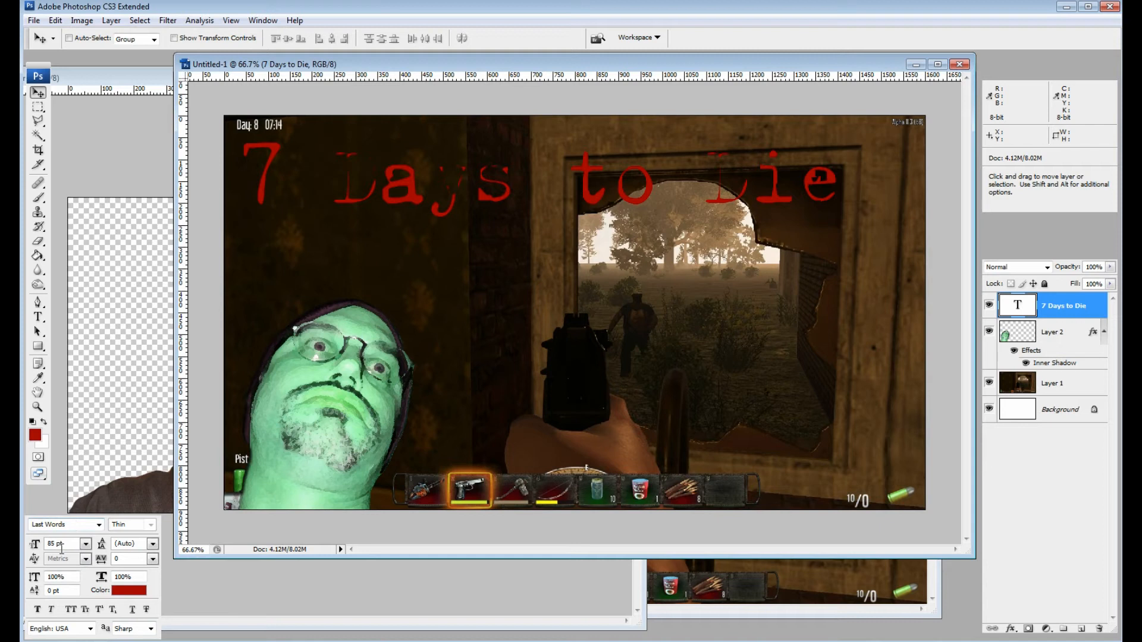
# Browse through the fonts, change the title's font to LaffRiotNF and nudge the title slightly right and up.
pyautogui.click(71, 530)
pyautogui.click(74, 526)
pyautogui.press('Up')
pyautogui.press('Up')
pyautogui.press('Up')
pyautogui.press('Up')
pyautogui.press('Up')
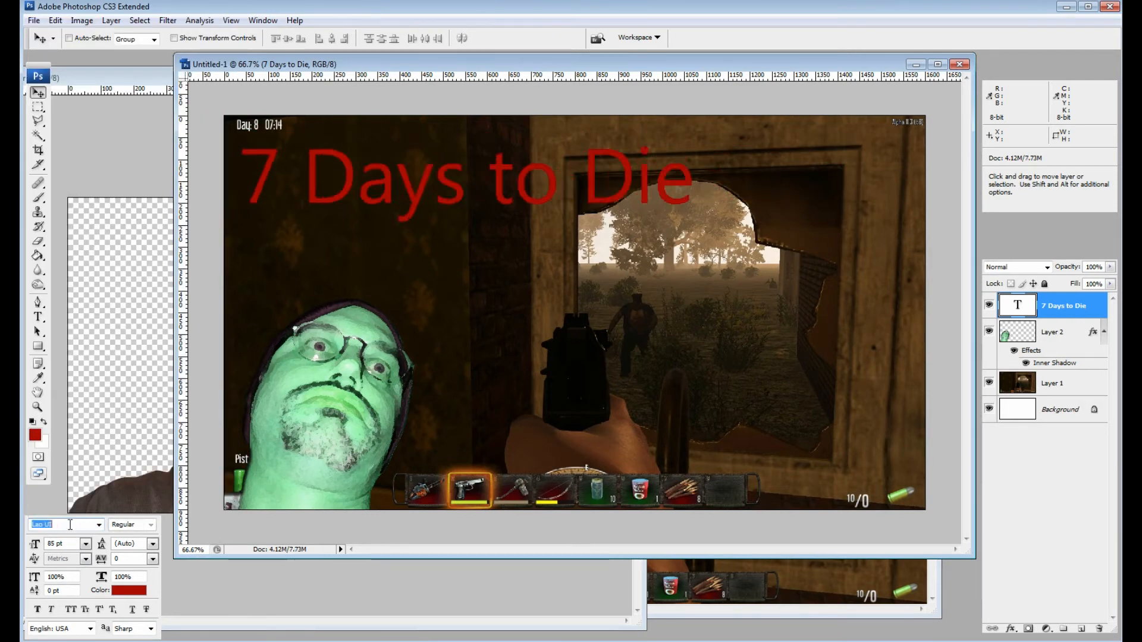
pyautogui.press('Up')
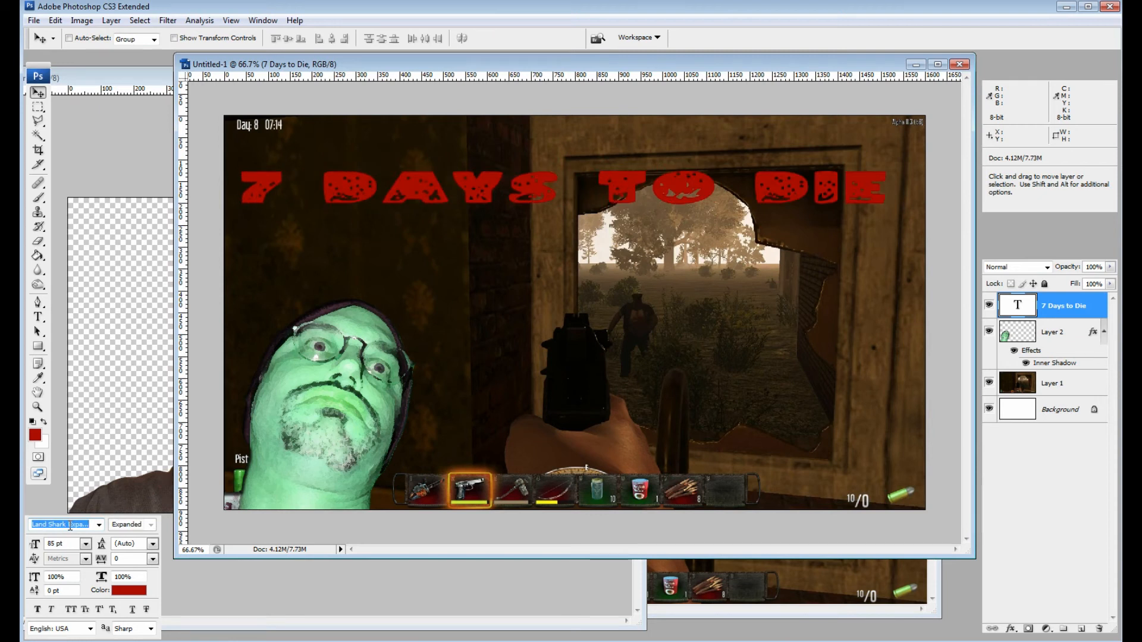
pyautogui.press('Up')
pyautogui.press('Up')
pyautogui.press('Up')
pyautogui.press('Up')
pyautogui.press('Up')
pyautogui.press('Up')
pyautogui.press('Up')
pyautogui.press('Up')
pyautogui.press('Up')
pyautogui.press('Up')
pyautogui.press('Up')
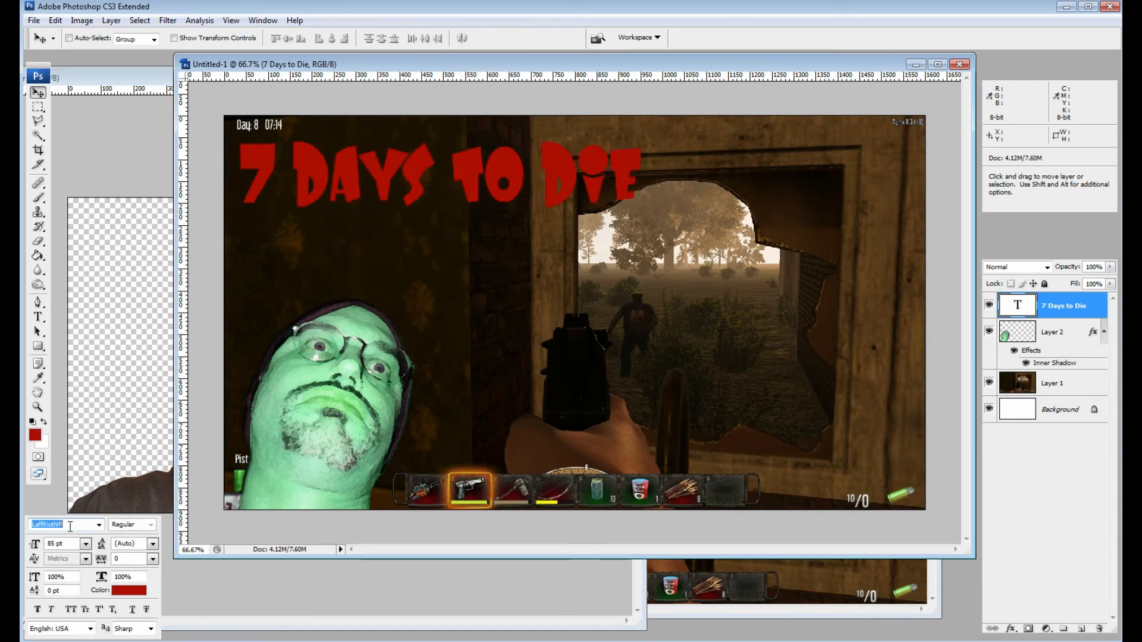
pyautogui.moveTo(461, 96); pyautogui.dragTo(475, 92)
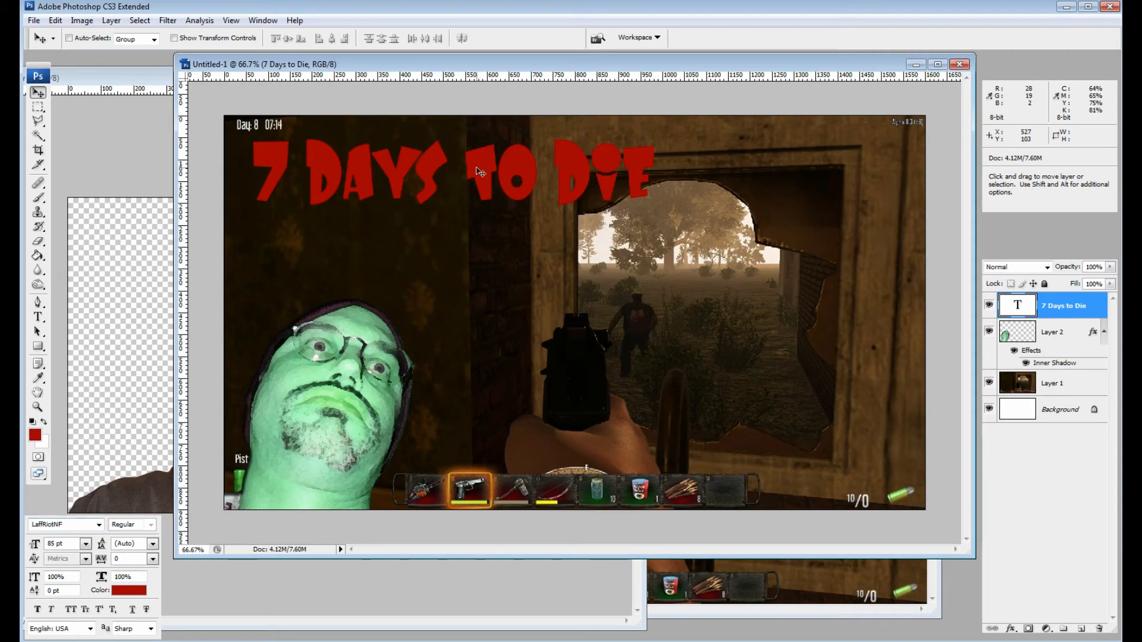
# Enable the Bevel and Emboss layer style with Texture on the title.
pyautogui.click(148, 25)
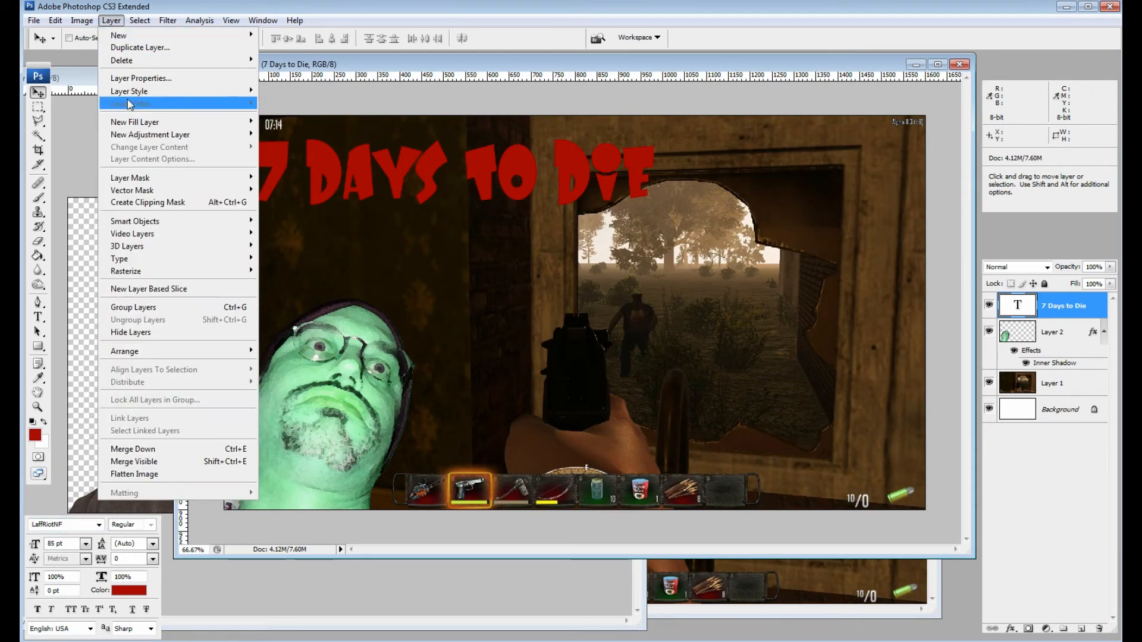
pyautogui.moveTo(147, 91)
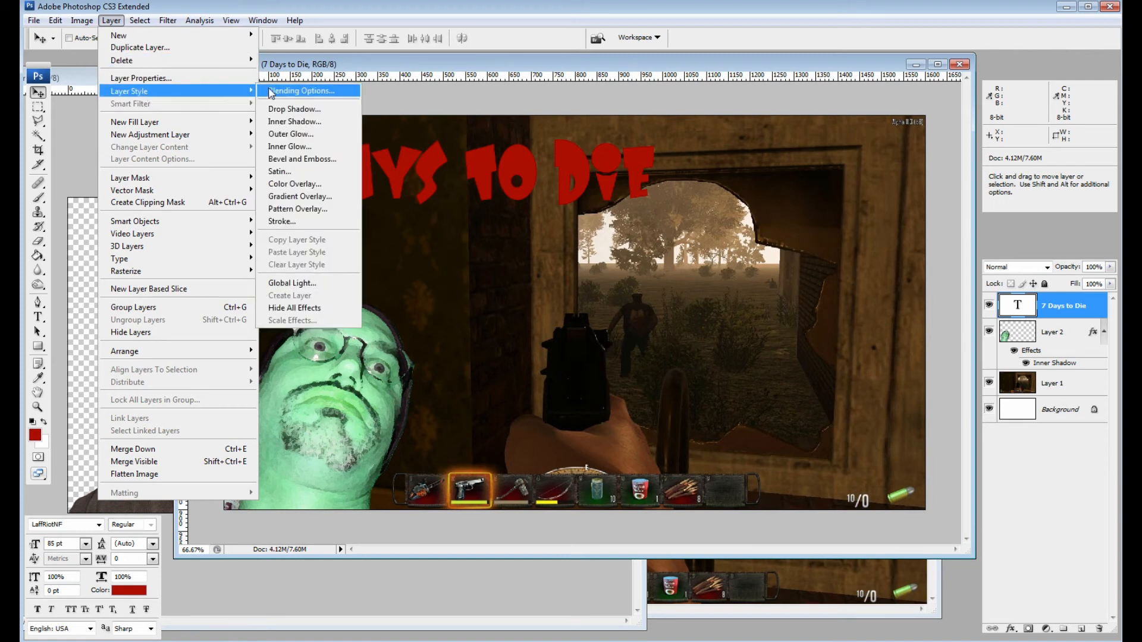
pyautogui.click(291, 92)
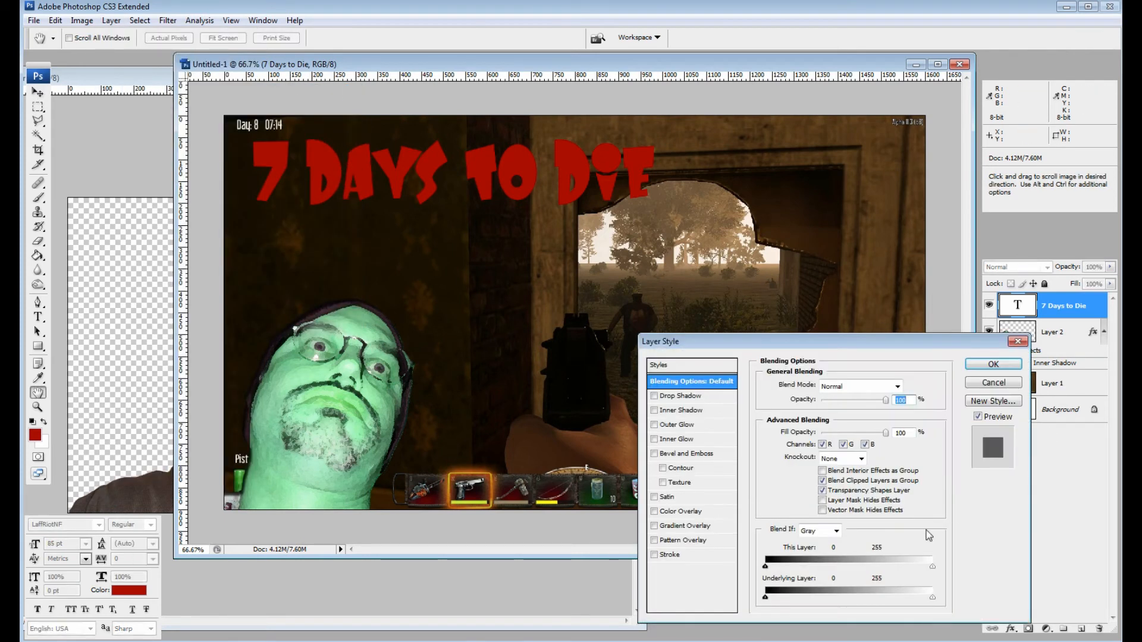
pyautogui.click(654, 454)
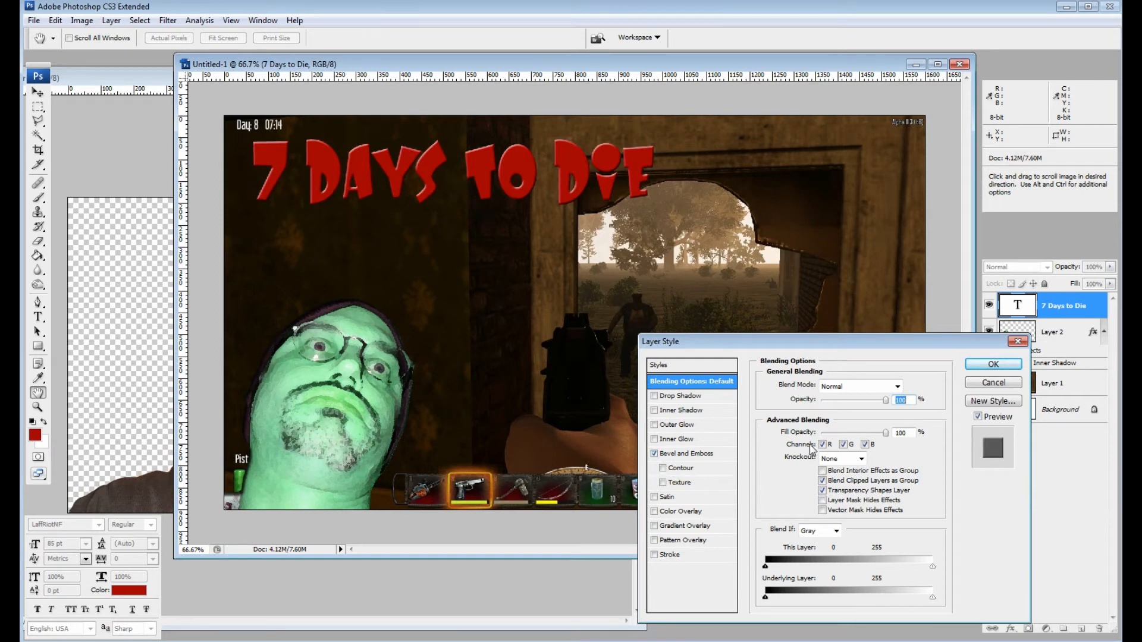
pyautogui.click(664, 484)
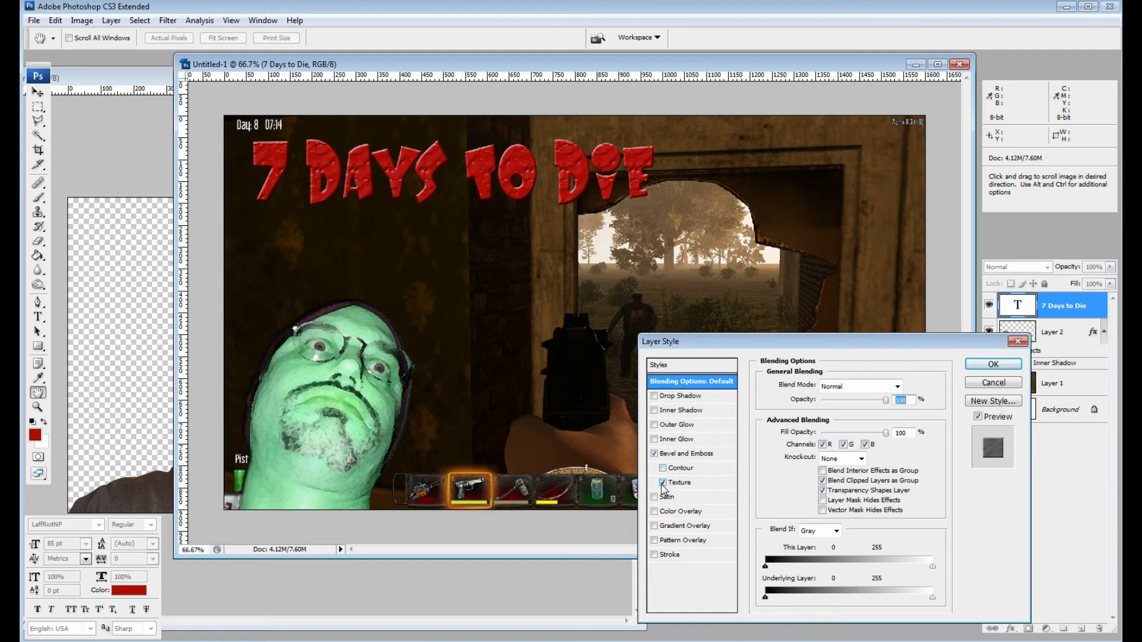
# Set the title's bevel technique to Chisel Hard with size 8 px, soften 0 px, lighting angle 180° and altitude 26°.
pyautogui.click(690, 455)
pyautogui.moveTo(821, 447); pyautogui.dragTo(822, 449)
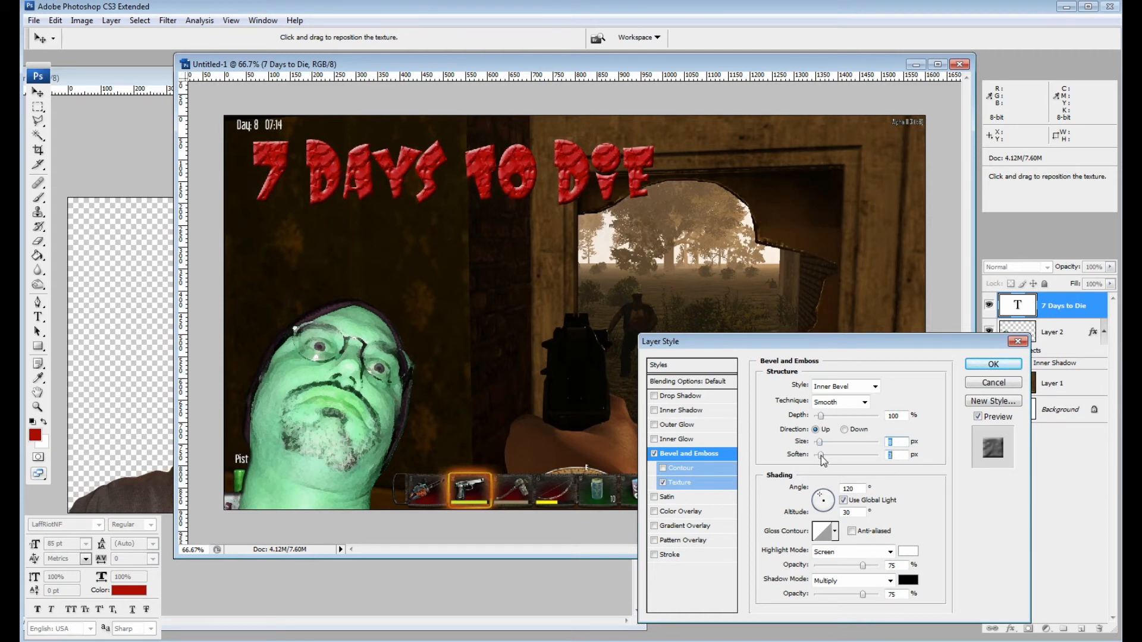
pyautogui.moveTo(824, 456); pyautogui.dragTo(809, 460)
pyautogui.click(843, 404)
pyautogui.click(841, 431)
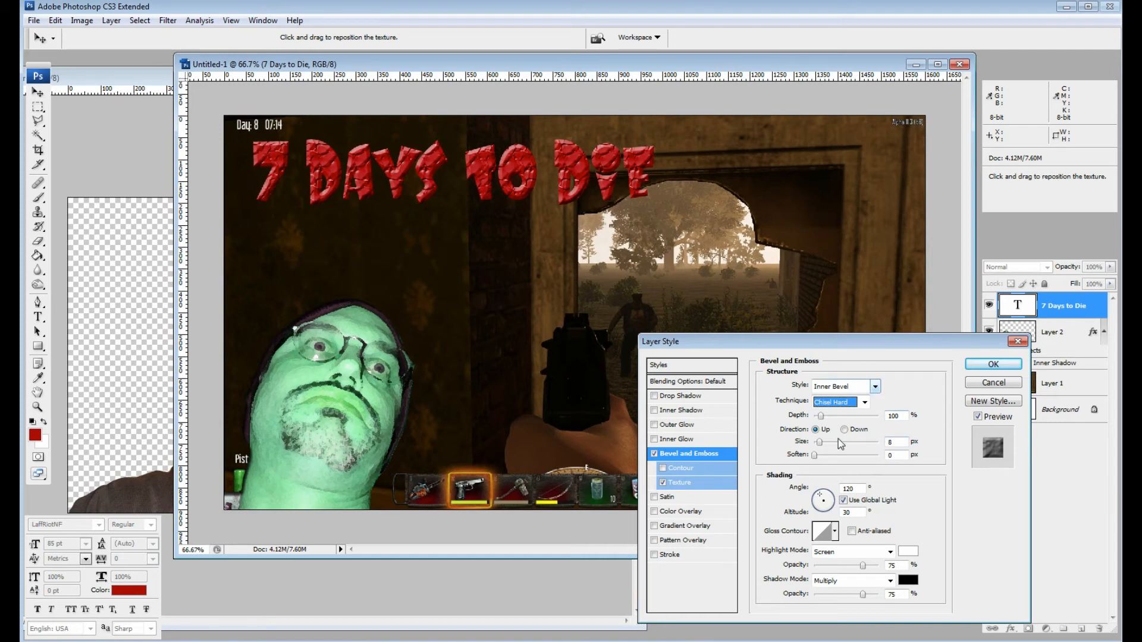
pyautogui.moveTo(822, 500); pyautogui.dragTo(832, 508)
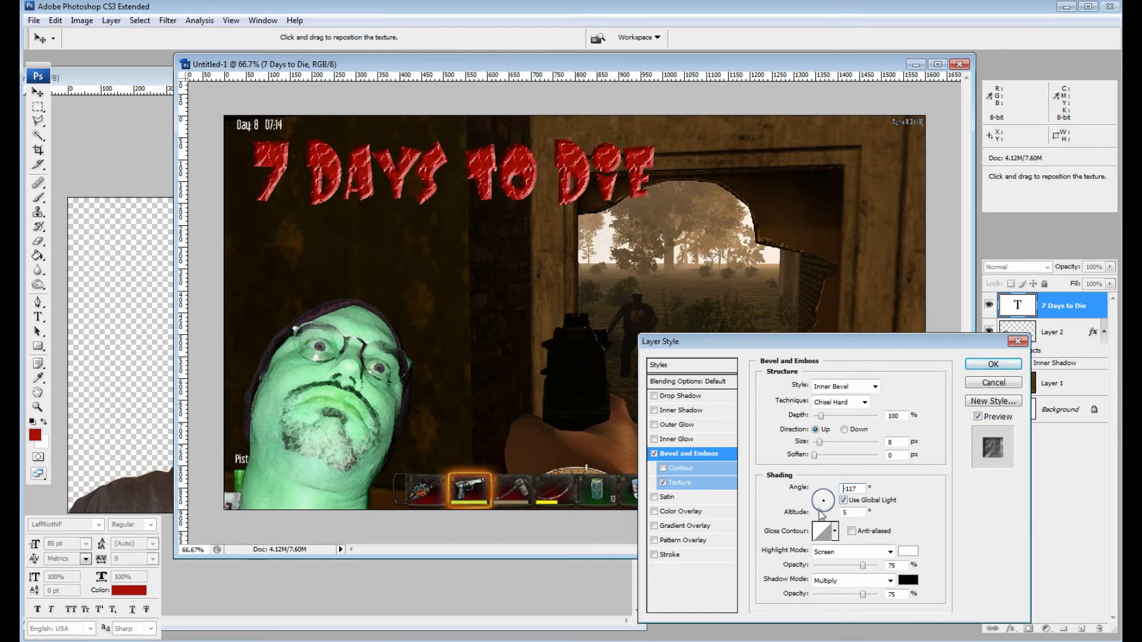
pyautogui.click(819, 504)
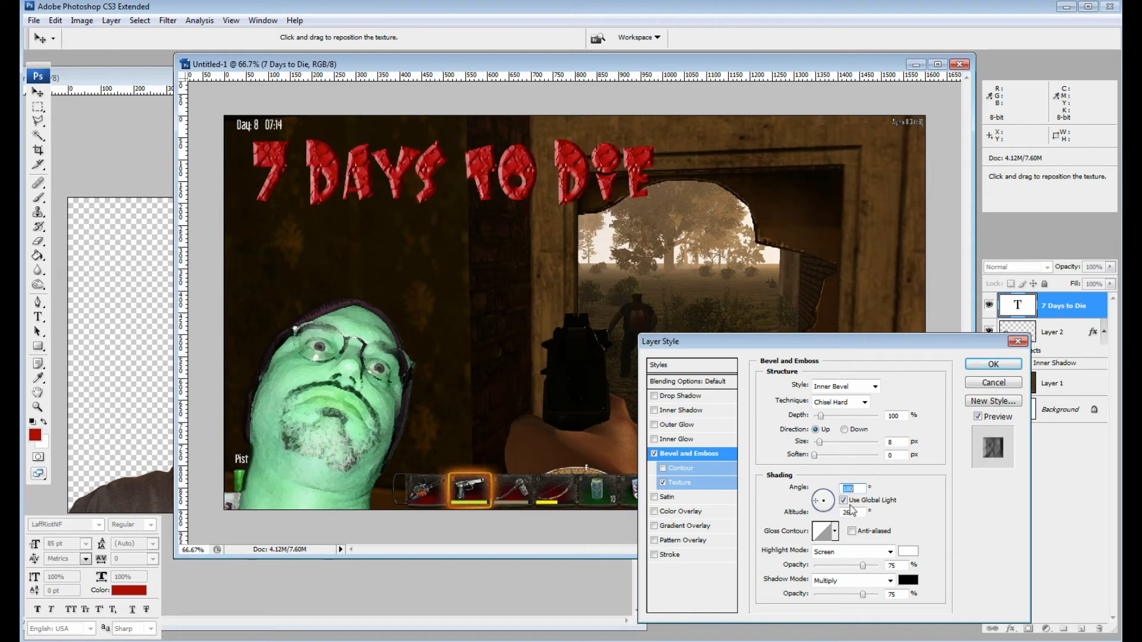
# Try out several gloss contours for the title's bevel and return to the linear one.
pyautogui.click(835, 531)
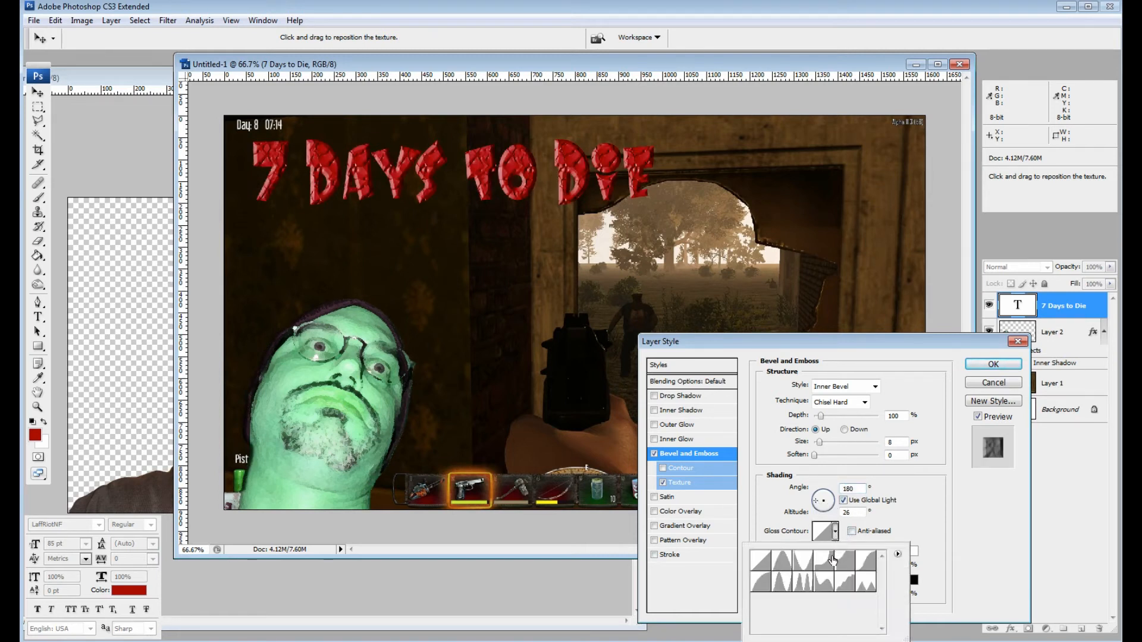
pyautogui.click(825, 560)
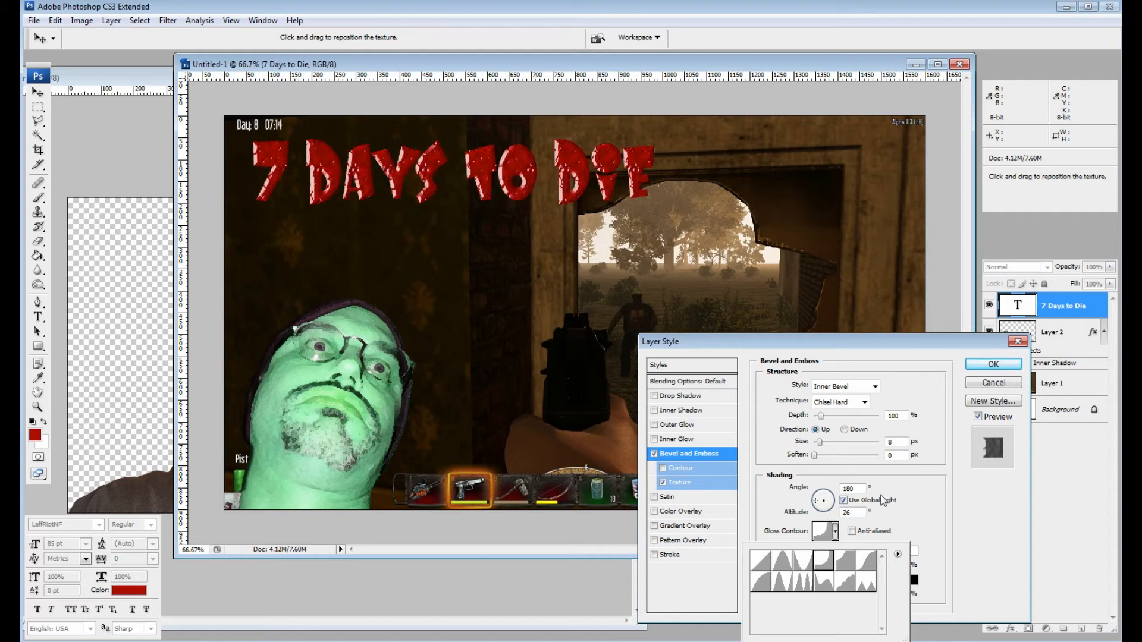
pyautogui.click(844, 561)
pyautogui.click(868, 566)
pyautogui.click(852, 591)
pyautogui.click(829, 590)
pyautogui.click(800, 591)
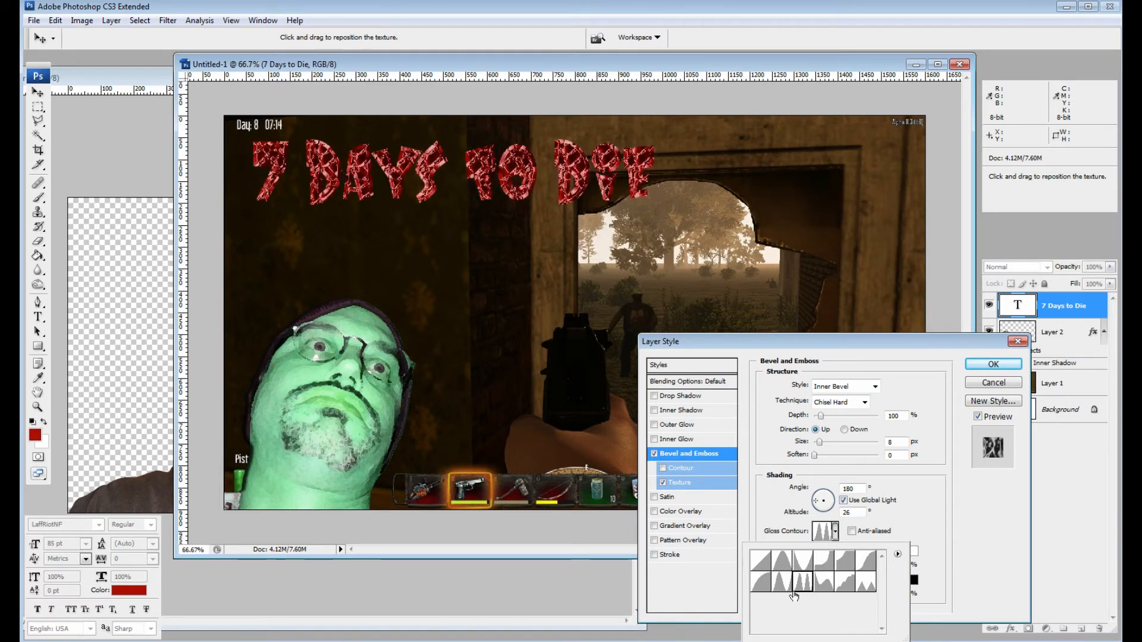
pyautogui.click(783, 586)
pyautogui.click(764, 584)
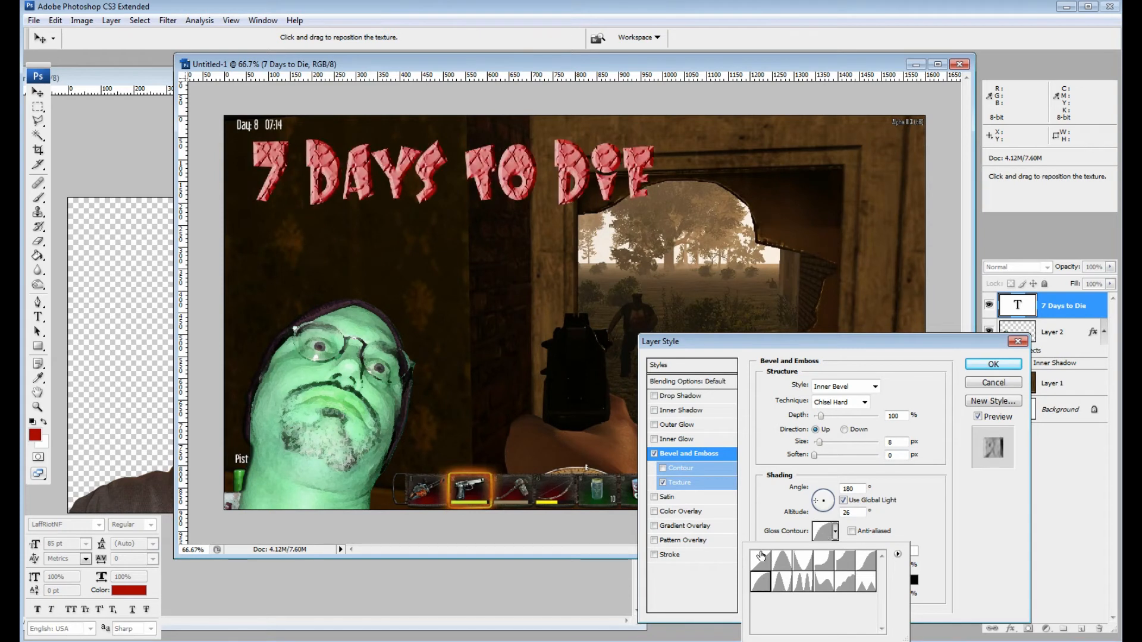
pyautogui.click(761, 560)
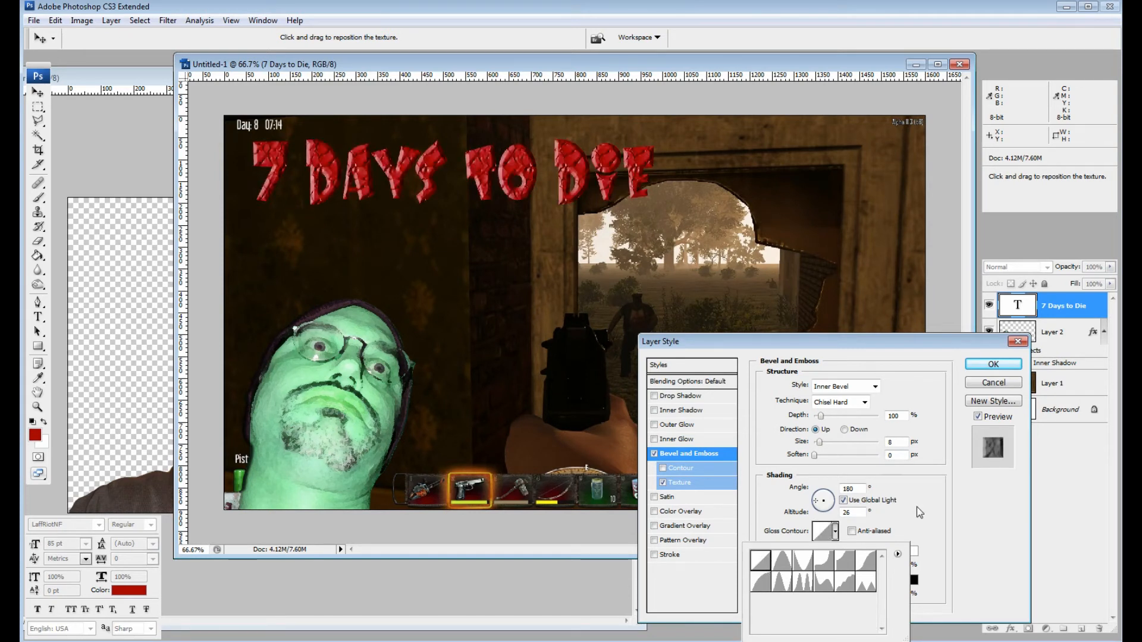
# Change the title's bevel texture to the last grey pattern in the second row and apply the layer style.
pyautogui.click(688, 484)
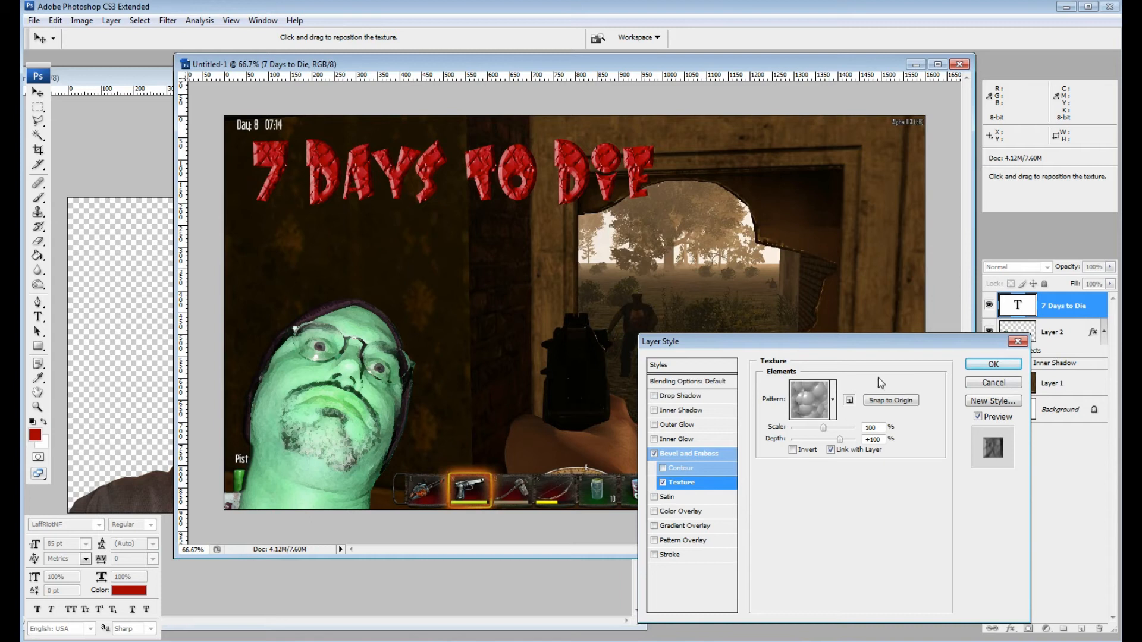
pyautogui.click(833, 400)
pyautogui.click(857, 441)
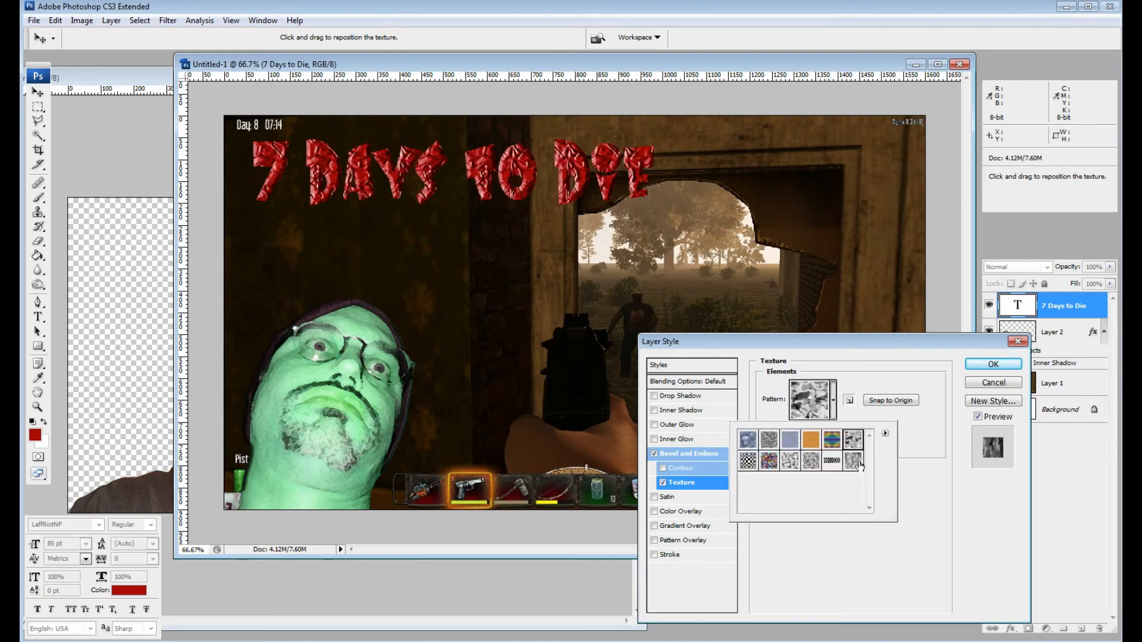
pyautogui.click(854, 461)
pyautogui.click(992, 364)
pyautogui.click(992, 364)
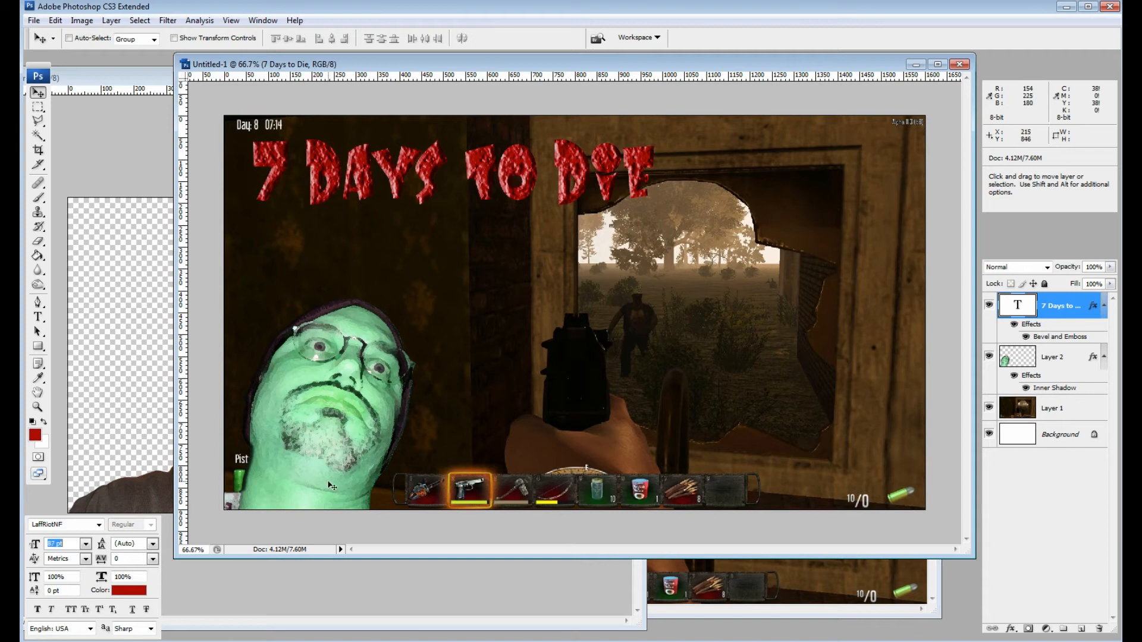
# Enlarge the title to 107 pt and shift it slightly left and down to sit inside the image.
pyautogui.write('107')
pyautogui.press('Return')
pyautogui.moveTo(662, 174); pyautogui.dragTo(651, 188)
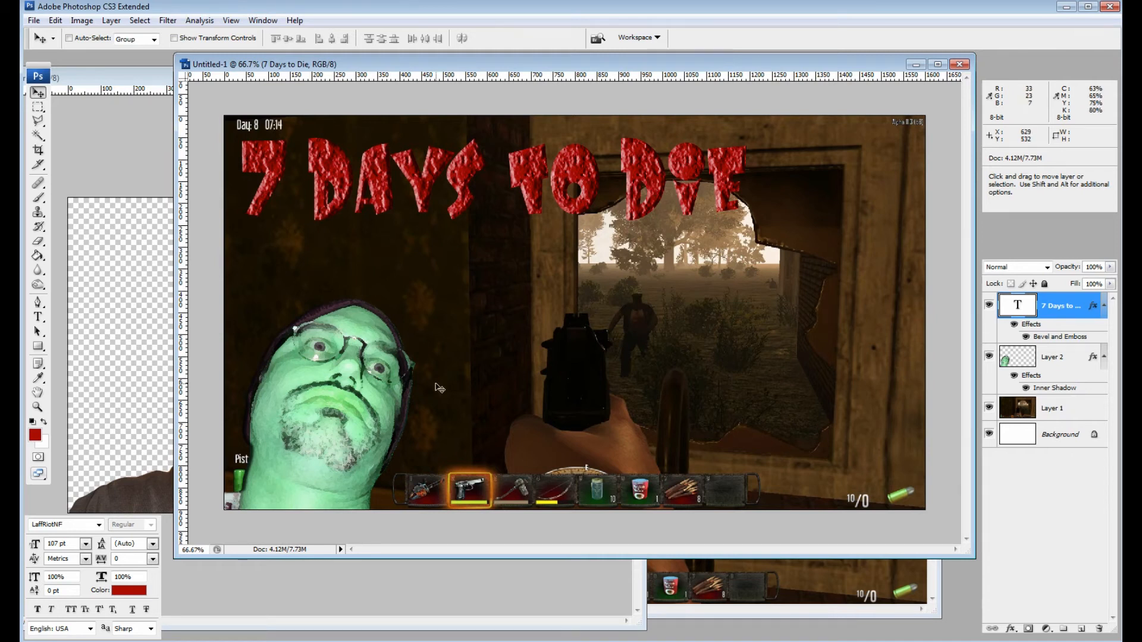
# Recolor the title text to bright green, hex 3cff00.
pyautogui.click(123, 591)
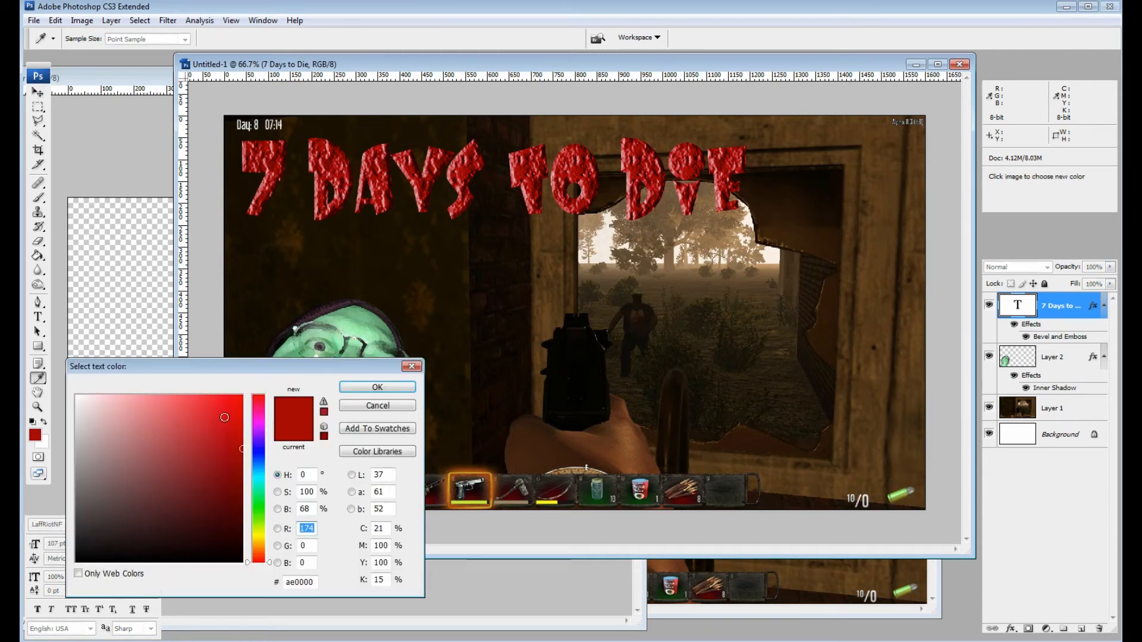
pyautogui.moveTo(222, 414); pyautogui.dragTo(245, 392)
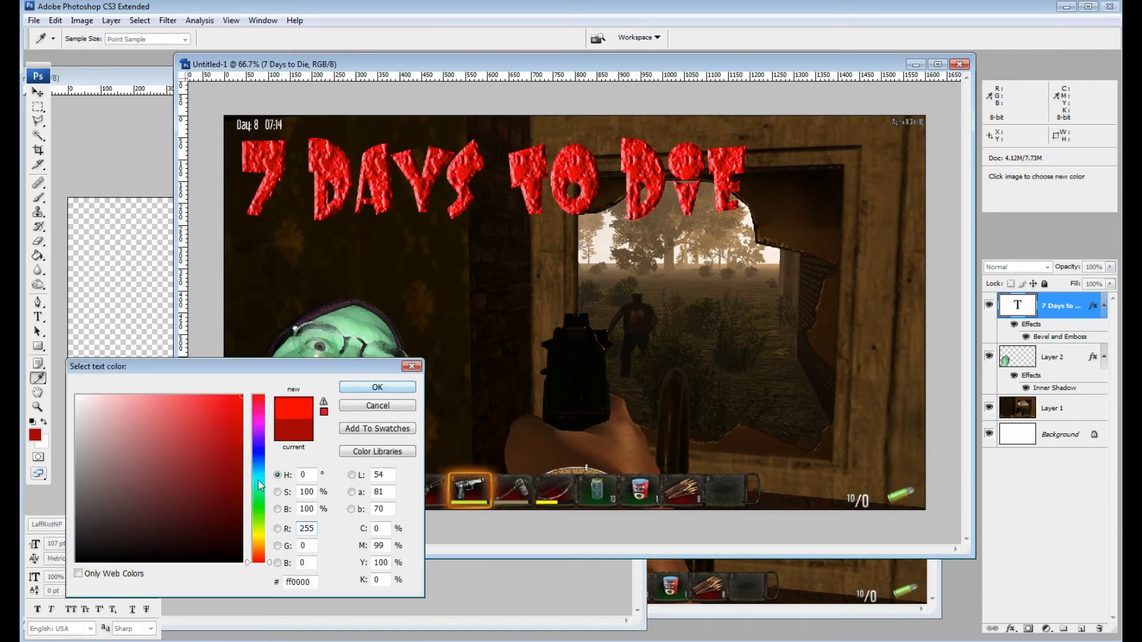
pyautogui.moveTo(254, 564); pyautogui.dragTo(255, 518)
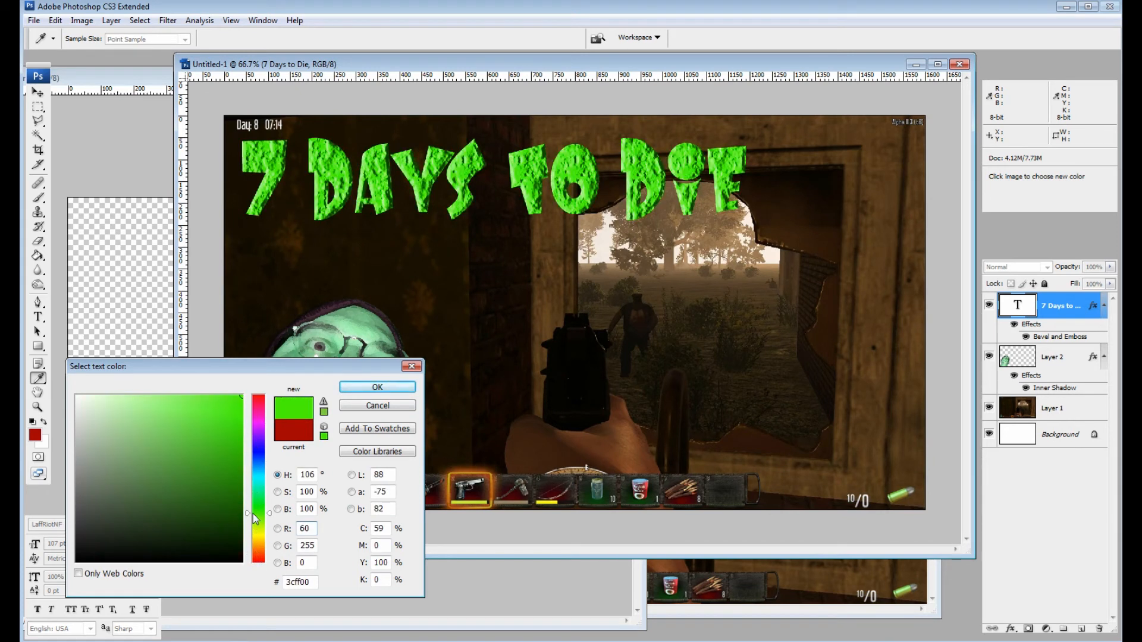
pyautogui.click(377, 387)
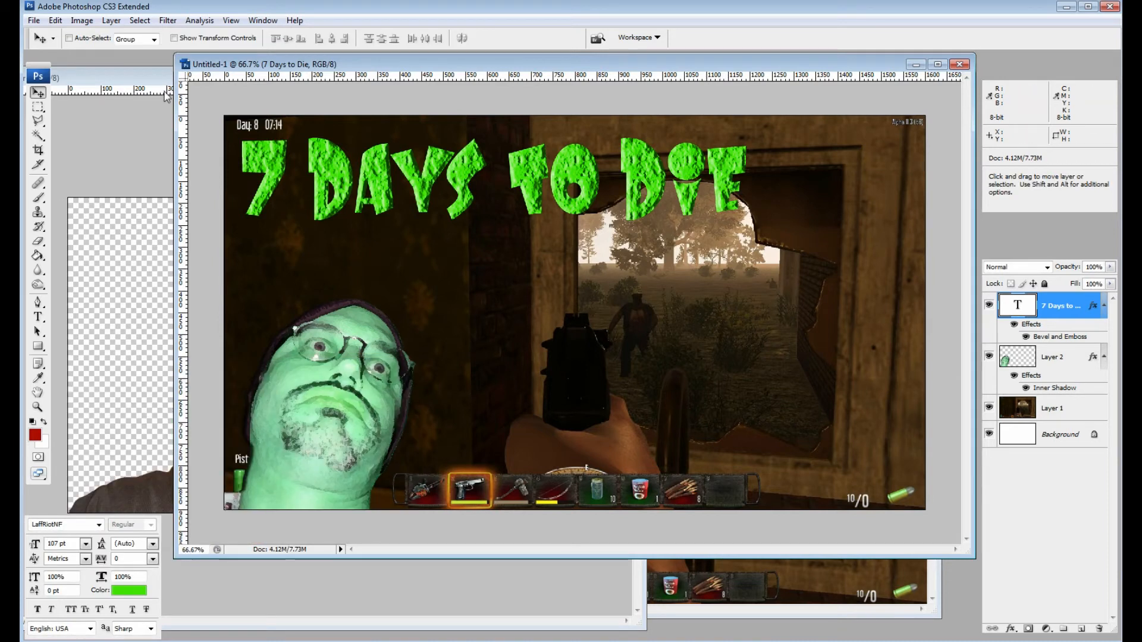
# Reduce the title's font size to 100 pt and nudge it slightly left and up.
pyautogui.doubleClick(65, 545)
pyautogui.write('100')
pyautogui.press('Return')
pyautogui.moveTo(562, 202); pyautogui.dragTo(556, 200)
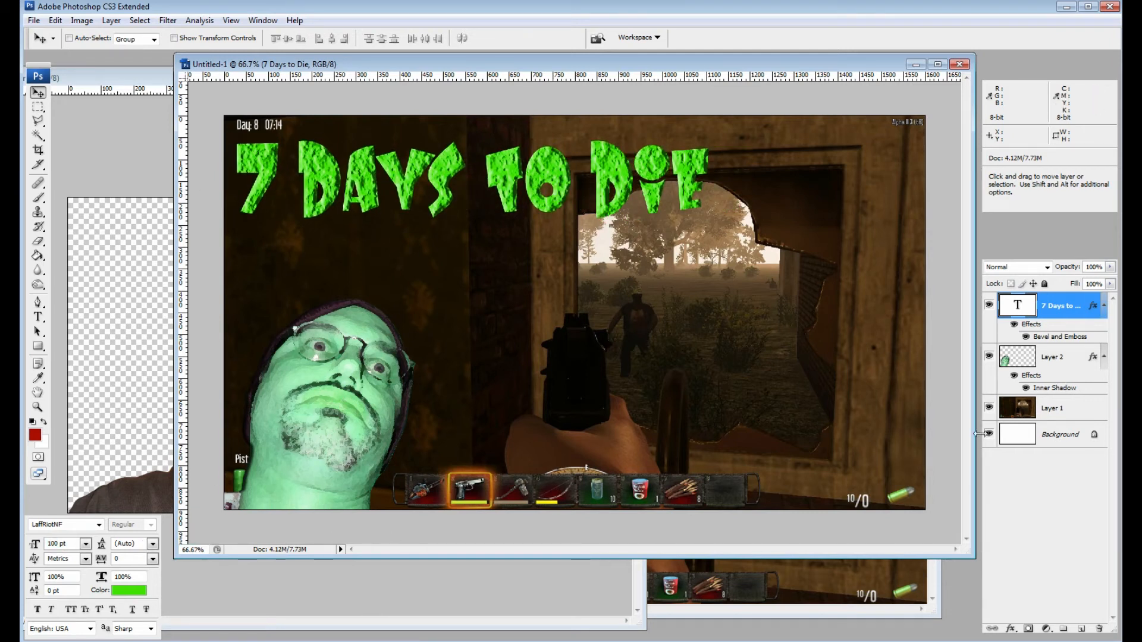
# Adjust the man's cutout on Layer 2 with Brightness/Contrast, using brightness -76 and contrast +100.
pyautogui.click(1067, 360)
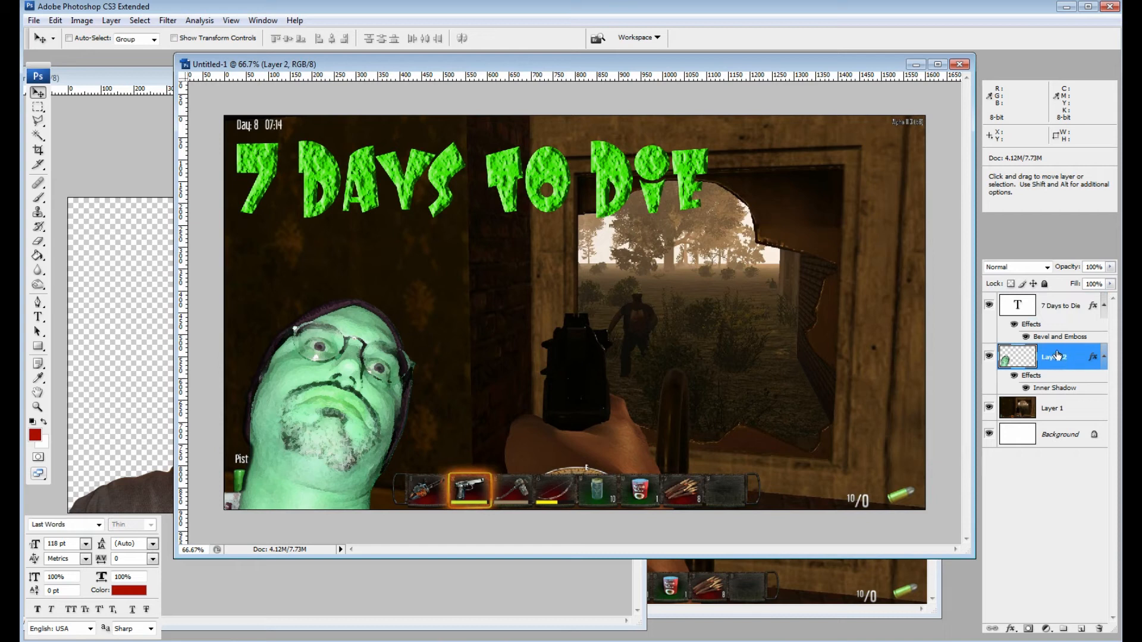
pyautogui.click(81, 21)
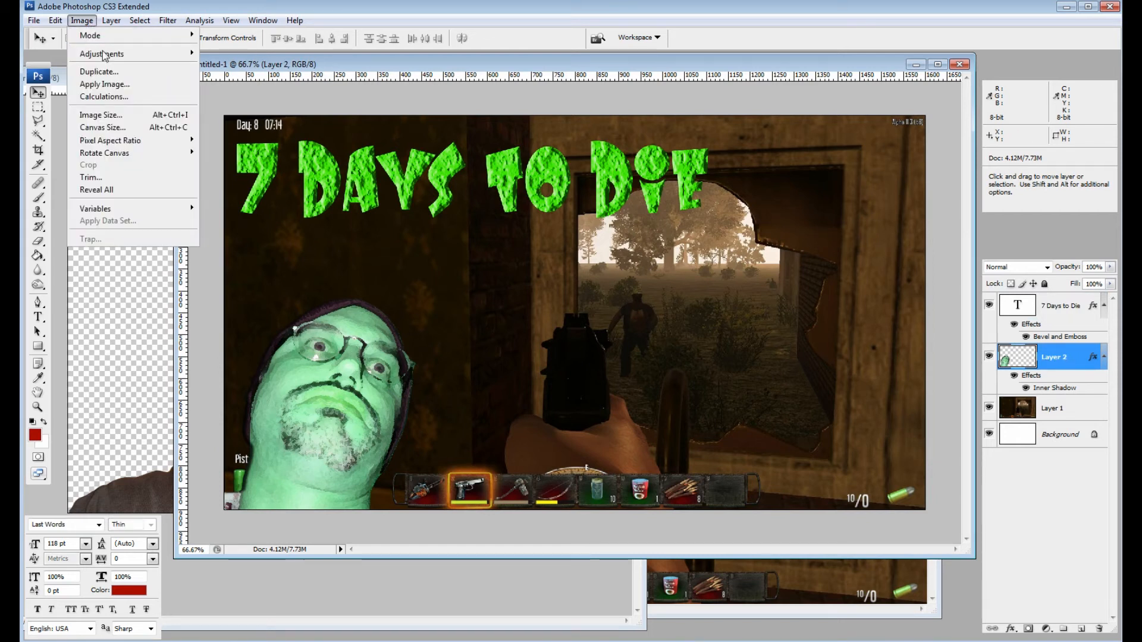
pyautogui.moveTo(104, 53)
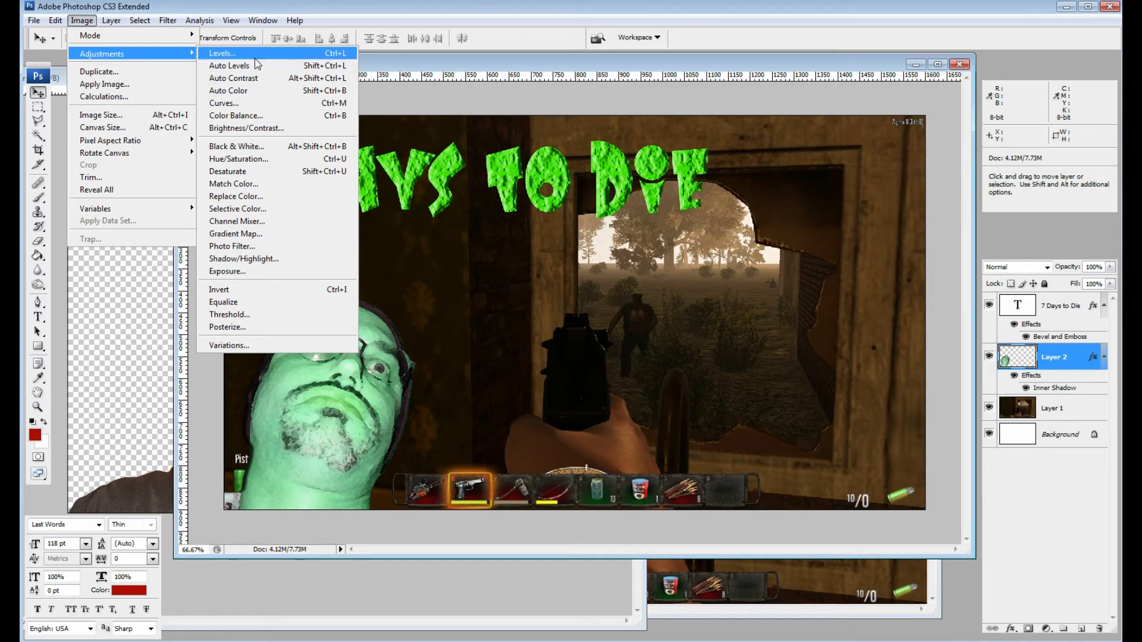
pyautogui.click(259, 128)
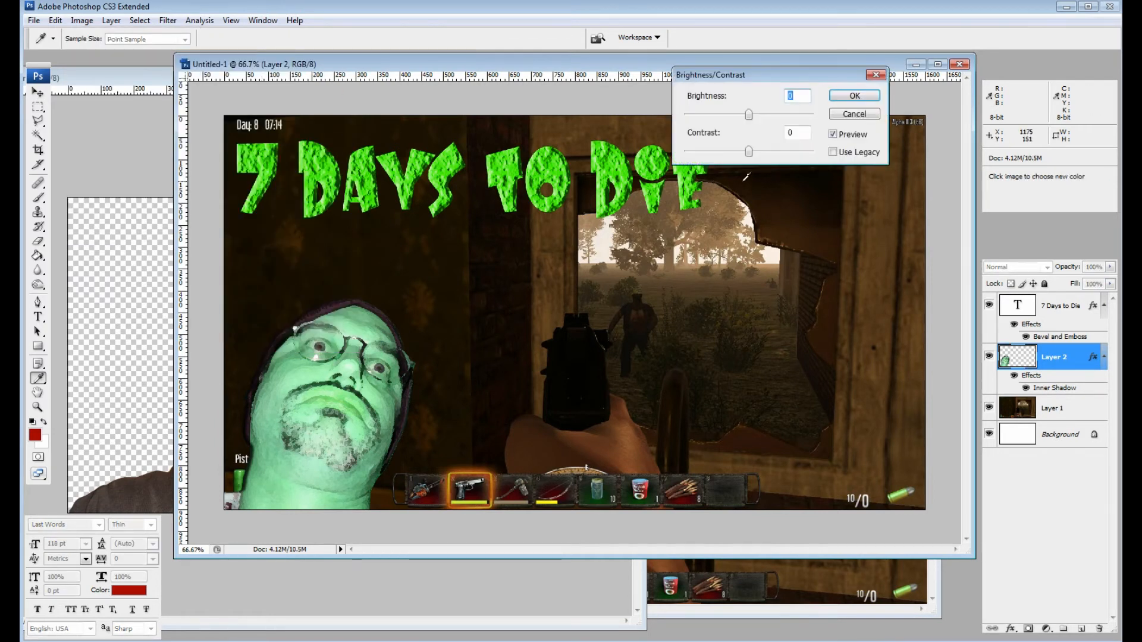
pyautogui.moveTo(748, 151); pyautogui.dragTo(814, 153)
pyautogui.moveTo(748, 114); pyautogui.dragTo(715, 116)
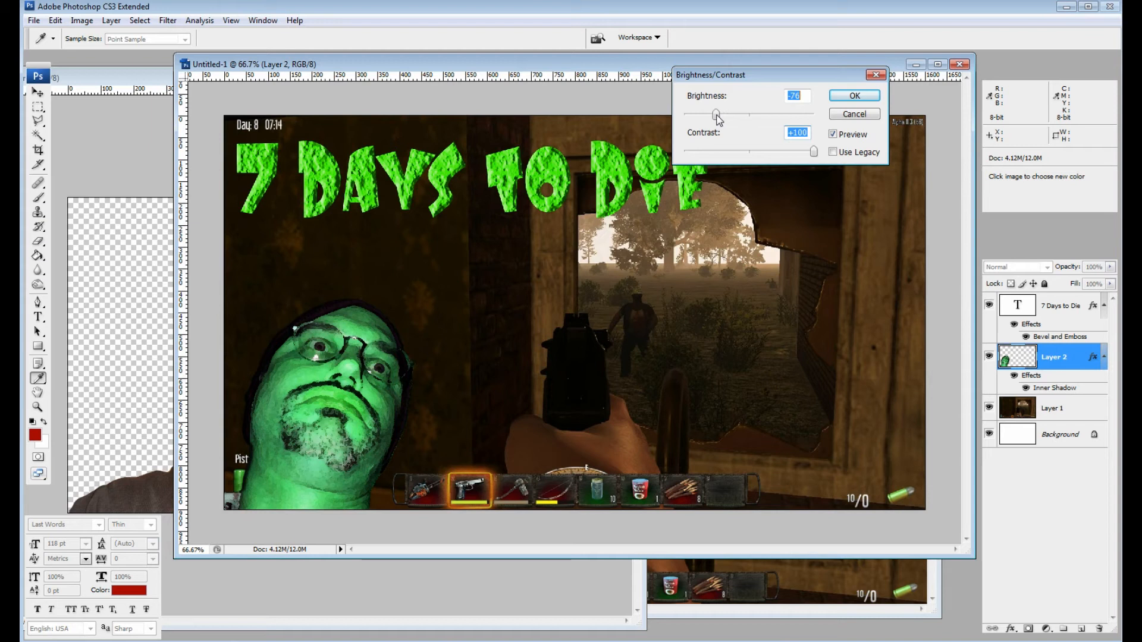
pyautogui.click(847, 94)
pyautogui.press('v')
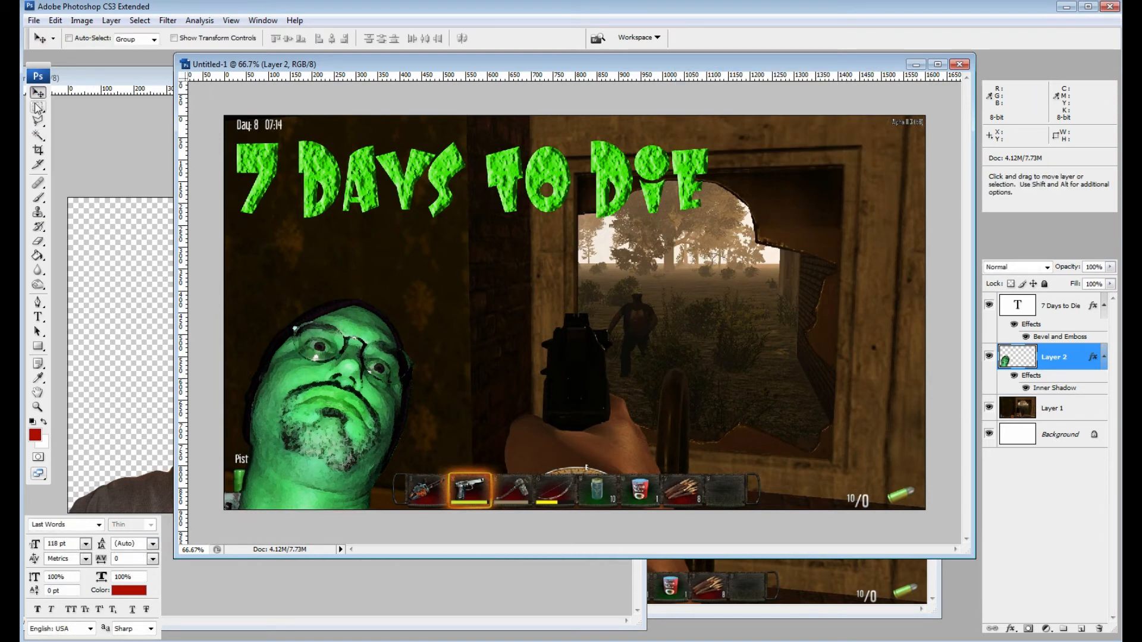
# Add the red text "Episiod" at 89 pt below the title and move it left so it fits inside the image.
pyautogui.click(38, 317)
pyautogui.click(655, 303)
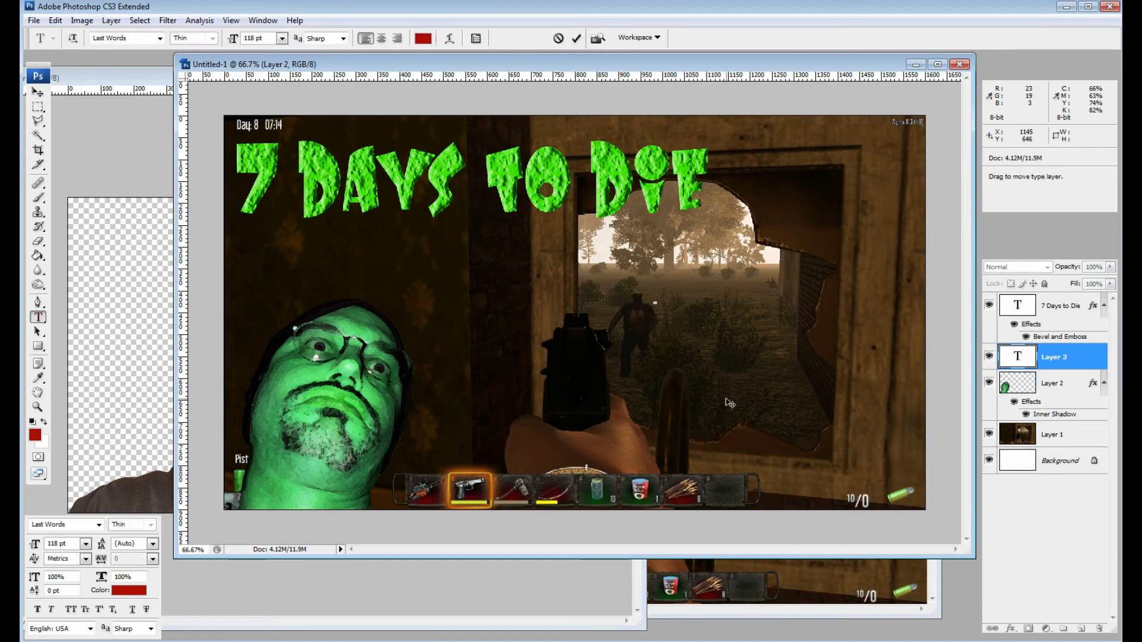
pyautogui.write('Episo')
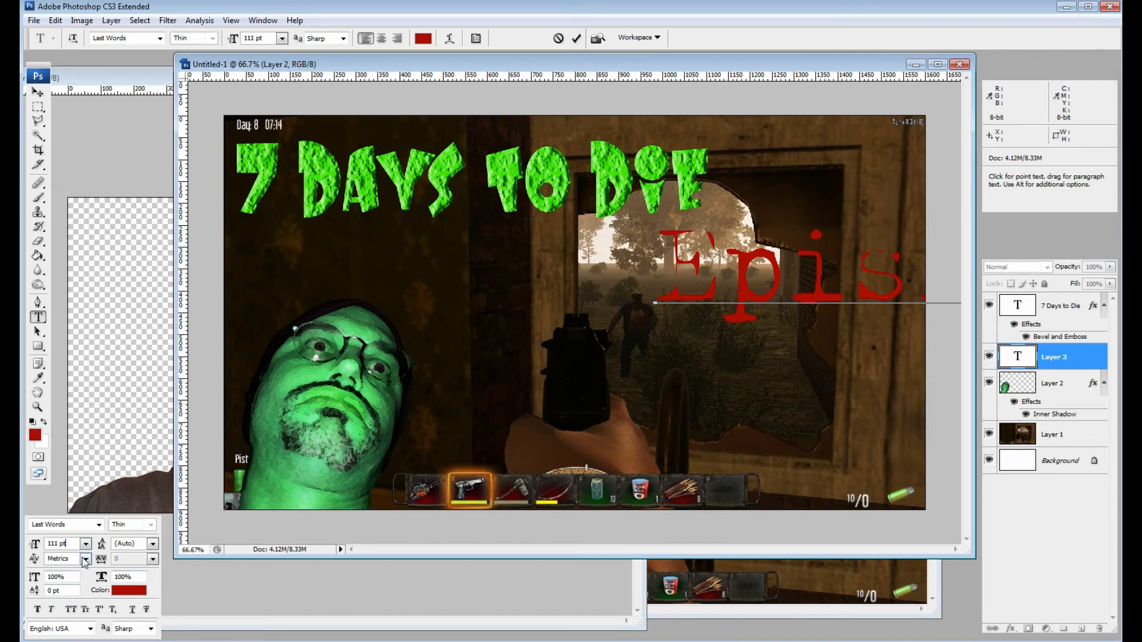
pyautogui.click(788, 293)
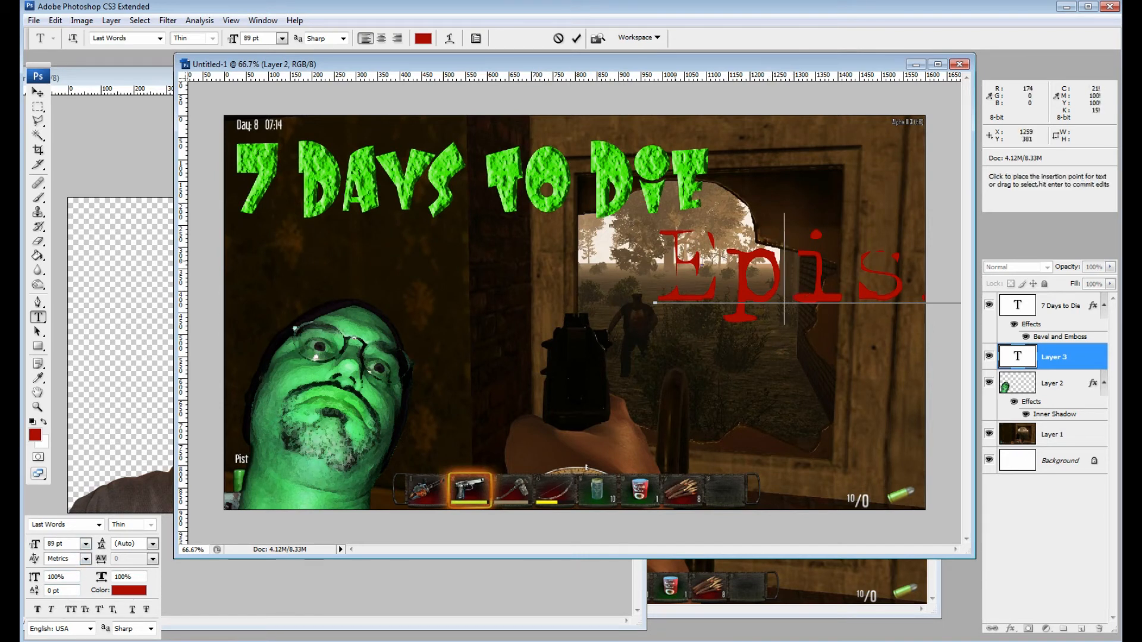
pyautogui.click(37, 94)
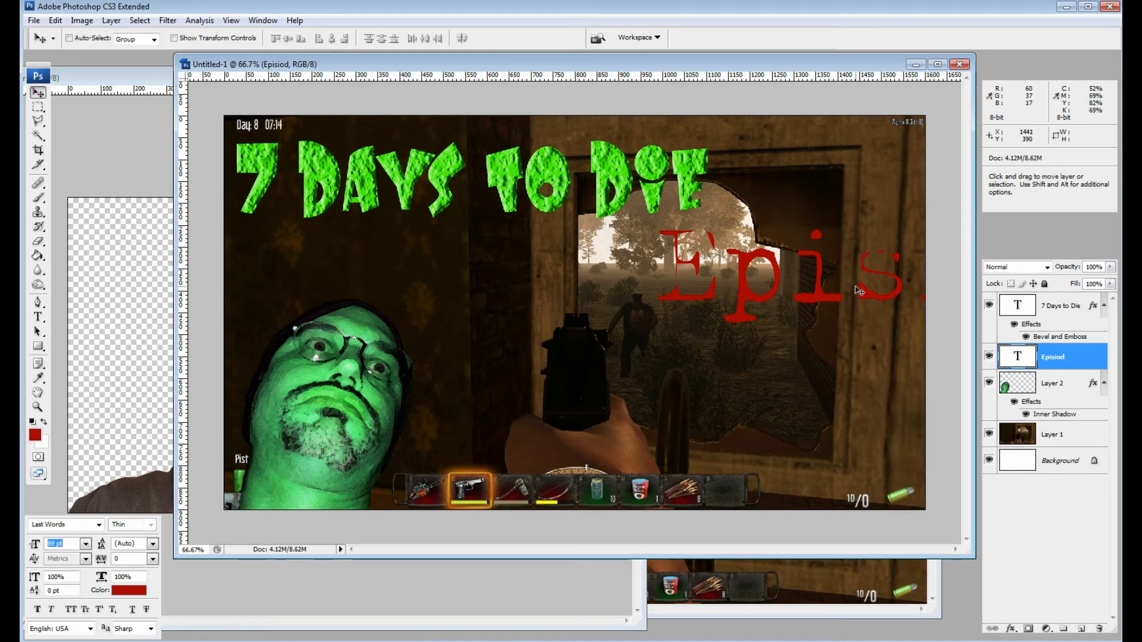
pyautogui.moveTo(858, 291); pyautogui.dragTo(644, 329)
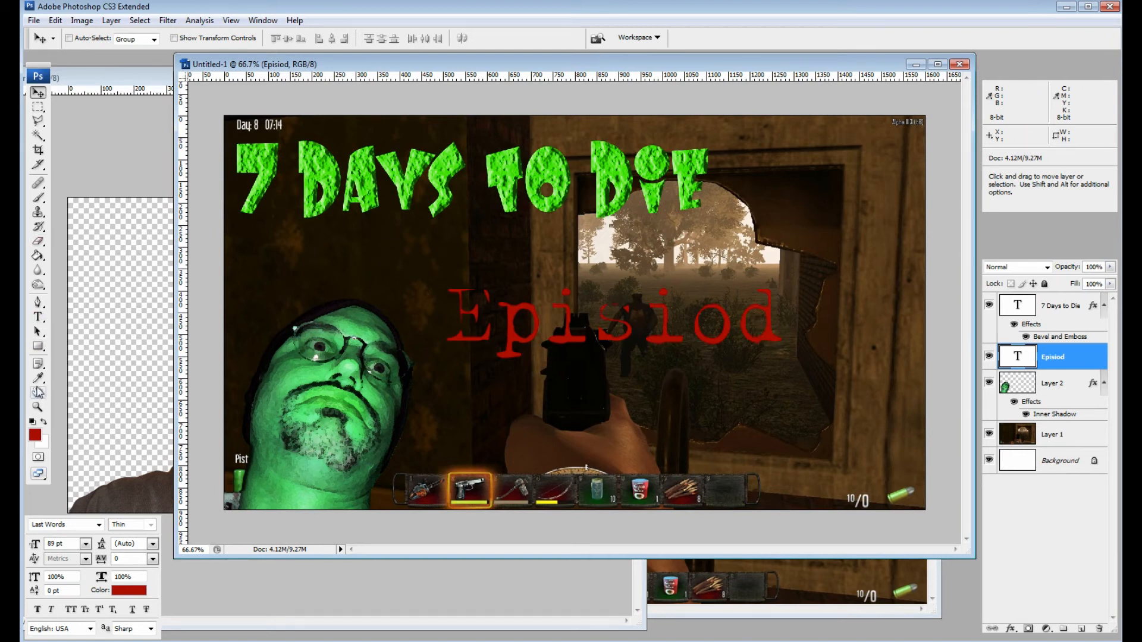
# Correct the new text's spelling and extend it so that it reads "Episode26".
pyautogui.click(38, 317)
pyautogui.click(677, 324)
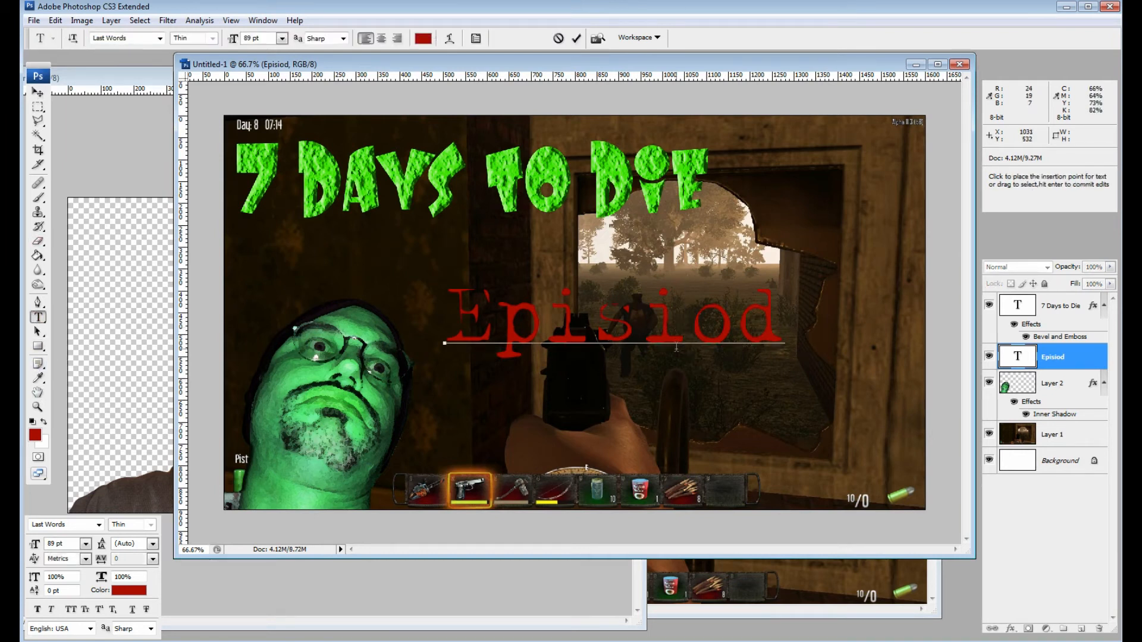
pyautogui.press('BackSpace')
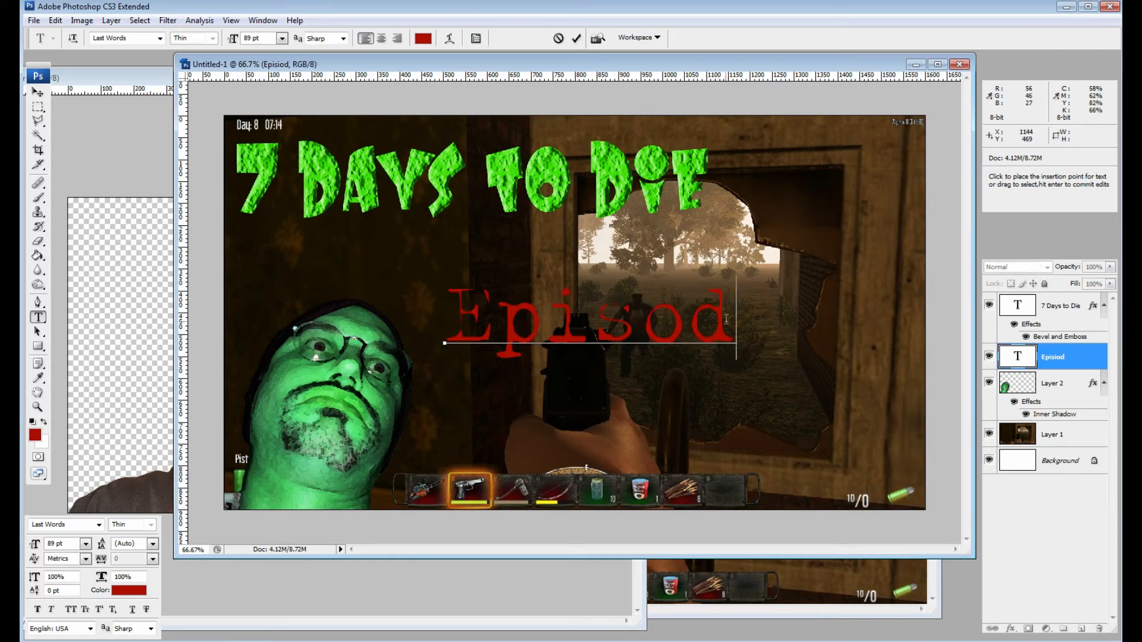
pyautogui.write('e')
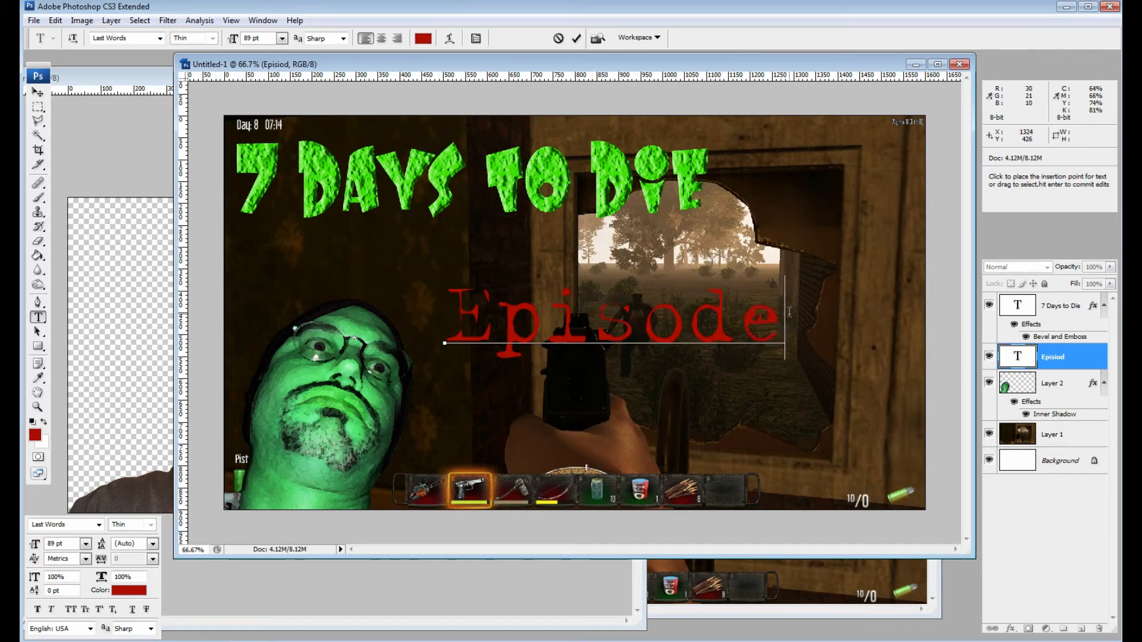
pyautogui.write('26')
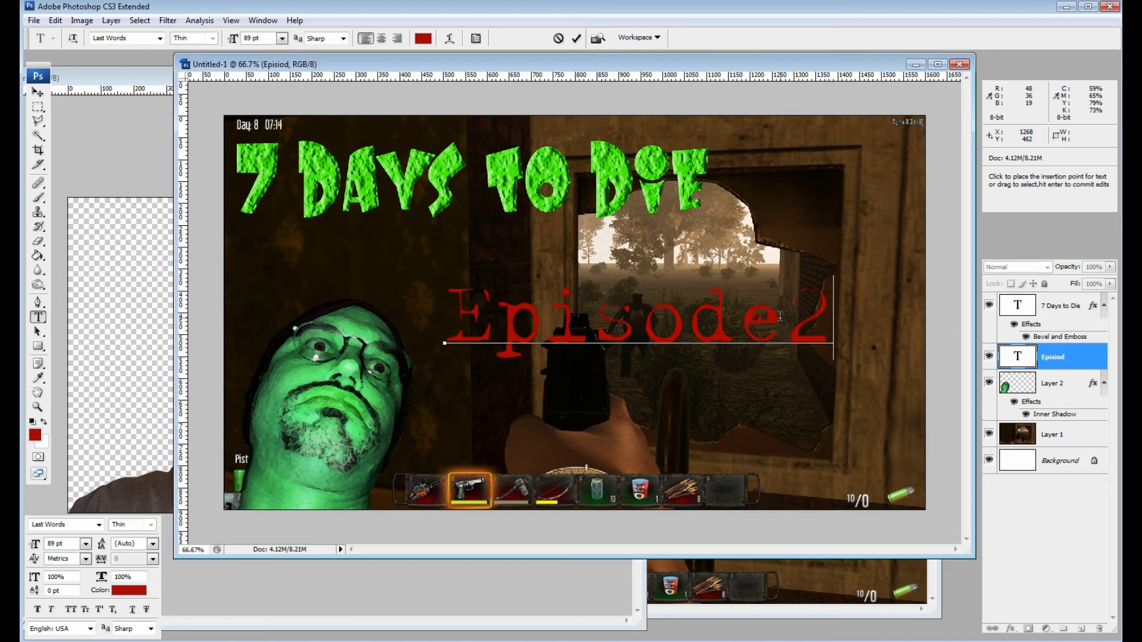
pyautogui.click(34, 95)
# Change the color of the "Episode26" text to white.
pyautogui.click(123, 590)
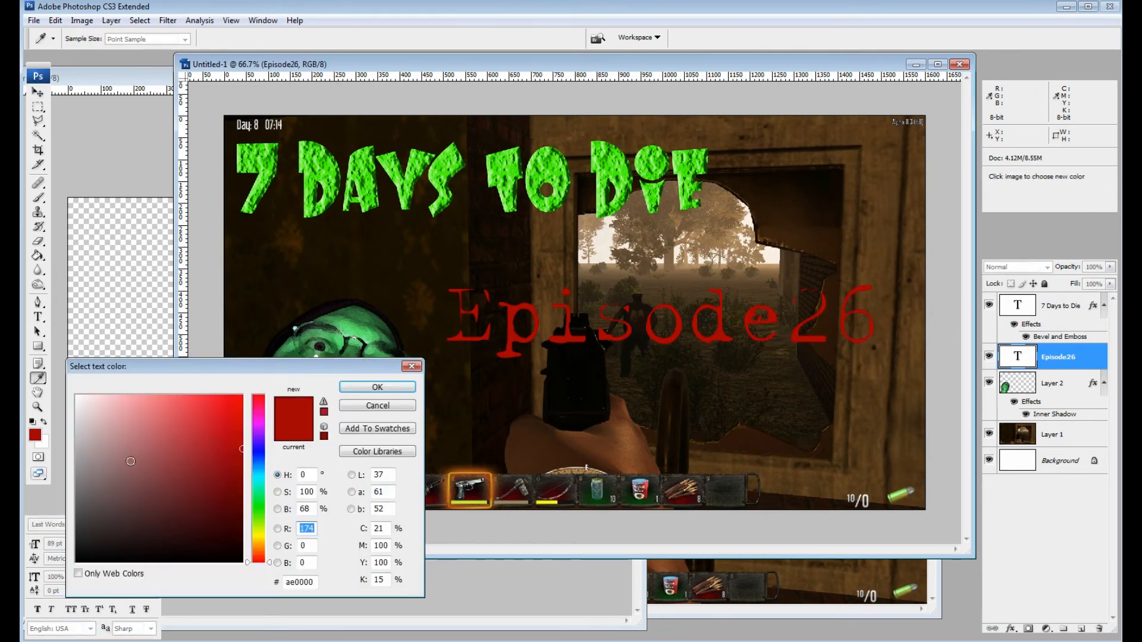
pyautogui.click(76, 395)
pyautogui.click(380, 388)
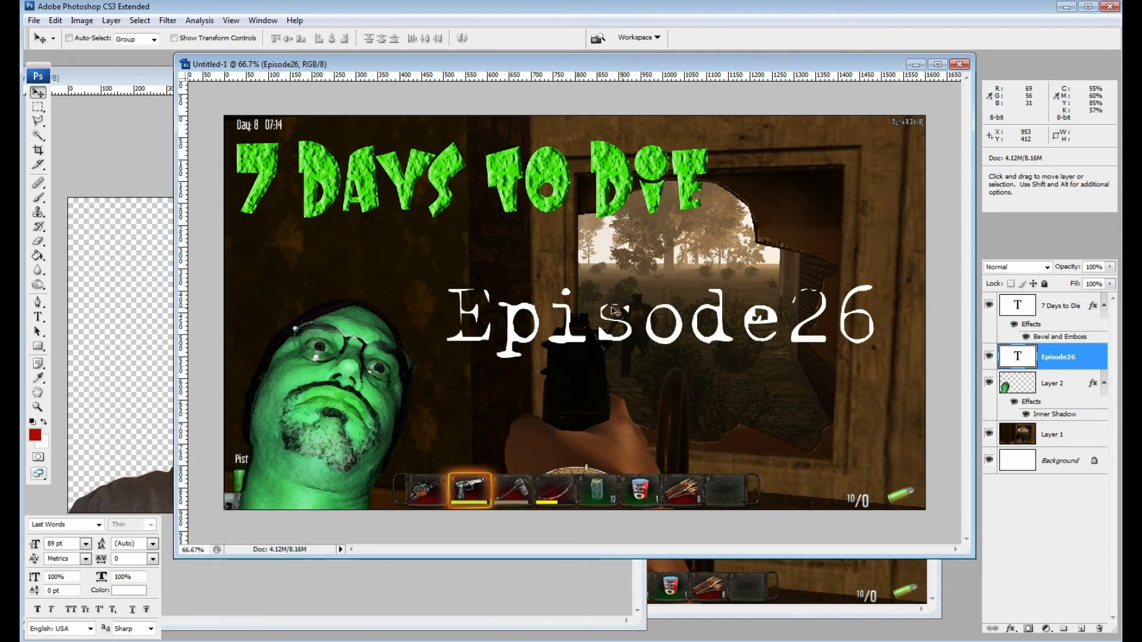
# Move the "Episode26" text lower in the image and set its font size to 76 pt.
pyautogui.click(38, 107)
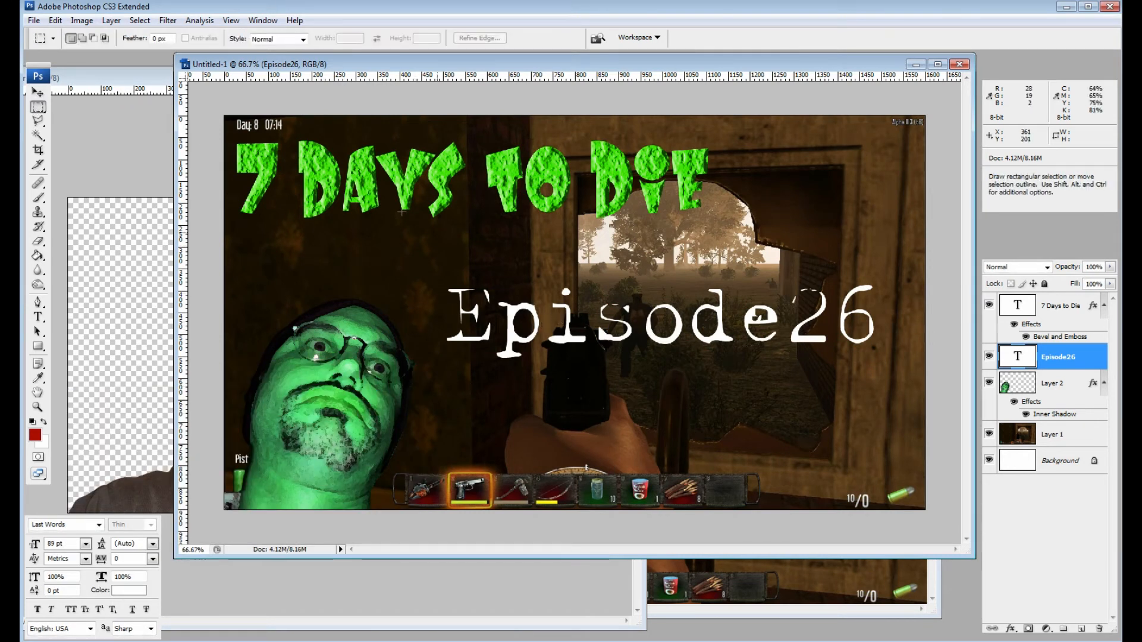
pyautogui.click(37, 92)
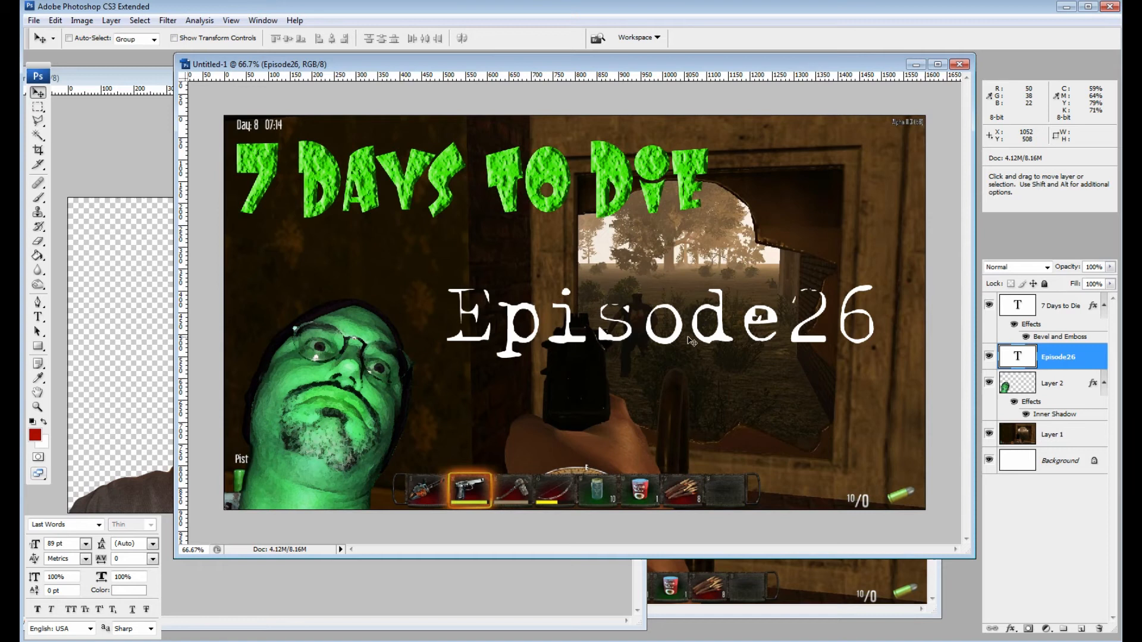
pyautogui.moveTo(692, 341); pyautogui.dragTo(712, 394)
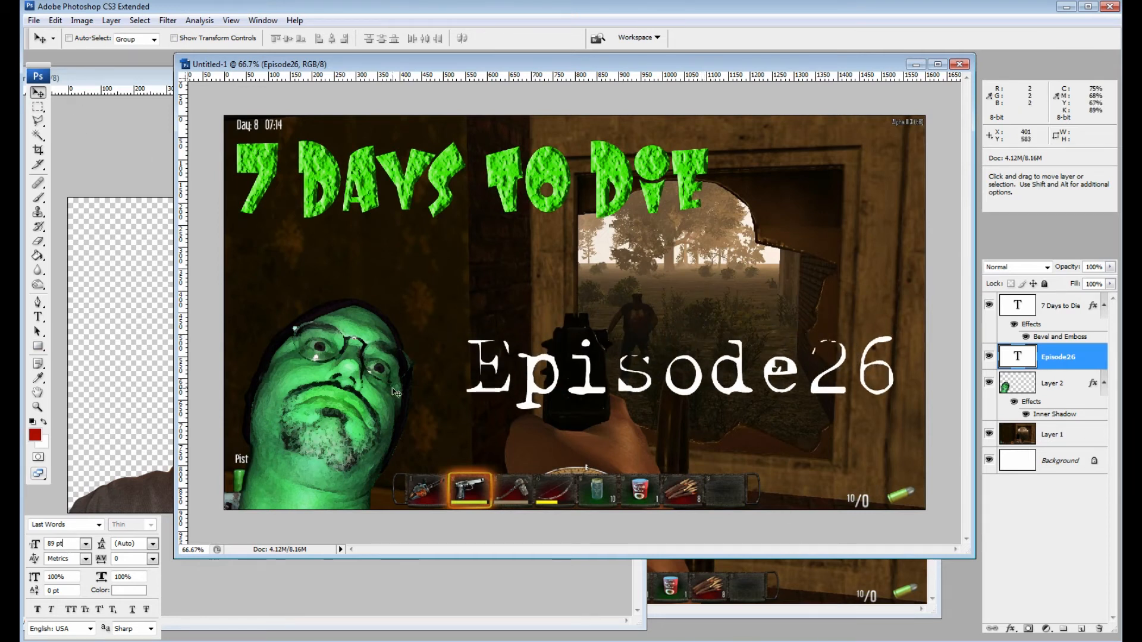
pyautogui.doubleClick(55, 542)
pyautogui.write('76')
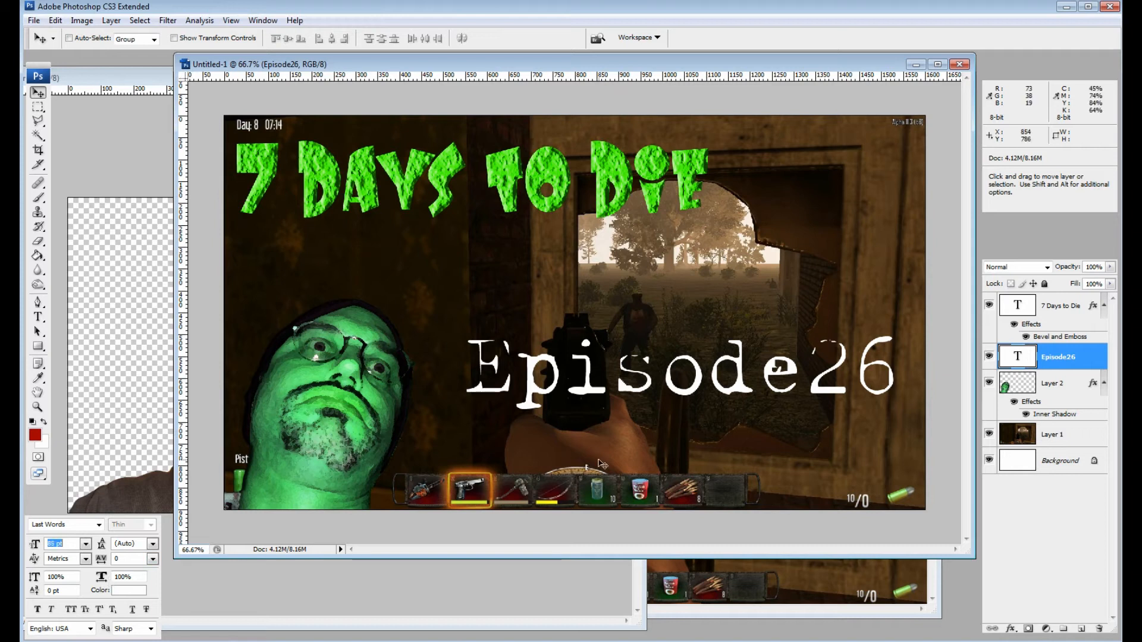
pyautogui.press('Return')
# Scale the "Episode26" text proportionally to 51% with Free Transform and place it just below the left part of the title.
pyautogui.click(81, 20)
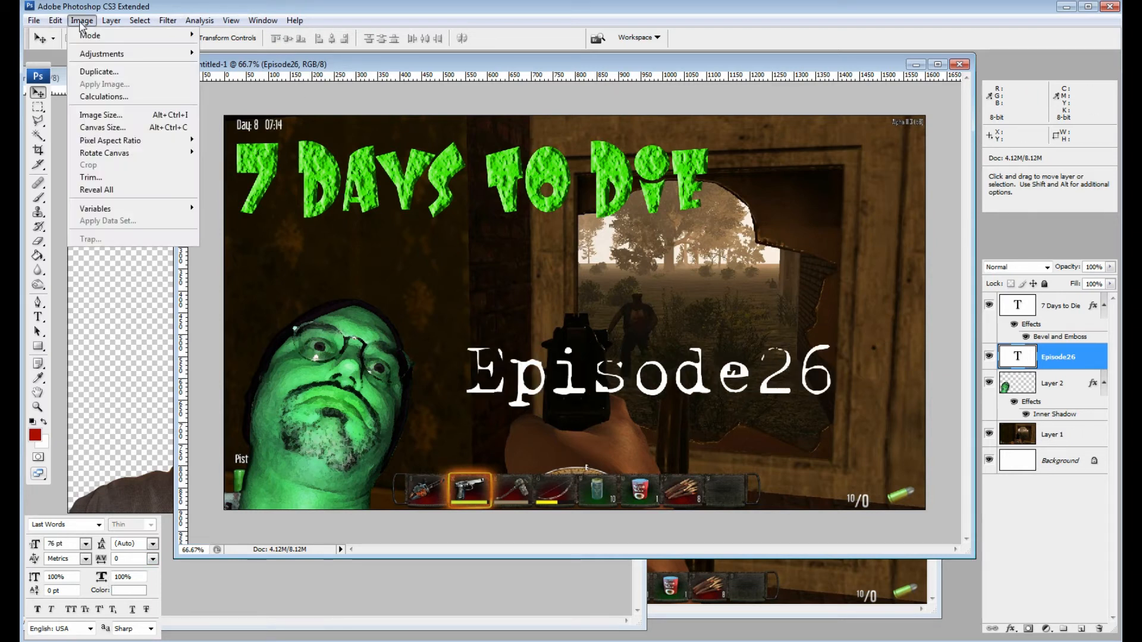
pyautogui.moveTo(55, 21)
pyautogui.click(95, 240)
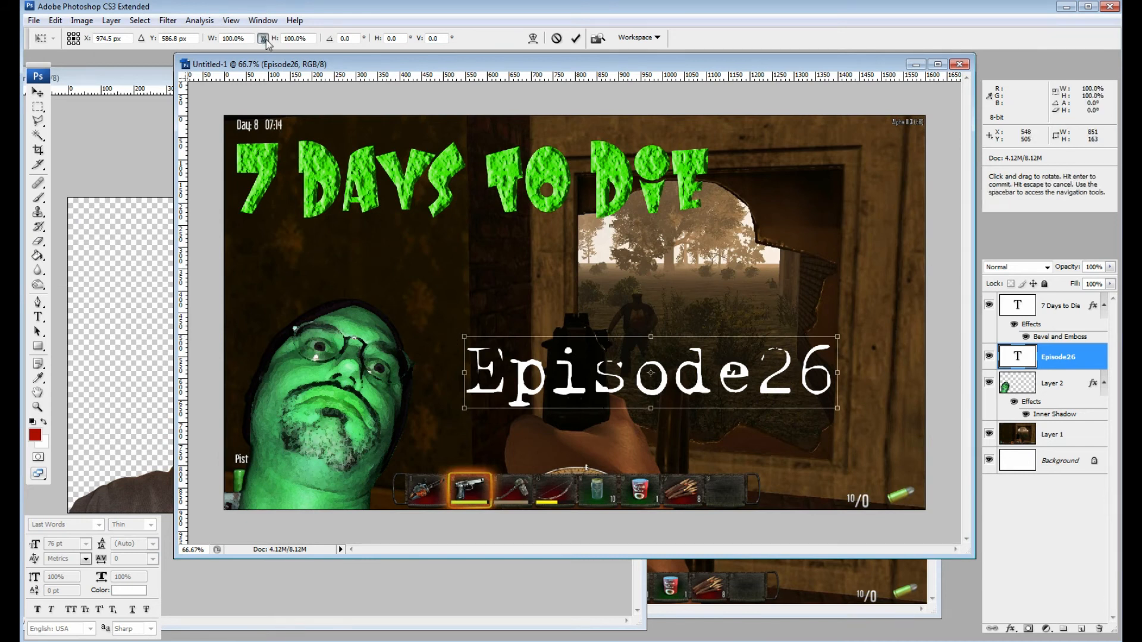
pyautogui.press('Down')
pyautogui.press('Down')
pyautogui.press('Down')
pyautogui.press('Down')
pyautogui.press('Down')
pyautogui.press('Down')
pyautogui.press('Down')
pyautogui.press('Down')
pyautogui.press('Down')
pyautogui.press('Down')
pyautogui.press('Down')
pyautogui.press('Down')
pyautogui.press('Down')
pyautogui.press('Down')
pyautogui.press('Down')
pyautogui.press('Down')
pyautogui.press('Down')
pyautogui.press('Down')
pyautogui.press('Down')
pyautogui.press('Down')
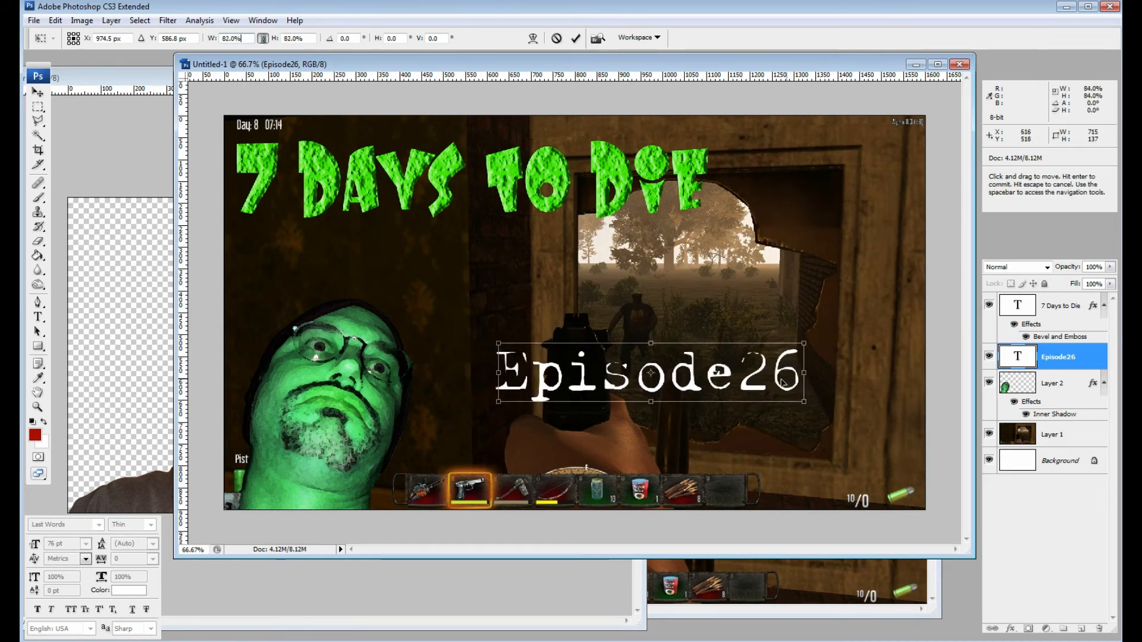
pyautogui.press('Down')
pyautogui.press('Down')
pyautogui.press('Down')
pyautogui.press('Down')
pyautogui.press('Down')
pyautogui.press('Down')
pyautogui.press('Down')
pyautogui.press('Down')
pyautogui.press('Down')
pyautogui.press('Down')
pyautogui.press('Down')
pyautogui.press('Down')
pyautogui.press('Down')
pyautogui.press('Down')
pyautogui.press('Down')
pyautogui.press('Down')
pyautogui.press('Down')
pyautogui.press('Down')
pyautogui.press('Down')
pyautogui.press('Down')
pyautogui.moveTo(693, 373); pyautogui.dragTo(381, 255)
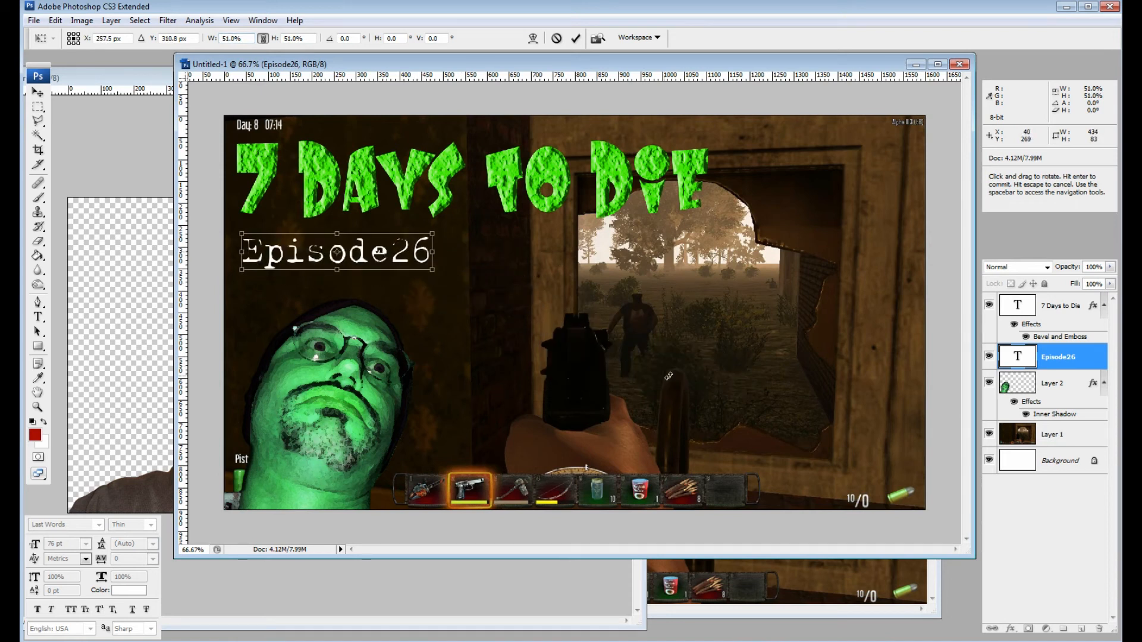
pyautogui.click(38, 107)
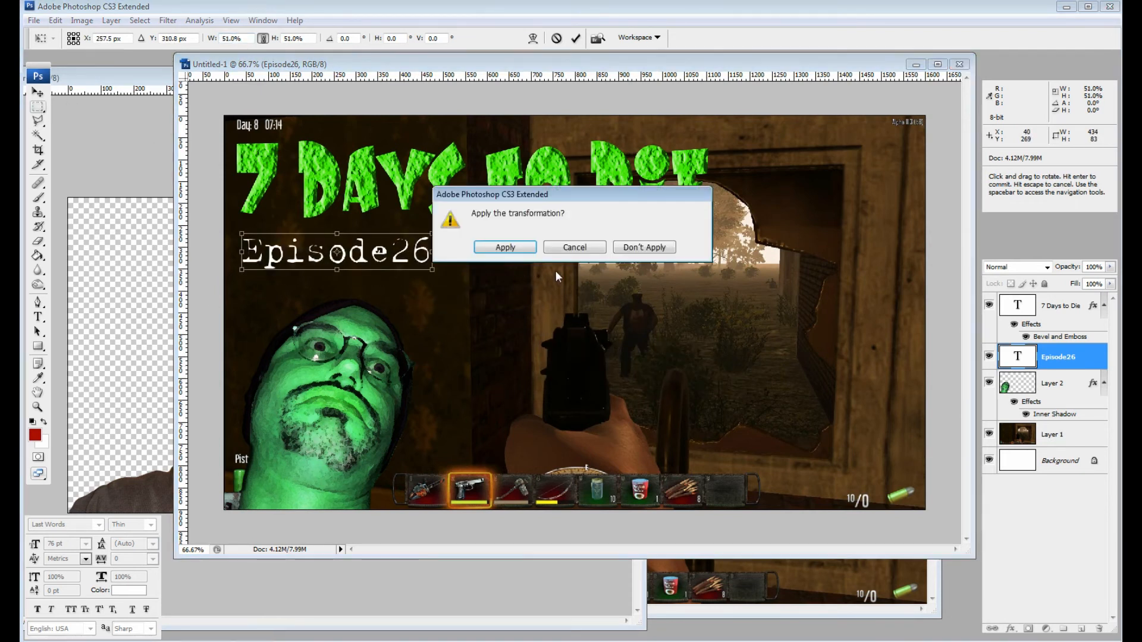
pyautogui.click(505, 247)
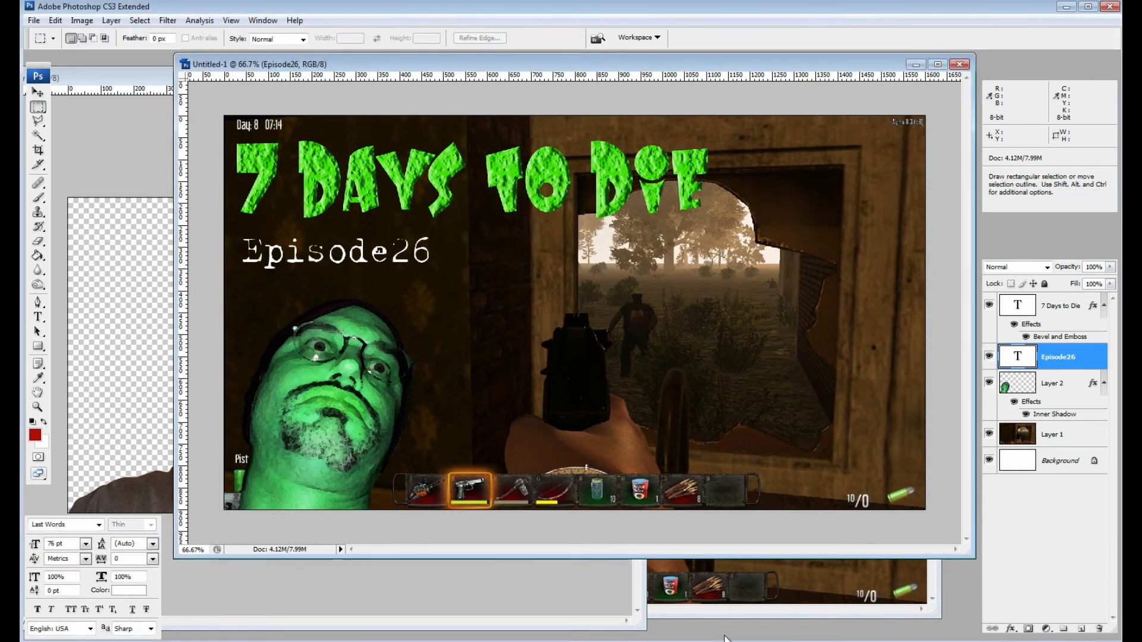
# Open the Overlay Images folder inside Game Captures on the FantomHD (E:) drive.
pyautogui.press('super')
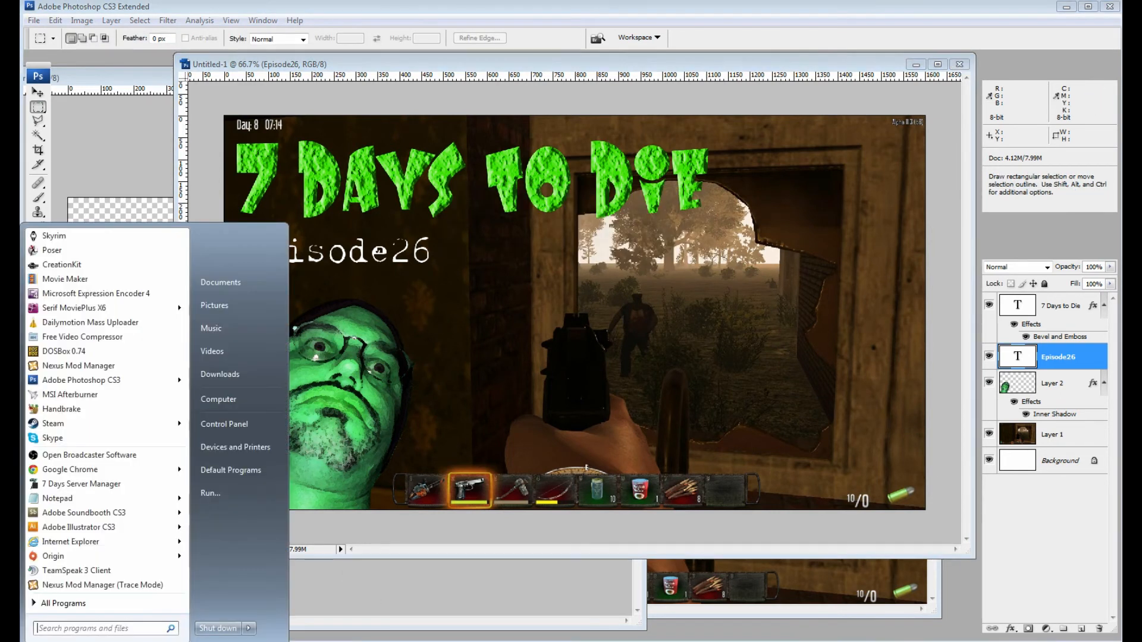
pyautogui.click(247, 398)
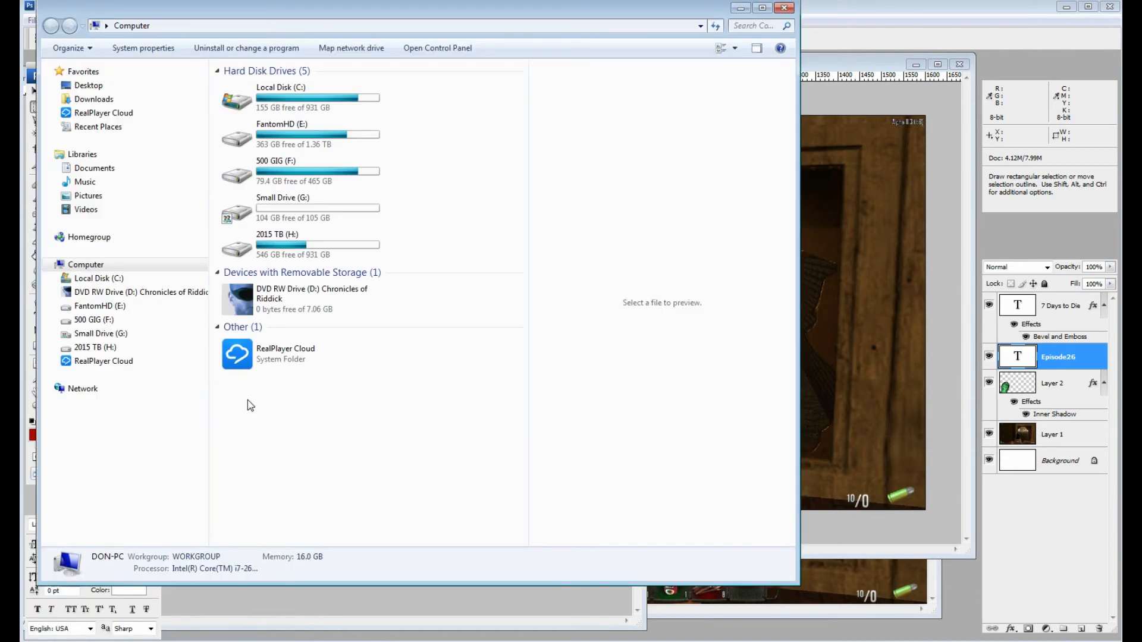
pyautogui.doubleClick(304, 127)
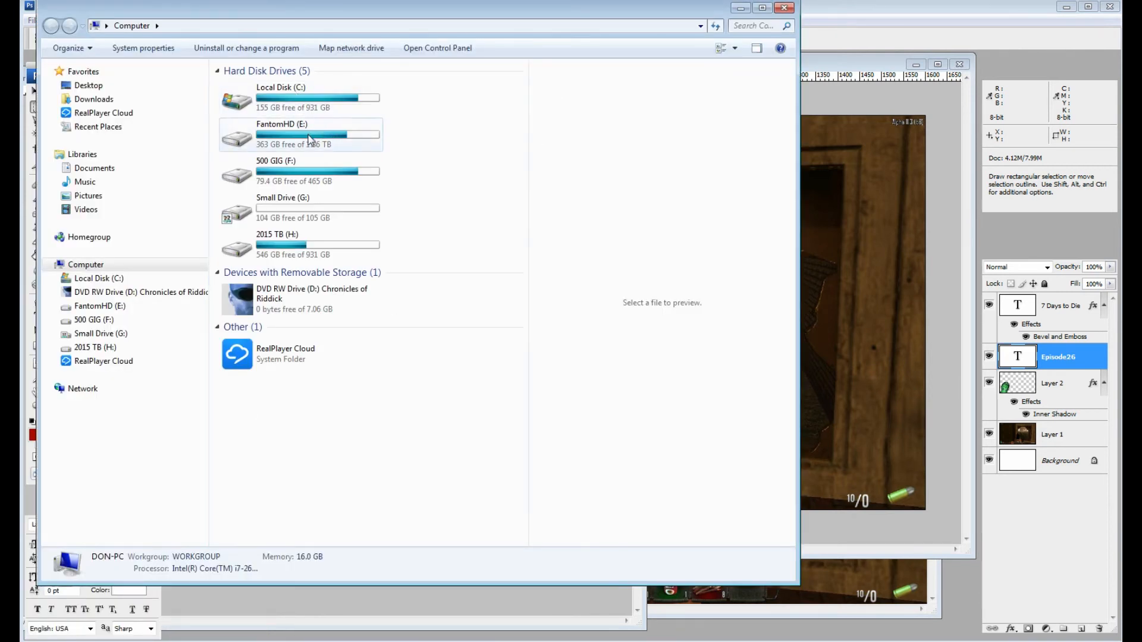
pyautogui.doubleClick(315, 174)
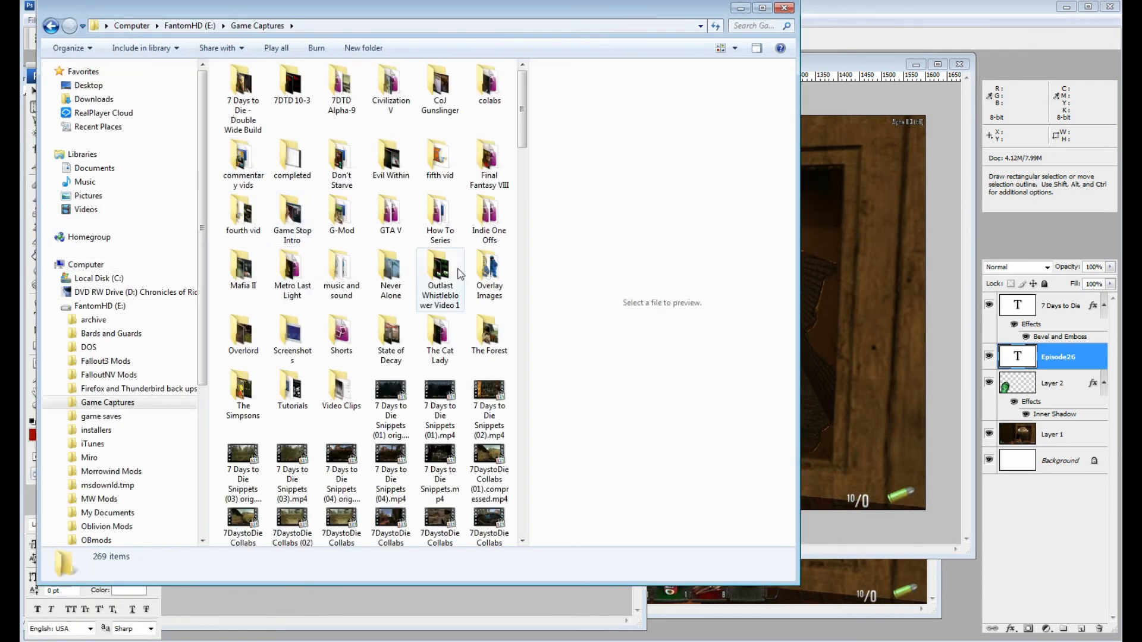
pyautogui.doubleClick(497, 269)
# Look through the images in the Overlay Images folder for a cutout with a transparent background.
pyautogui.scroll(-15, 470, 384)
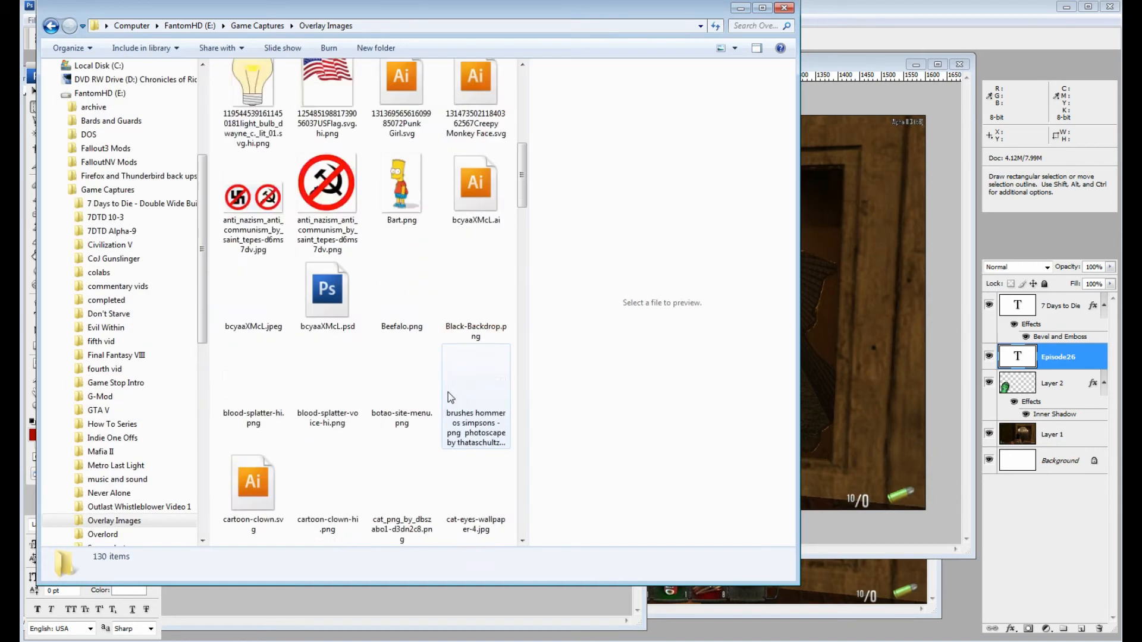
pyautogui.scroll(-10, 448, 391)
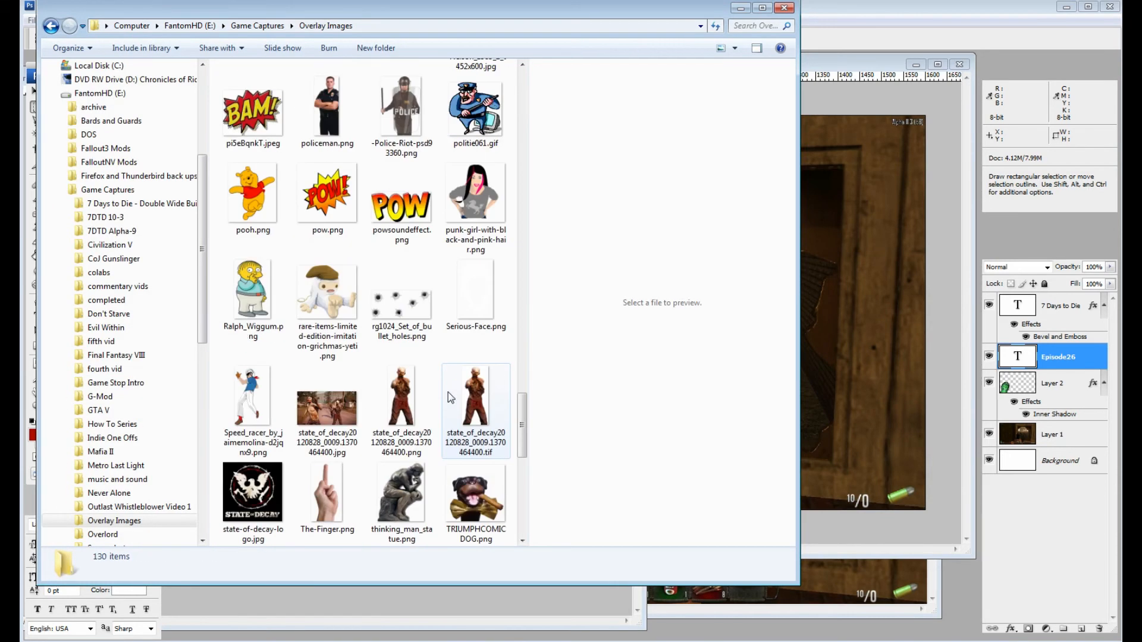
pyautogui.scroll(-5, 448, 392)
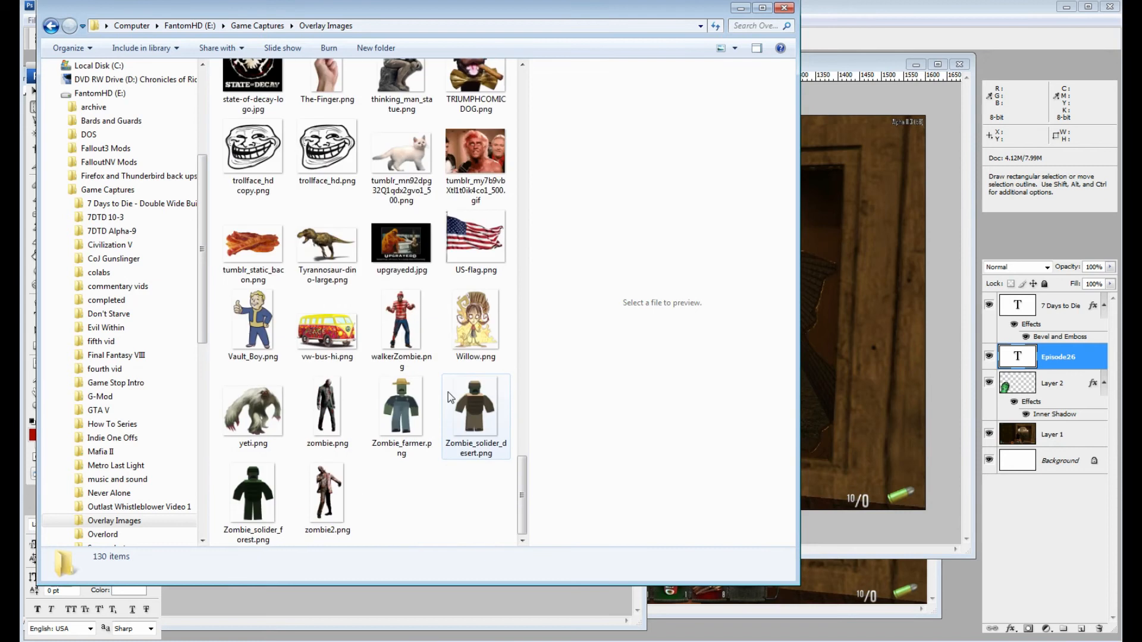
pyautogui.scroll(6, 448, 392)
pyautogui.scroll(-6, 448, 392)
pyautogui.scroll(10, 448, 392)
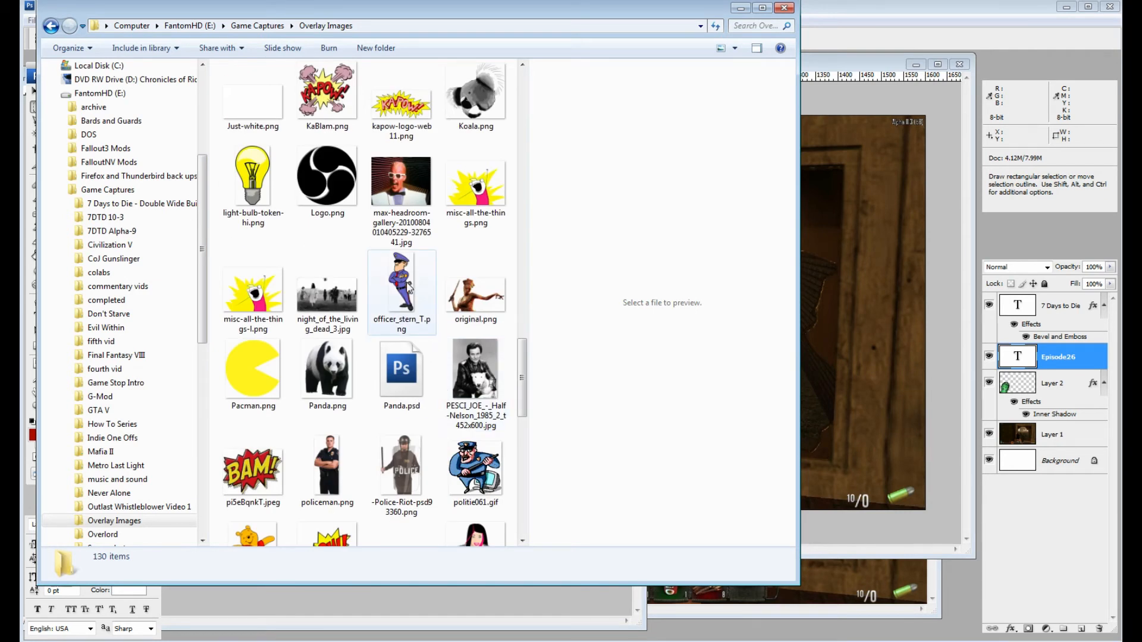
pyautogui.scroll(3, 408, 287)
pyautogui.scroll(6, 416, 369)
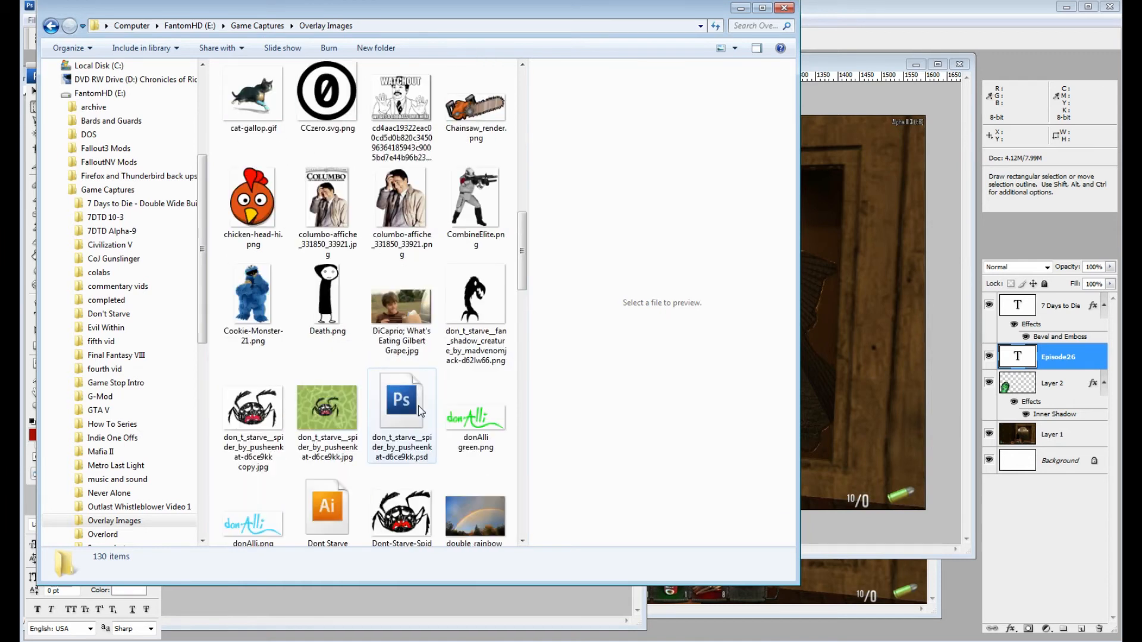
pyautogui.scroll(8, 419, 349)
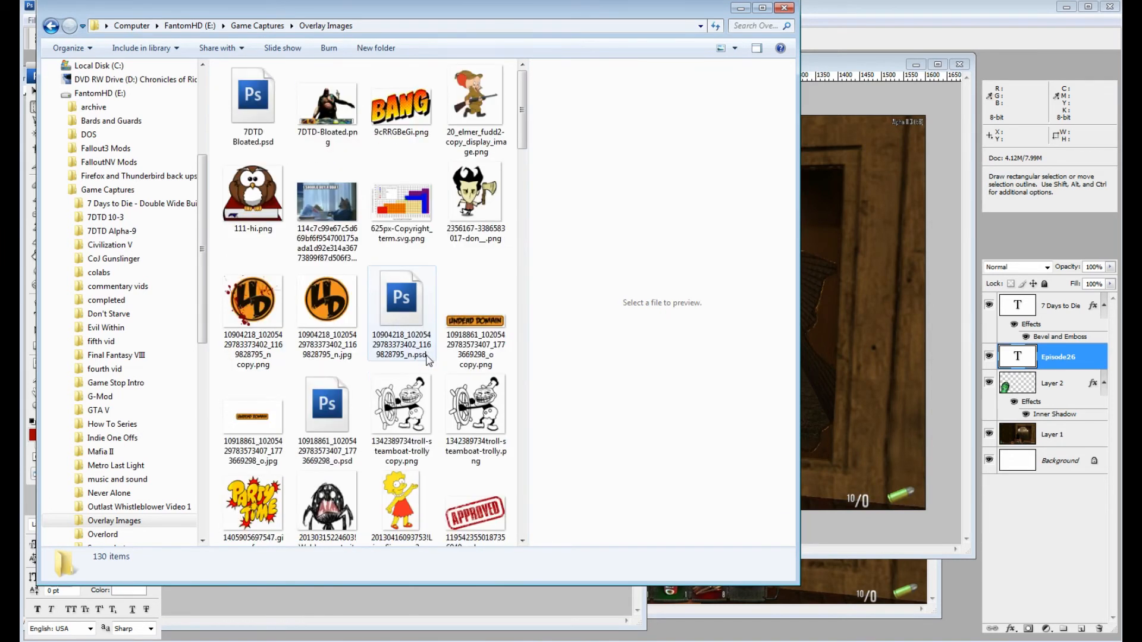
pyautogui.scroll(-5, 428, 359)
pyautogui.scroll(-5, 428, 360)
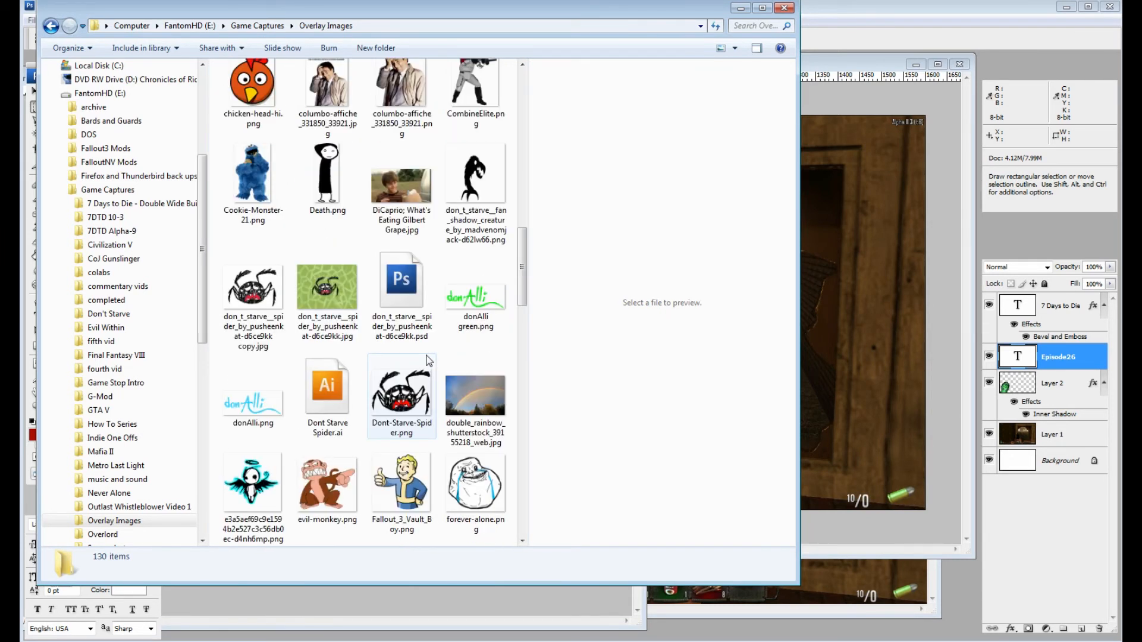
pyautogui.scroll(-5, 428, 360)
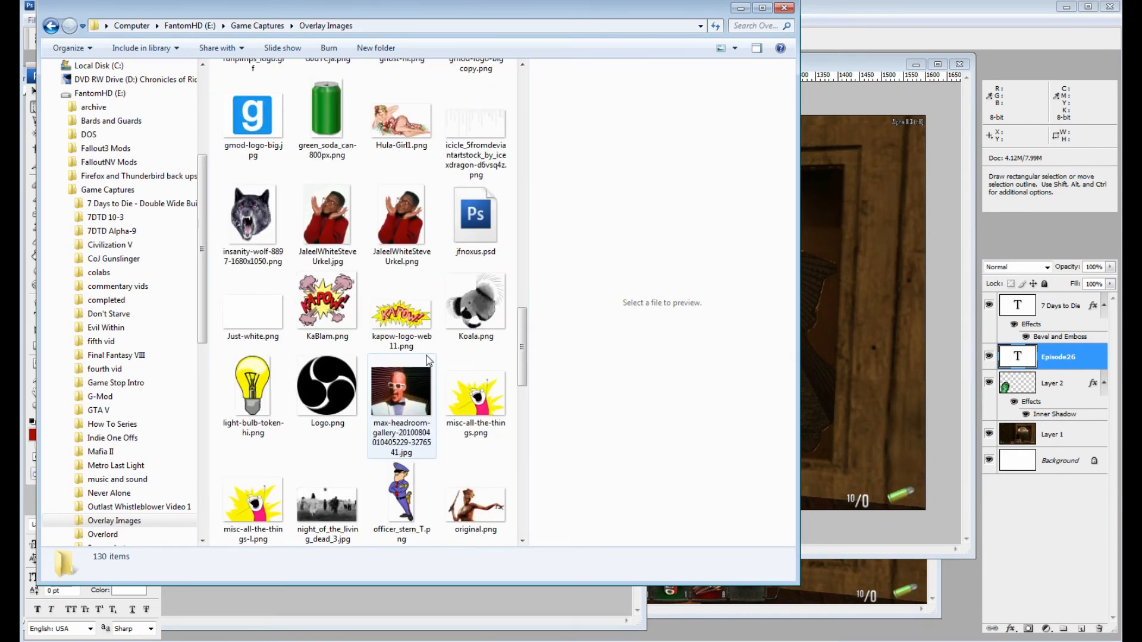
pyautogui.scroll(-10, 428, 359)
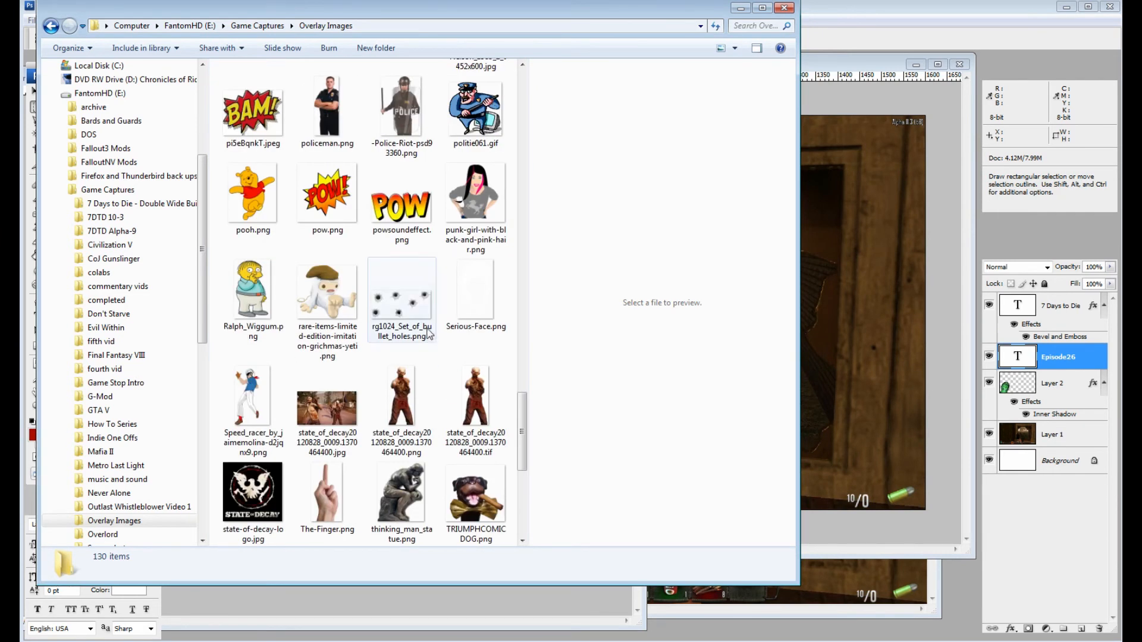
pyautogui.scroll(-5, 425, 424)
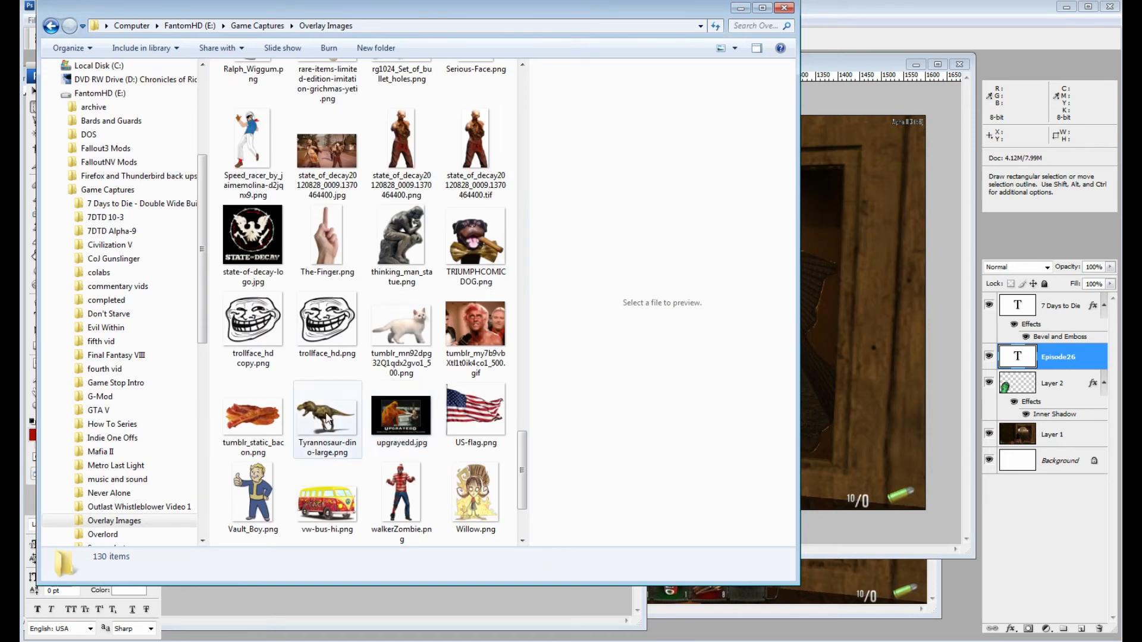
# Open Tyrannosaur-dino-large.png from the folder in Photoshop and shift the dinosaur slightly on its transparent canvas.
pyautogui.moveTo(327, 420); pyautogui.dragTo(960, 459)
pyautogui.moveTo(954, 586); pyautogui.dragTo(949, 578)
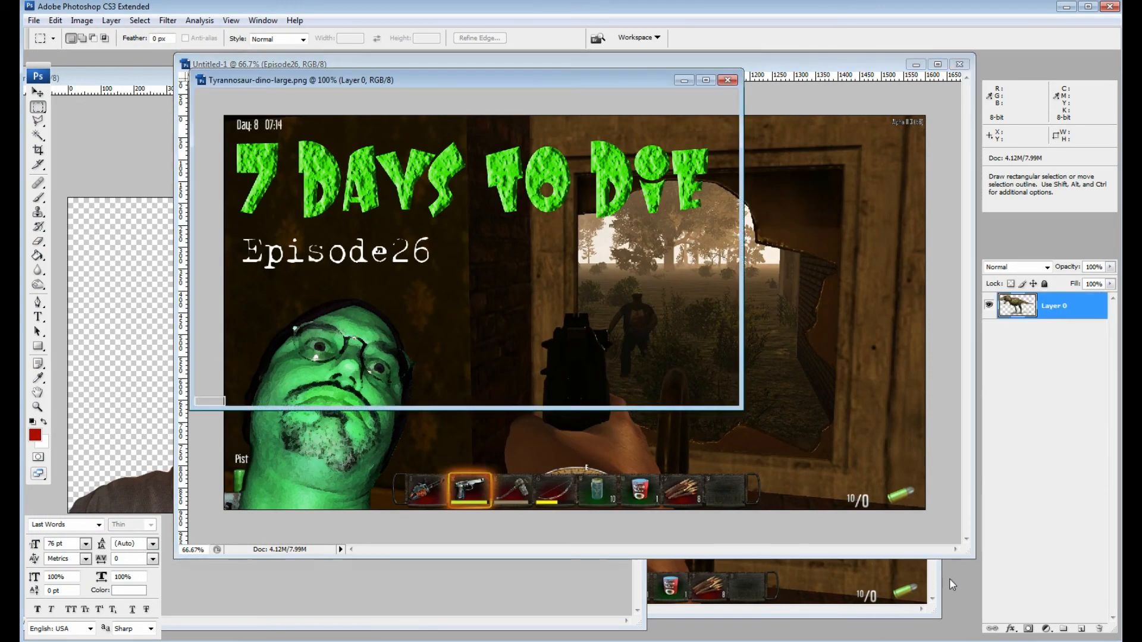
pyautogui.click(37, 93)
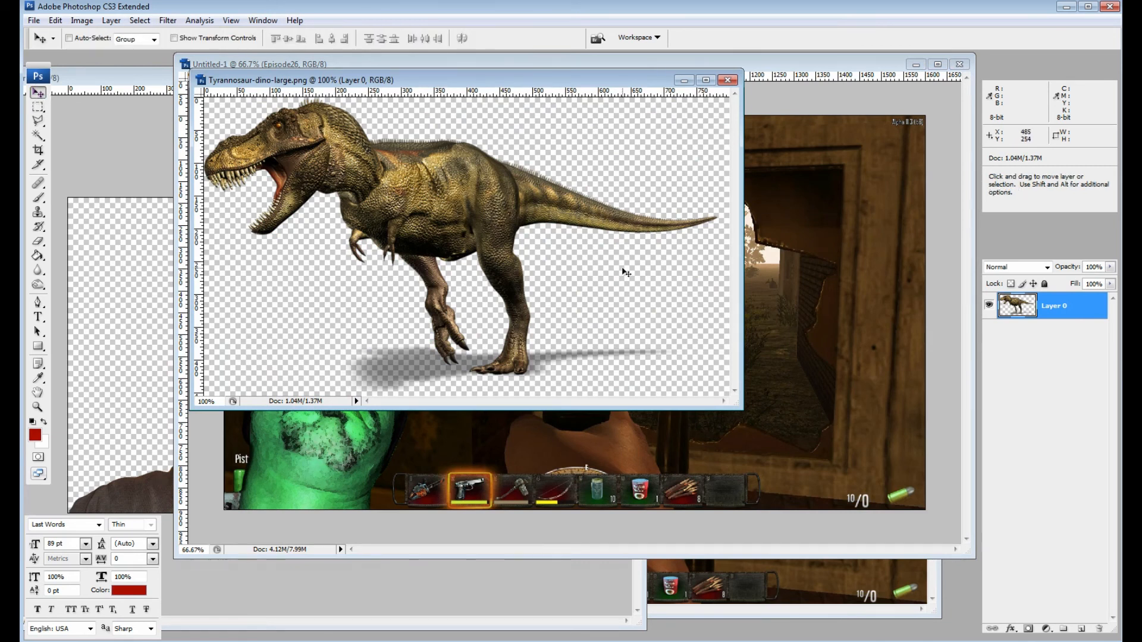
pyautogui.moveTo(423, 183); pyautogui.dragTo(446, 189)
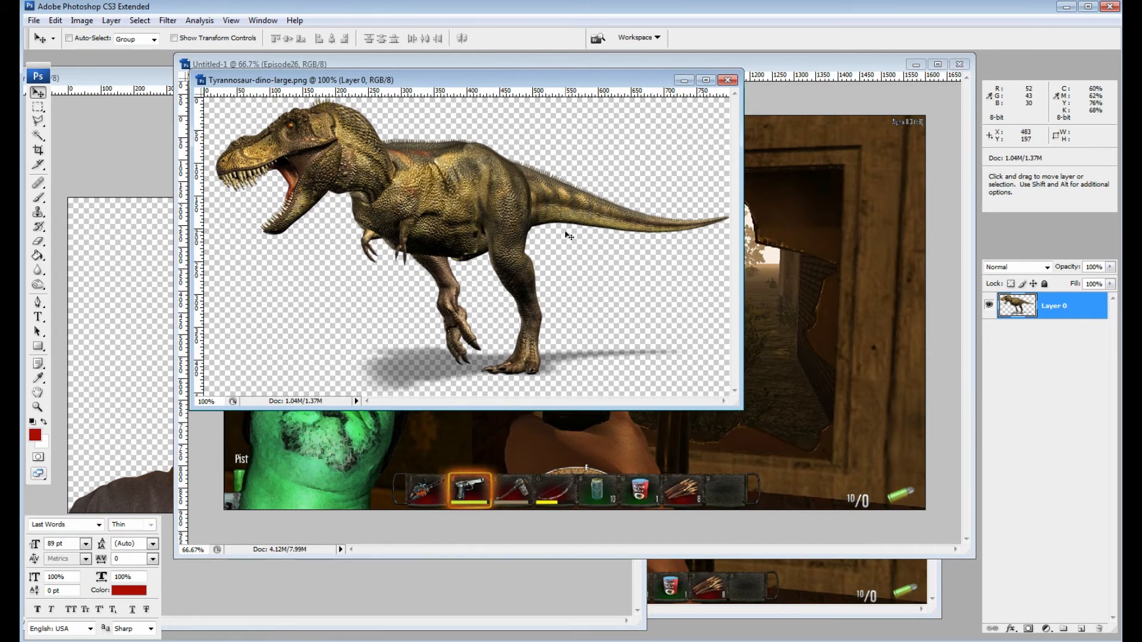
pyautogui.moveTo(514, 220); pyautogui.dragTo(501, 222)
# Switch to Firefox, restore its window from full size and widen it to fit the screen area.
pyautogui.click(256, 641)
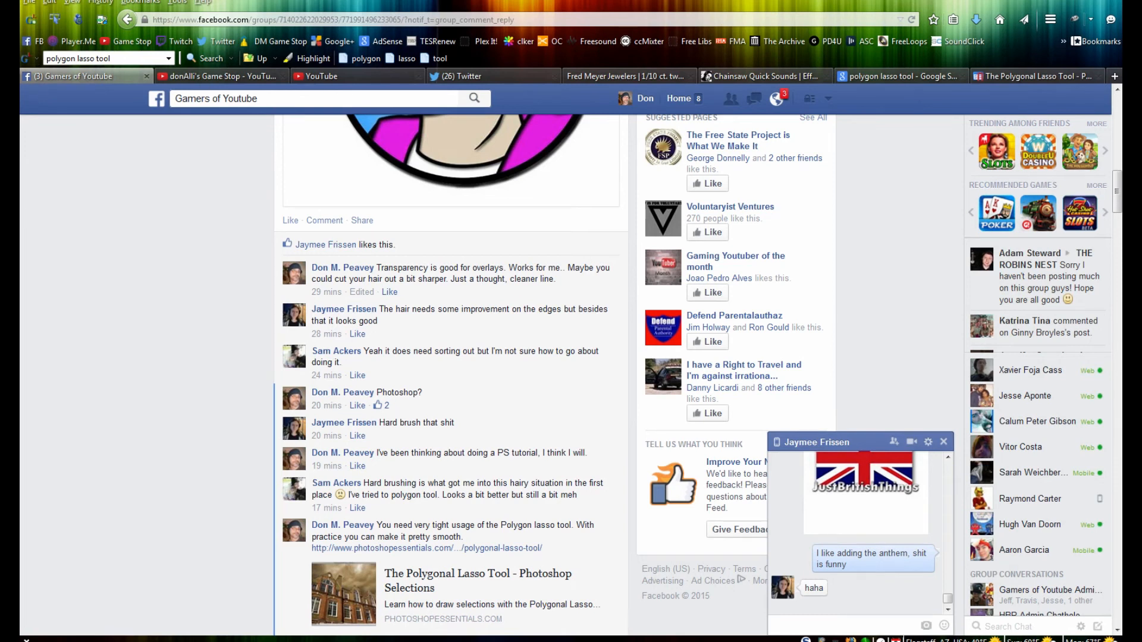
pyautogui.click(1088, 1)
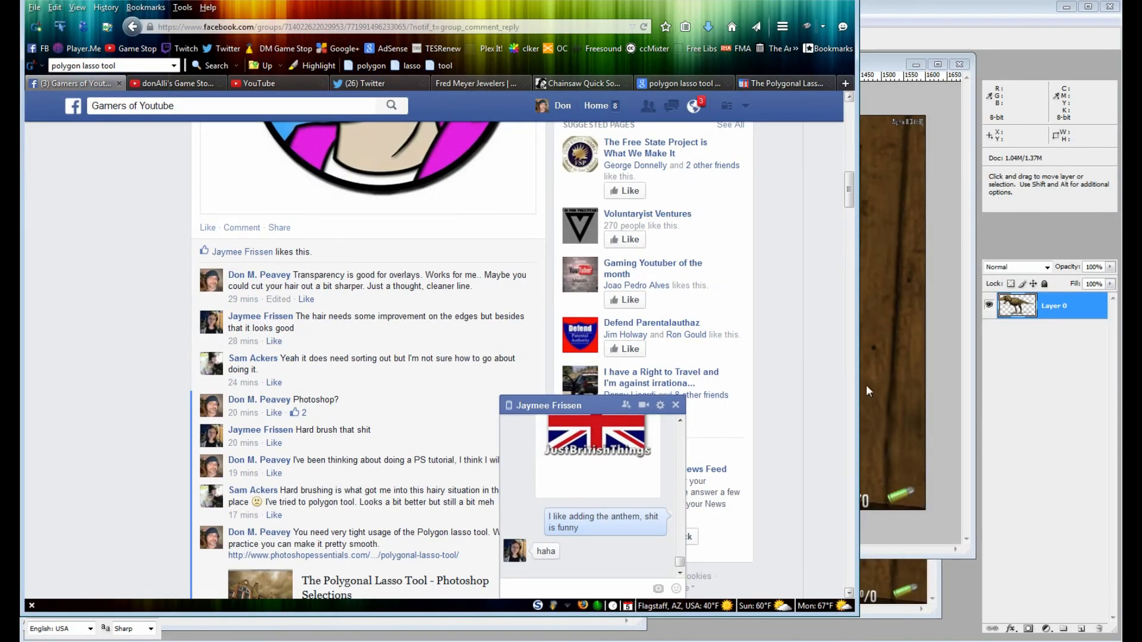
pyautogui.moveTo(859, 384); pyautogui.dragTo(1113, 382)
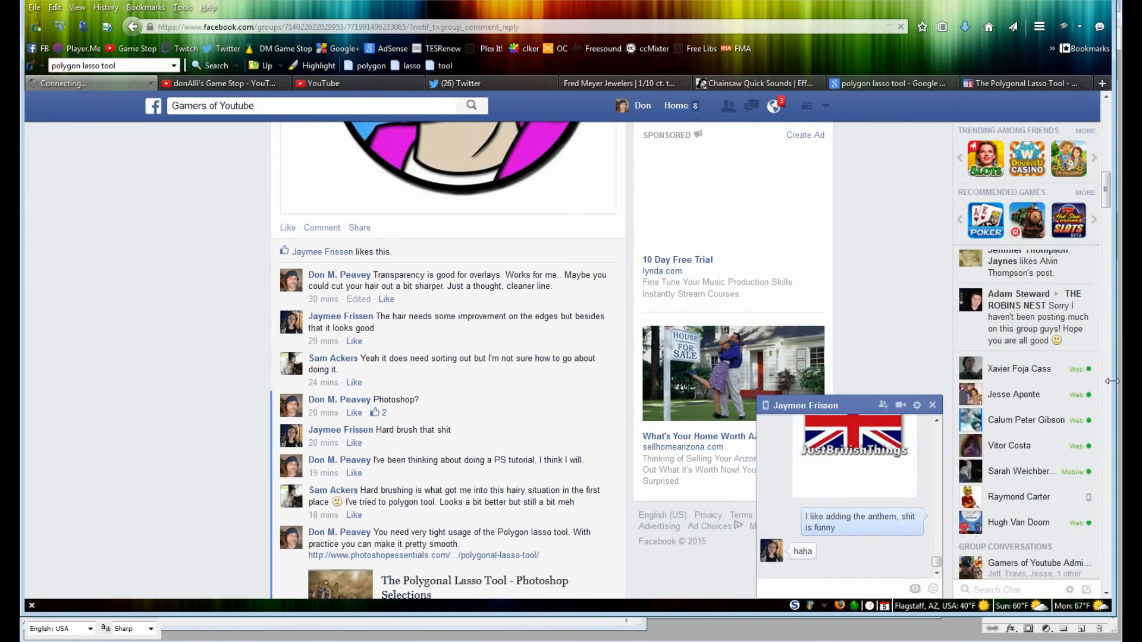
pyautogui.moveTo(552, 2); pyautogui.dragTo(553, 7)
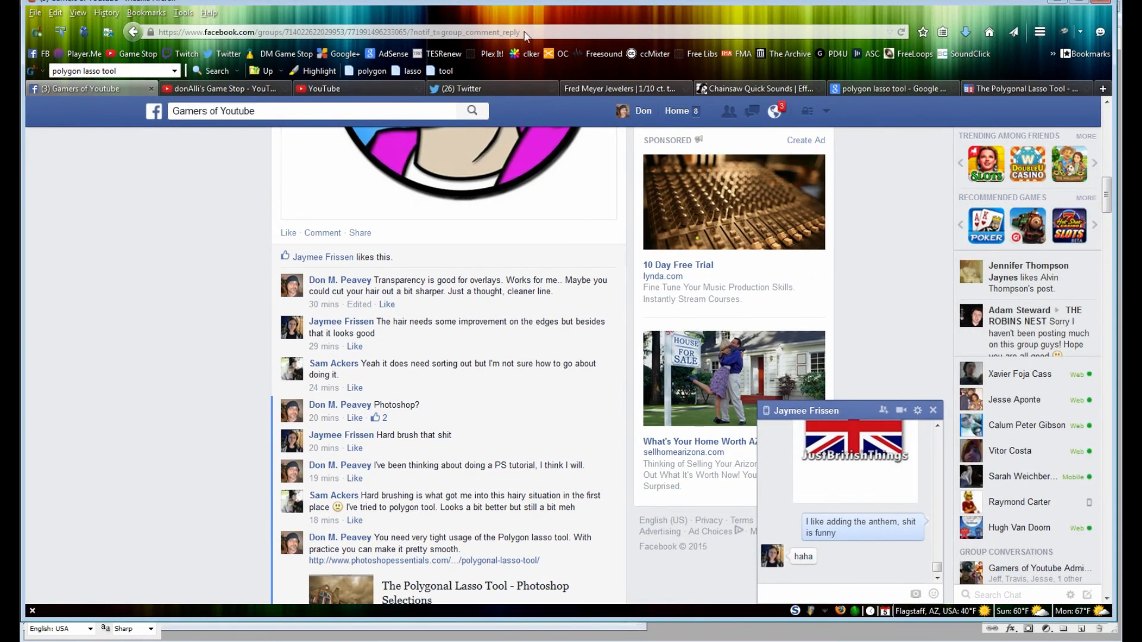
# Search the web for "cop png".
pyautogui.click(103, 65)
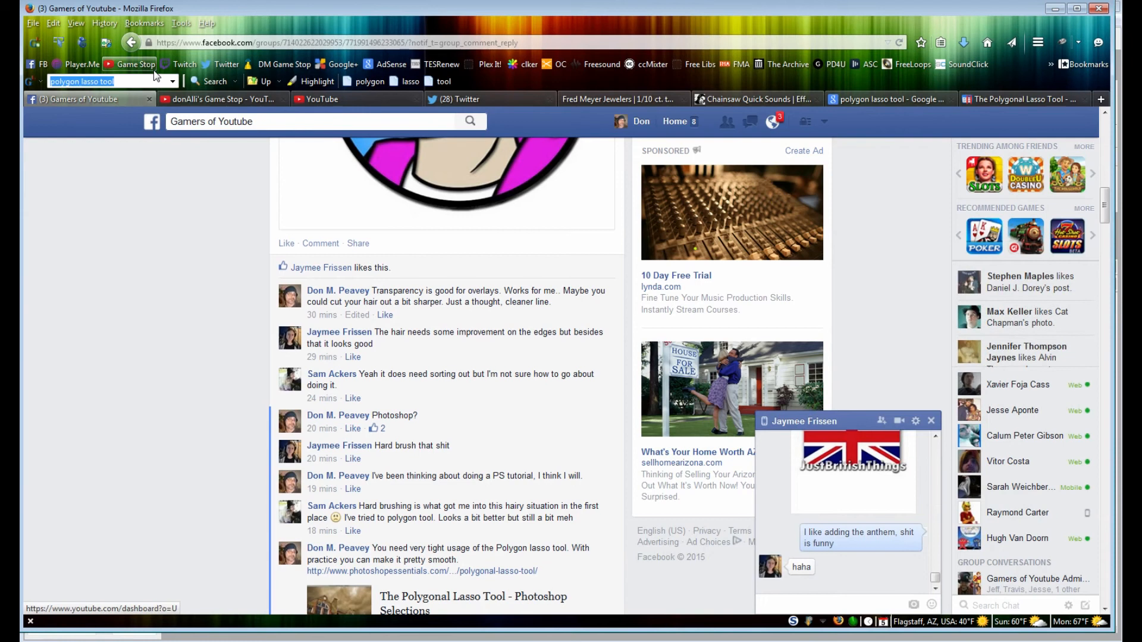
pyautogui.write('co')
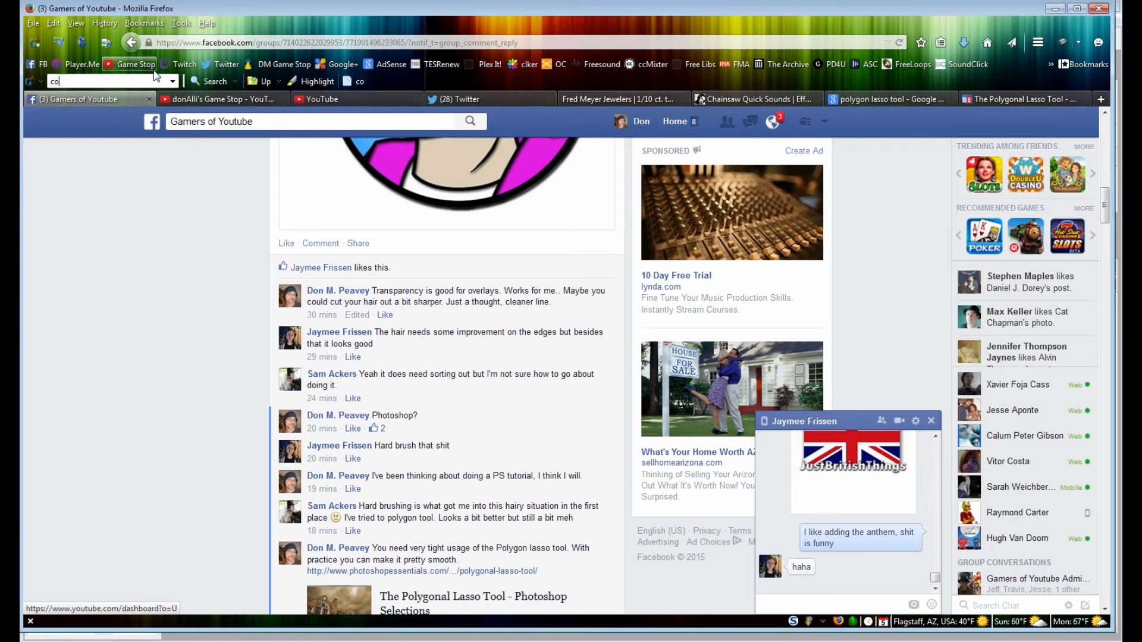
pyautogui.write('p png')
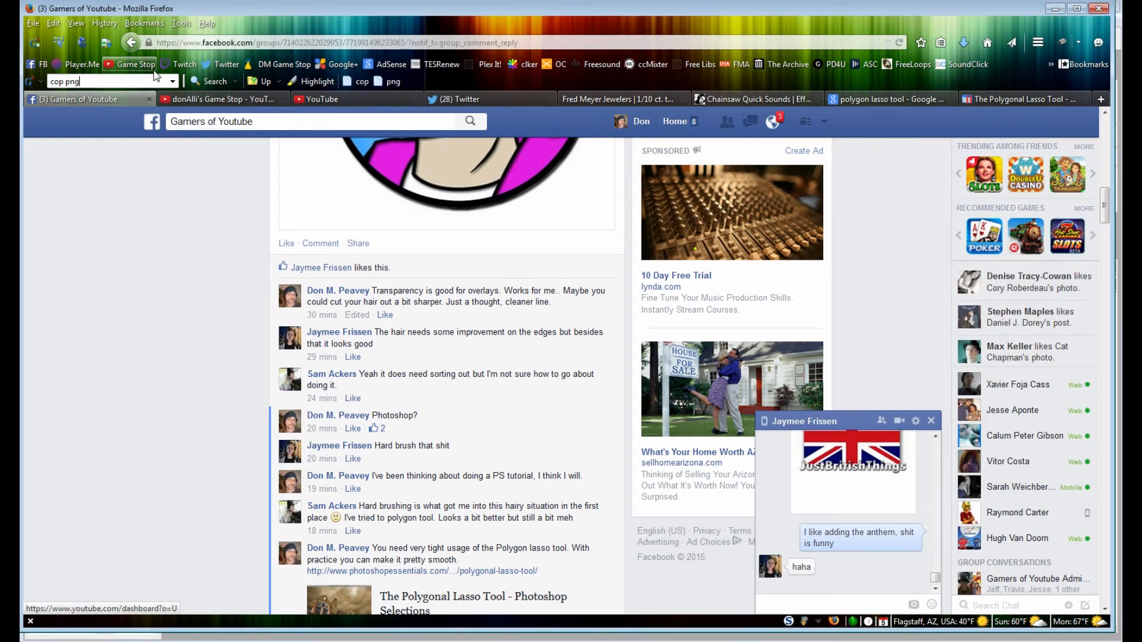
pyautogui.press('Return')
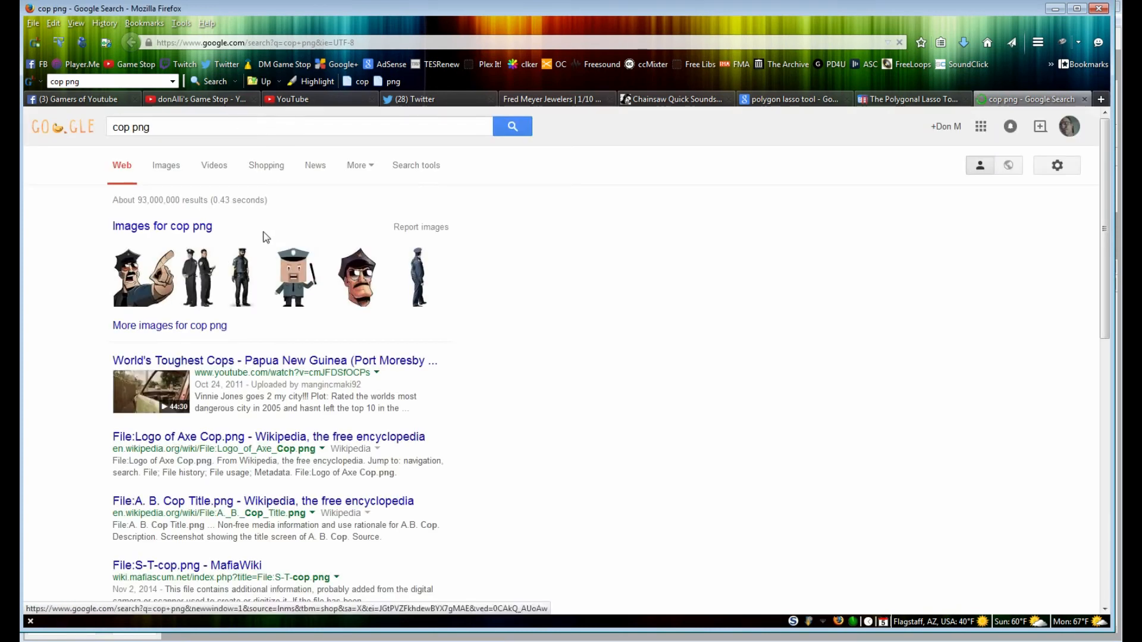
# Show the image results for "cop png" and filter their color to Transparent.
pyautogui.click(166, 167)
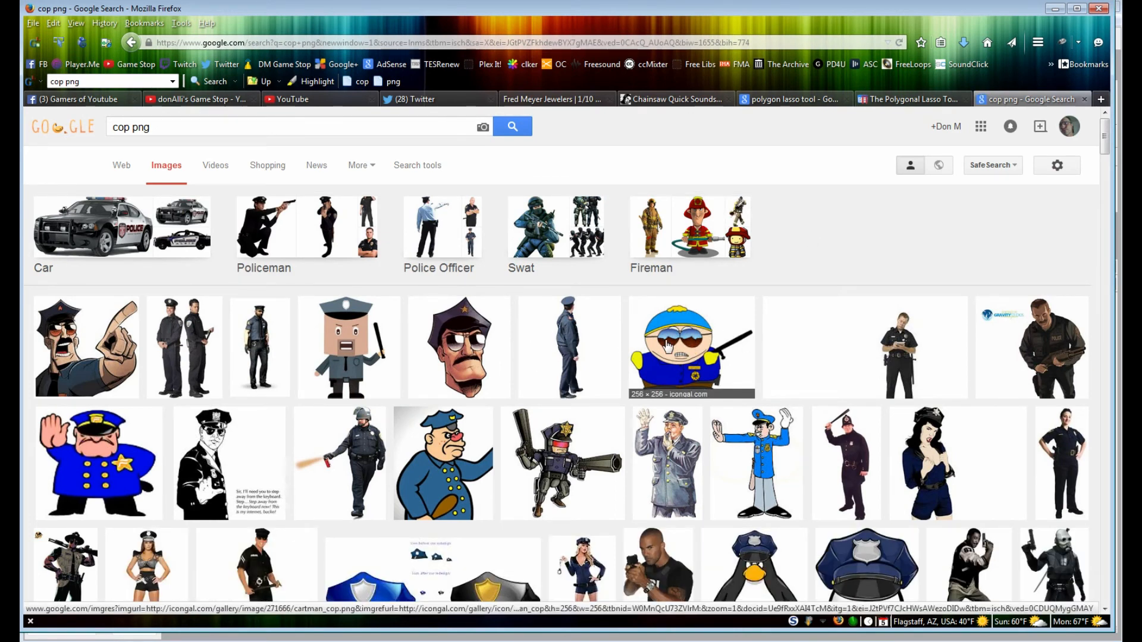
pyautogui.click(413, 171)
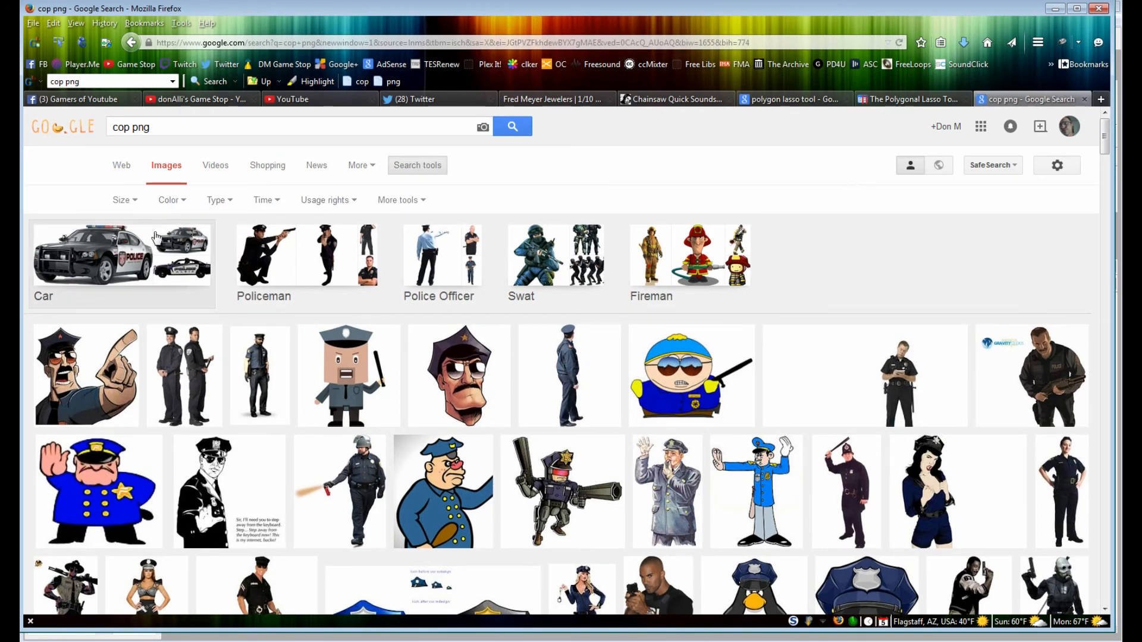
pyautogui.click(170, 200)
pyautogui.click(175, 279)
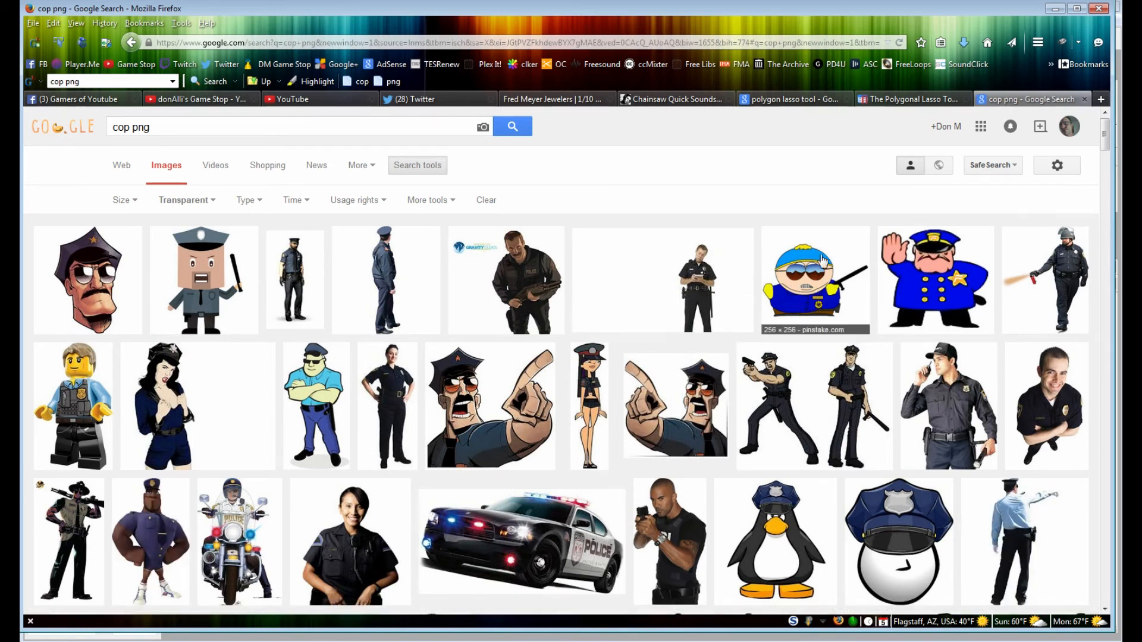
# Preview the Cartman cop image and look through the other transparent cop results.
pyautogui.click(808, 284)
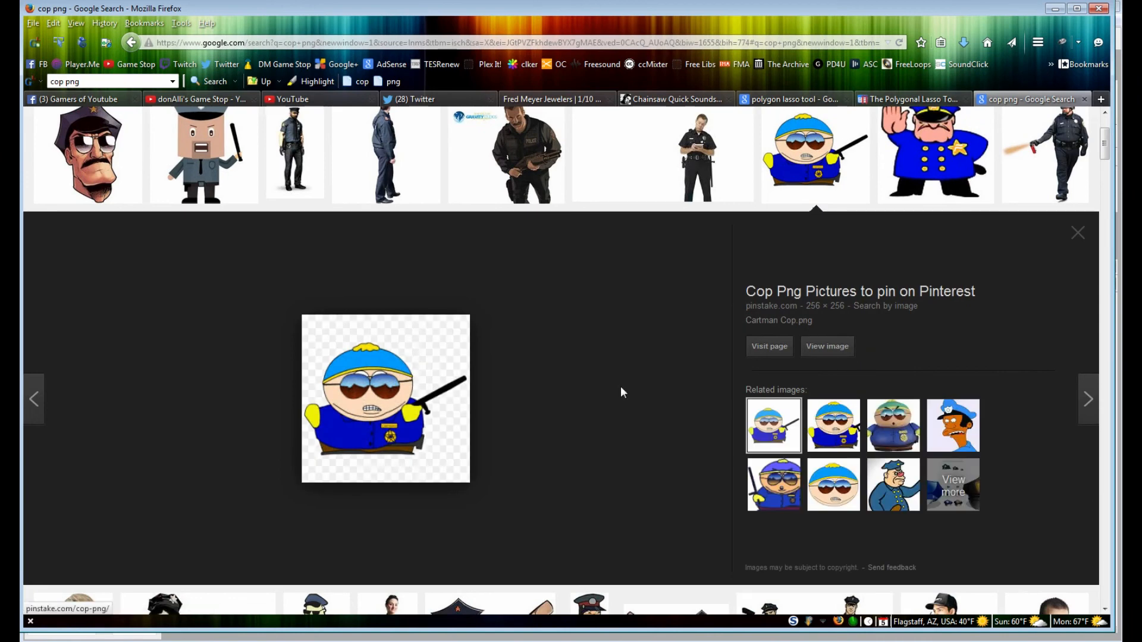
pyautogui.scroll(3, 619, 387)
pyautogui.scroll(-10, 619, 387)
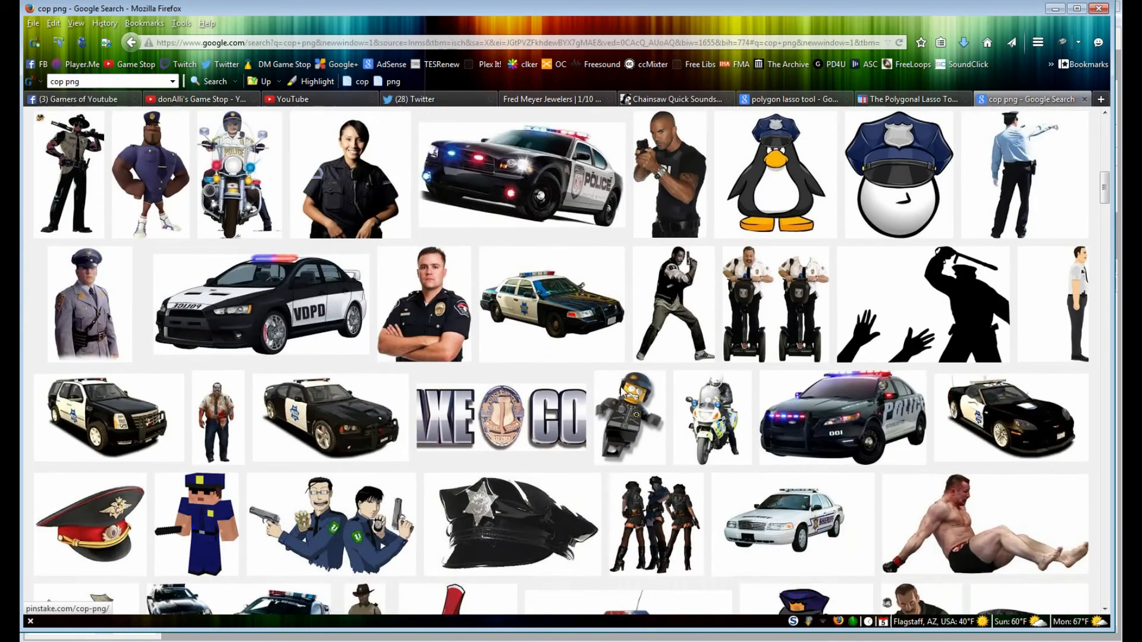
pyautogui.scroll(3, 680, 307)
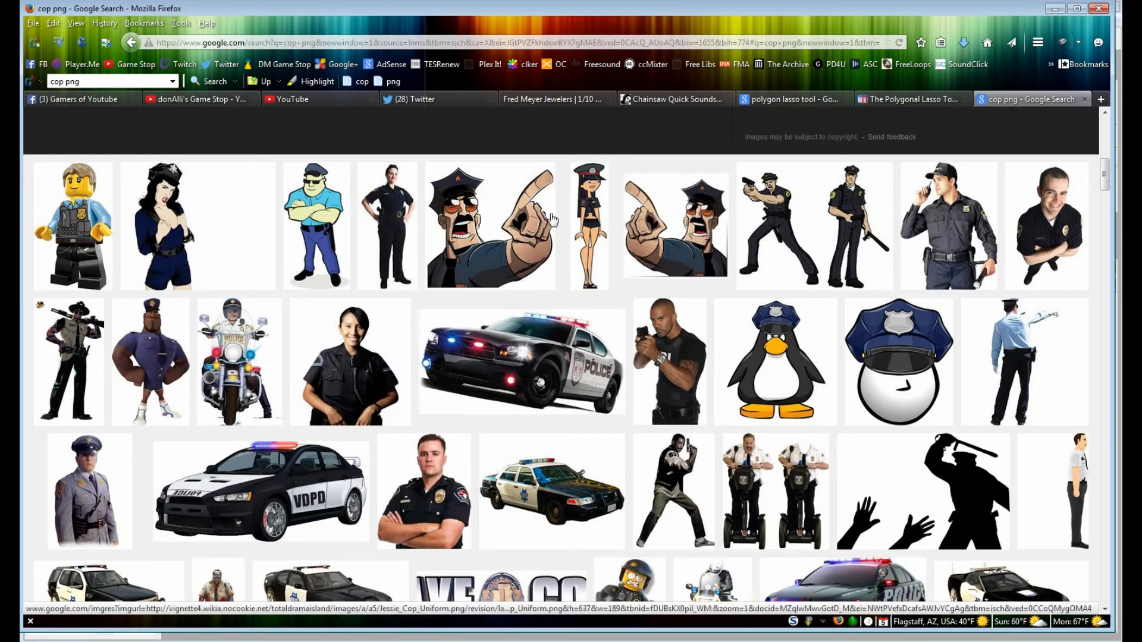
# View the pointing Axe Cop image at full size and save it as Axe-Cop-Point-icon.png in the Overlay Images folder.
pyautogui.click(494, 221)
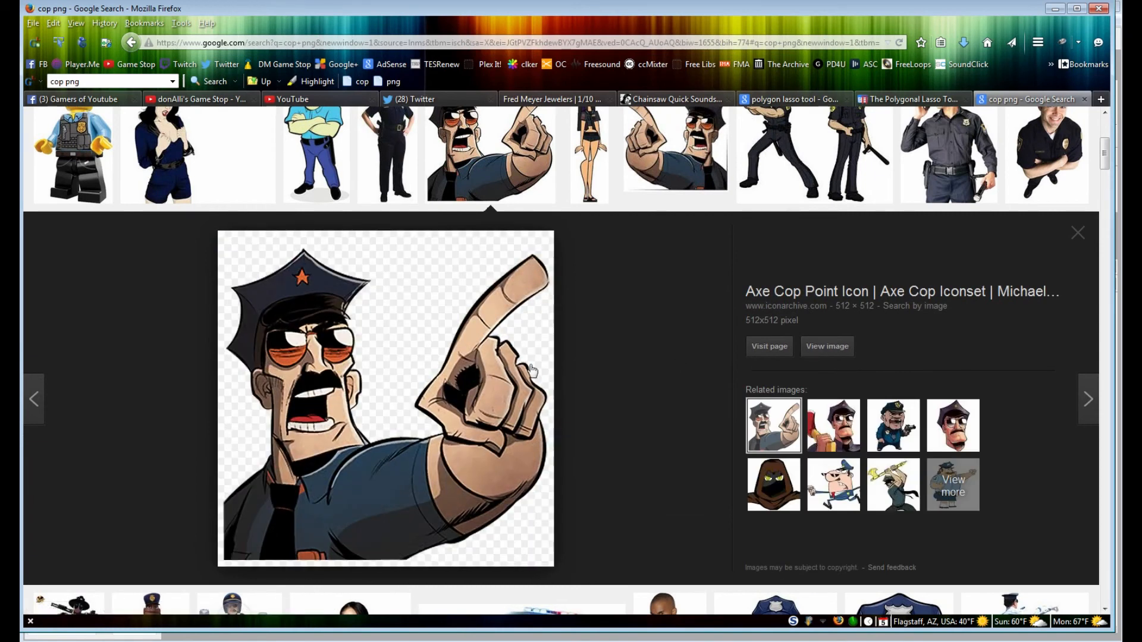
pyautogui.click(827, 346)
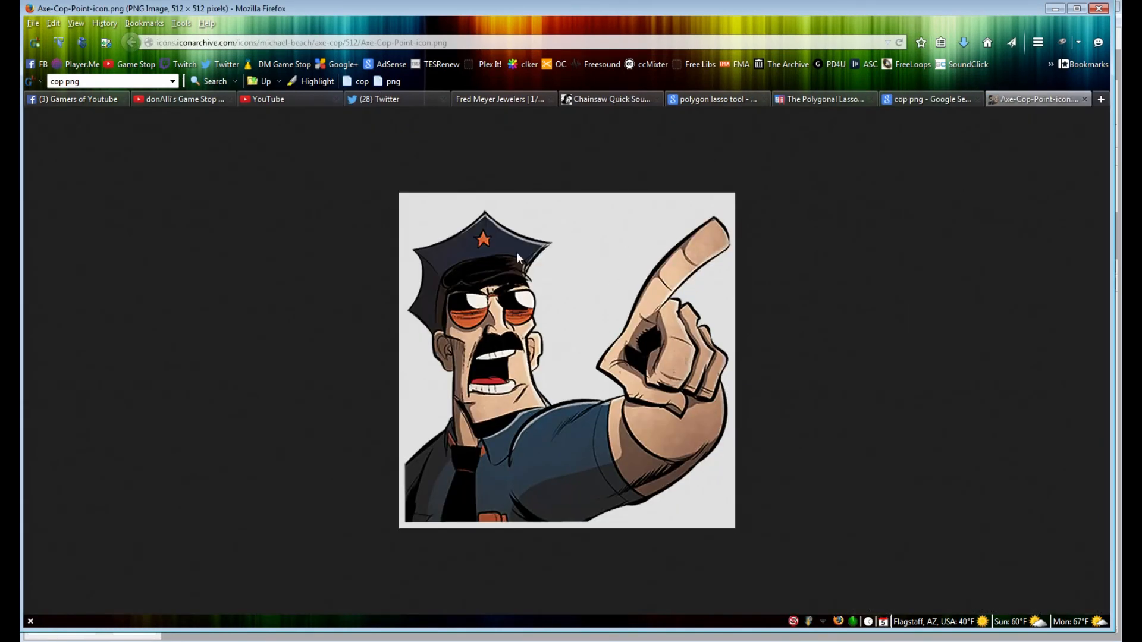
pyautogui.rightClick(516, 252)
pyautogui.click(565, 295)
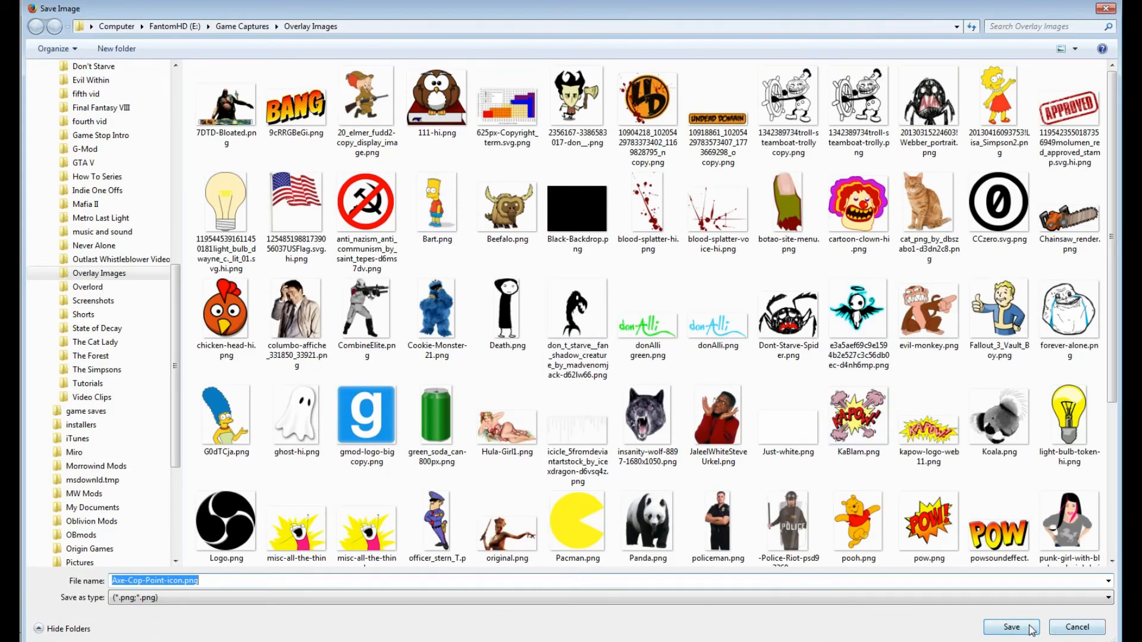
pyautogui.click(1030, 628)
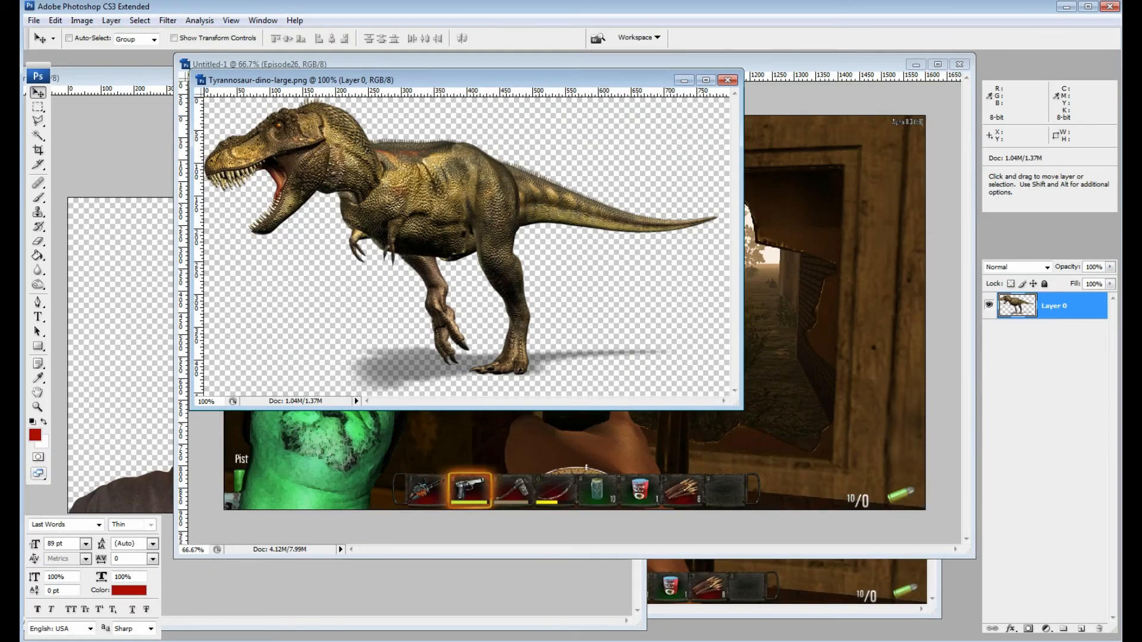
# Open Axe-Cop-Point-icon.png from the Overlay Images folder in Photoshop and copy the cop into the lower-right corner of the 7 Days to Die composite.
pyautogui.click(302, 639)
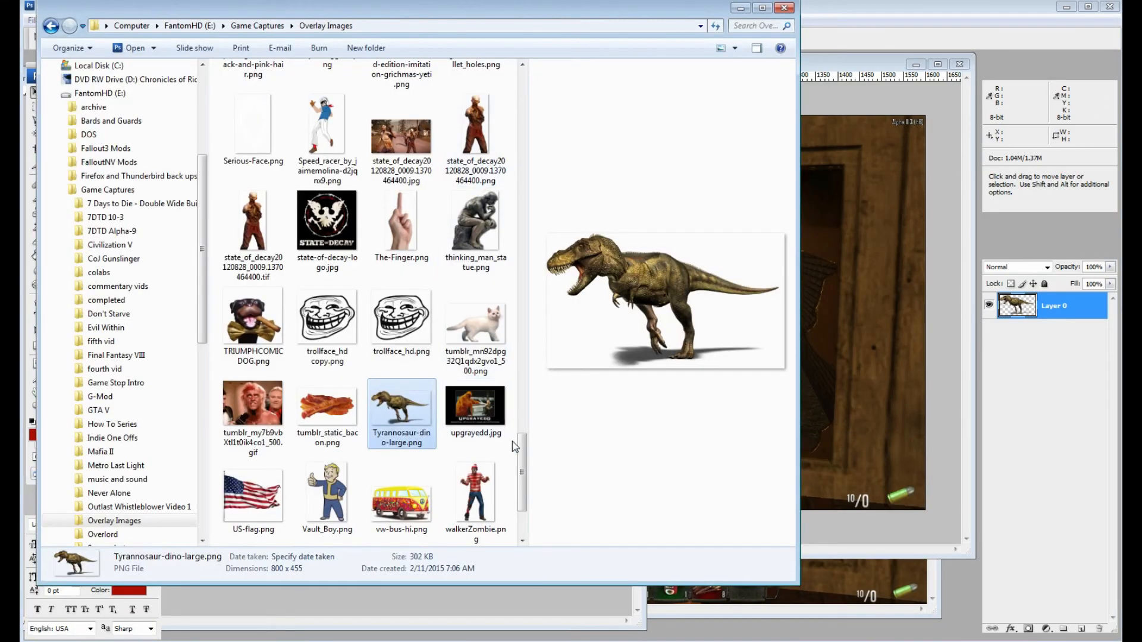
pyautogui.moveTo(522, 453); pyautogui.dragTo(516, 154)
pyautogui.moveTo(408, 279); pyautogui.dragTo(953, 578)
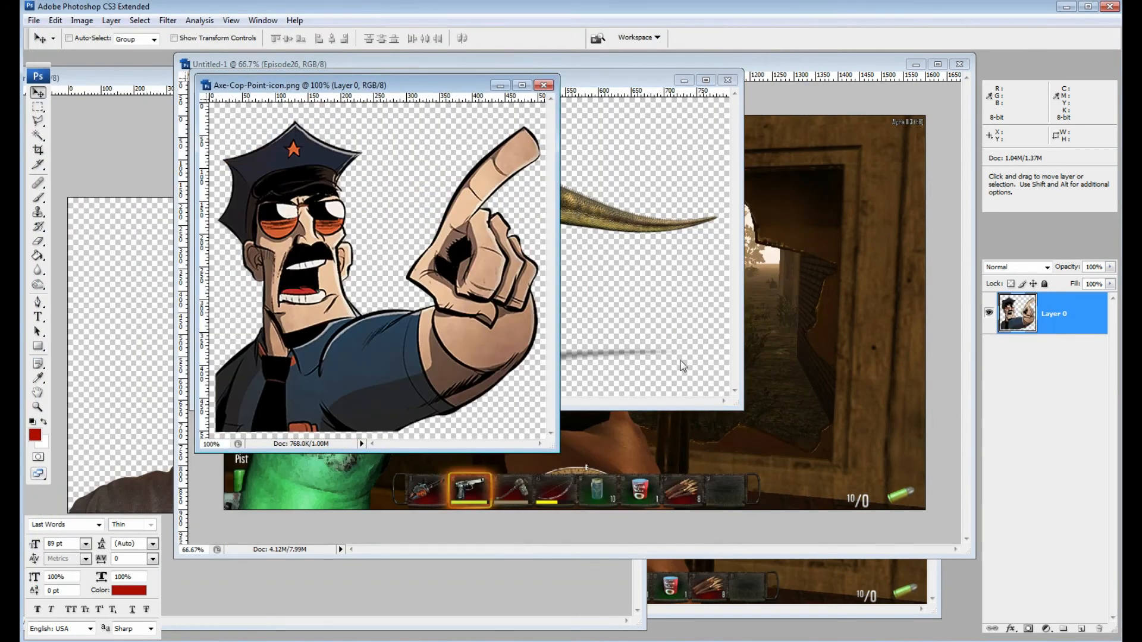
pyautogui.moveTo(408, 283); pyautogui.dragTo(907, 420)
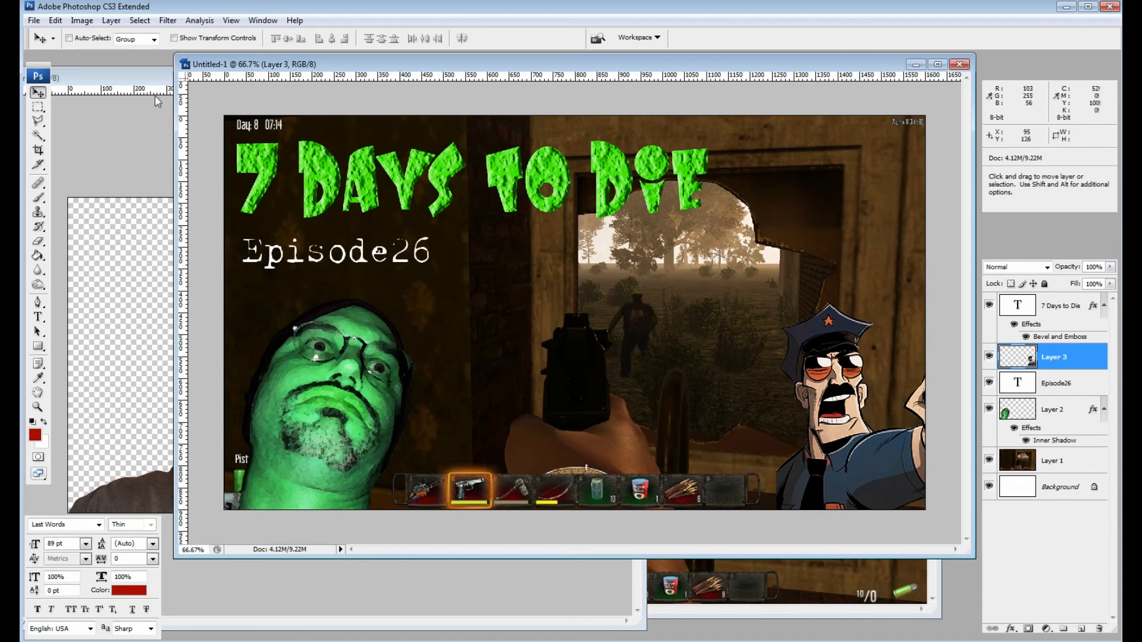
# Flip the cop layer horizontally with a transform and move it back inside the canvas so he points toward the green man.
pyautogui.click(81, 20)
pyautogui.moveTo(54, 20)
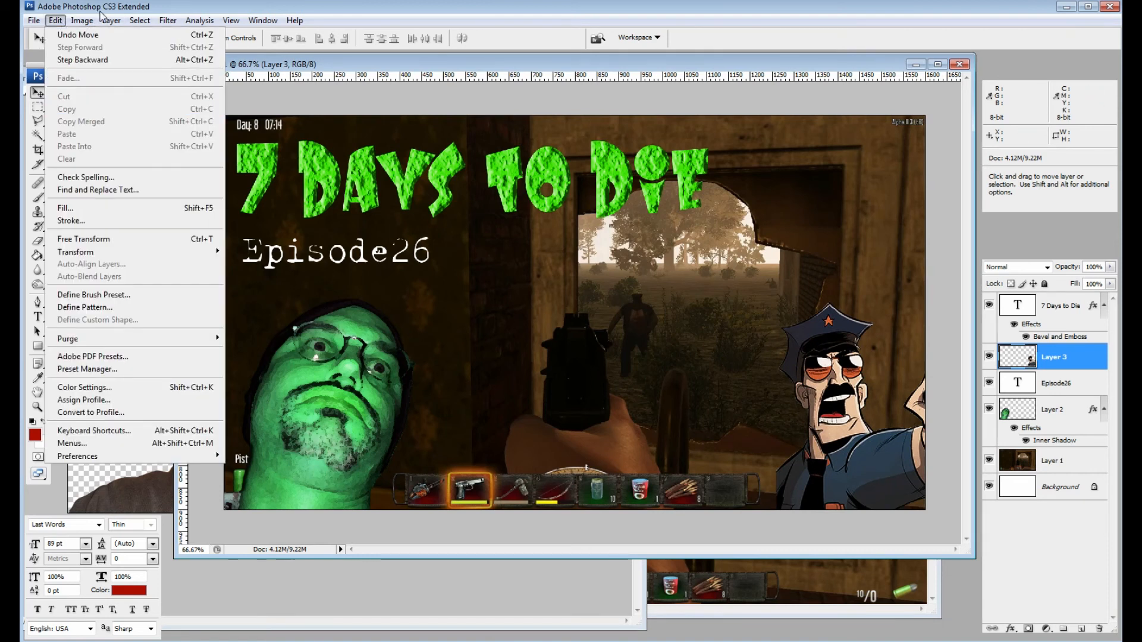
pyautogui.click(106, 239)
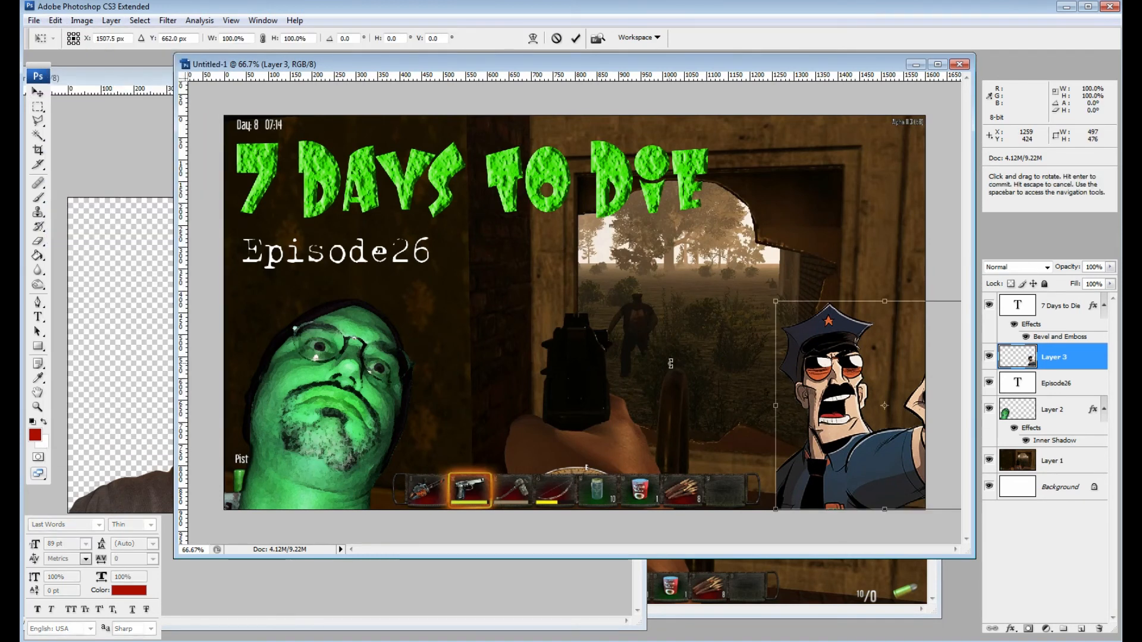
pyautogui.click(82, 20)
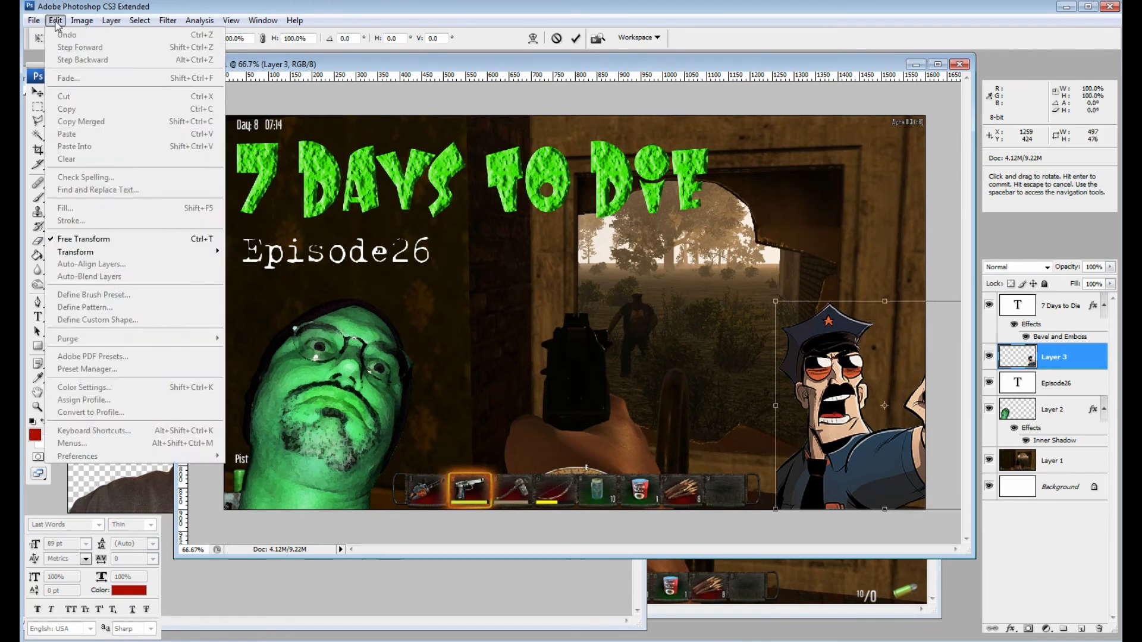
pyautogui.click(56, 20)
pyautogui.click(55, 20)
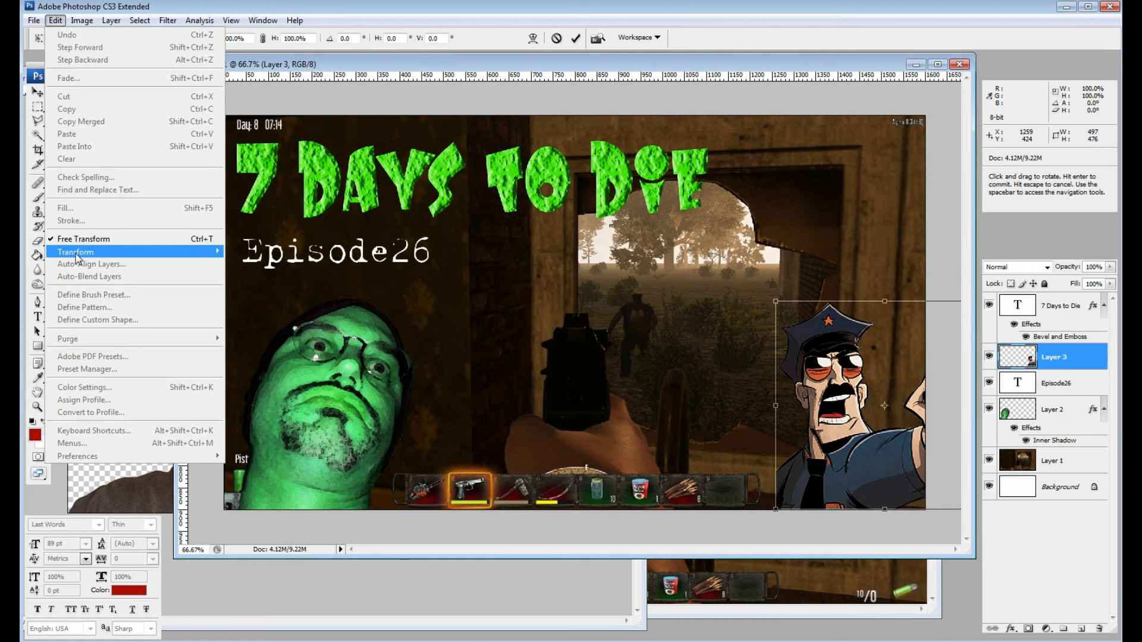
pyautogui.moveTo(149, 252)
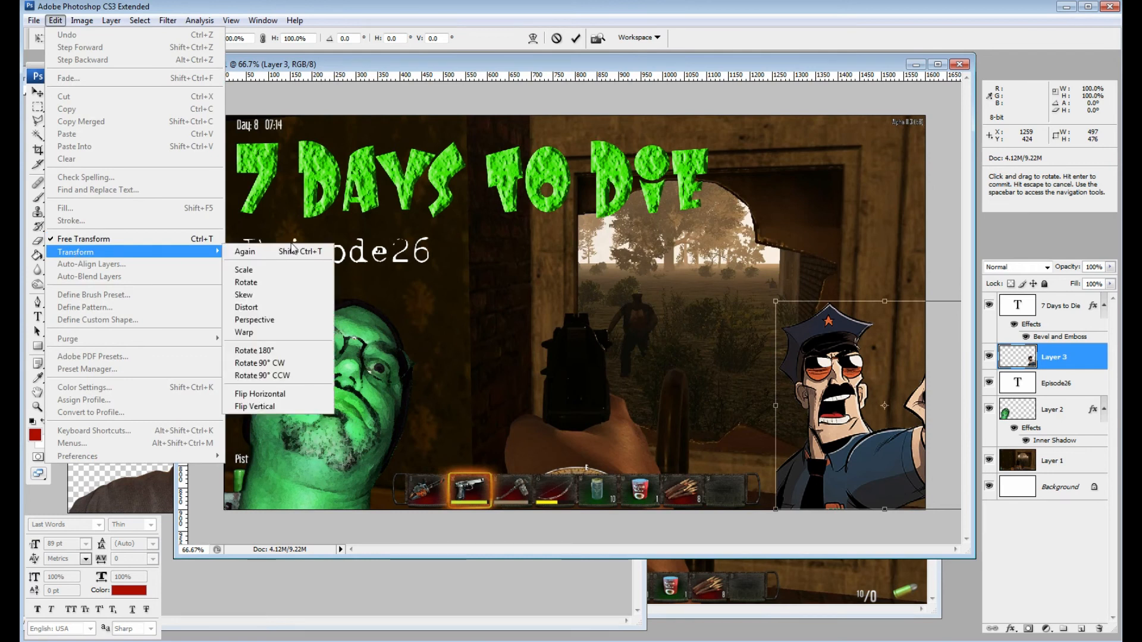
pyautogui.click(298, 394)
pyautogui.moveTo(931, 423); pyautogui.dragTo(862, 431)
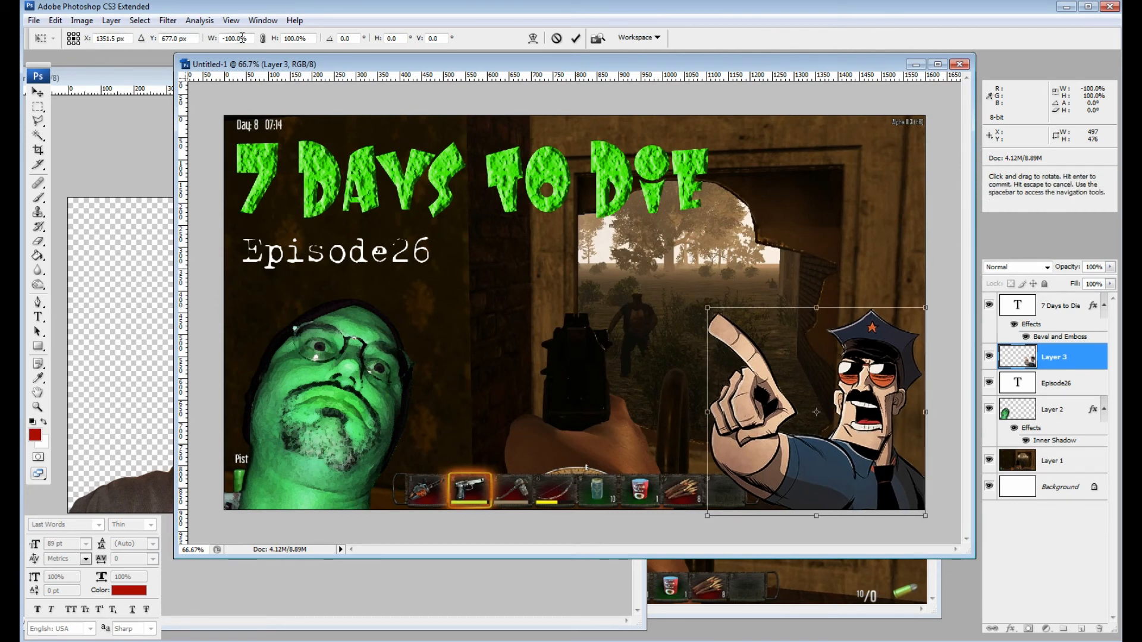
# Apply the horizontal flip without any vertical inversion and shift the cop flush into the composite's lower-right corner.
pyautogui.click(262, 38)
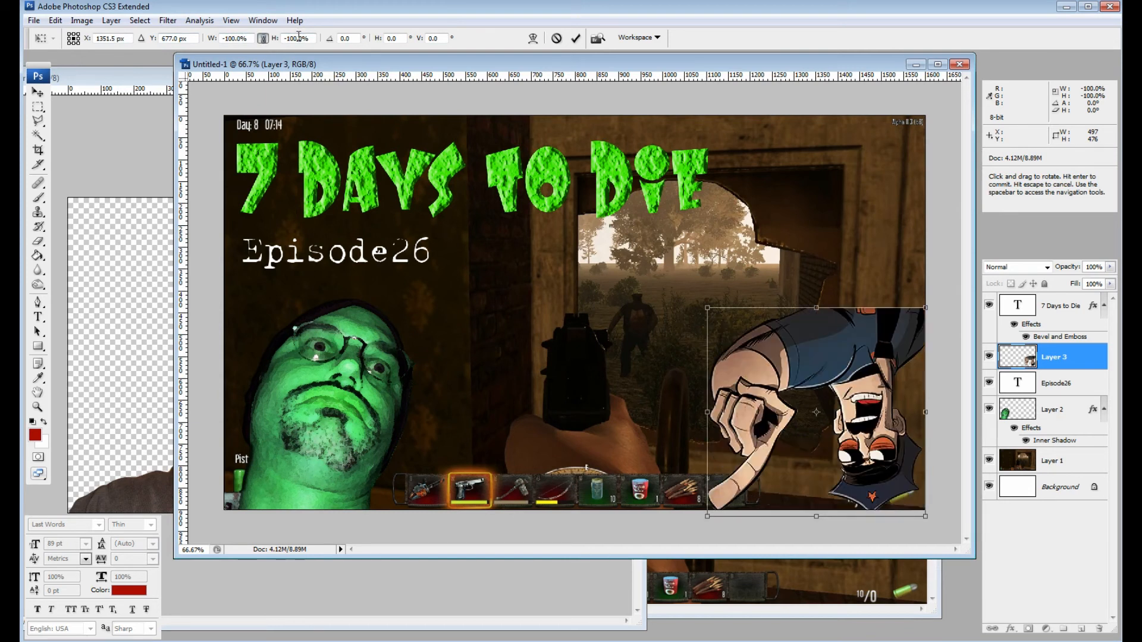
pyautogui.hotkey('ctrl', 'z')
pyautogui.moveTo(861, 406); pyautogui.dragTo(816, 406)
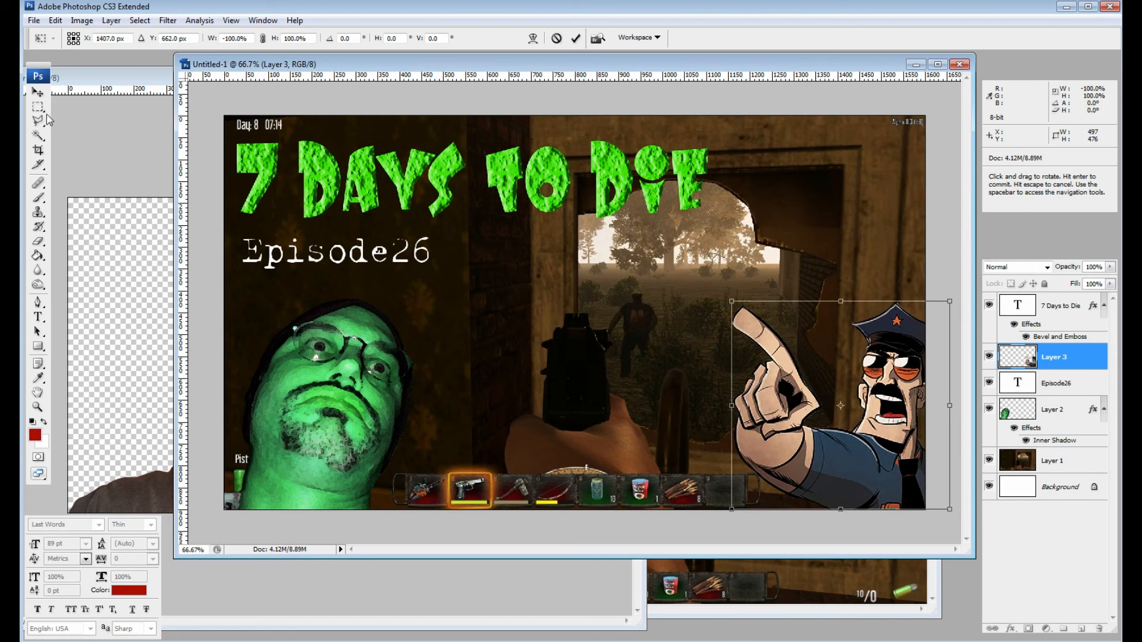
pyautogui.click(37, 107)
pyautogui.click(528, 248)
pyautogui.moveTo(911, 436); pyautogui.dragTo(886, 432)
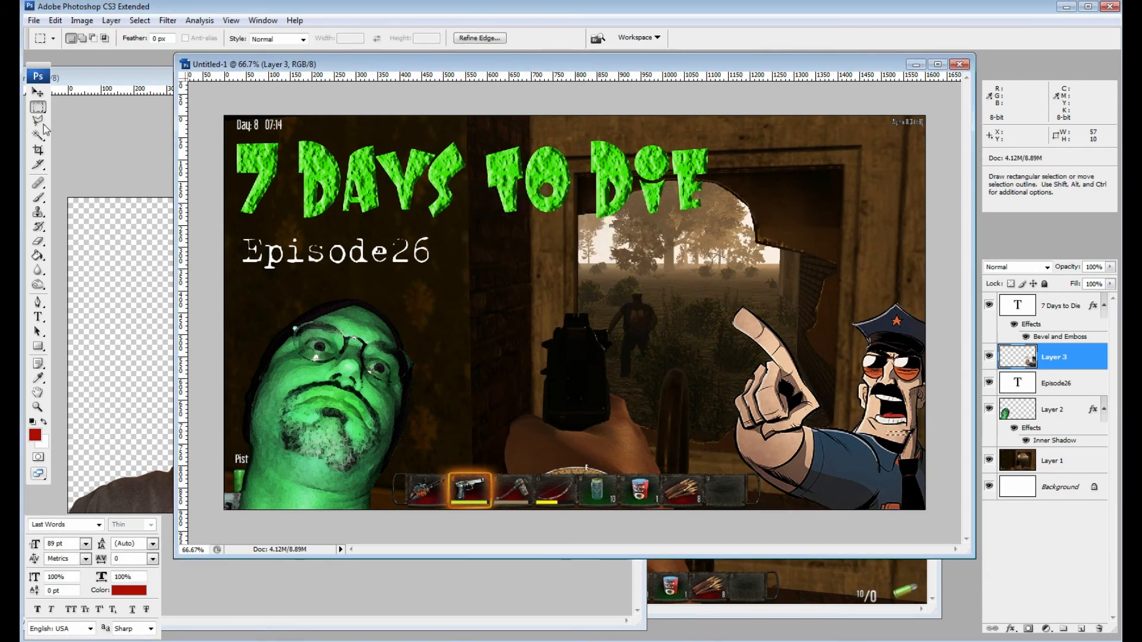
pyautogui.click(38, 92)
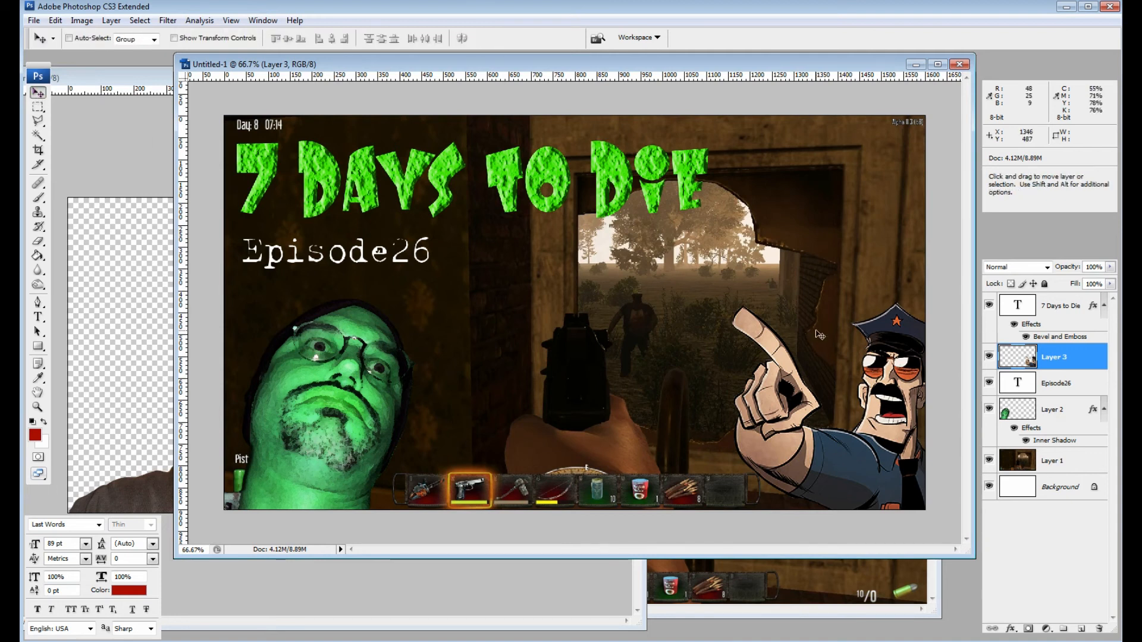
pyautogui.moveTo(876, 387); pyautogui.dragTo(854, 387)
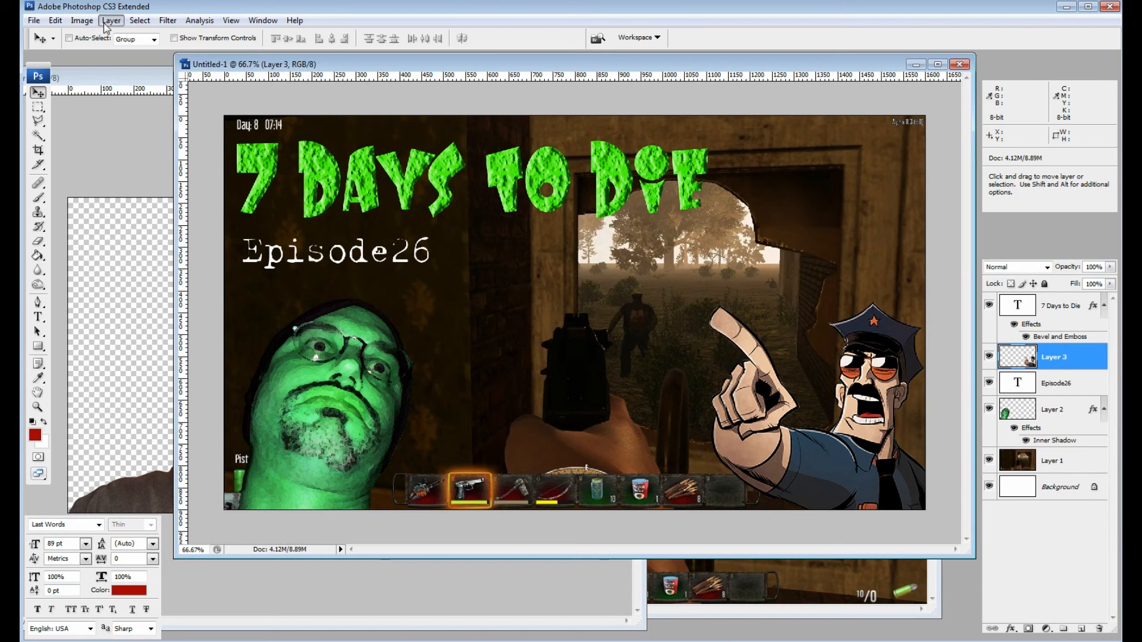
# Free-transform the cop layer from its lower-right reference point and scale it with linked proportions to 121%.
pyautogui.click(83, 21)
pyautogui.moveTo(56, 23)
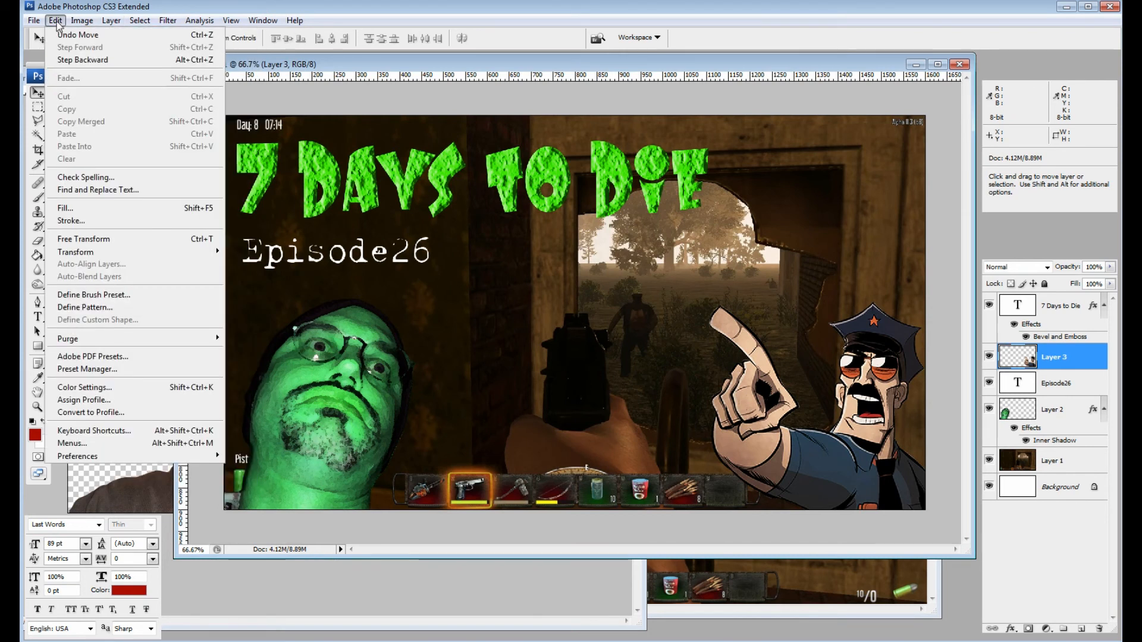
pyautogui.click(103, 240)
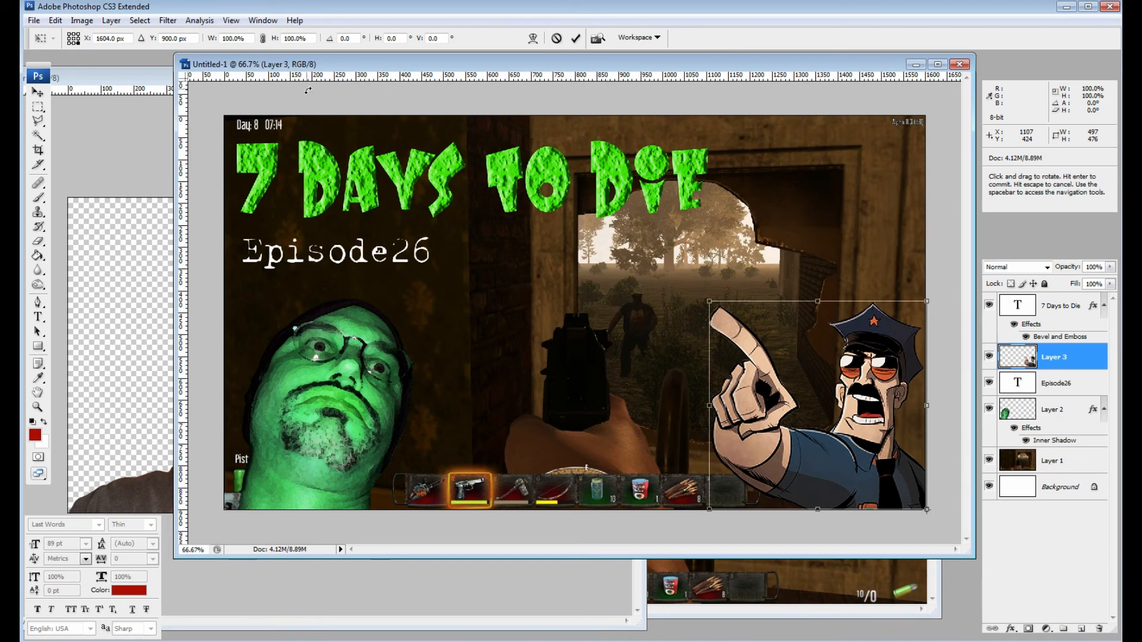
pyautogui.press('Up')
pyautogui.press('Up')
pyautogui.press('Up')
pyautogui.press('Up')
pyautogui.press('Up')
pyautogui.press('Up')
pyautogui.press('Up')
pyautogui.press('Up')
pyautogui.press('Up')
pyautogui.press('Up')
pyautogui.press('Up')
pyautogui.press('Up')
pyautogui.press('Up')
pyautogui.press('Up')
pyautogui.press('Up')
pyautogui.press('Up')
pyautogui.press('Up')
pyautogui.press('Up')
pyautogui.press('Up')
pyautogui.press('Up')
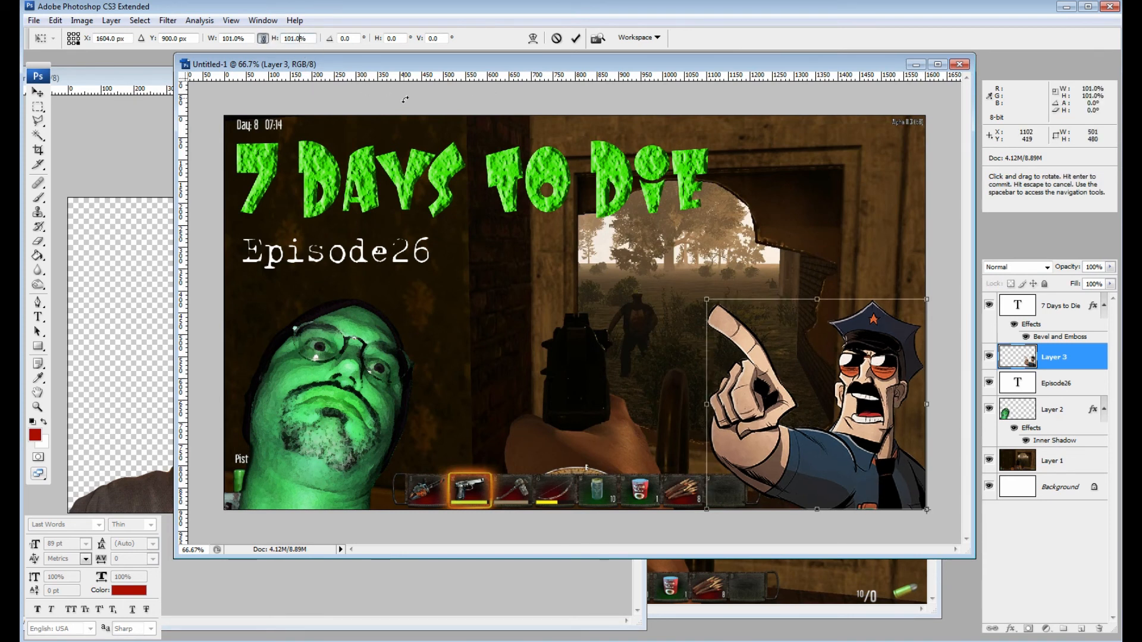
pyautogui.press('Down')
pyautogui.press('Down')
pyautogui.press('Down')
pyautogui.press('Right')
pyautogui.press('Right')
pyautogui.press('Right')
pyautogui.press('Right')
pyautogui.press('Right')
pyautogui.press('Right')
pyautogui.press('Right')
pyautogui.press('Right')
pyautogui.press('Right')
pyautogui.press('Right')
pyautogui.press('Right')
pyautogui.press('Right')
pyautogui.press('Right')
pyautogui.press('Right')
pyautogui.press('Right')
pyautogui.press('Right')
pyautogui.press('Right')
pyautogui.press('Right')
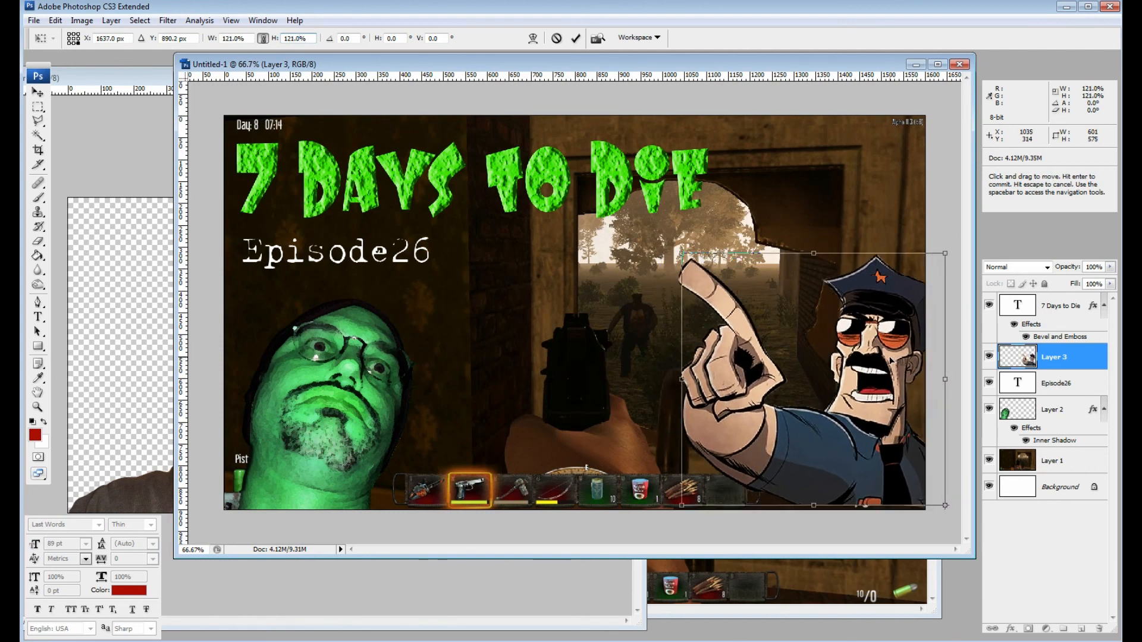
# Move the enlarged cop so its lower-right reference point sits at X 1600 px, Y 900 px.
pyautogui.press('Left')
pyautogui.press('Left')
pyautogui.press('Left')
pyautogui.press('Left')
pyautogui.press('Left')
pyautogui.press('Left')
pyautogui.press('Left')
pyautogui.press('Left')
pyautogui.press('Left')
pyautogui.press('Left')
pyautogui.press('Left')
pyautogui.press('Left')
pyautogui.press('Left')
pyautogui.press('Left')
pyautogui.press('Left')
pyautogui.press('Left')
pyautogui.press('Left')
pyautogui.press('Left')
pyautogui.press('Left')
pyautogui.press('Left')
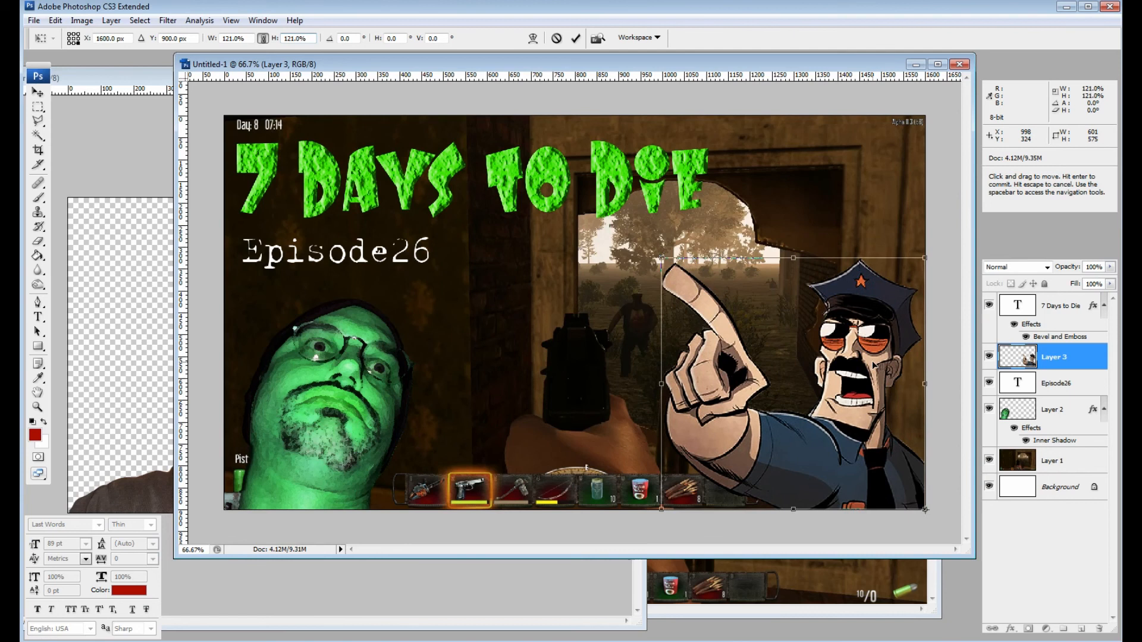
# Reduce the cop's linked width and height to 101% and apply the transform.
pyautogui.press('Down')
pyautogui.press('Down')
pyautogui.press('Down')
pyautogui.press('Down')
pyautogui.press('Down')
pyautogui.press('Down')
pyautogui.press('Down')
pyautogui.press('Down')
pyautogui.press('Down')
pyautogui.press('Down')
pyautogui.press('Down')
pyautogui.press('Down')
pyautogui.press('Down')
pyautogui.press('Down')
pyautogui.press('Down')
pyautogui.press('Down')
pyautogui.press('Down')
pyautogui.press('Down')
pyautogui.press('Down')
pyautogui.press('Down')
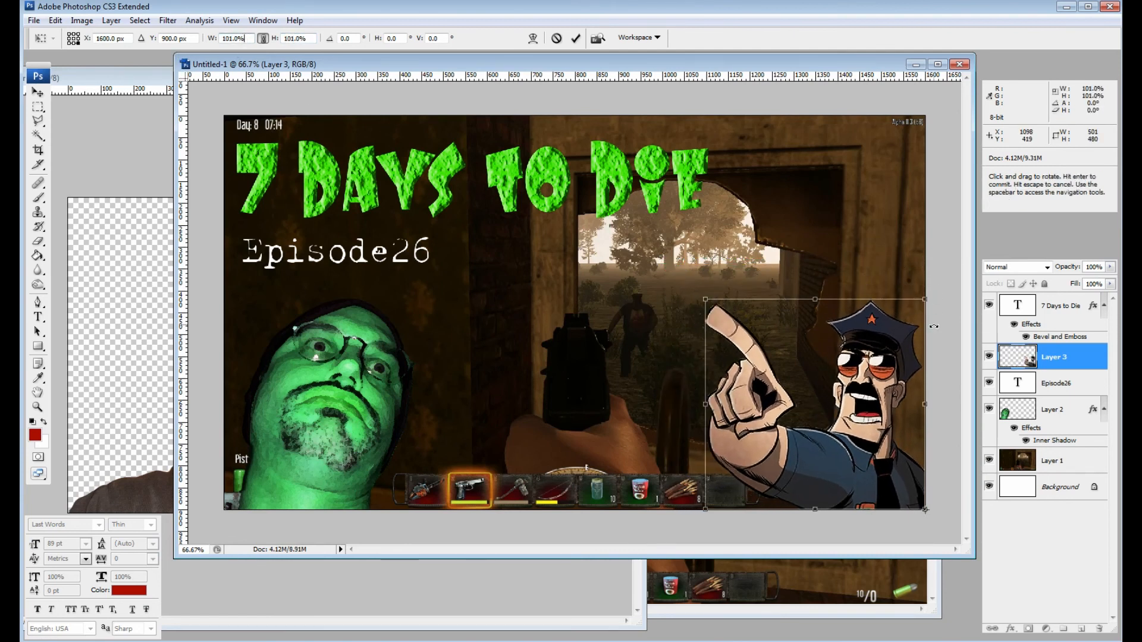
pyautogui.press('m')
pyautogui.press('Return')
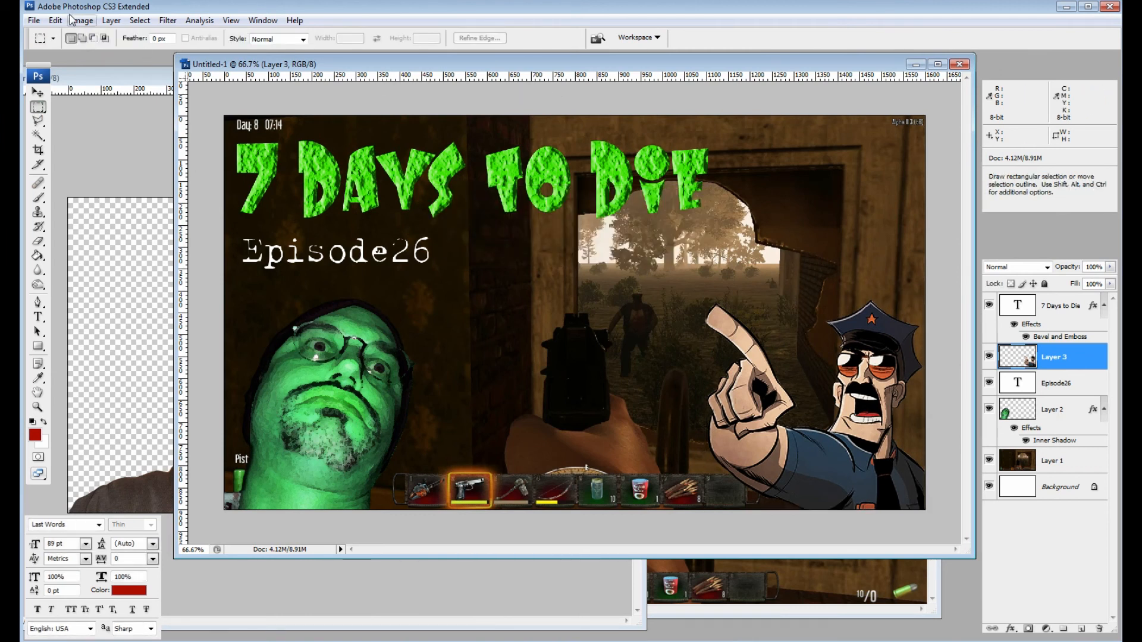
pyautogui.click(35, 20)
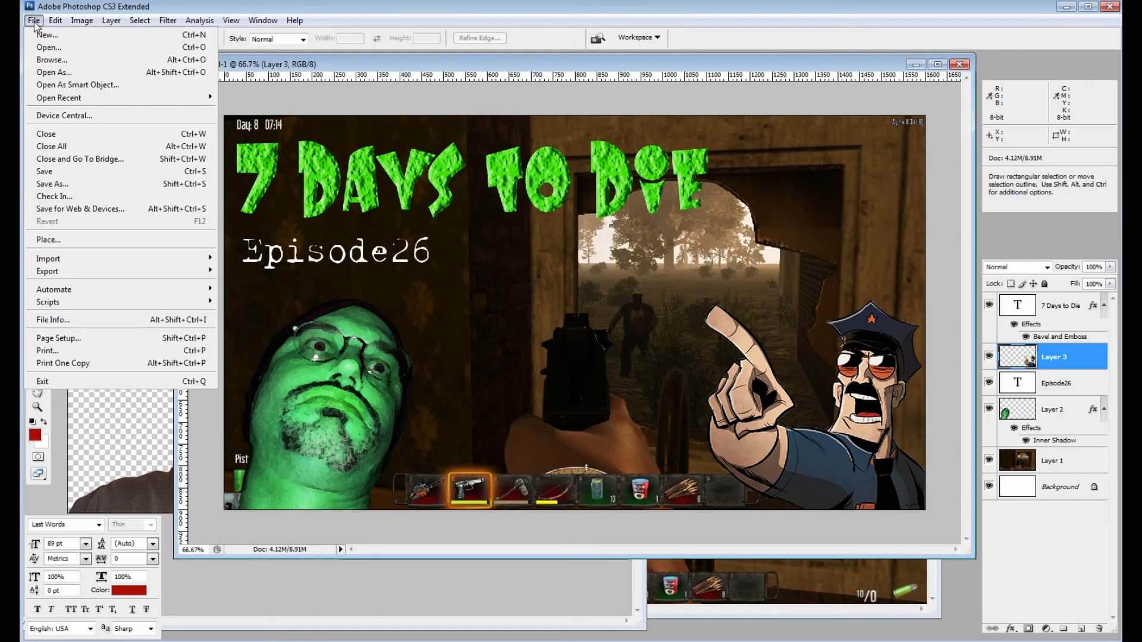
pyautogui.click(59, 73)
pyautogui.click(1046, 572)
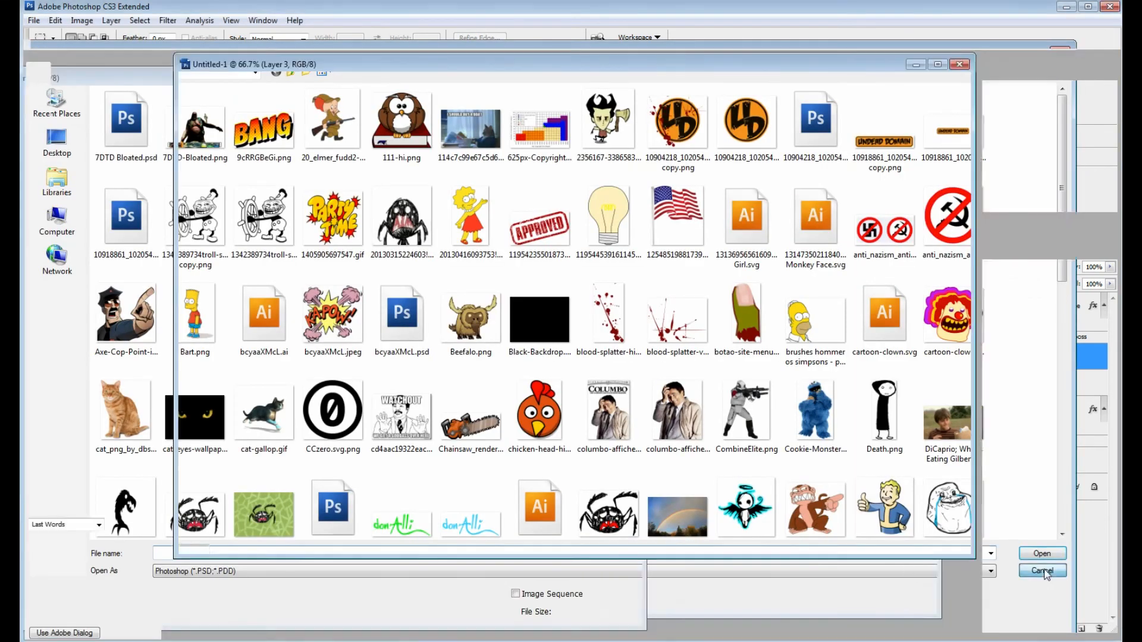
# Save the layered composite as sample.psd in the Overlay Images folder with maximum compatibility enabled.
pyautogui.click(34, 19)
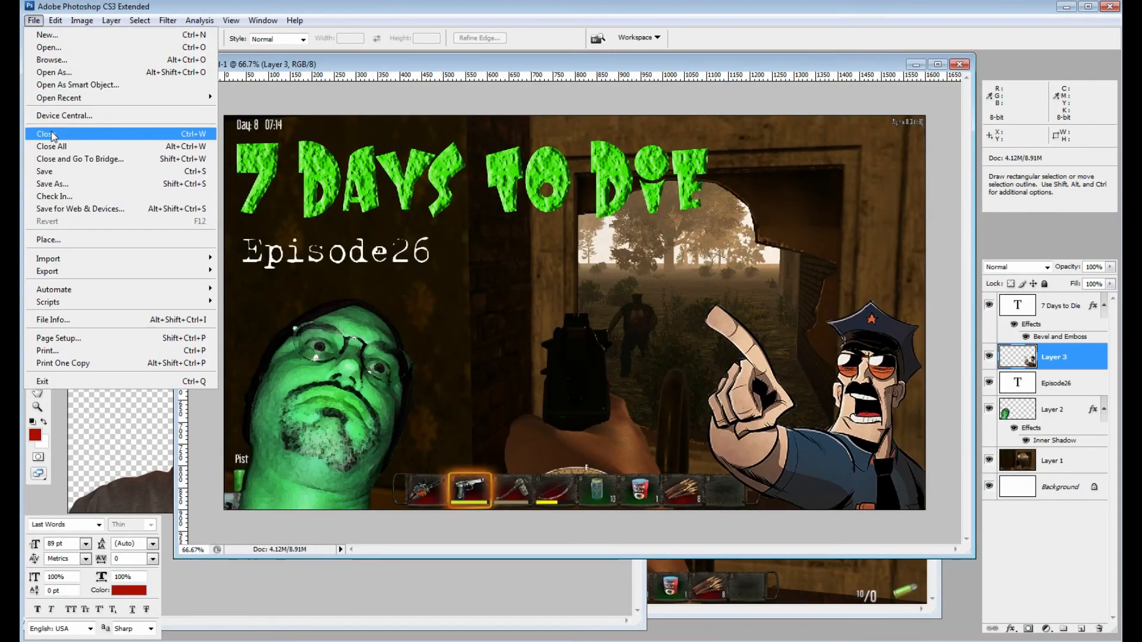
pyautogui.click(59, 184)
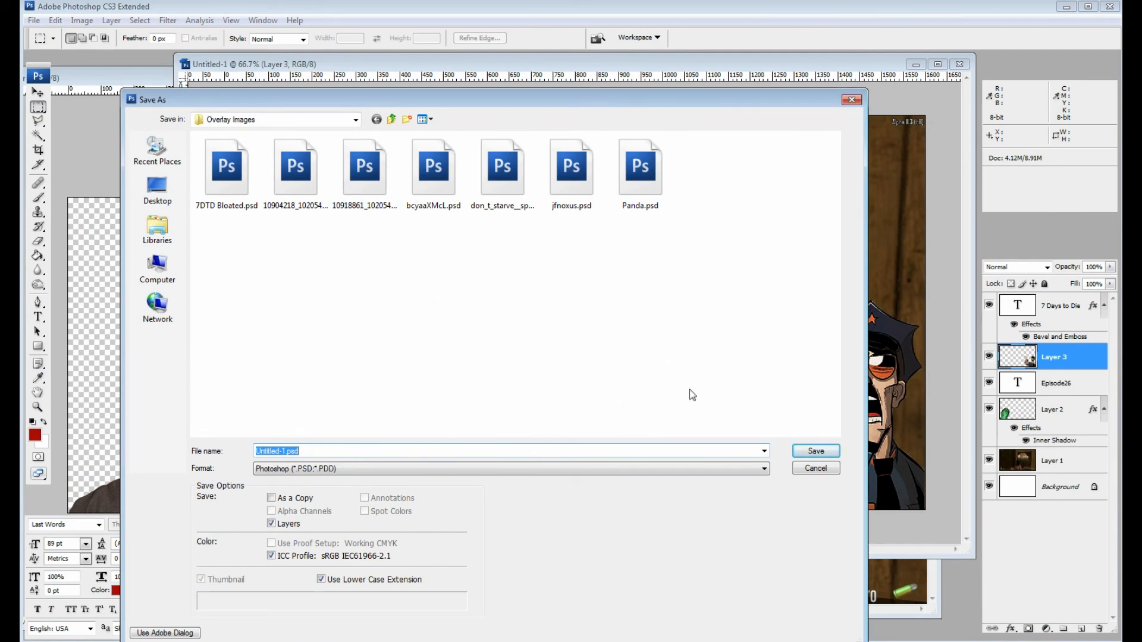
pyautogui.moveTo(289, 454); pyautogui.dragTo(114, 433)
pyautogui.write('sample')
pyautogui.click(832, 451)
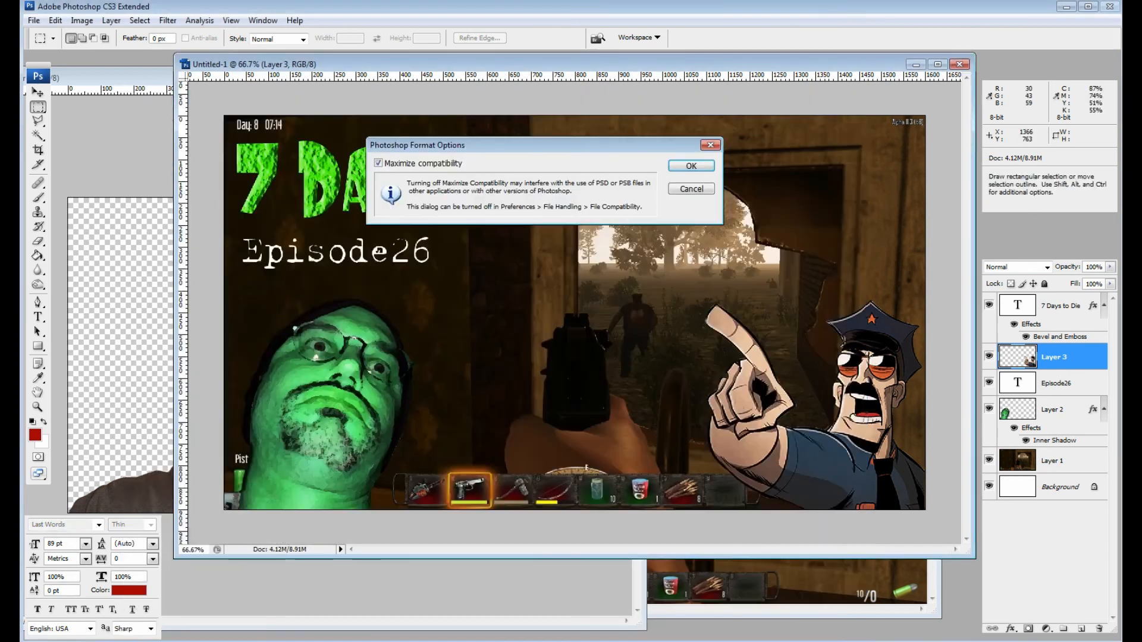
pyautogui.click(691, 167)
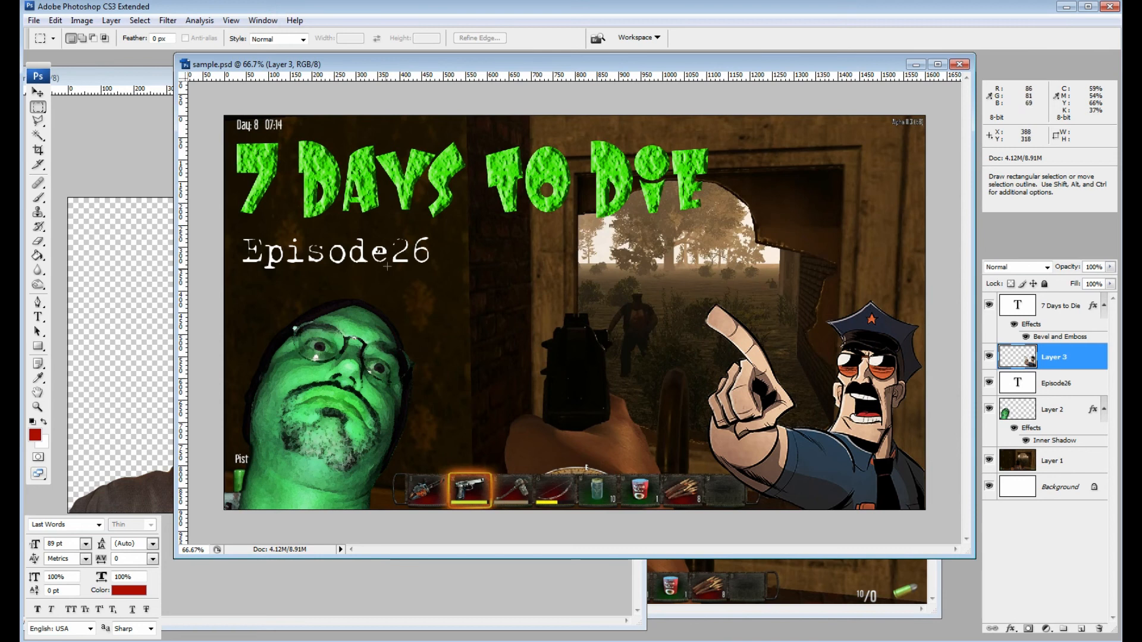
# Create a white 1600 × 900 px RGB document at 150 pixels/inch and move its window down below the composite's title area.
pyautogui.click(34, 20)
pyautogui.click(44, 39)
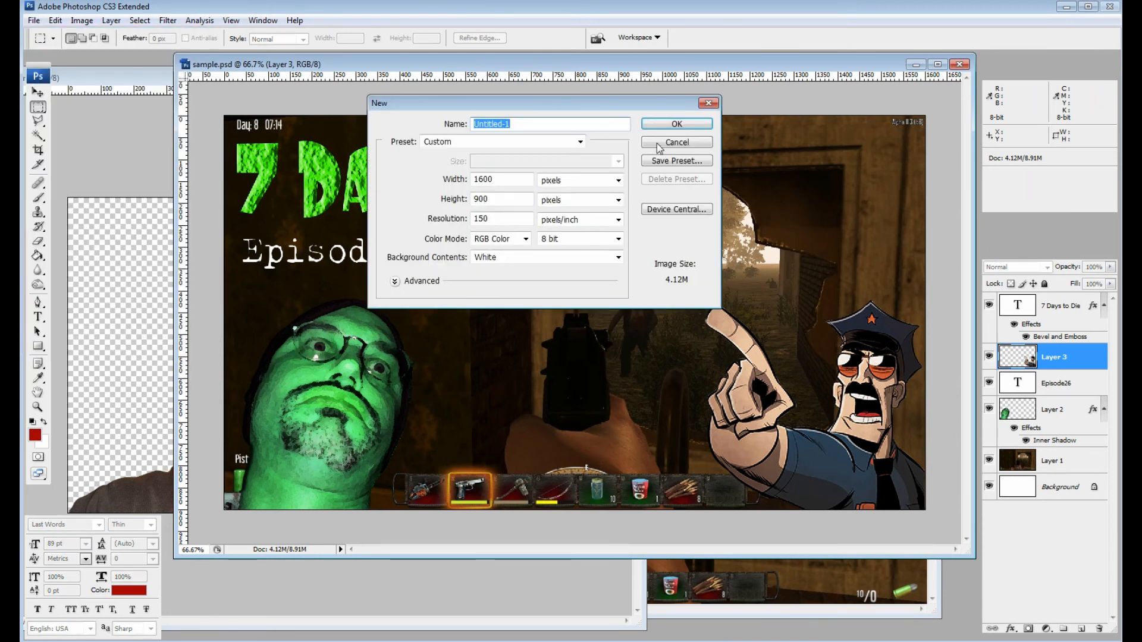
pyautogui.click(676, 123)
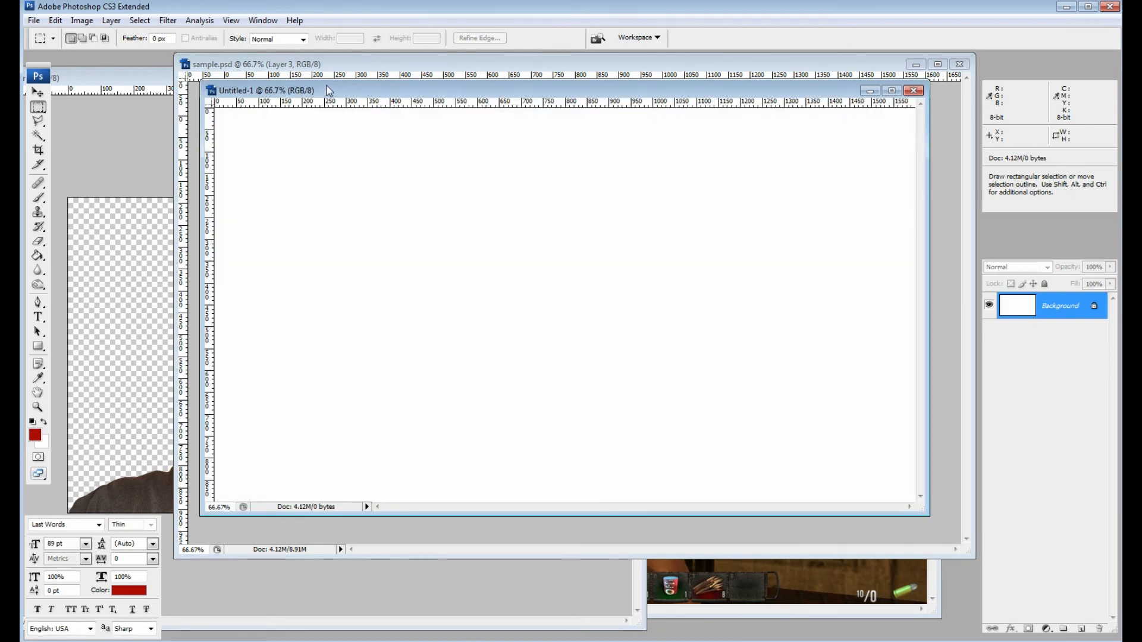
pyautogui.moveTo(329, 91); pyautogui.dragTo(329, 247)
# Copy the title, cop, Episode26 and green-man layers together from sample.psd into the blank document.
pyautogui.click(369, 113)
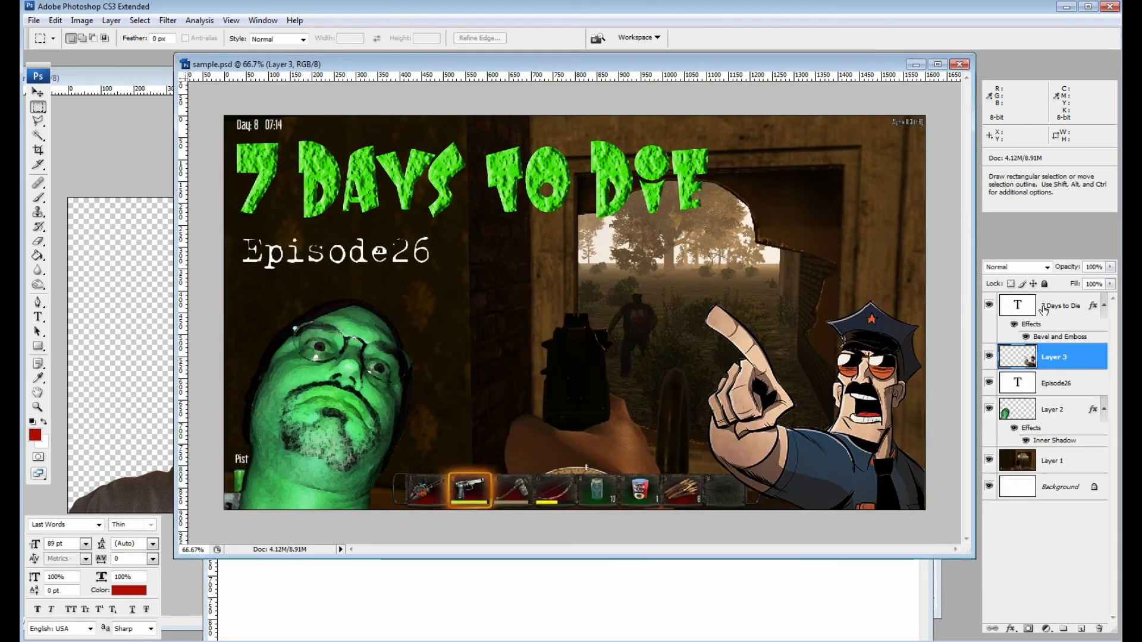
pyautogui.click(1044, 310)
pyautogui.keyDown('shift'); pyautogui.click(1056, 410); pyautogui.keyUp('shift')
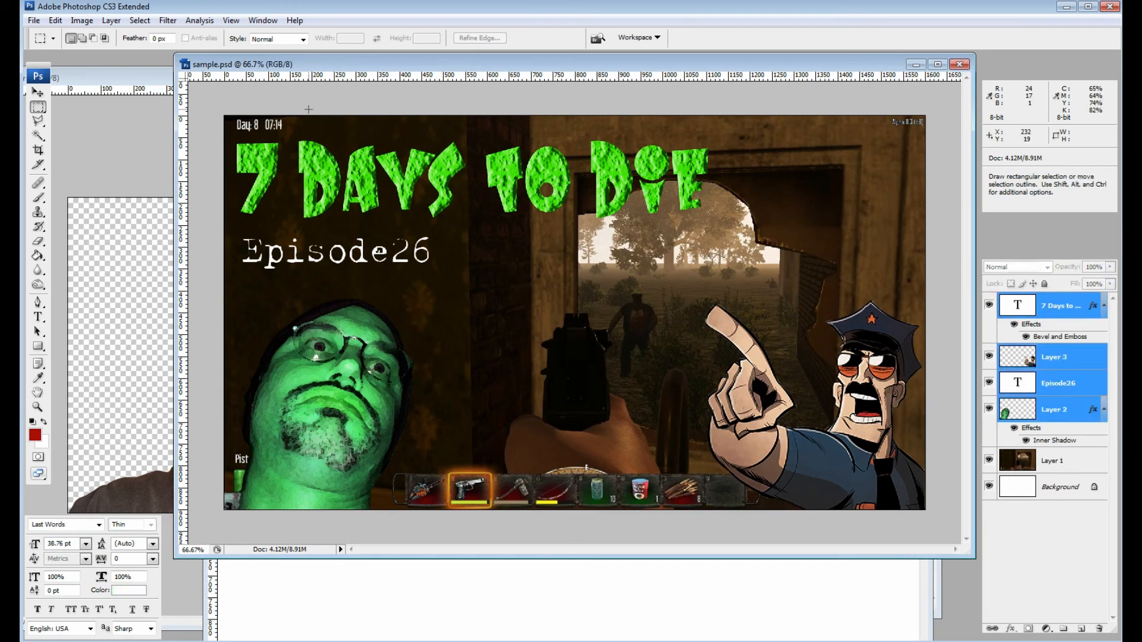
pyautogui.click(38, 92)
pyautogui.moveTo(502, 197); pyautogui.dragTo(531, 588)
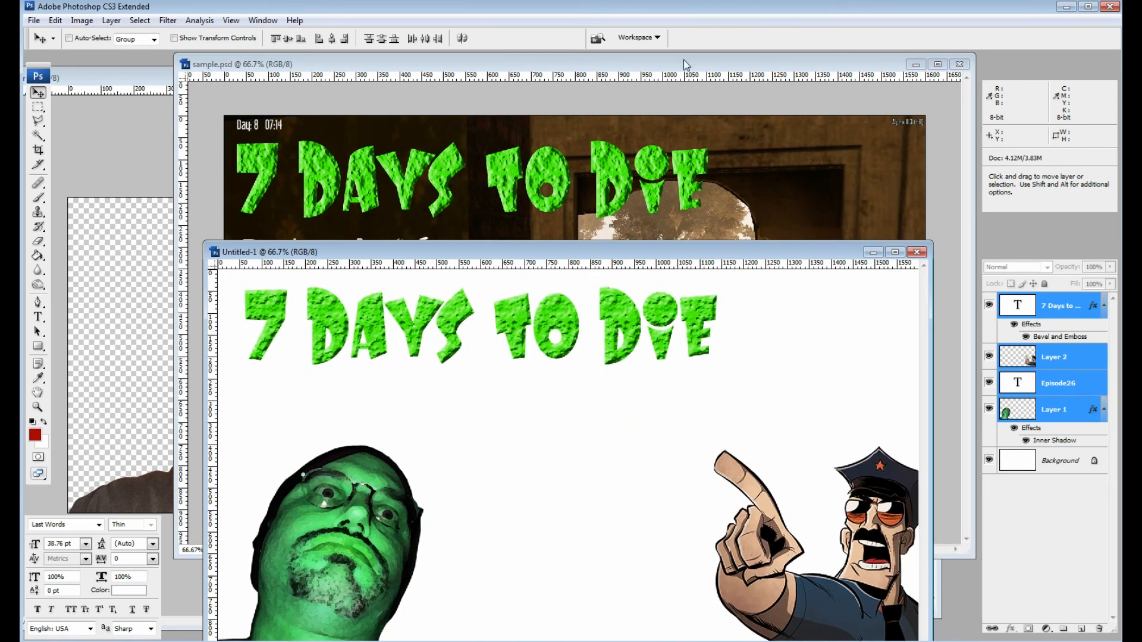
# Open sample.psd in Save for Web & Devices, enlarge the dialog and fit the whole composite in the preview.
pyautogui.moveTo(685, 65); pyautogui.dragTo(686, 69)
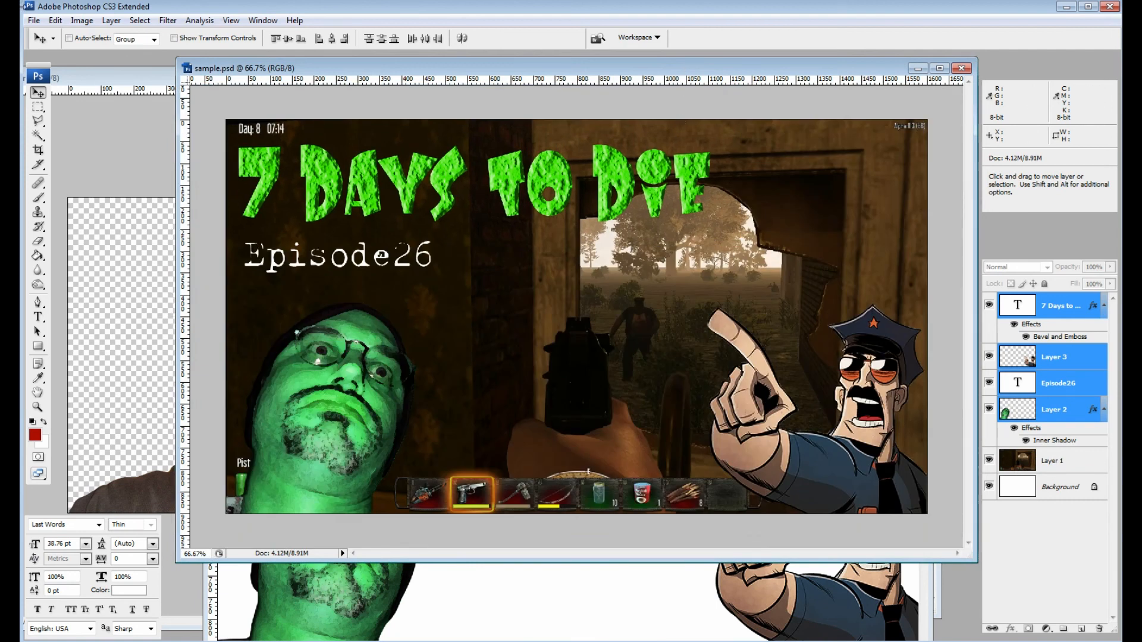
pyautogui.click(36, 23)
pyautogui.click(107, 203)
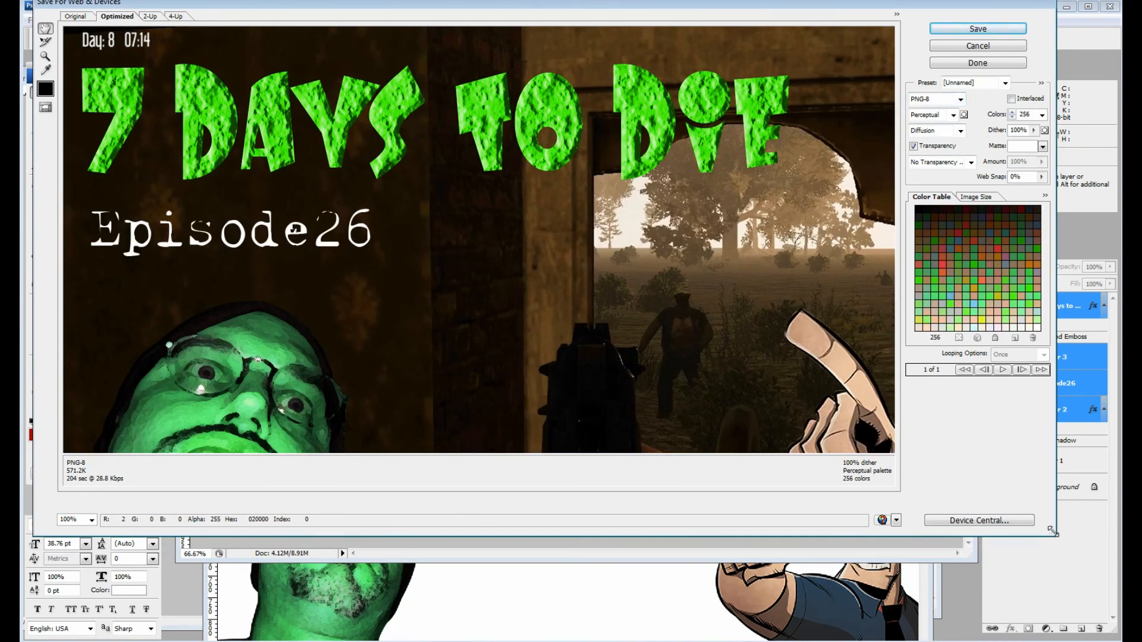
pyautogui.moveTo(1051, 530); pyautogui.dragTo(1121, 639)
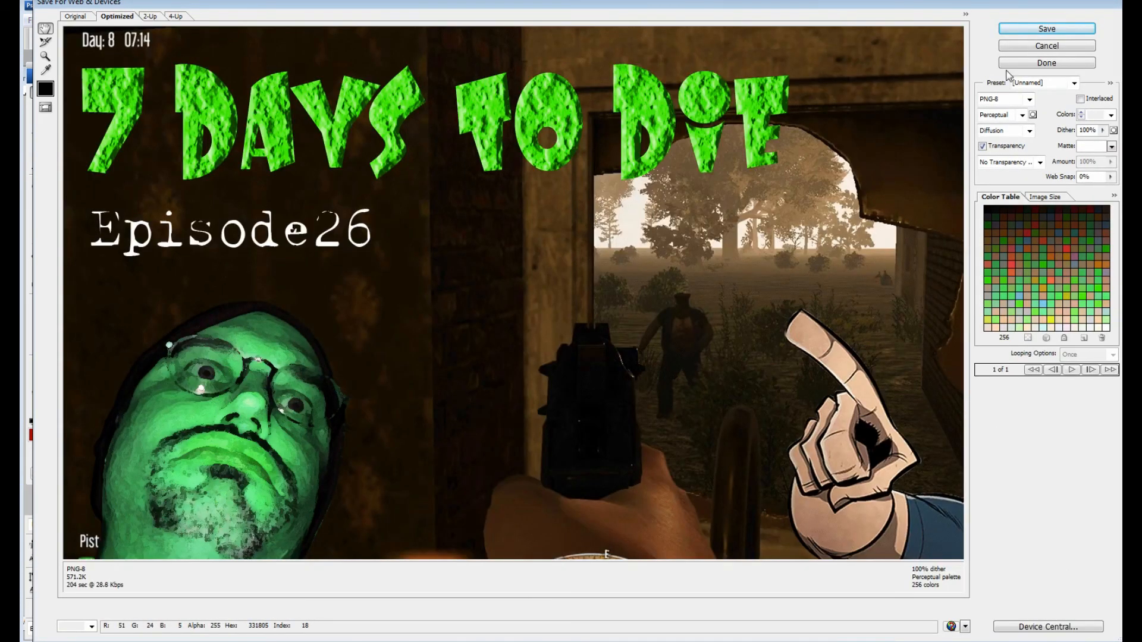
pyautogui.click(91, 627)
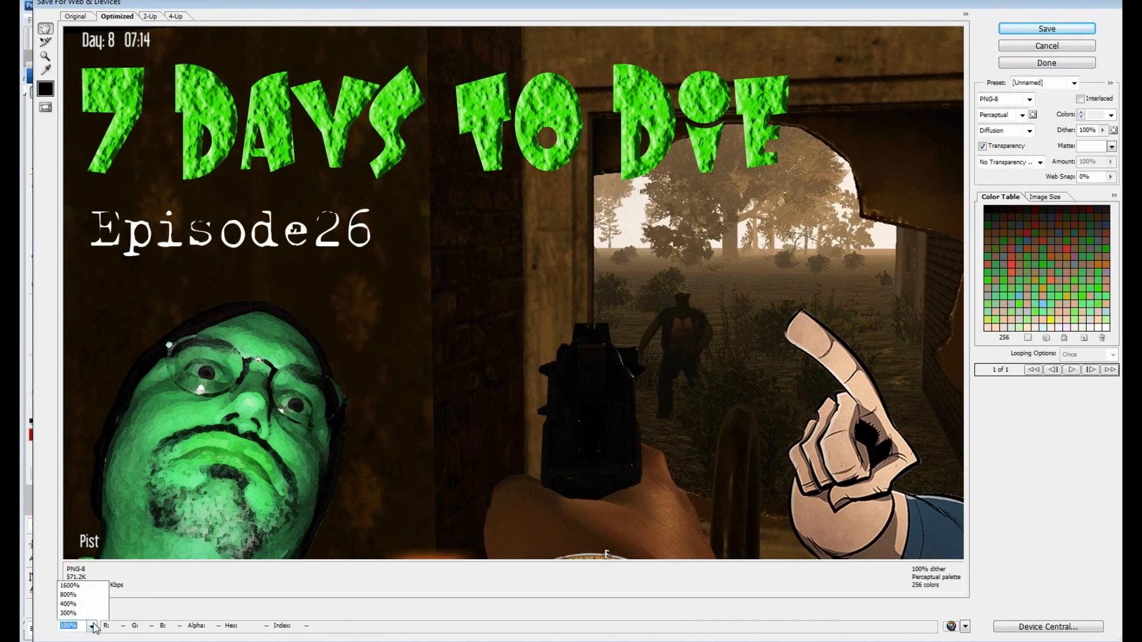
pyautogui.click(80, 613)
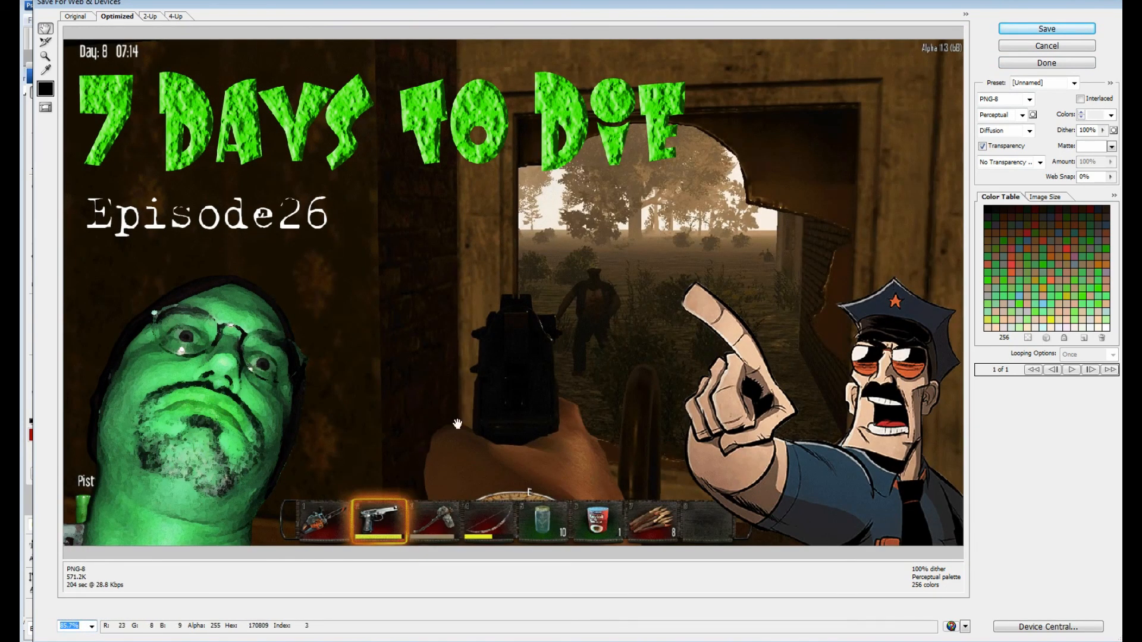
# Try the PNG-8, GIF and PNG-24 export formats and look at the matte choices.
pyautogui.click(1025, 99)
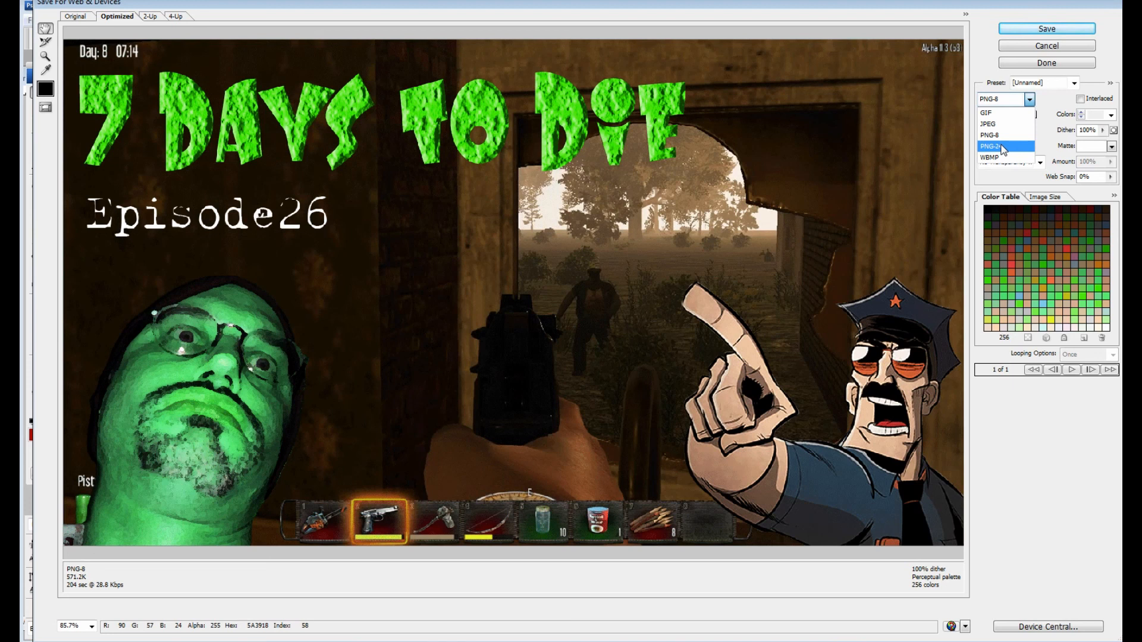
pyautogui.click(990, 135)
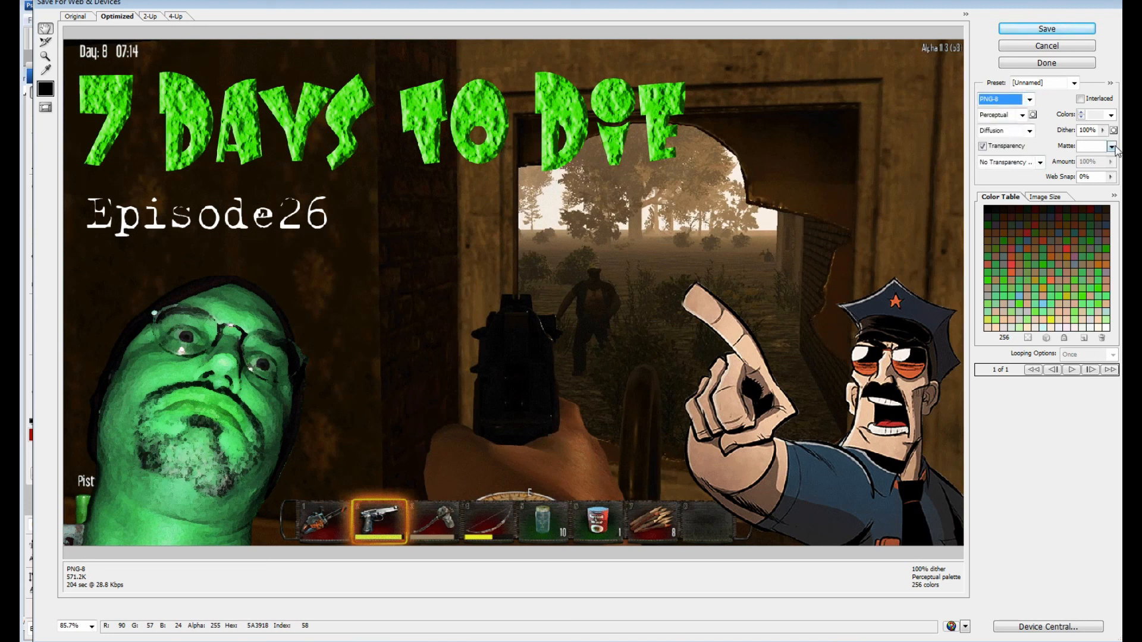
pyautogui.click(1111, 146)
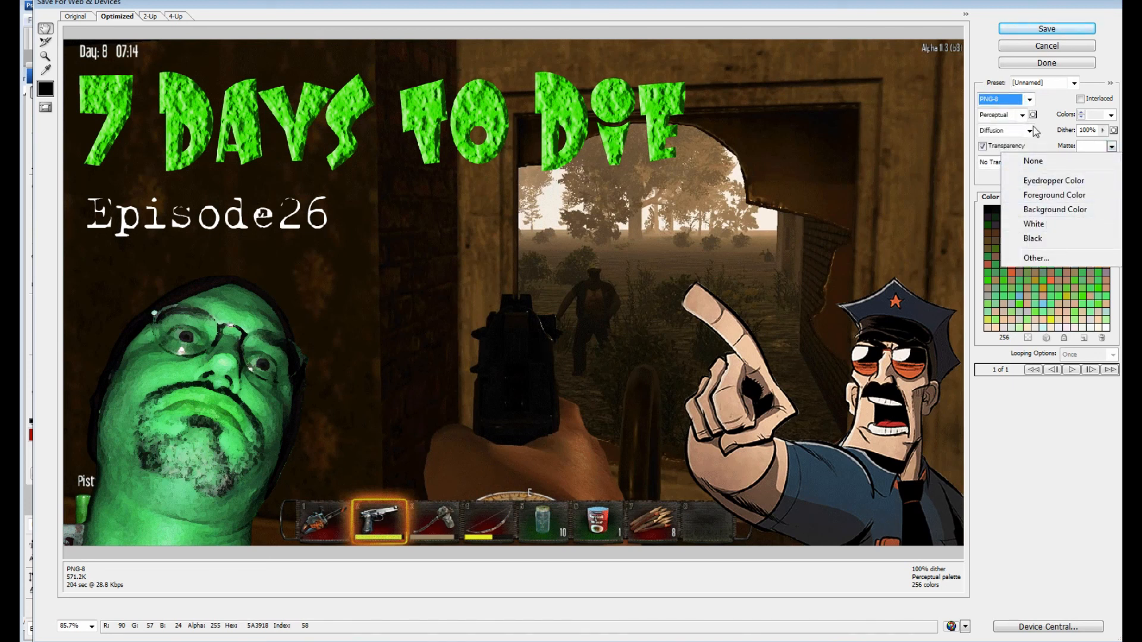
pyautogui.click(1030, 100)
pyautogui.click(1009, 112)
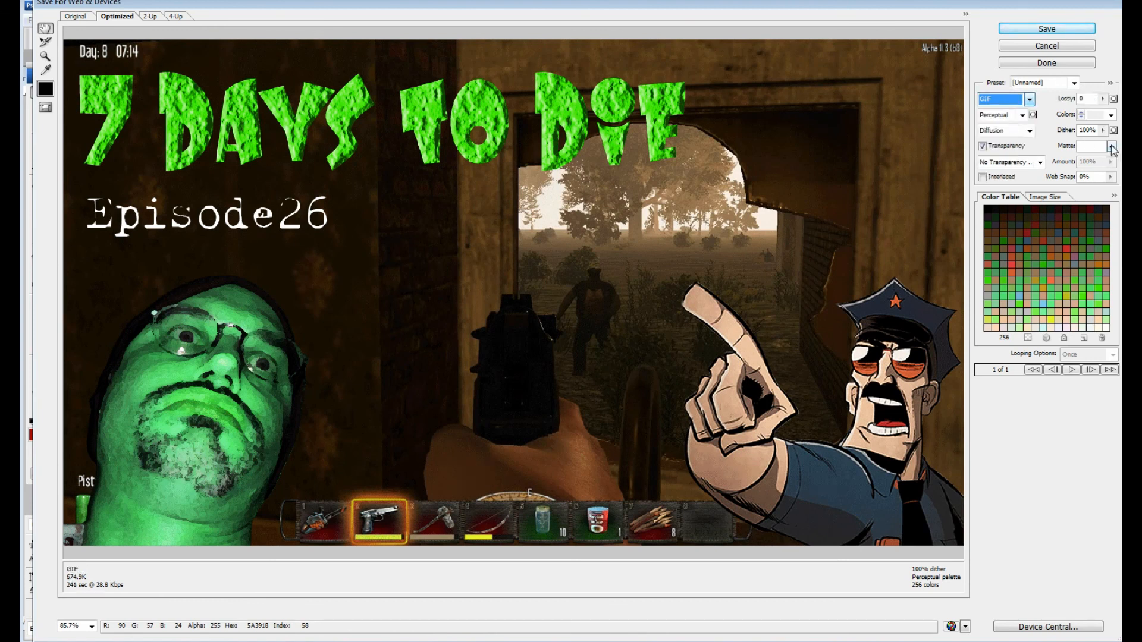
pyautogui.click(1111, 147)
pyautogui.click(1029, 99)
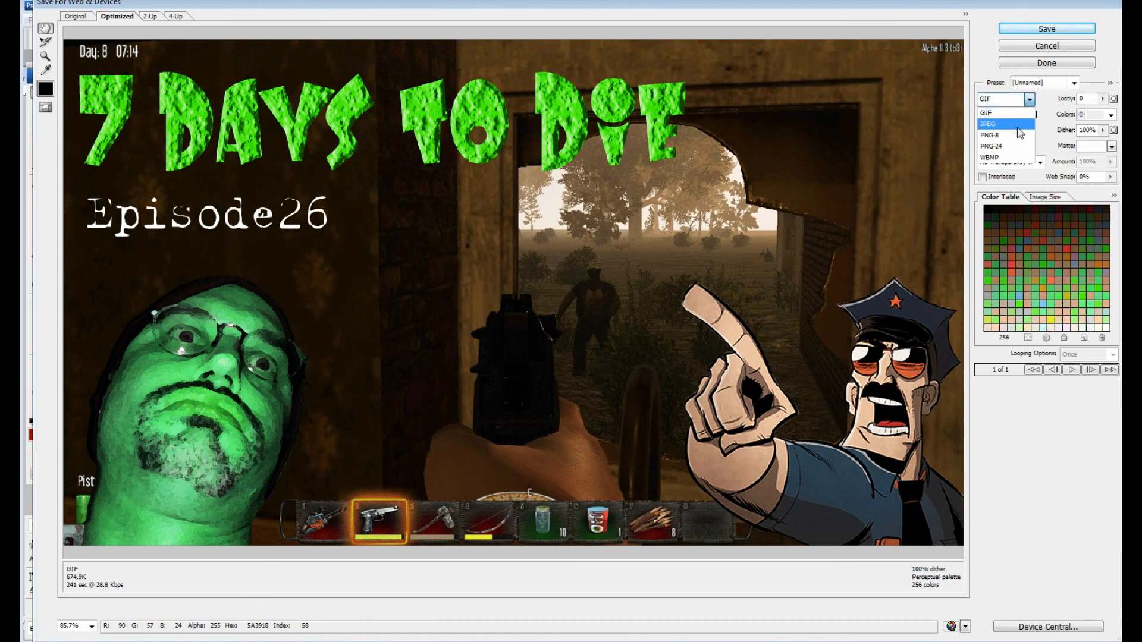
pyautogui.click(1009, 149)
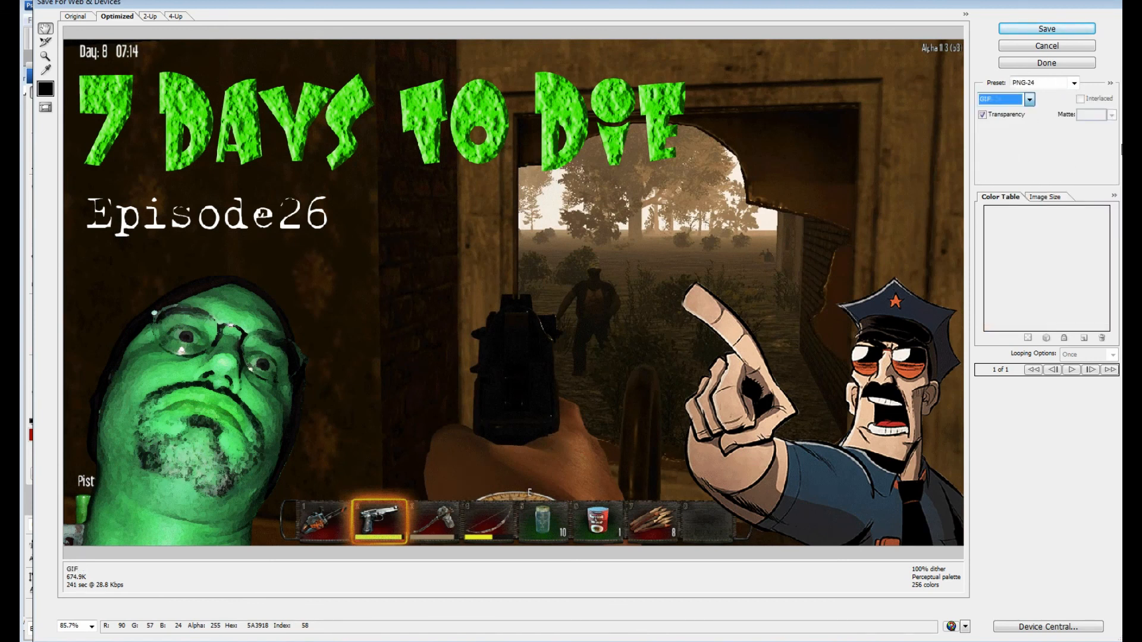
# Switch the export format to JPEG and apply the JPEG Medium preset.
pyautogui.click(1029, 99)
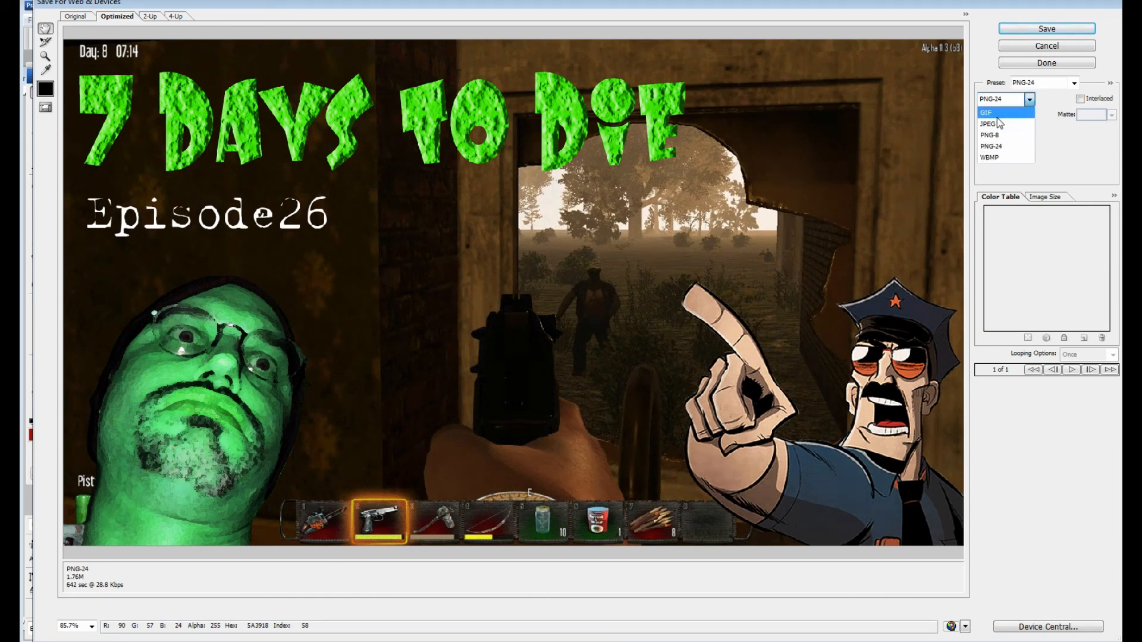
pyautogui.click(1018, 124)
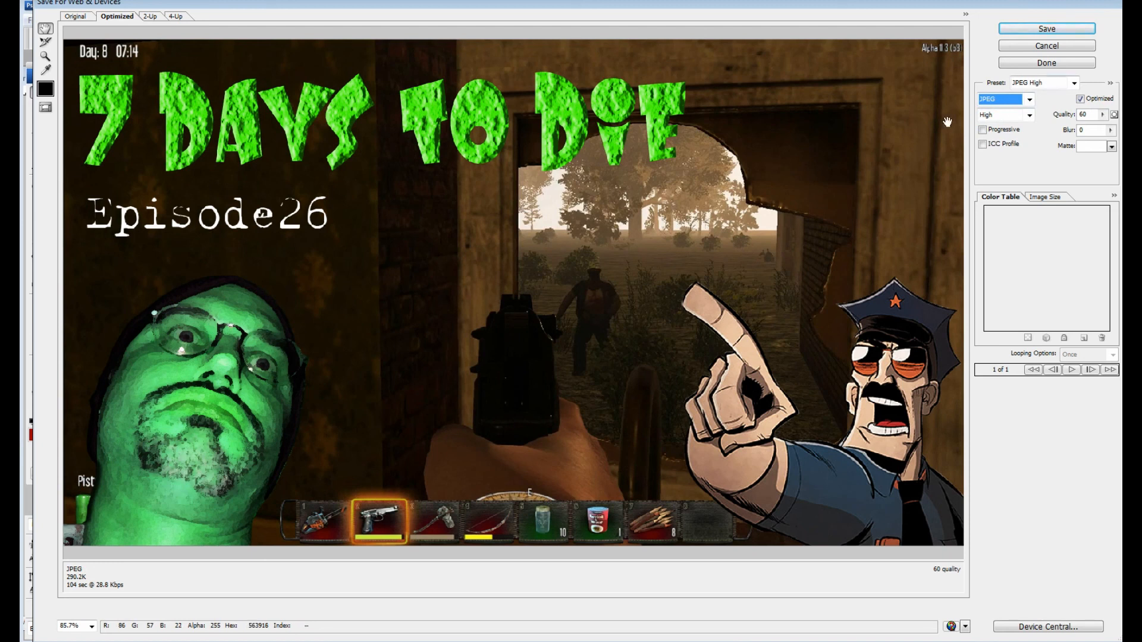
pyautogui.click(1072, 84)
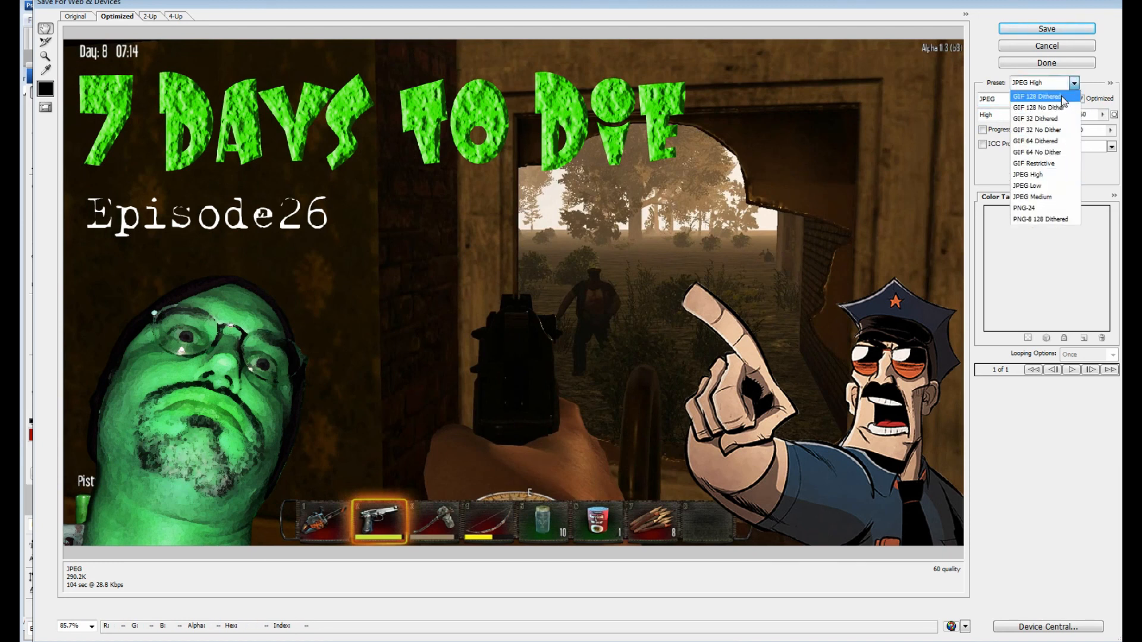
pyautogui.click(1039, 198)
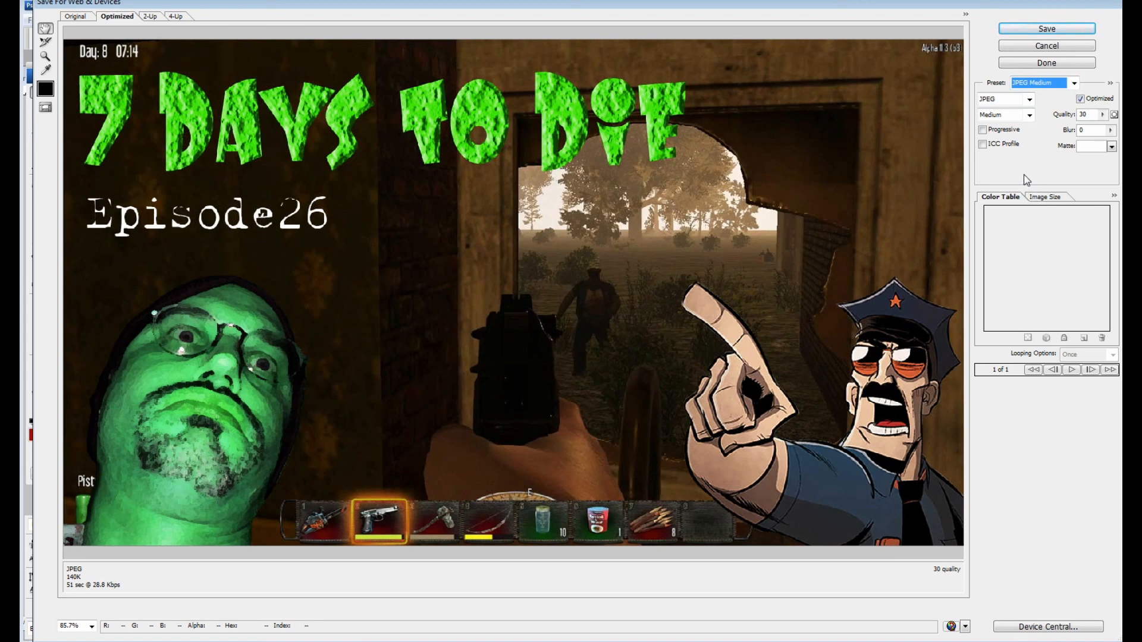
# Save the optimized image as sample.jpg in Game Captures > Overlay Images on the FantomHD (E:) drive.
pyautogui.click(1066, 29)
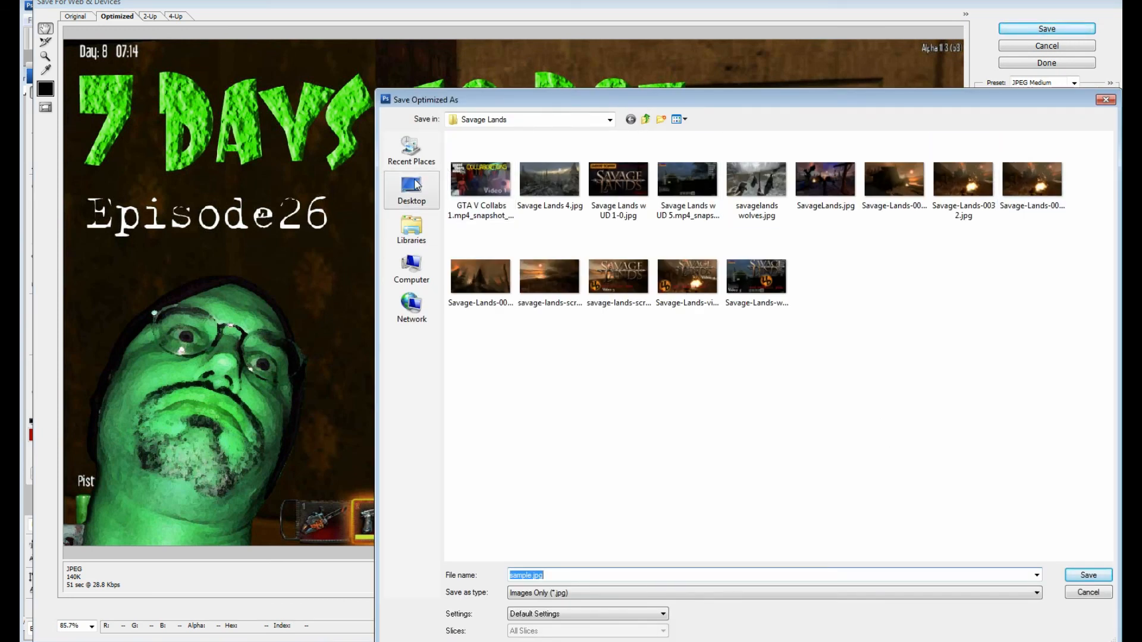
pyautogui.click(415, 267)
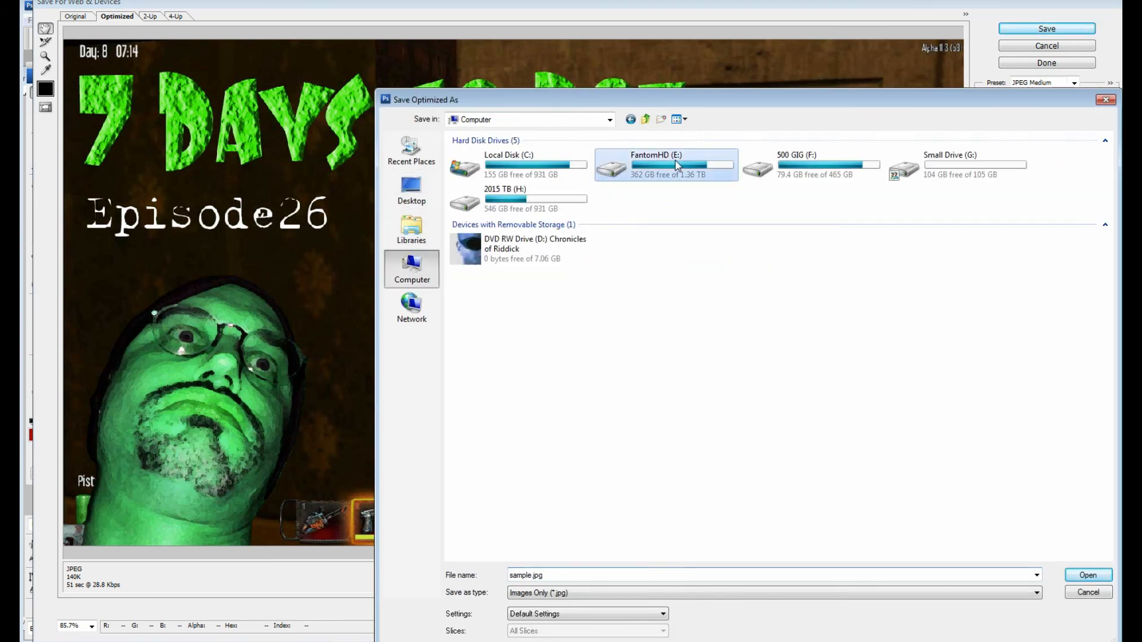
pyautogui.doubleClick(677, 166)
pyautogui.doubleClick(491, 229)
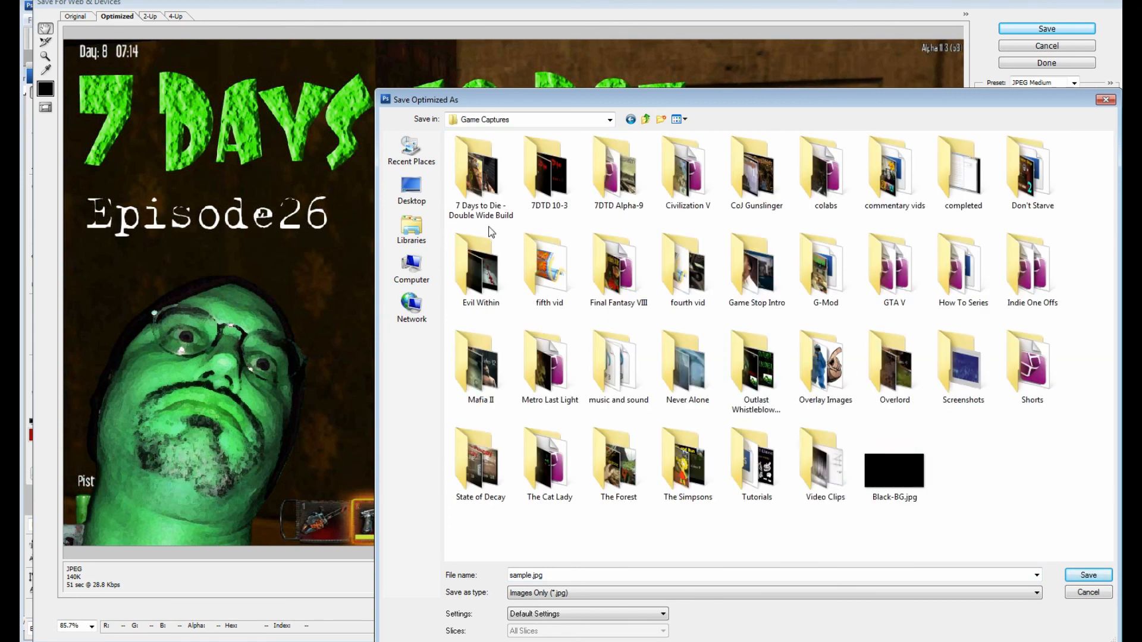
pyautogui.doubleClick(824, 369)
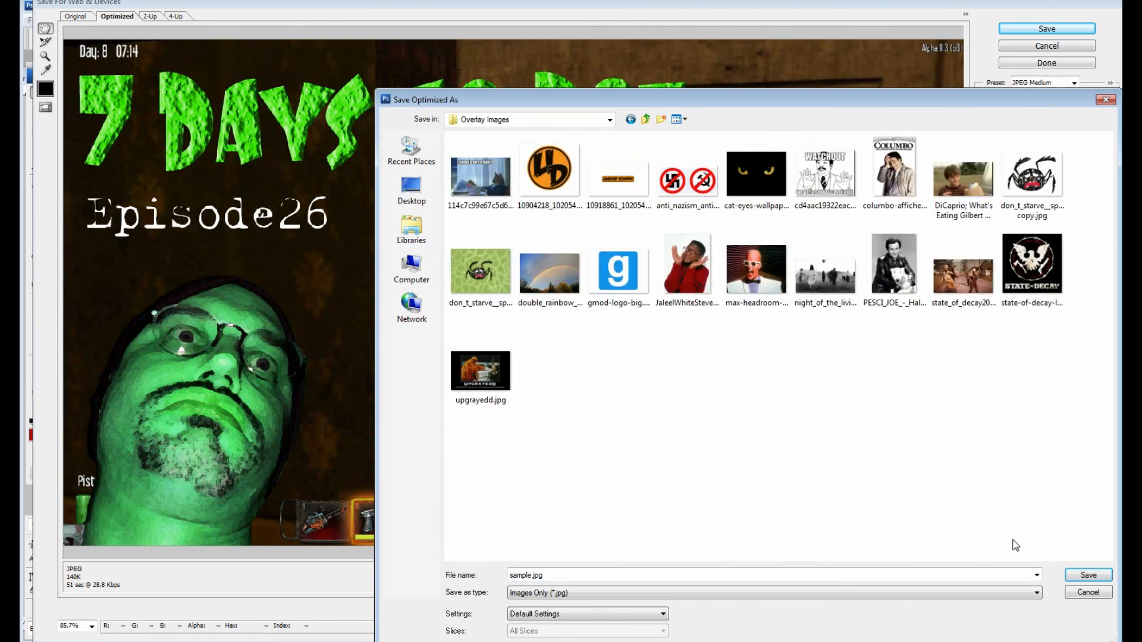
pyautogui.click(1088, 575)
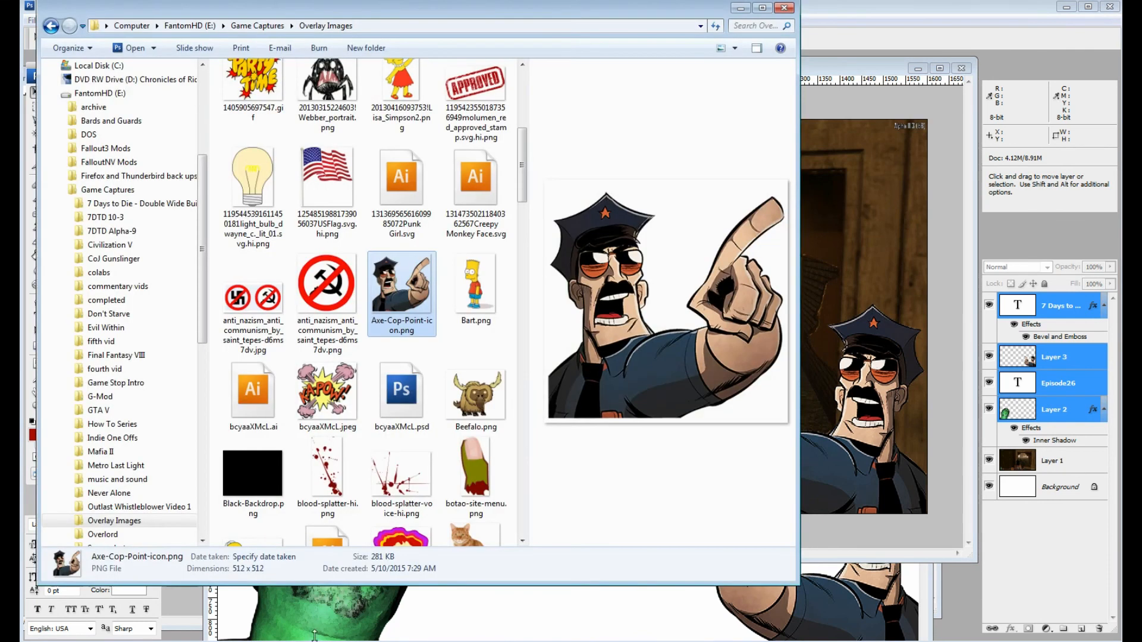
# Switch to Windows Explorer and find and select sample.jpg in the Overlay Images folder.
pyautogui.click(467, 483)
pyautogui.scroll(-5, 463, 470)
pyautogui.scroll(-3, 462, 469)
pyautogui.scroll(12, 463, 470)
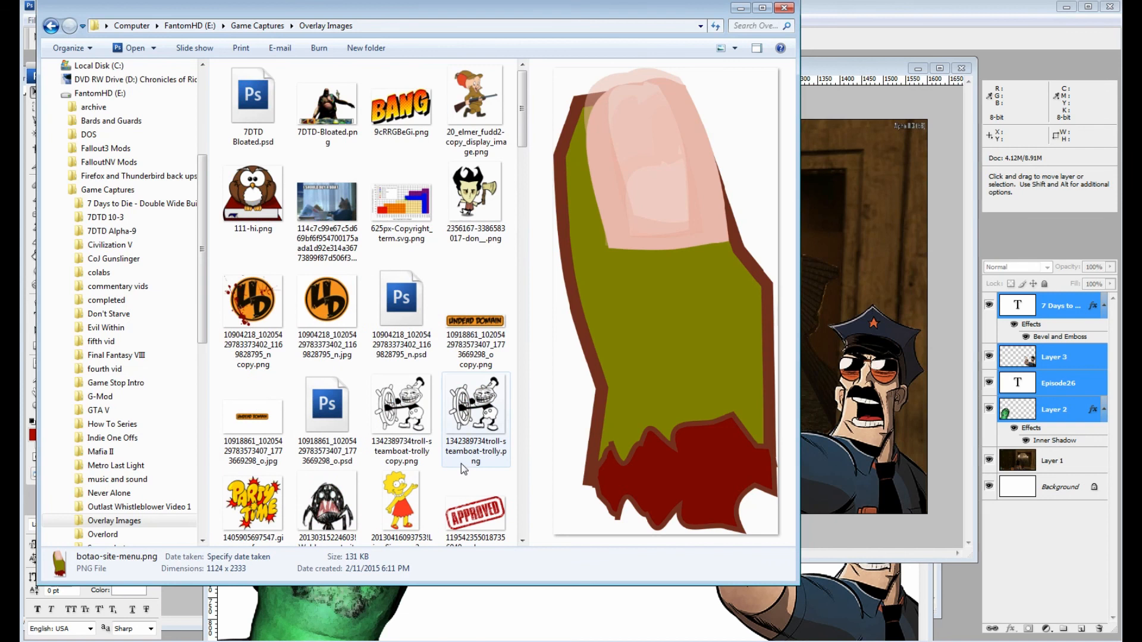
pyautogui.scroll(-10, 404, 342)
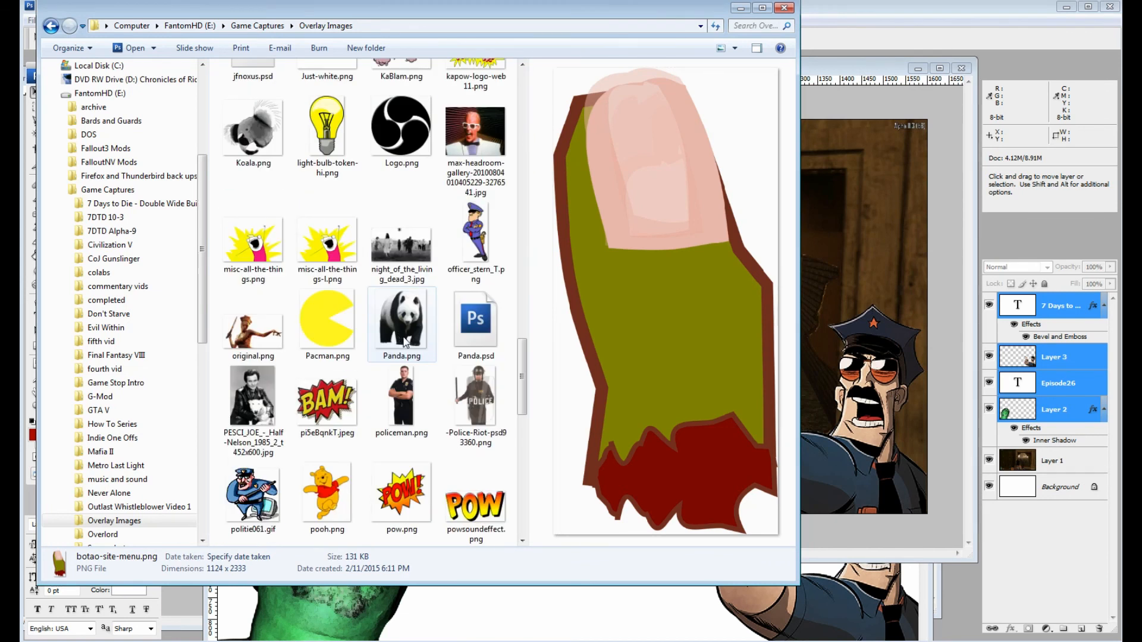
pyautogui.scroll(-5, 403, 342)
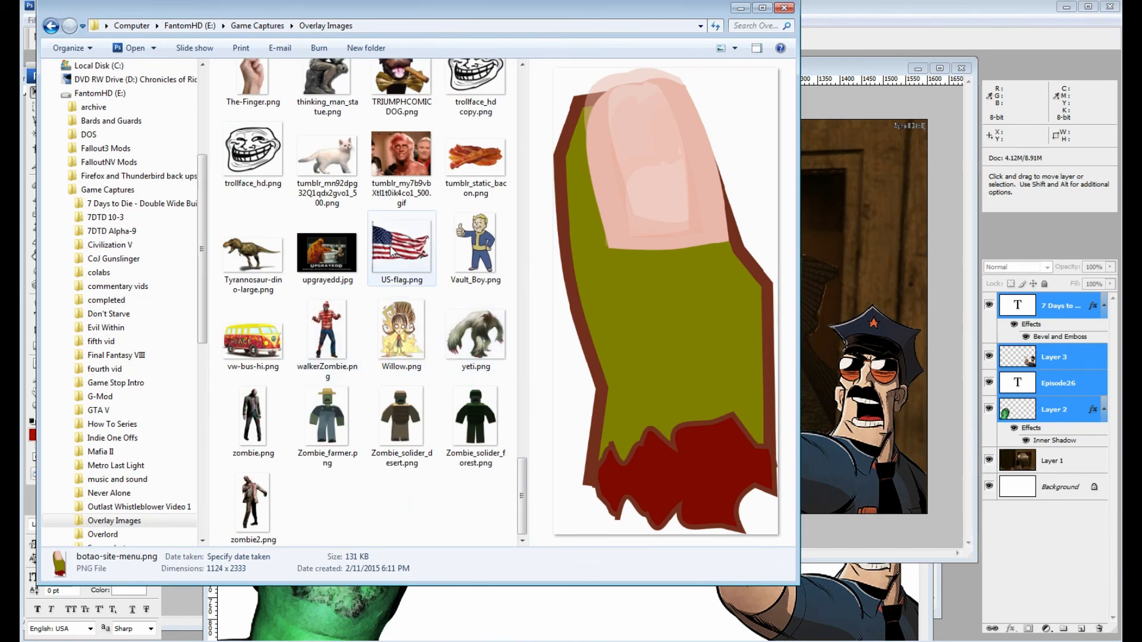
pyautogui.scroll(4, 399, 339)
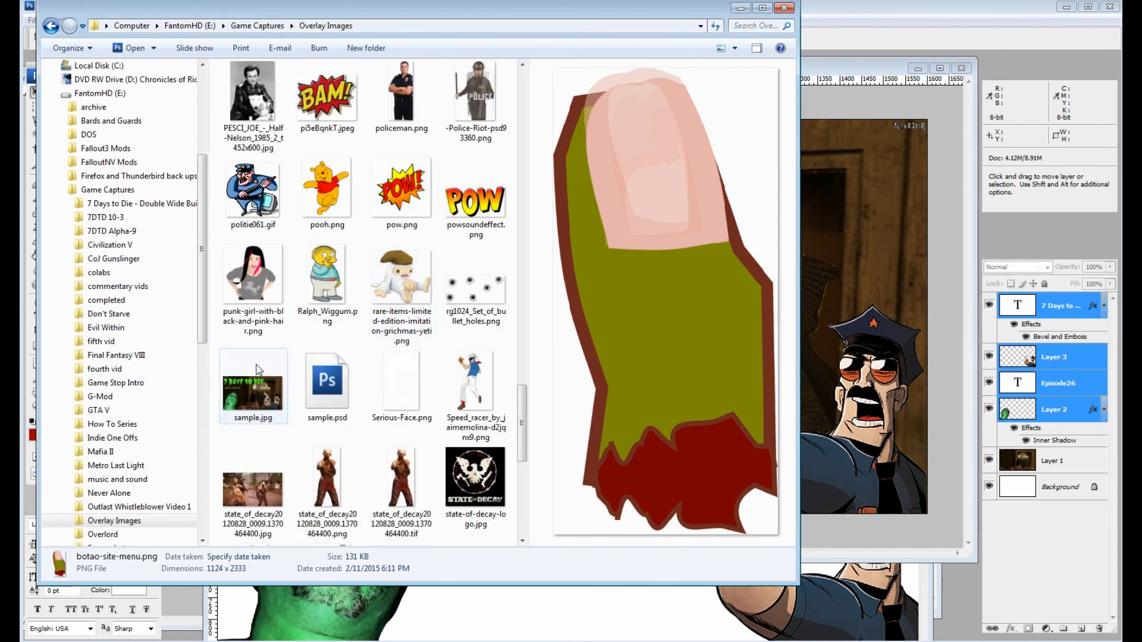
pyautogui.click(263, 393)
# Preview the exported sample.jpg at large size in the photo viewer and close the viewer.
pyautogui.rightClick(252, 383)
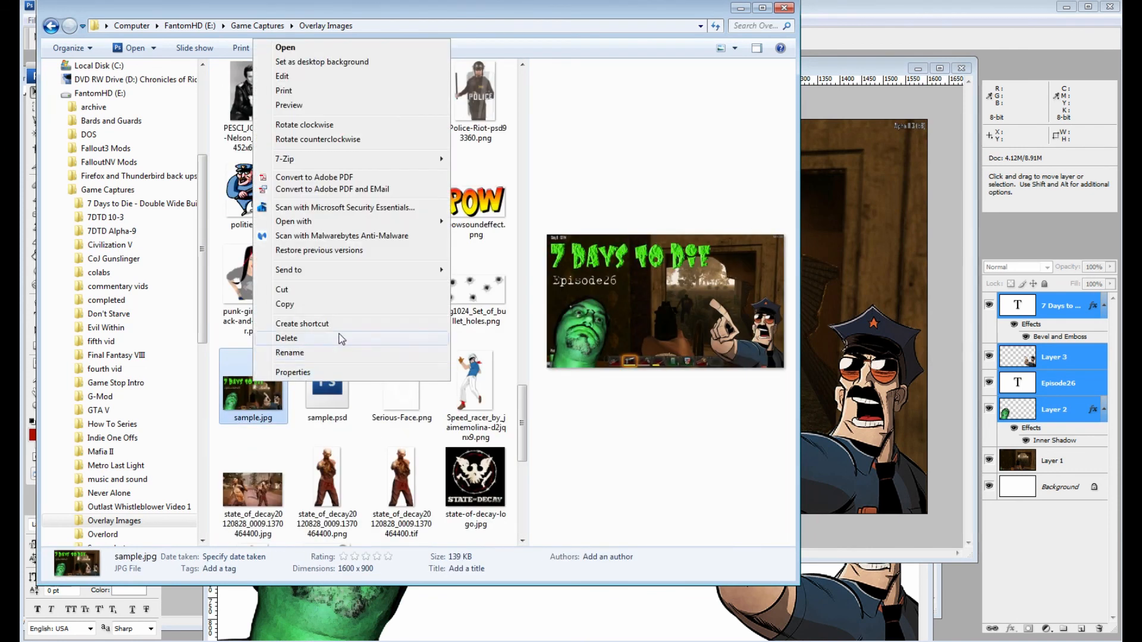
pyautogui.click(329, 107)
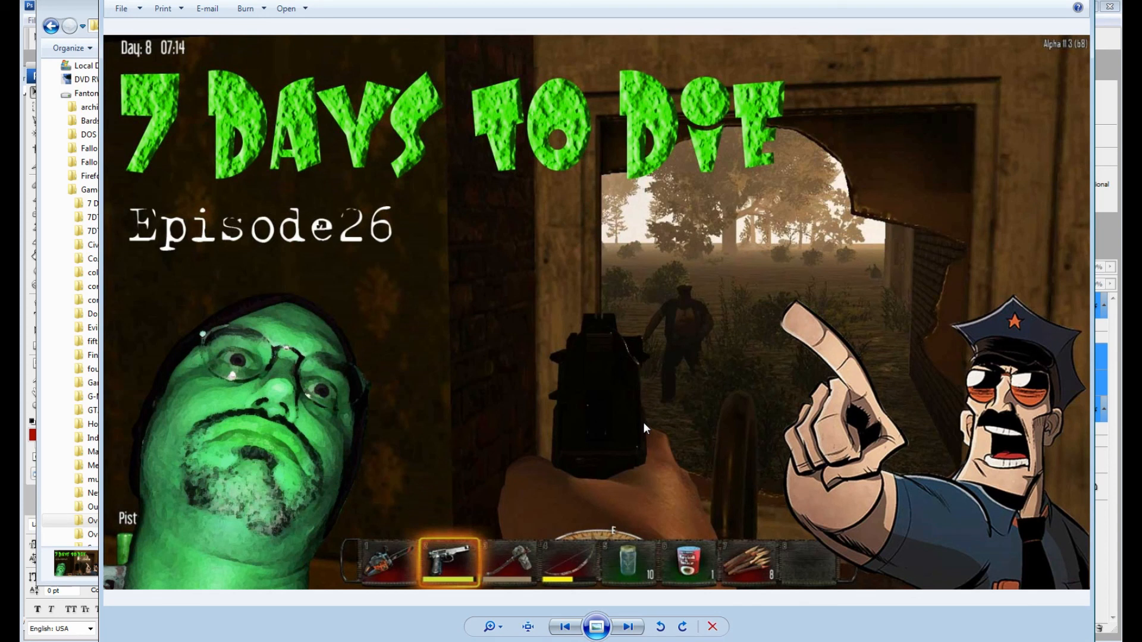
pyautogui.click(1083, 2)
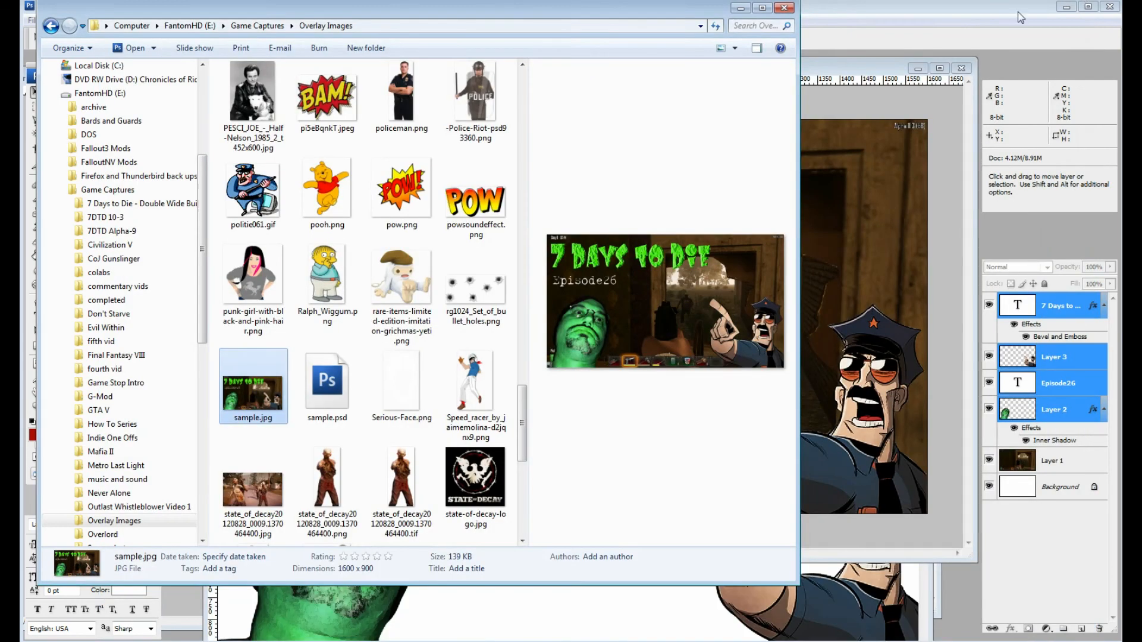